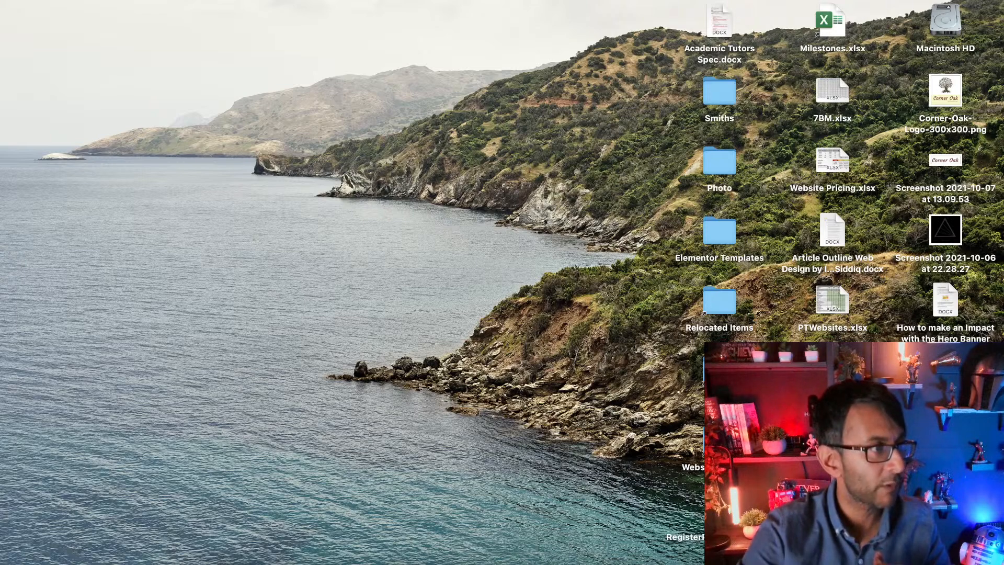
Step: Bring the Elementor editor browser window onto the screen and widen it
left_click_drag(1, 199, 124, 182)
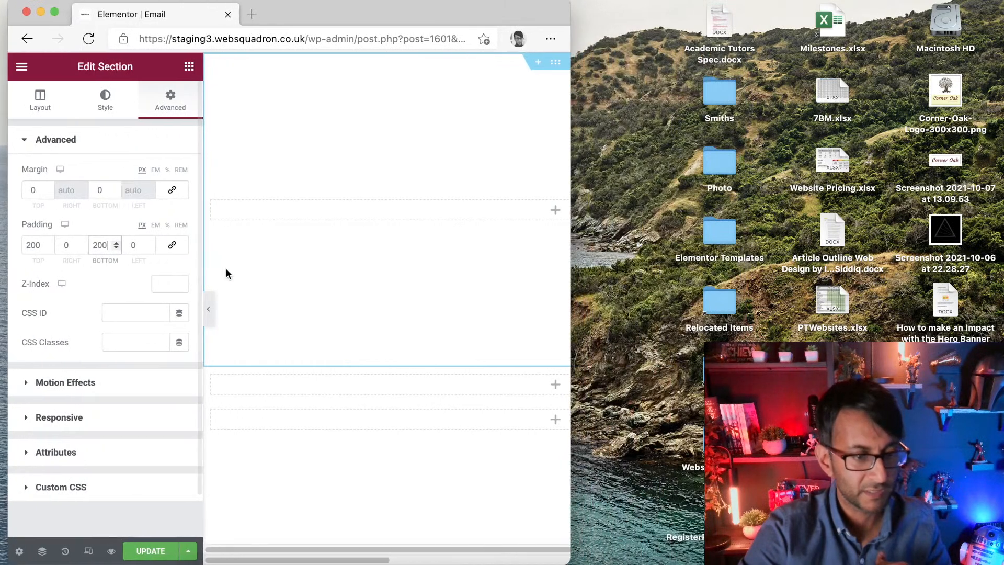
left_click_drag(574, 150, 996, 150)
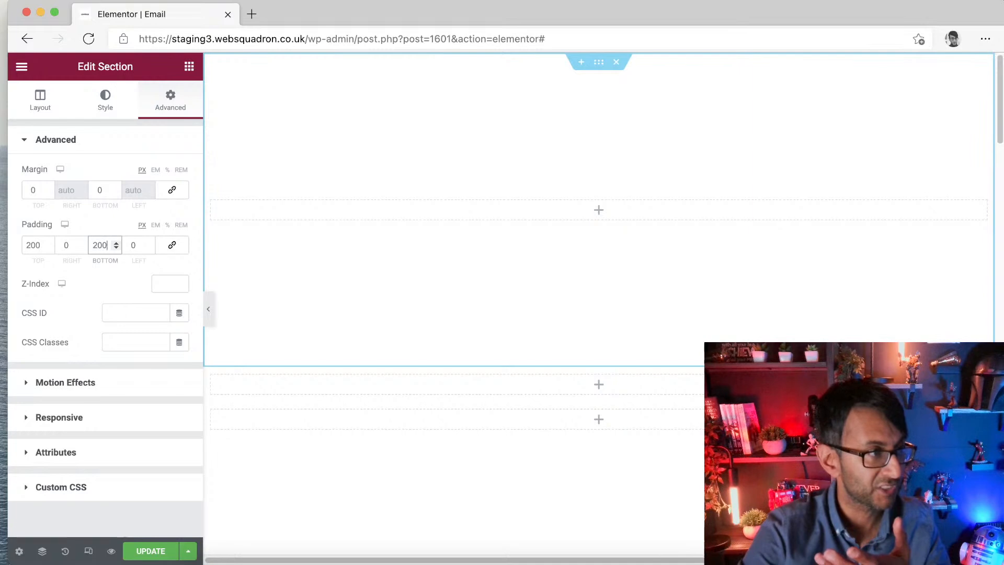
Step: Merge the CSS Gradient Animator and CSS Text Gradient Generator pages into the editor window as tabs and return to the editor
left_click_drag(1, 210, 390, 217)
left_click_drag(386, 13, 303, 17)
left_click_drag(1, 257, 553, 270)
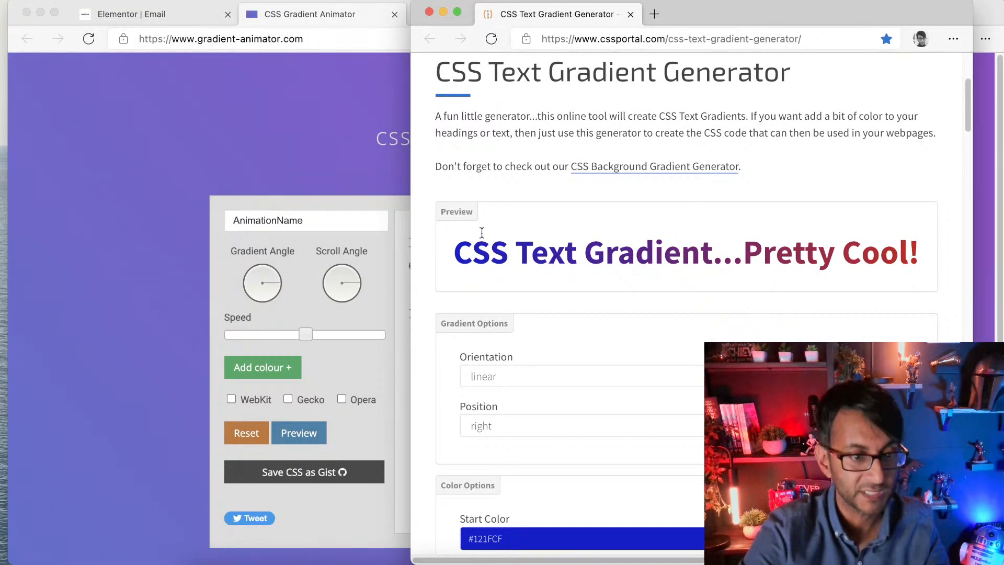
left_click_drag(570, 14, 514, 14)
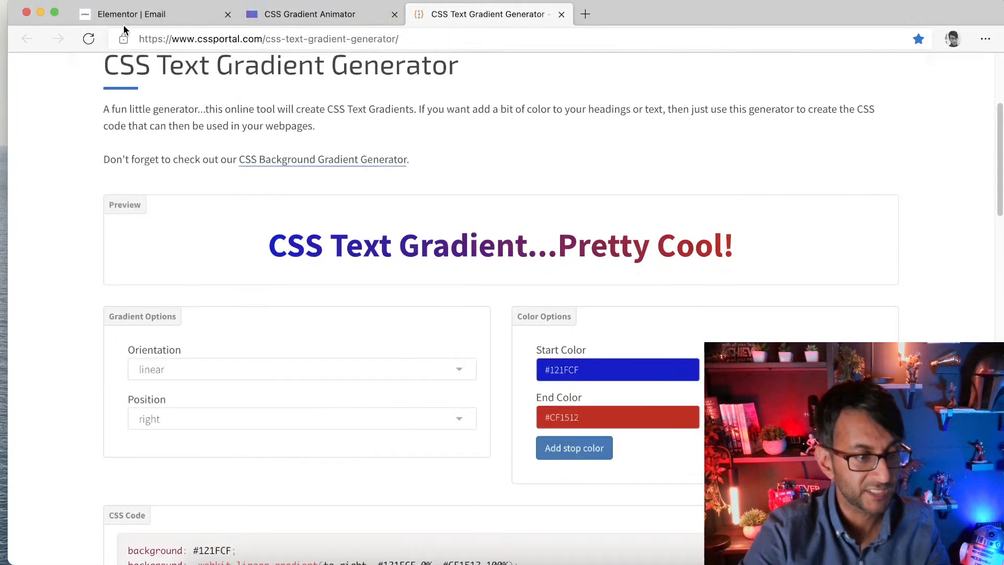
left_click(151, 15)
left_click_drag(701, 18, 693, 16)
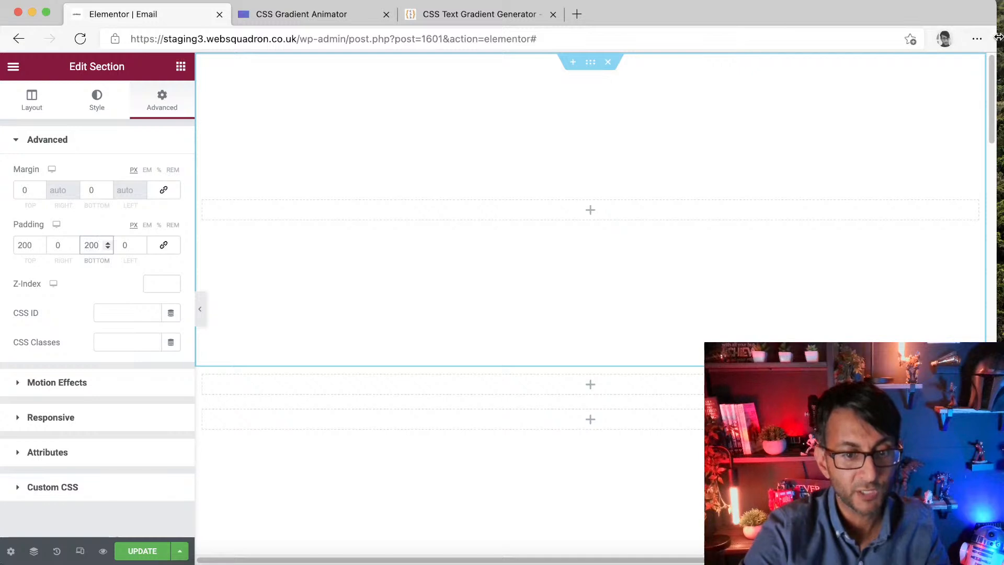
left_click_drag(997, 36, 1003, 37)
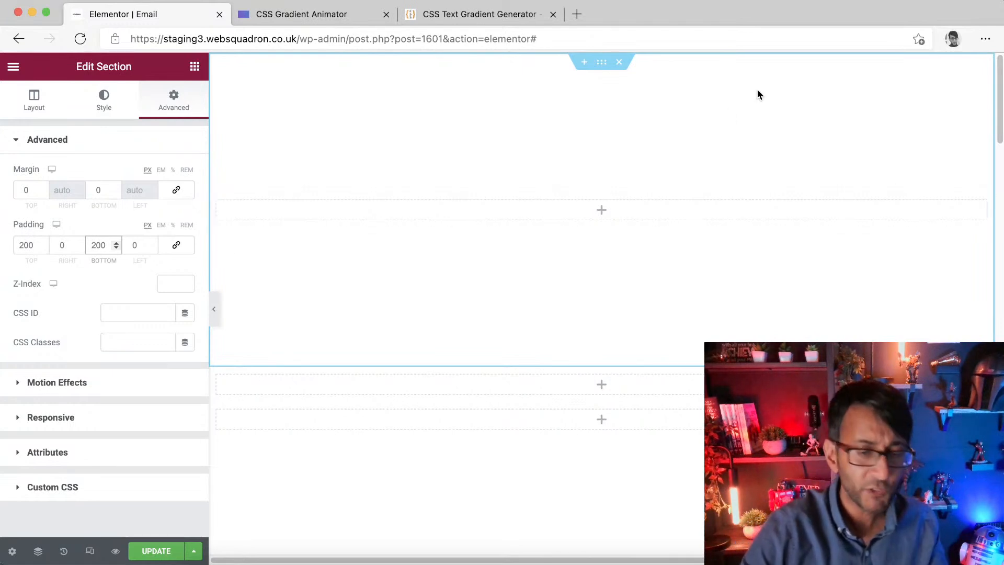
Step: Add a Heading widget to the empty section and set its title to GRADIENTS
left_click(195, 67)
left_click_drag(129, 225, 489, 219)
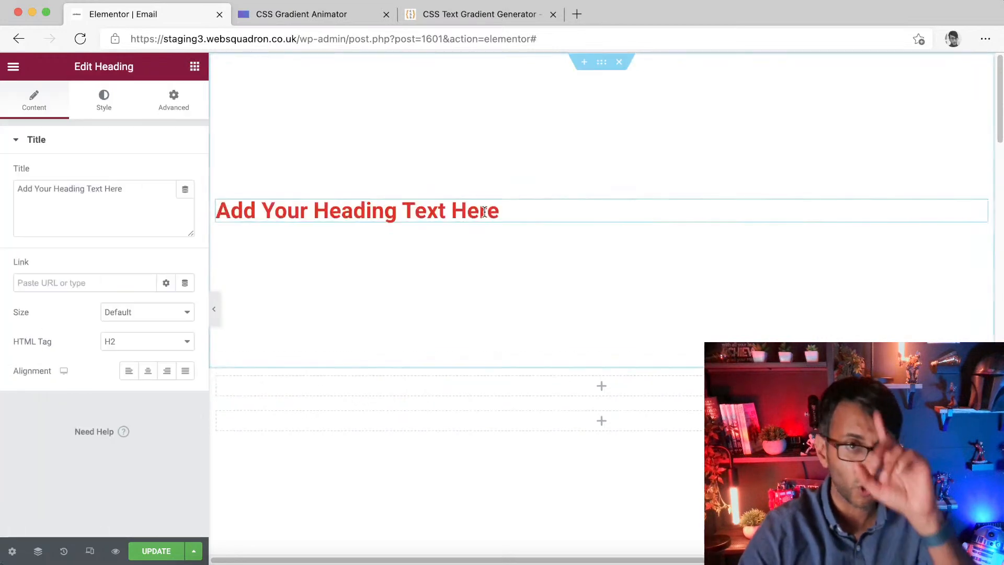
triple_click(149, 193)
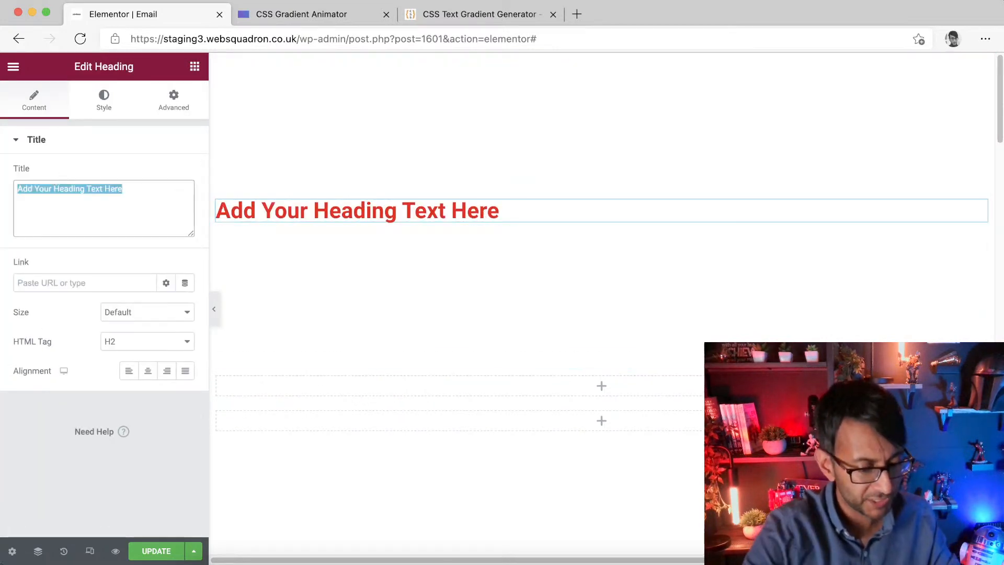
type("GRADIENTS")
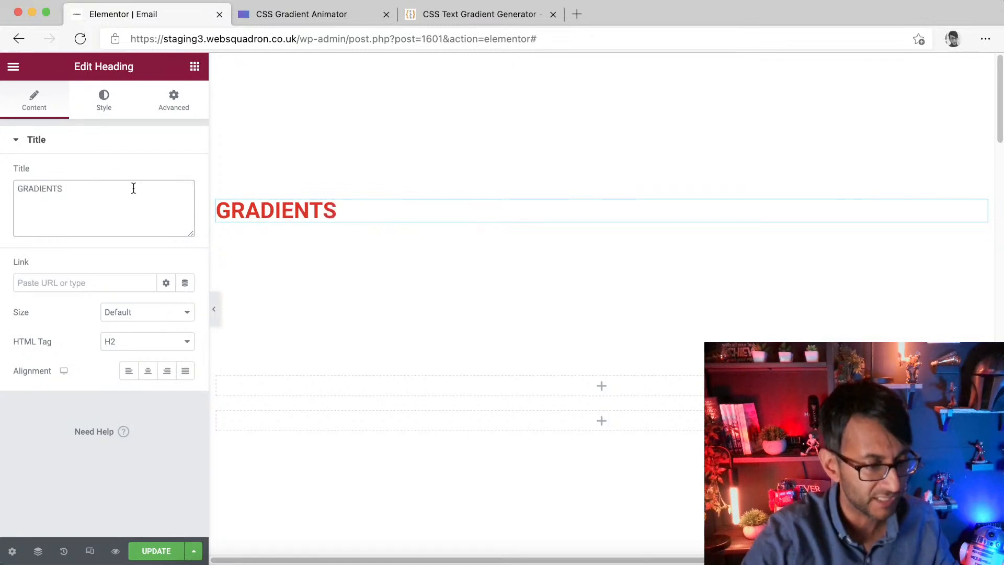
Step: Set the heading's text colour to the black global colour
left_click(103, 104)
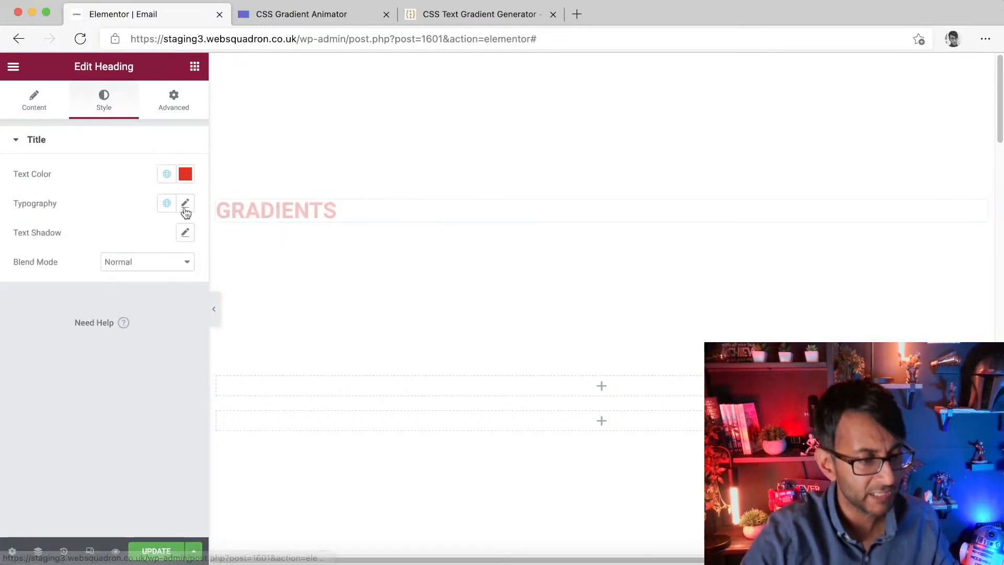
left_click(166, 176)
left_click(101, 361)
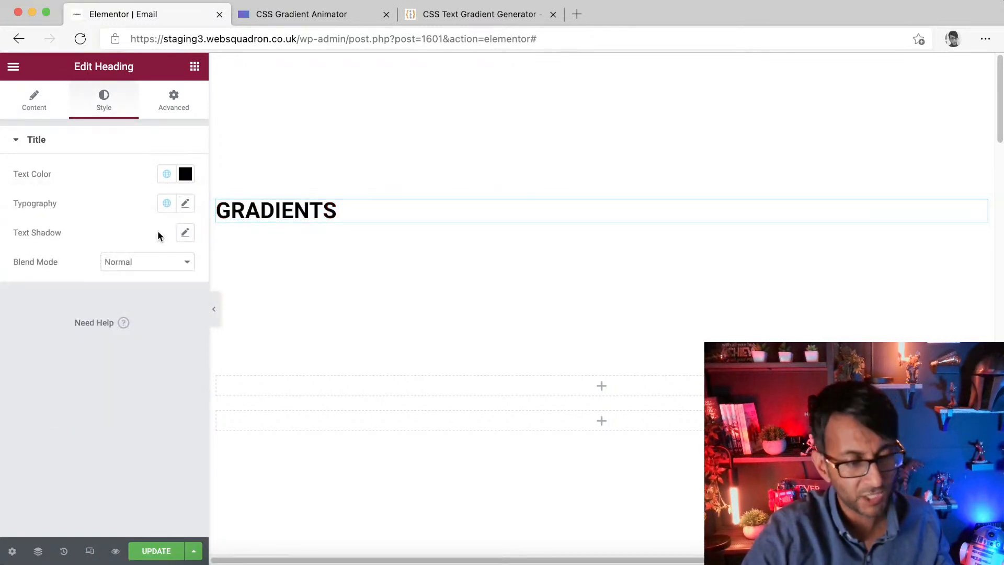
Step: Set the heading typography to the Orbitron font family with weight 900
left_click(185, 206)
left_click(144, 274)
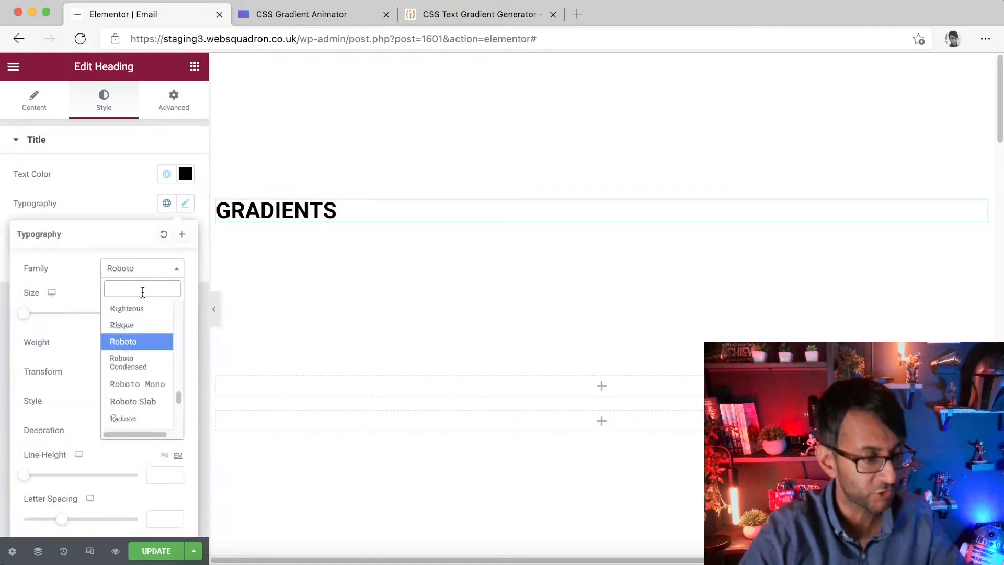
type("orbl")
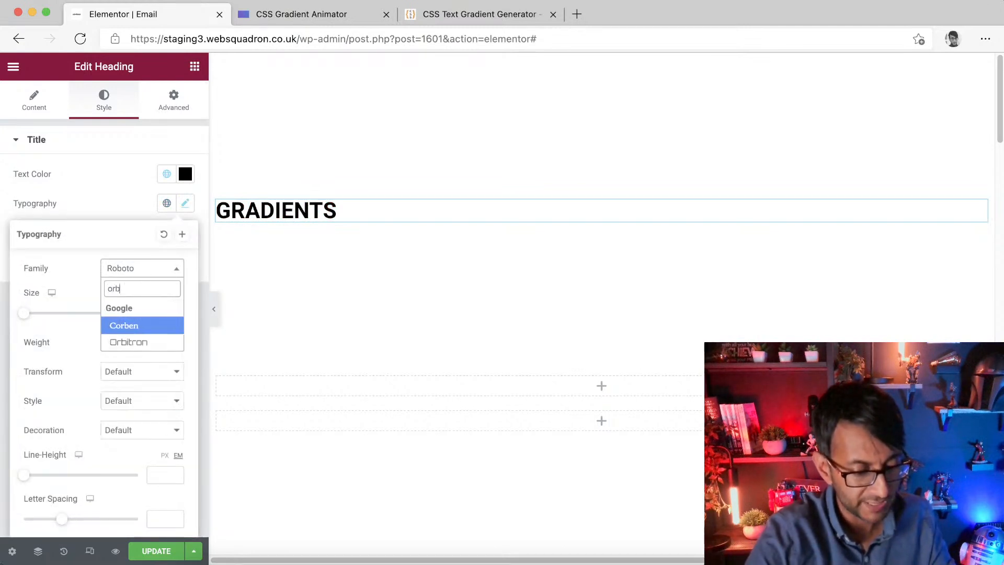
key("BackSpace")
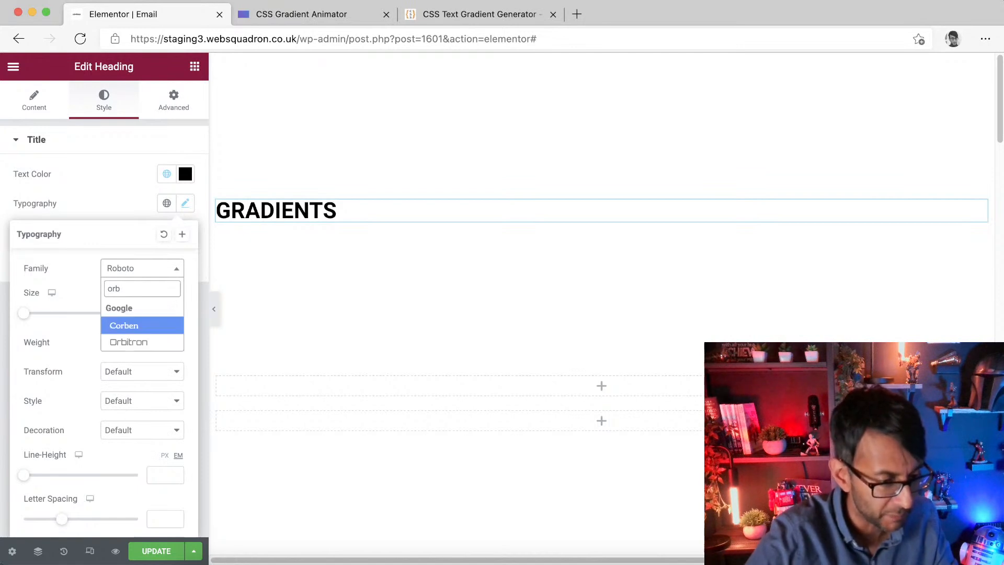
left_click(157, 343)
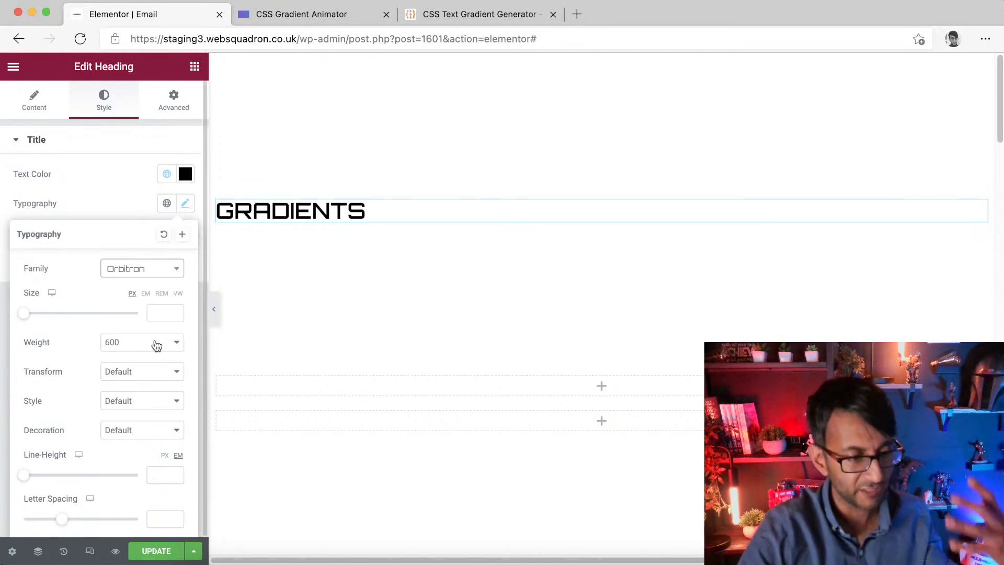
left_click(157, 346)
left_click(145, 448)
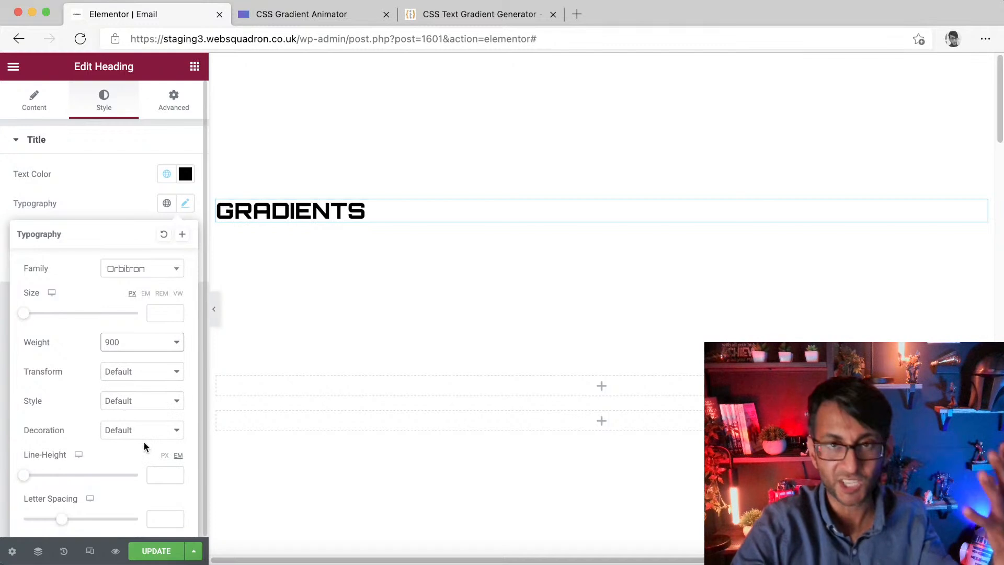
Step: Set the heading size to 7 rem and centre-align the heading
left_click(161, 294)
left_click(166, 313)
type("10")
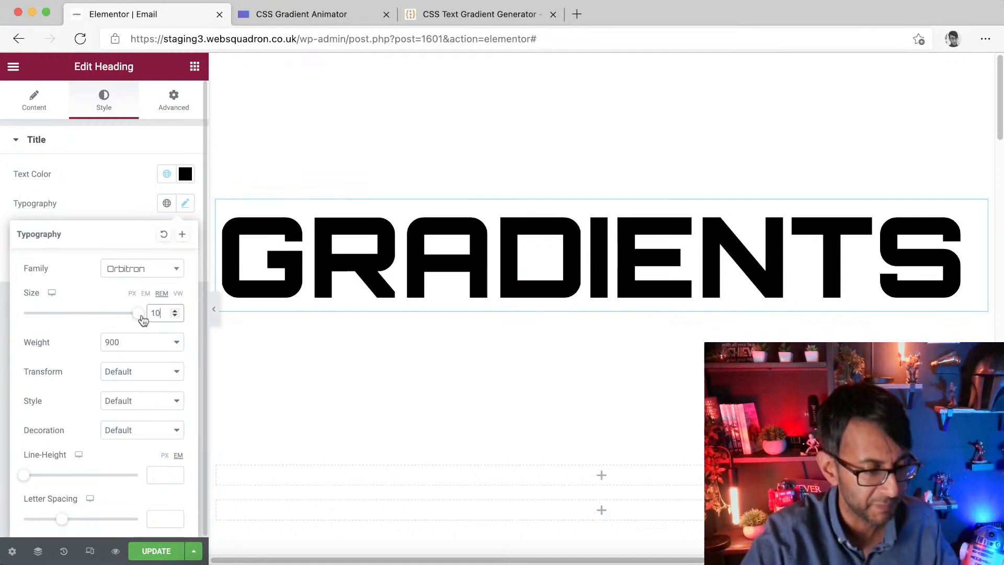
type("7")
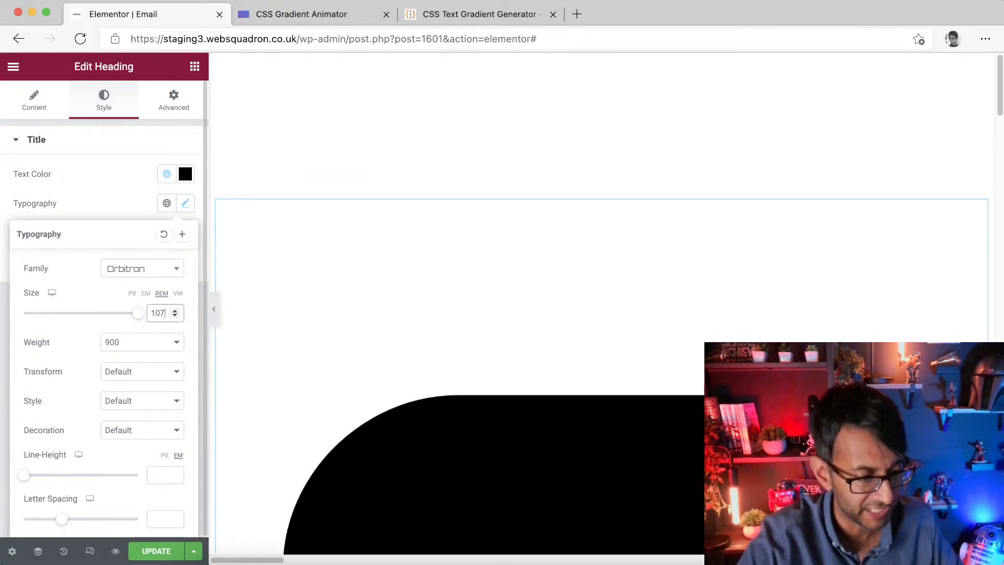
key("BackSpace")
key("BackSpace")
key("BackSpace")
type("7")
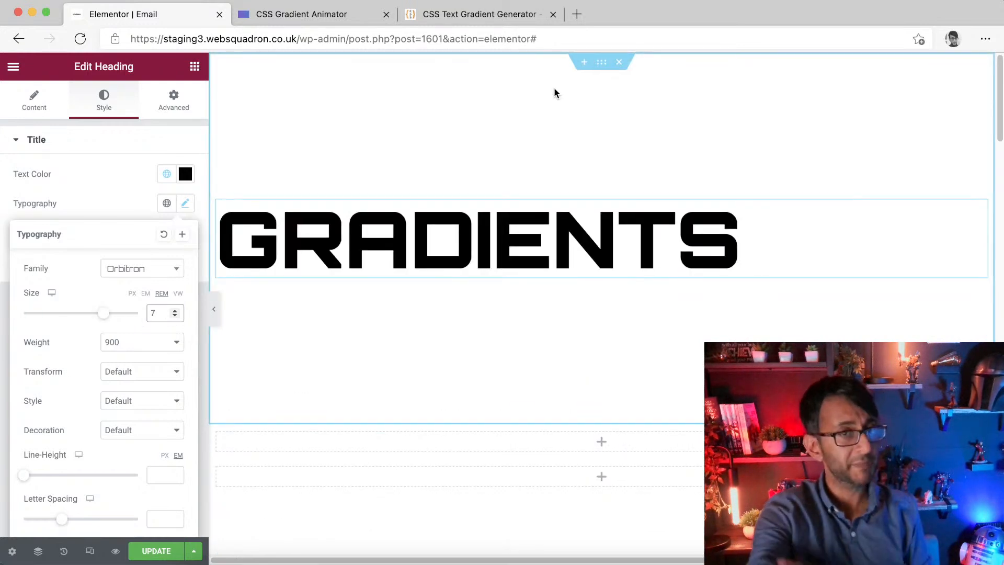
left_click(37, 104)
left_click(148, 371)
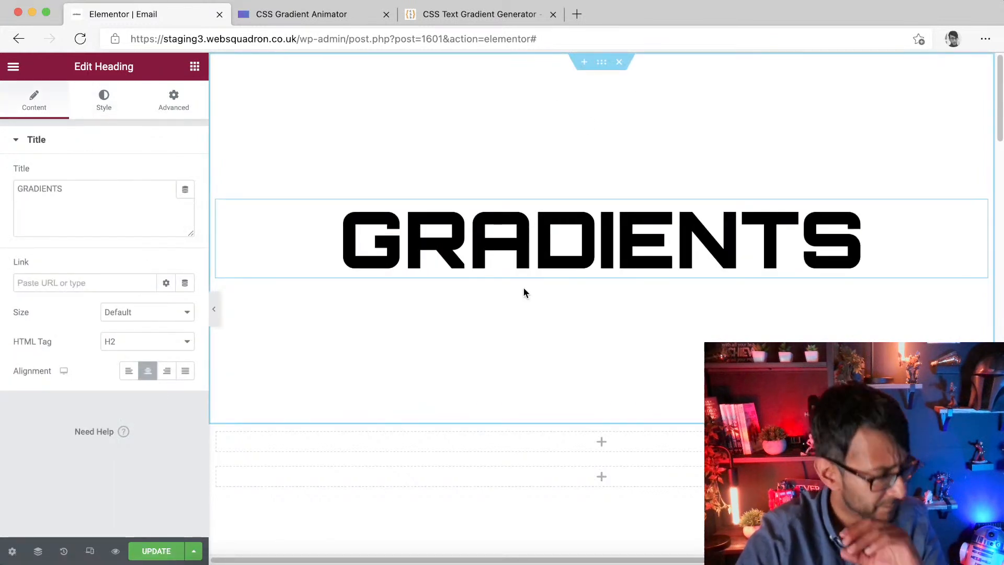
Step: Give the section a gradient background starting with the Accent global colour, angled at about 320 degrees
left_click(602, 63)
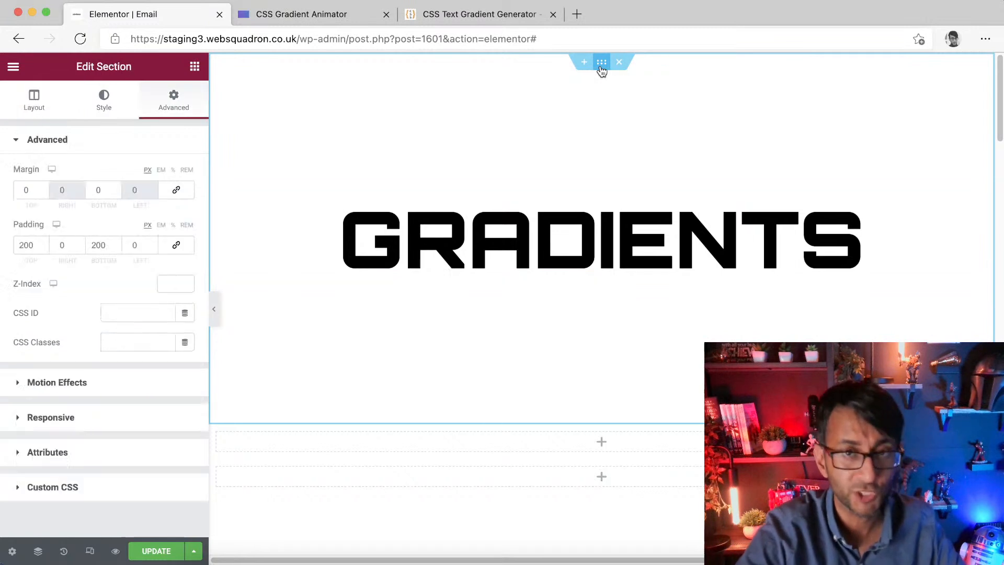
left_click(105, 105)
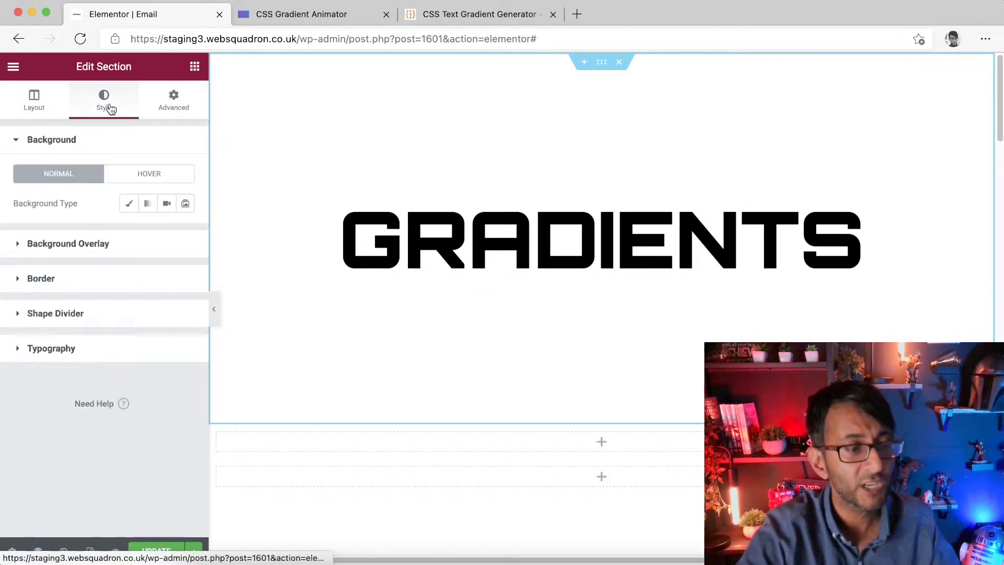
left_click(130, 205)
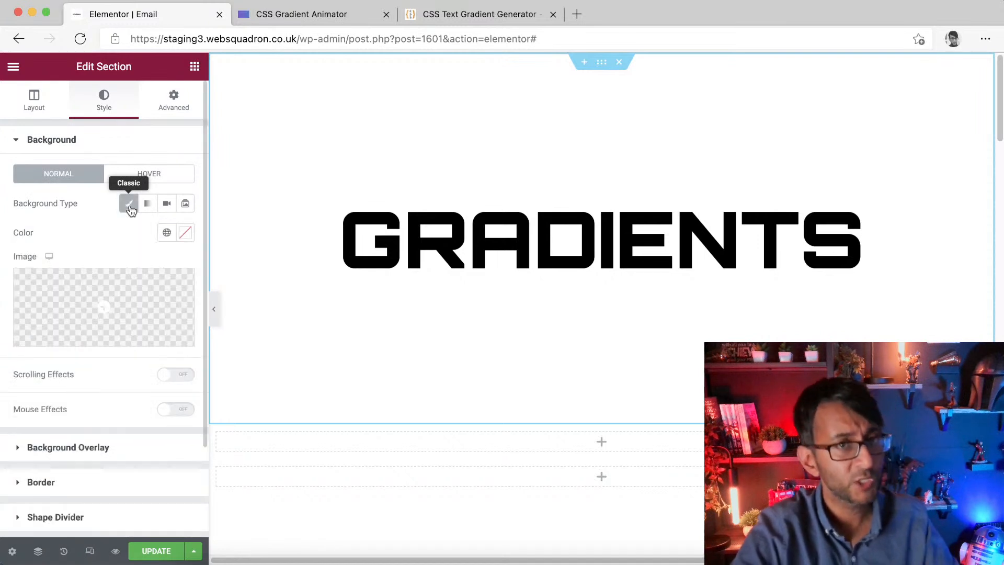
left_click(154, 209)
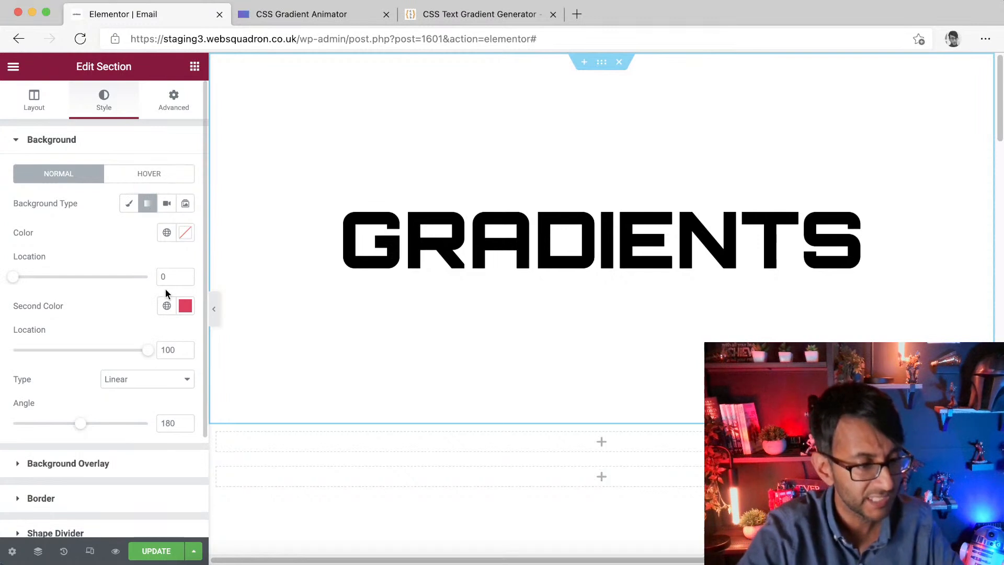
left_click(167, 233)
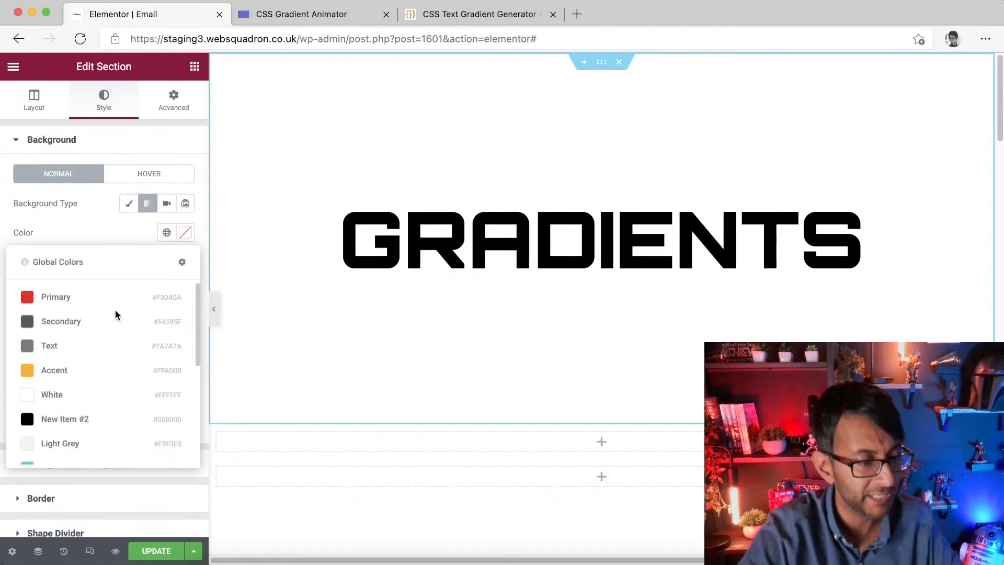
left_click(103, 371)
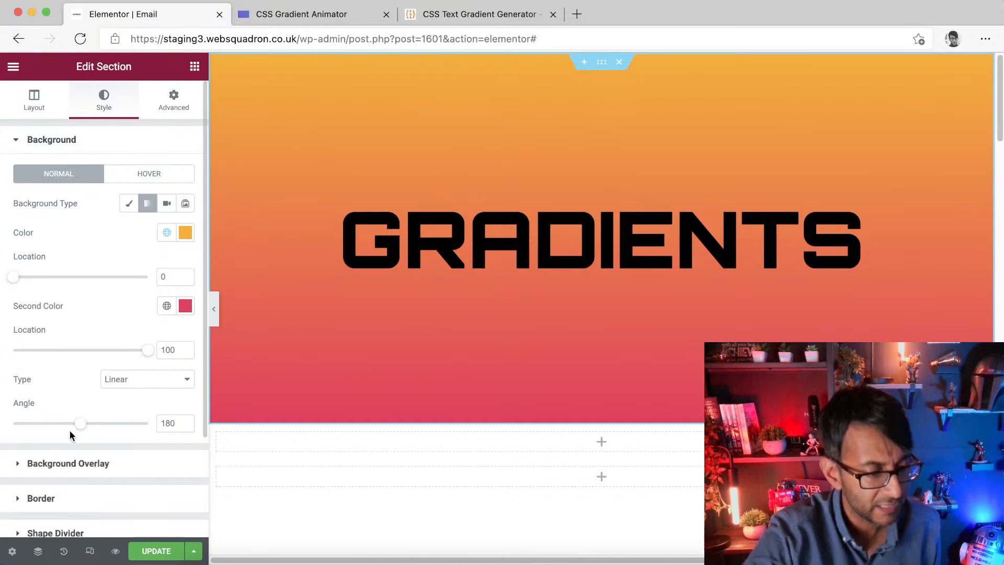
left_click_drag(79, 425, 132, 428)
Step: Switch the gradient type to Radial, then back to Linear
left_click(153, 383)
left_click(147, 403)
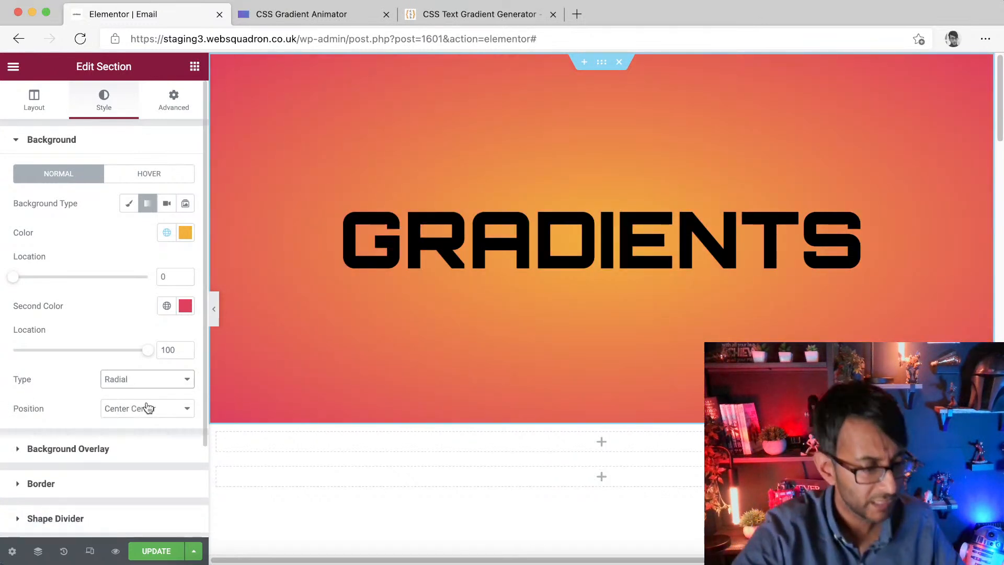
left_click(148, 385)
left_click(137, 397)
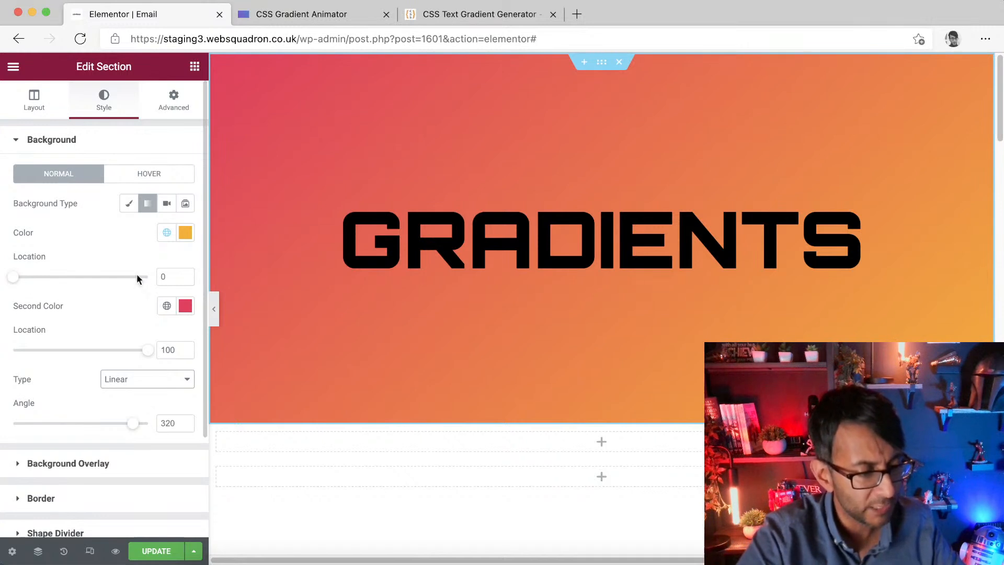
Step: Set both gradient colour locations to 49 for a hard colour edge
left_click_drag(15, 277, 78, 277)
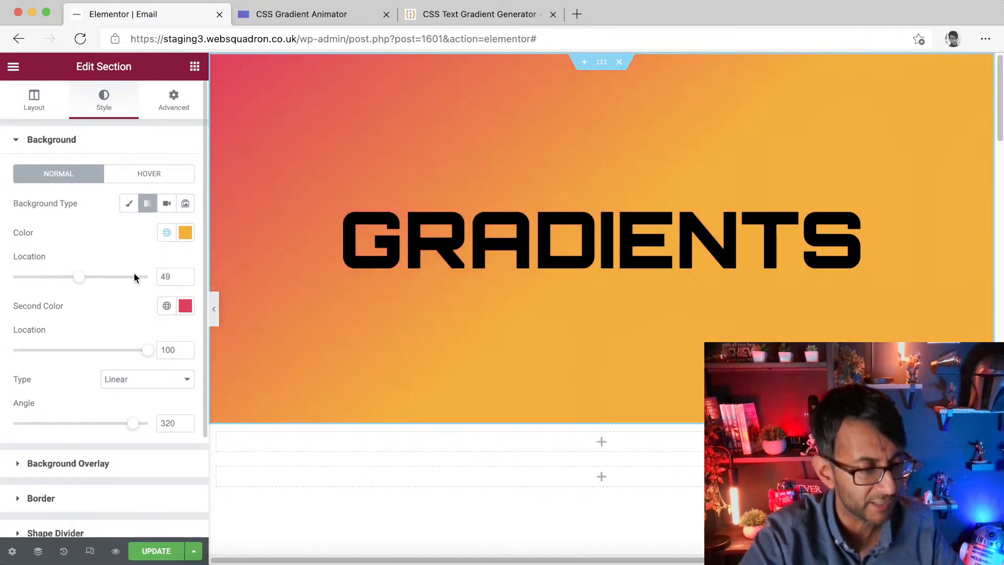
left_click_drag(148, 354, 79, 357)
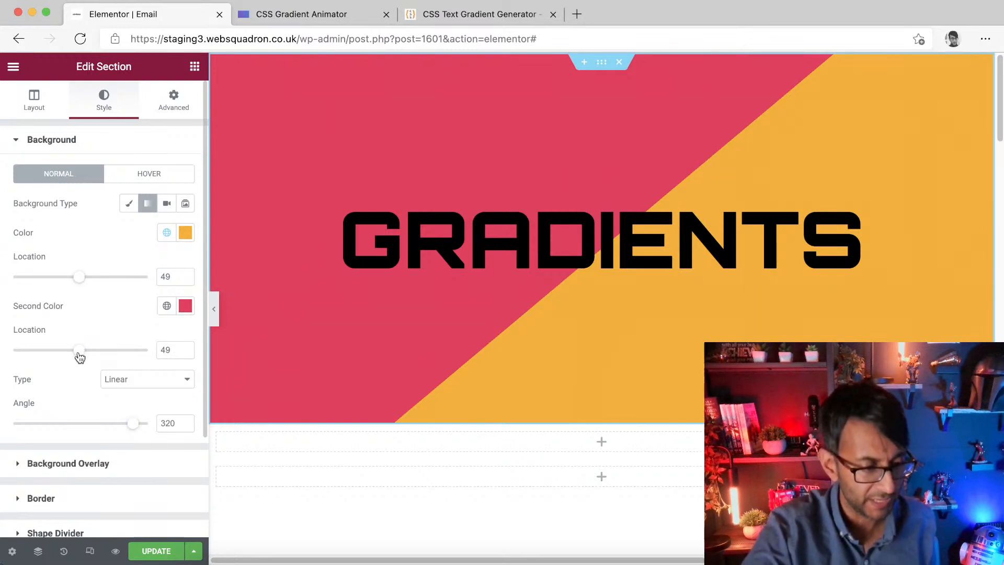
Step: Set the gradient angle to 340
left_click_drag(134, 425, 82, 432)
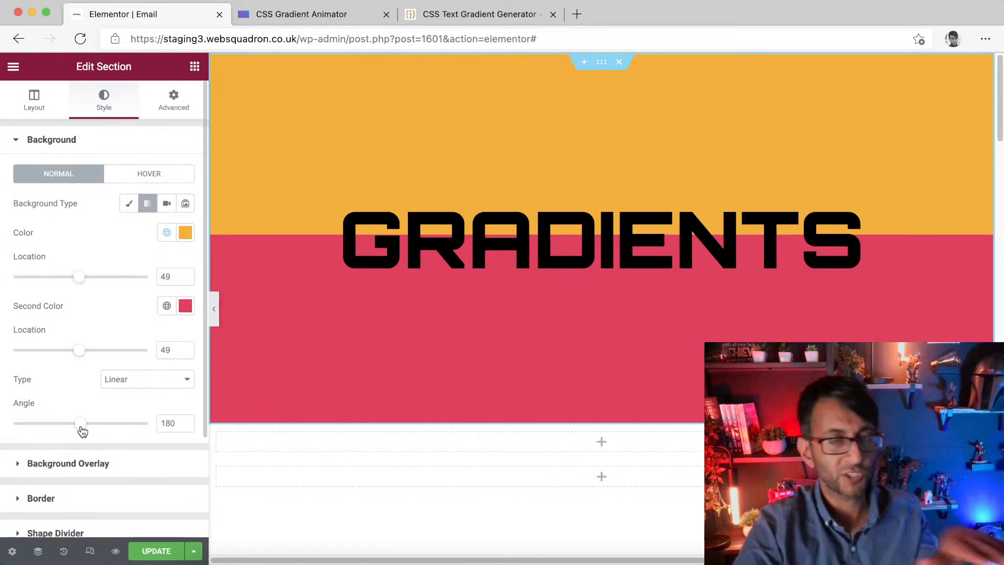
left_click_drag(82, 430, 145, 429)
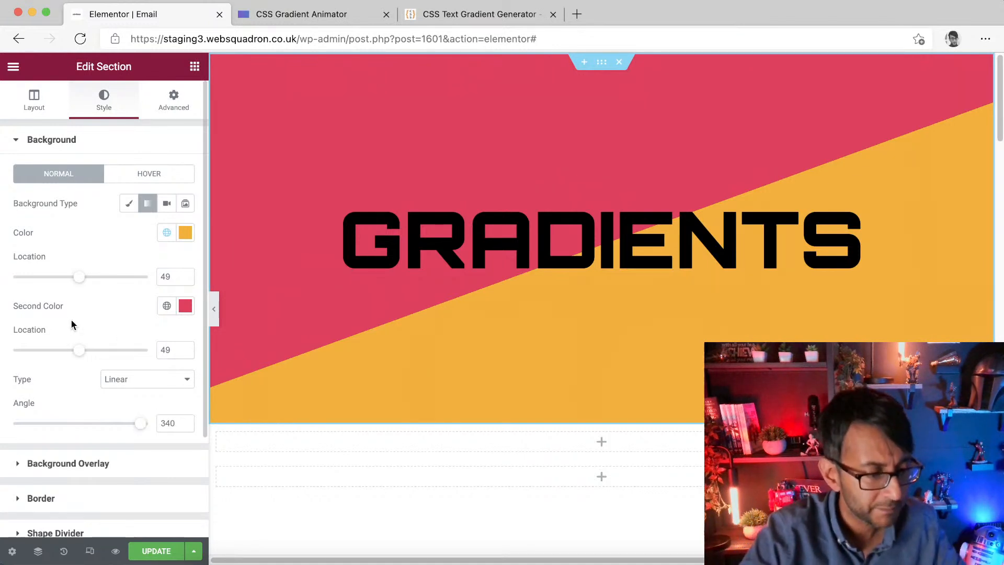
Step: Set the second colour location to 37 and the first colour location to 50
mouse_move(80, 351)
left_mouse_down()
mouse_move(96, 352)
mouse_move(63, 356)
left_mouse_up()
mouse_move(86, 283)
left_mouse_down()
mouse_move(101, 283)
mouse_move(54, 285)
mouse_move(85, 284)
left_mouse_up()
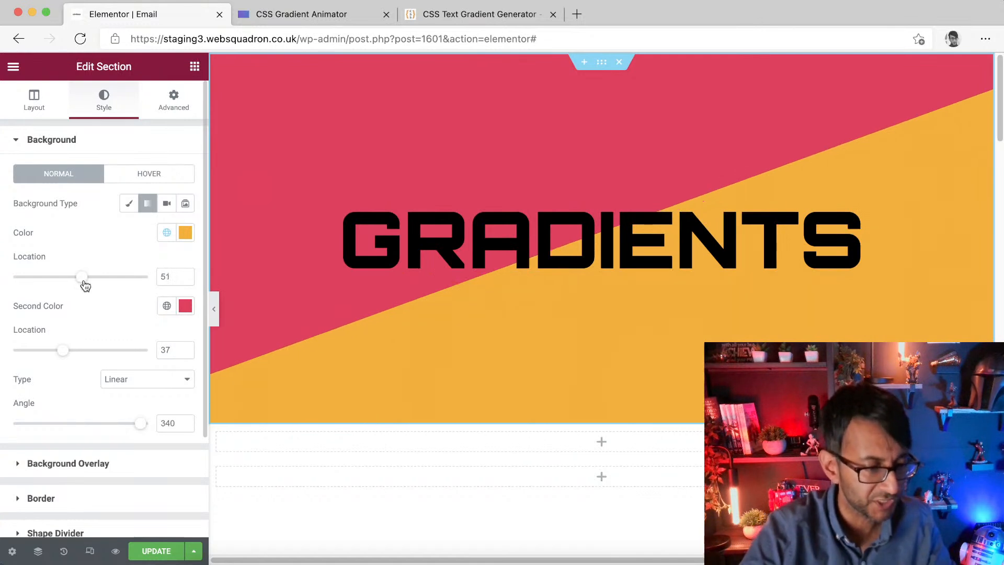
type("50")
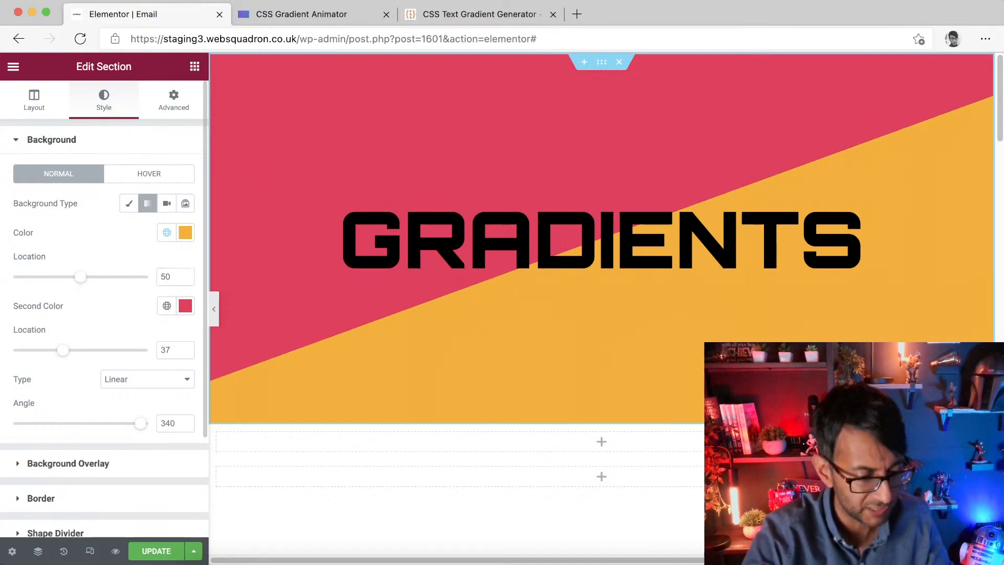
key("Tab")
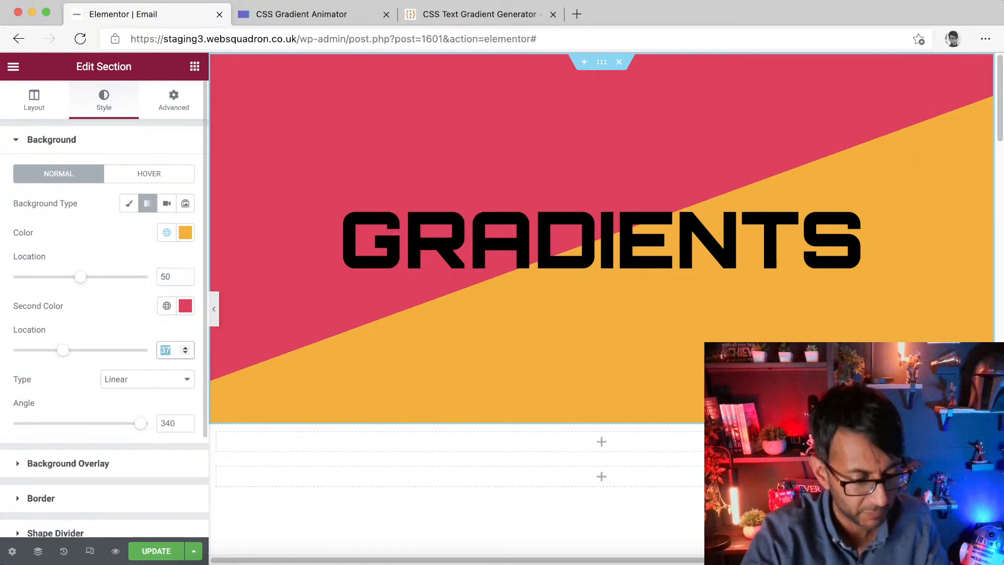
Step: Set the second colour location to 50 and switch the gradient type to Radial
type("50")
left_click(136, 383)
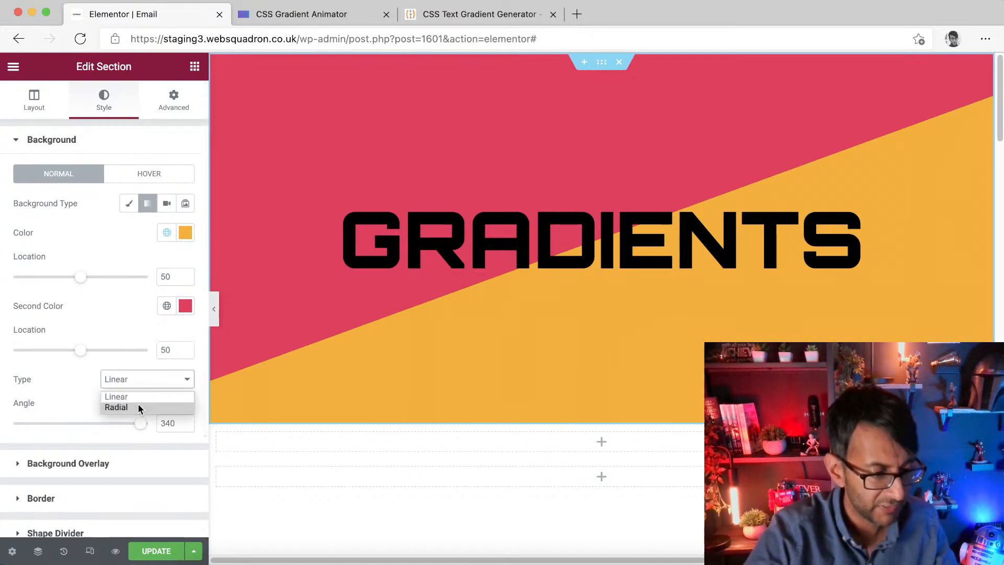
left_click(138, 406)
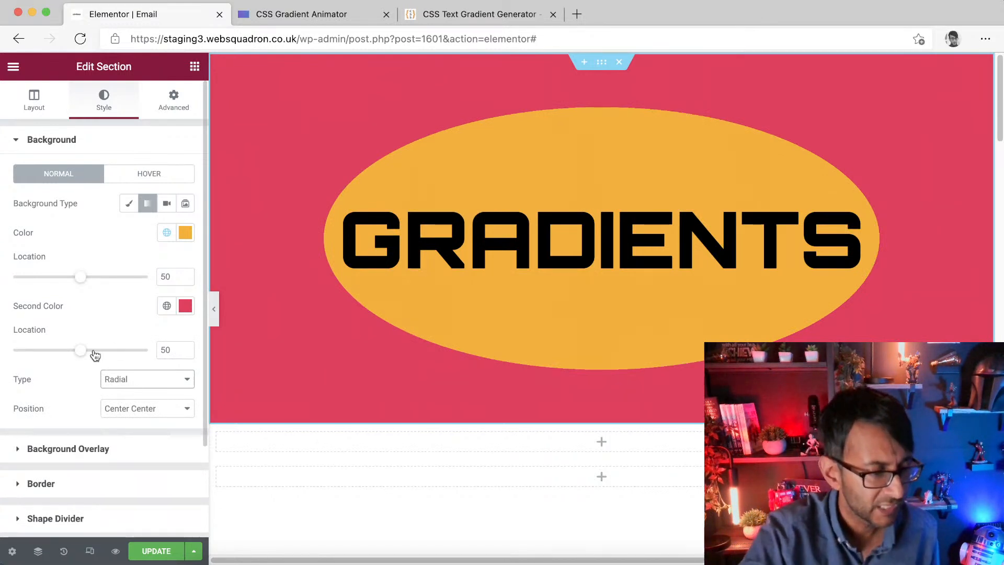
Step: Set the second colour location to 36 and the first to 58, then switch the gradient type back to Linear
left_click_drag(82, 354, 61, 355)
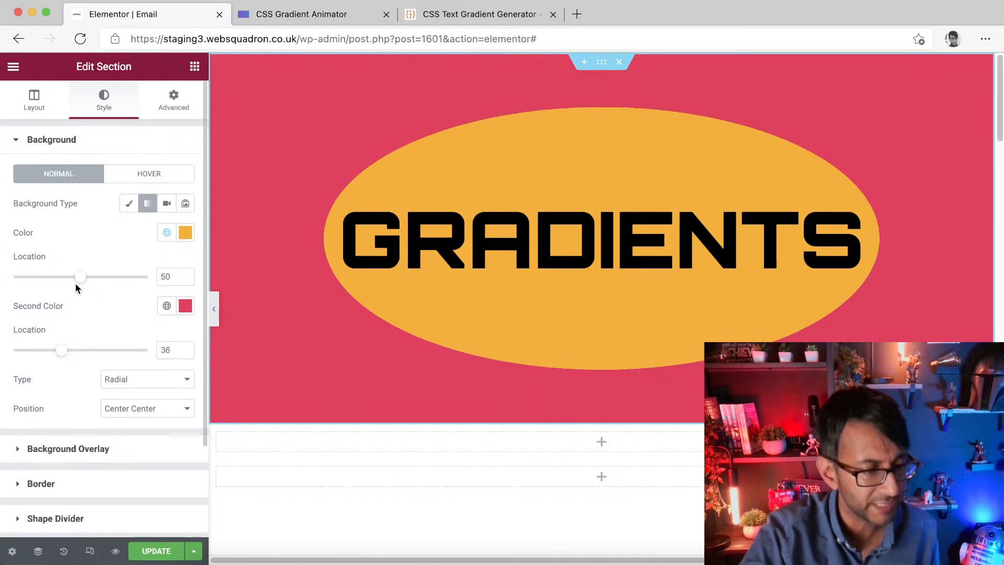
mouse_move(78, 277)
left_mouse_down()
mouse_move(89, 280)
mouse_move(68, 282)
mouse_move(92, 283)
left_mouse_up()
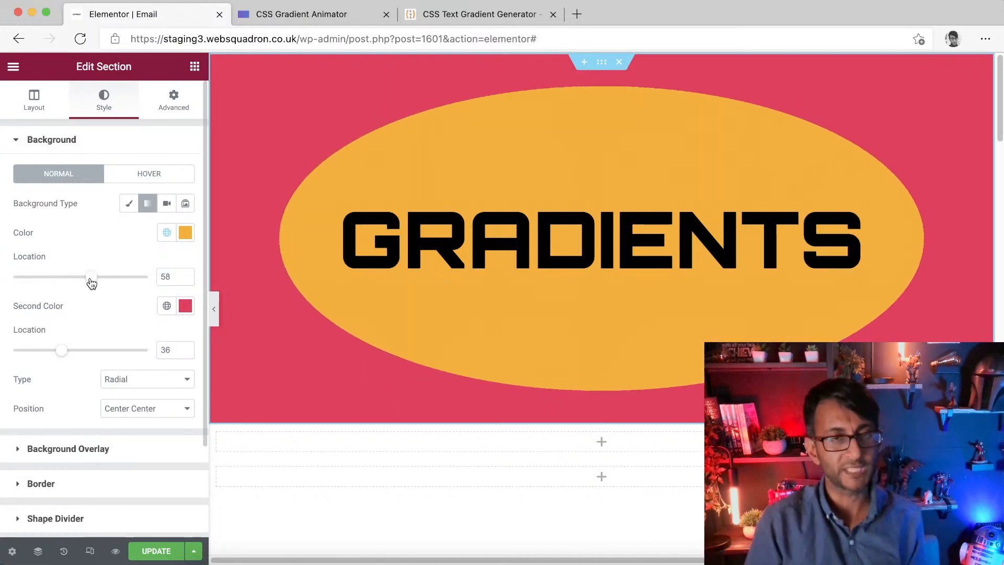
left_click(138, 383)
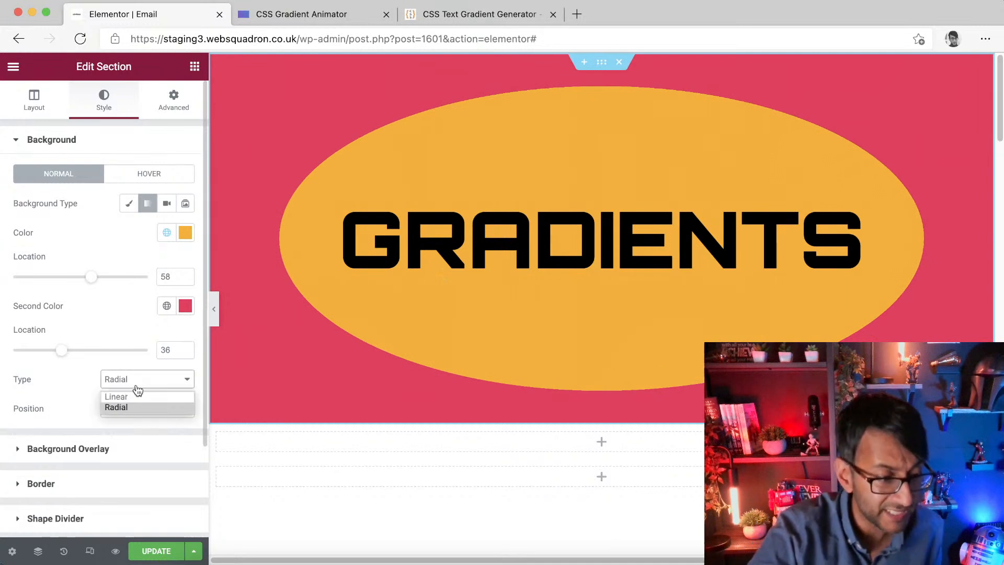
left_click(136, 395)
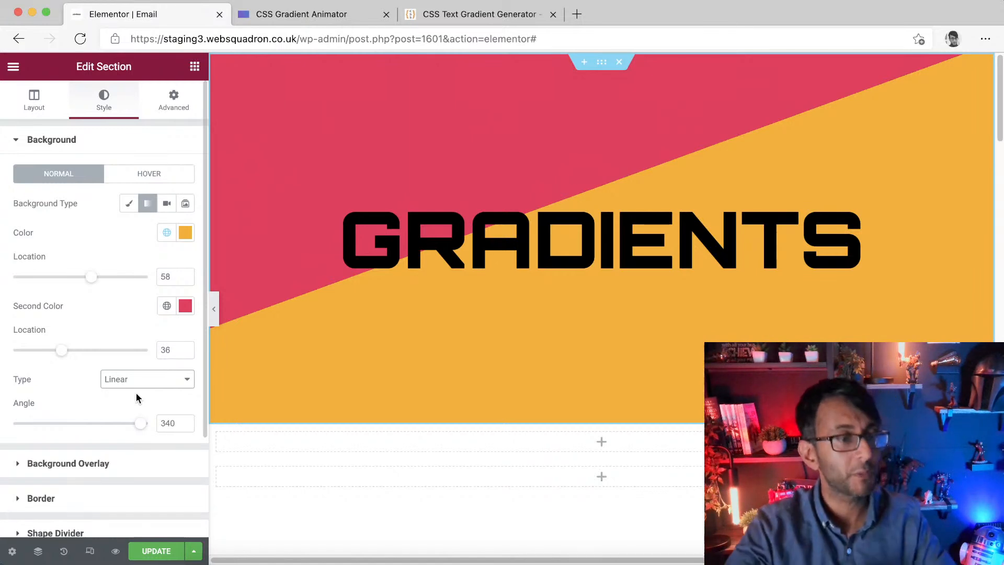
Step: Revert the section to its state before the background changes using the editing history
left_click(127, 206)
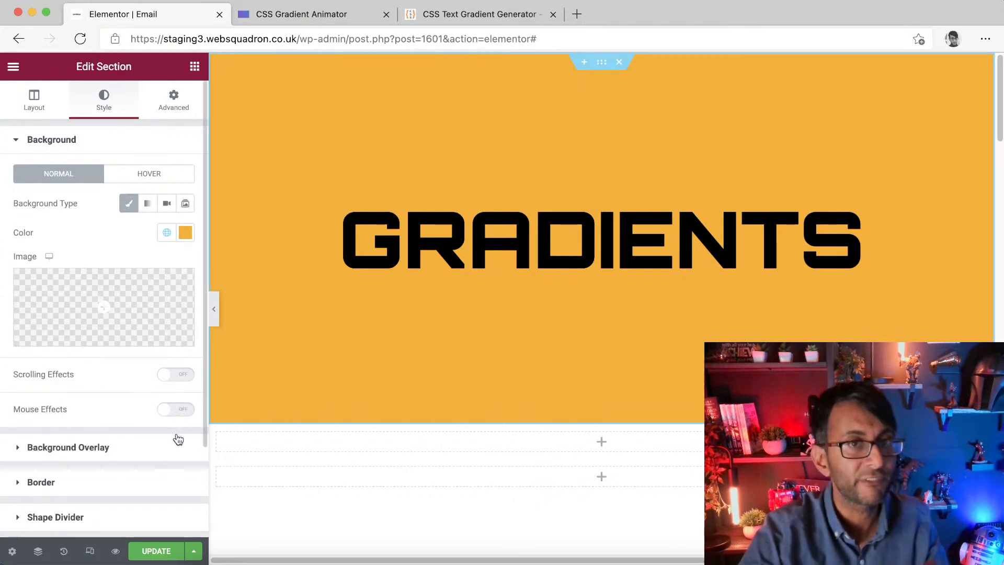
left_click(62, 555)
scroll(125, 366, "down", 10)
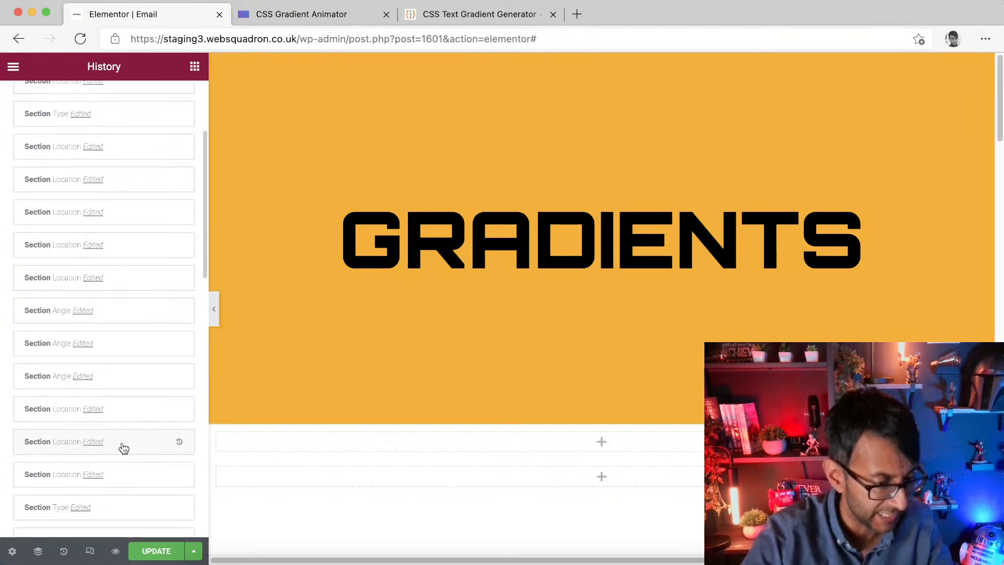
scroll(97, 225, "up", 5)
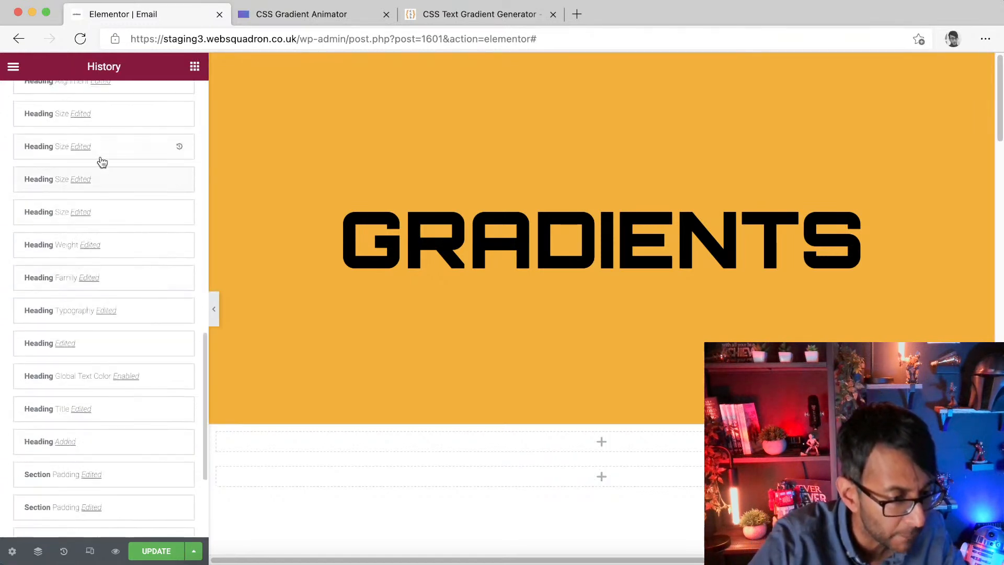
left_click(123, 175)
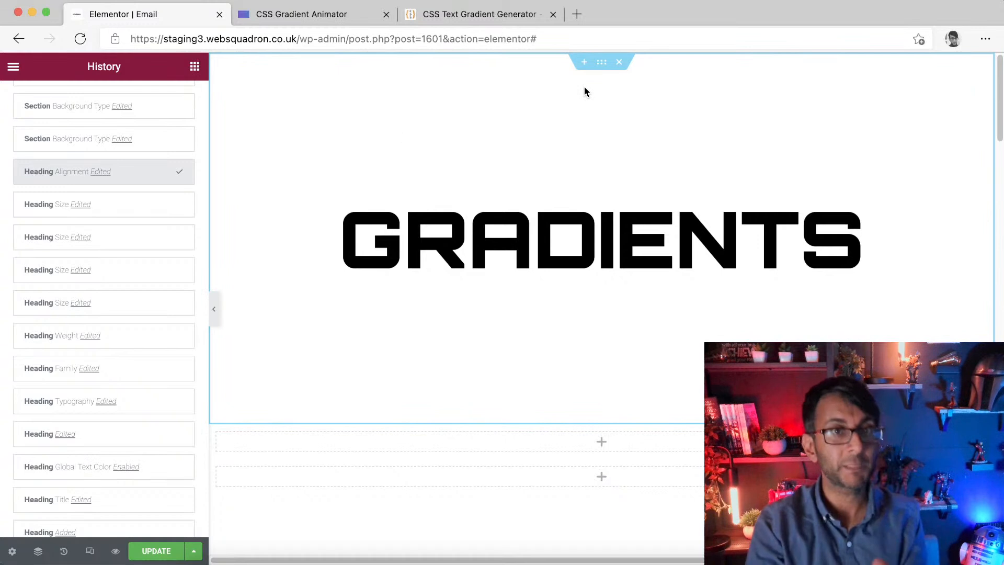
Step: In the CSS Gradient Animator tab, add a colour and set it to #ff0000
left_click(347, 14)
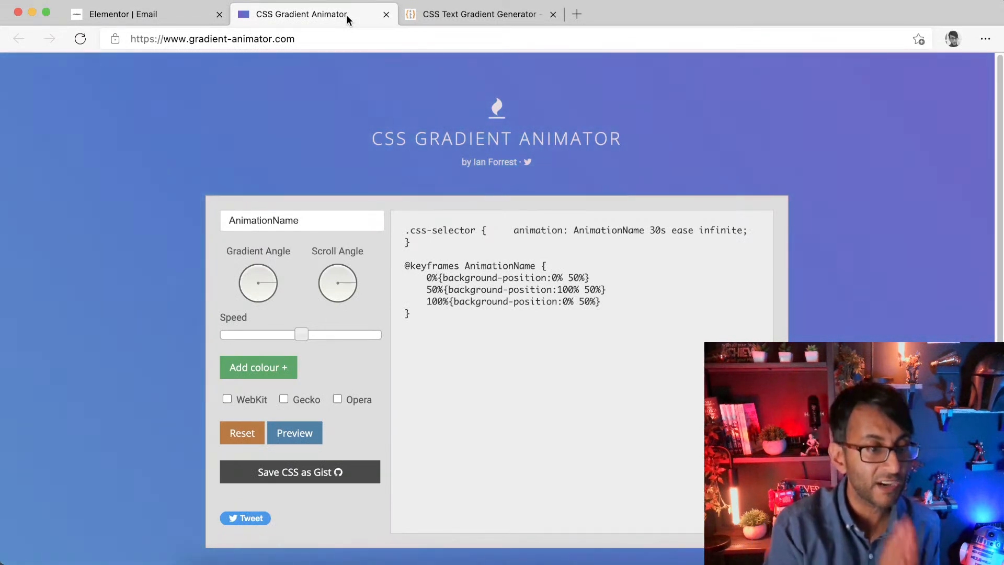
left_click(321, 34)
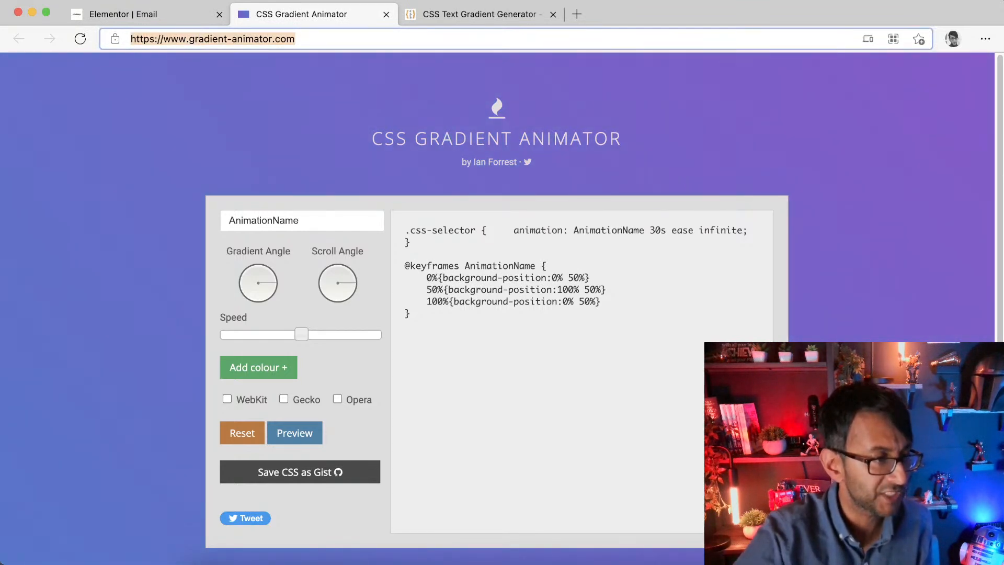
key("super+Tab")
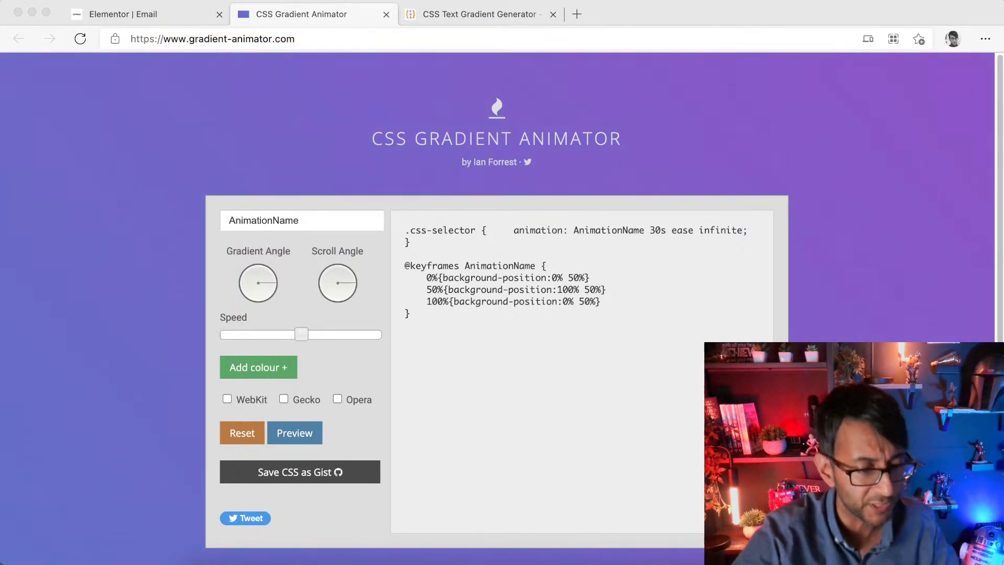
key("super+Tab")
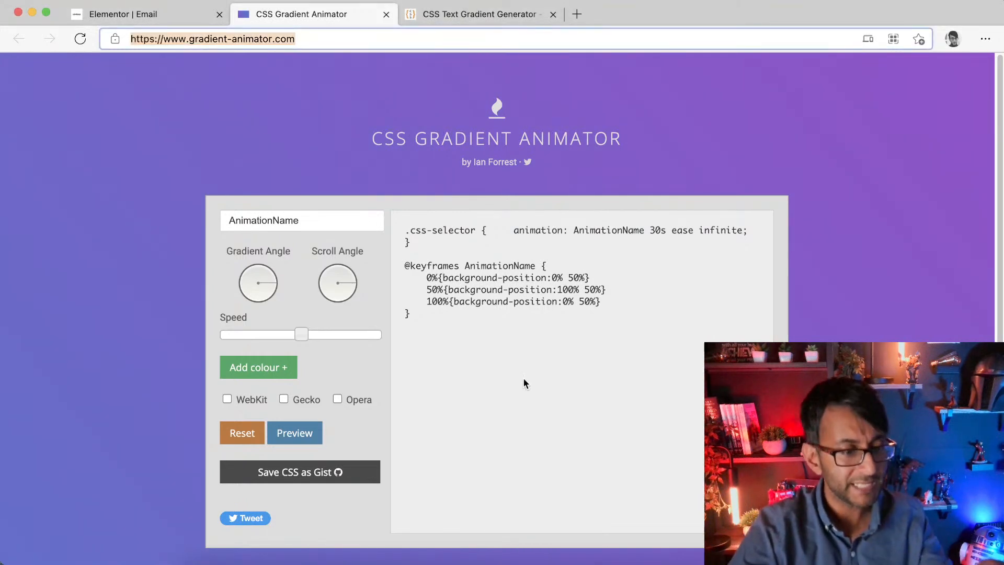
left_click(280, 371)
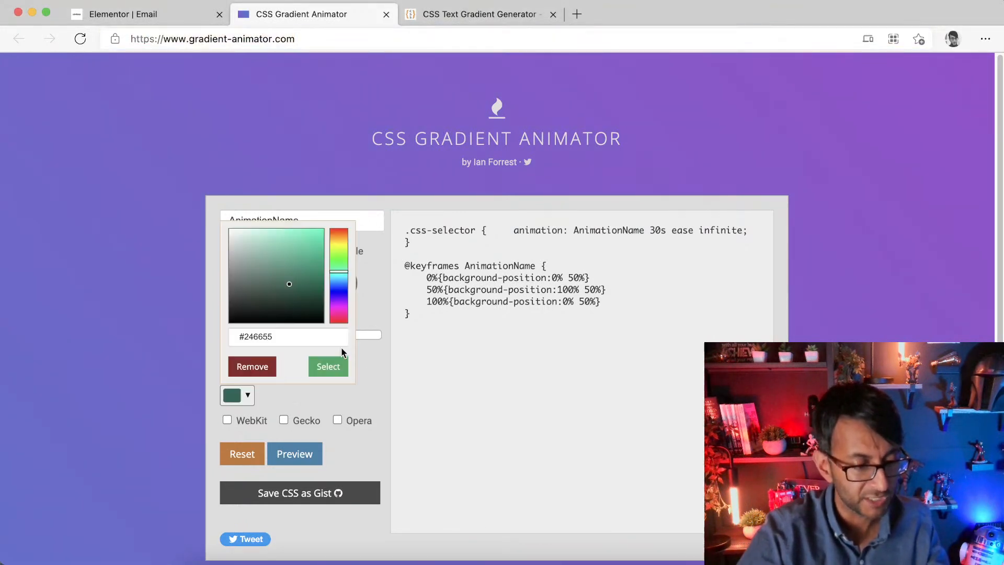
left_click_drag(240, 337, 331, 343)
type("ff000")
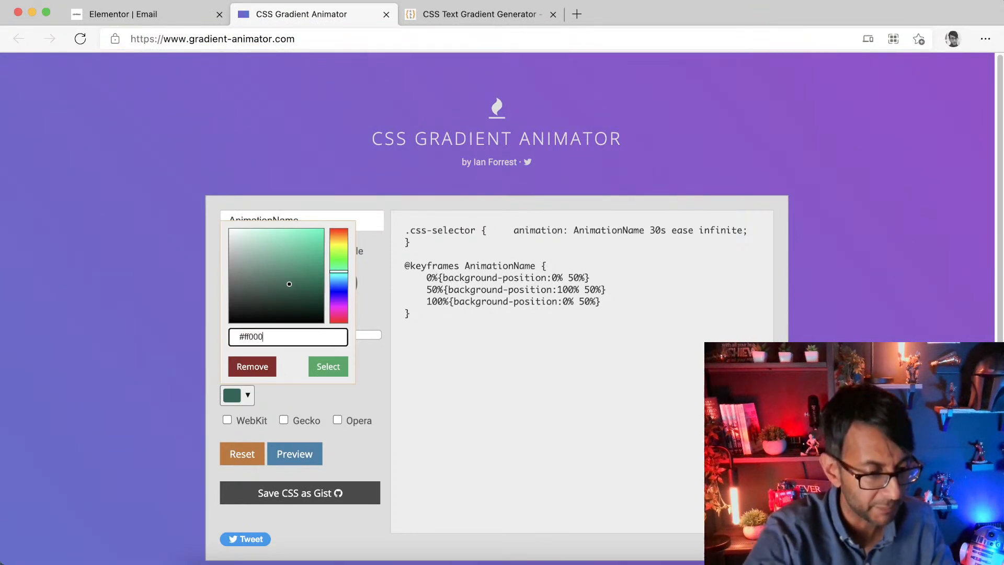
type("0")
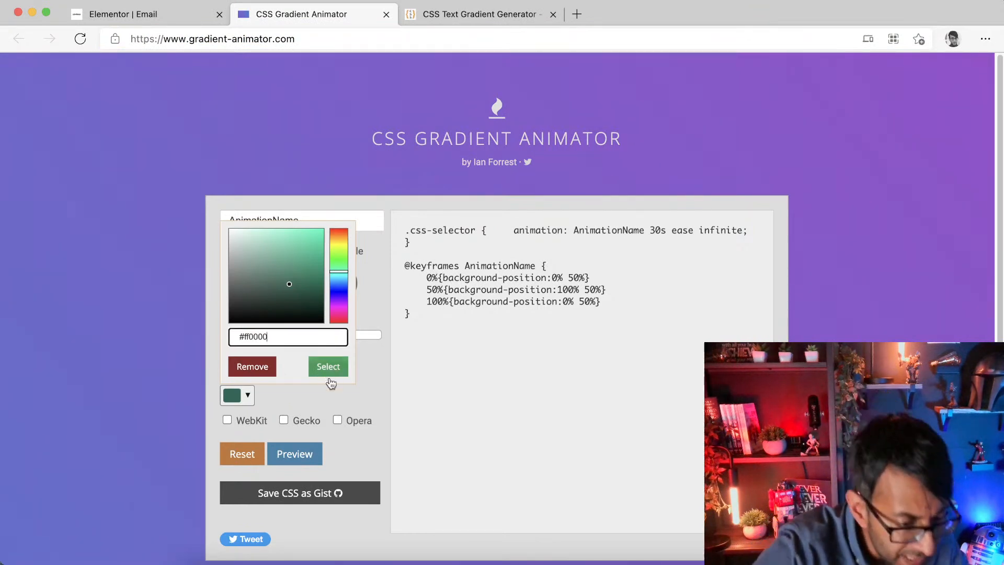
left_click_drag(272, 335, 201, 331)
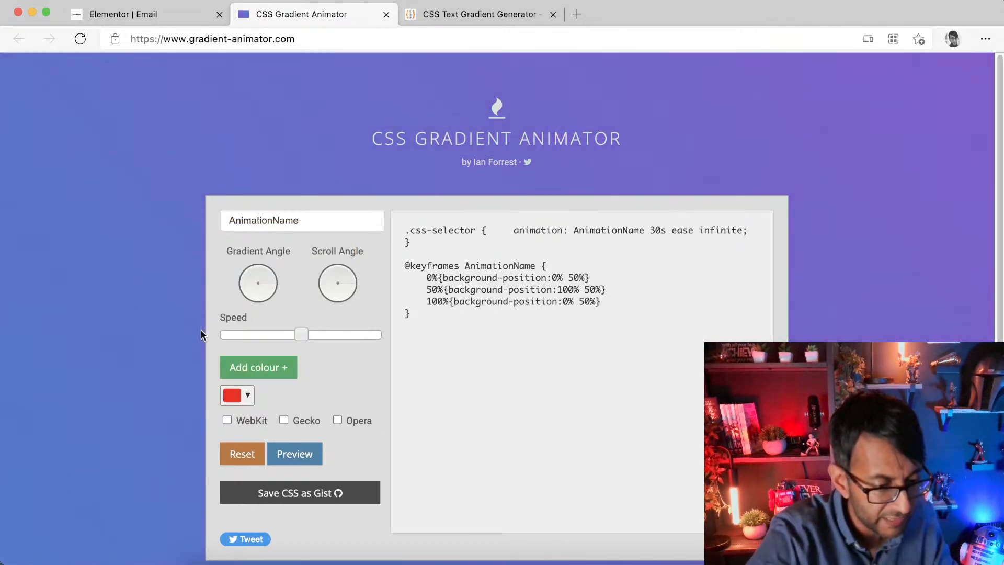
Step: Add a second colour and set it to #0000ff
left_click(259, 369)
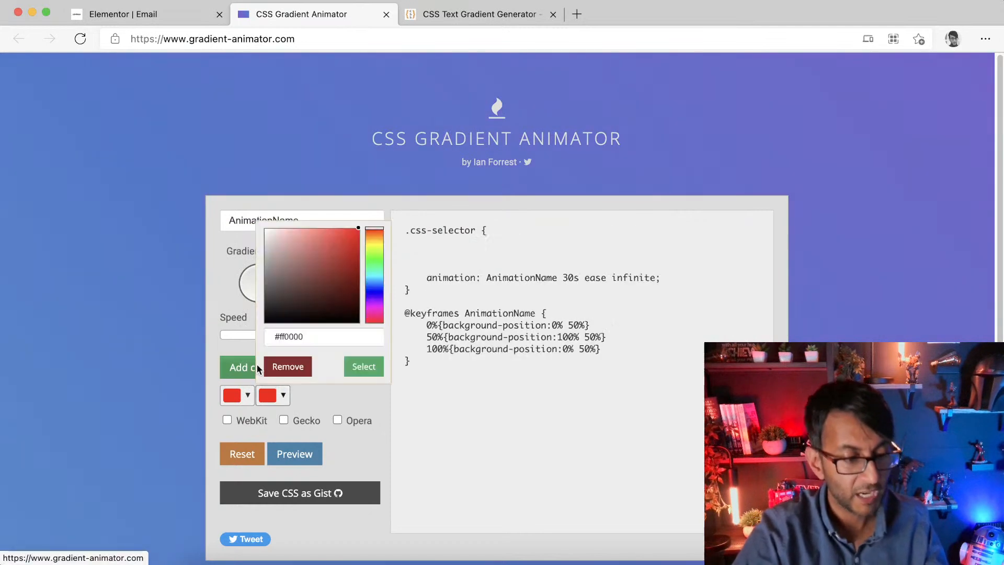
left_click_drag(314, 338, 278, 337)
key("BackSpace")
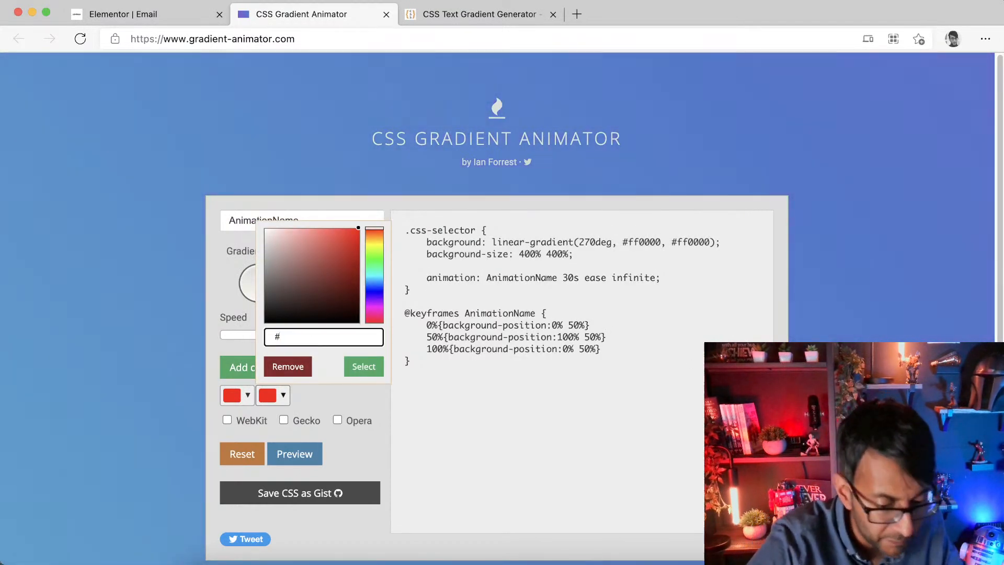
type("0000ff")
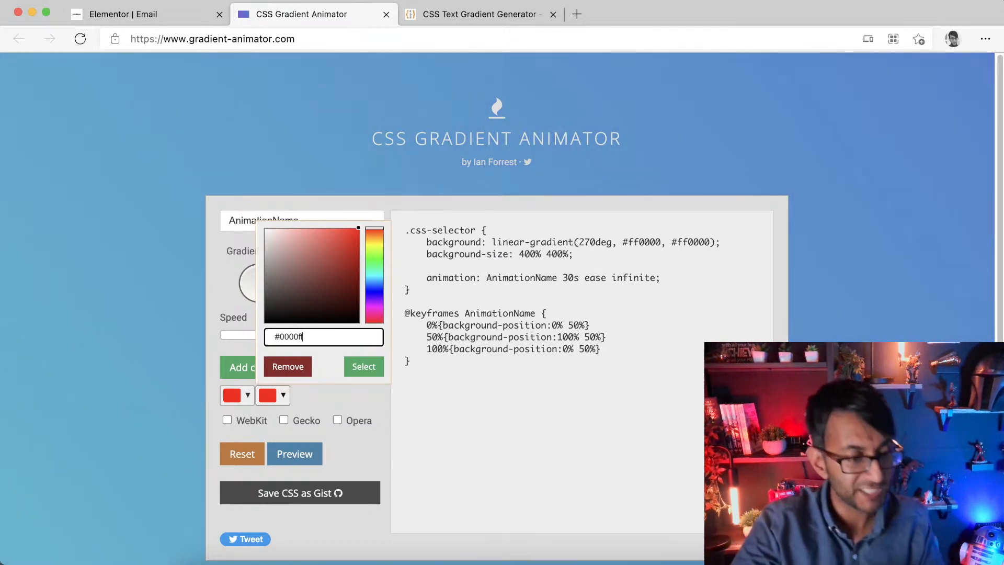
key("Return")
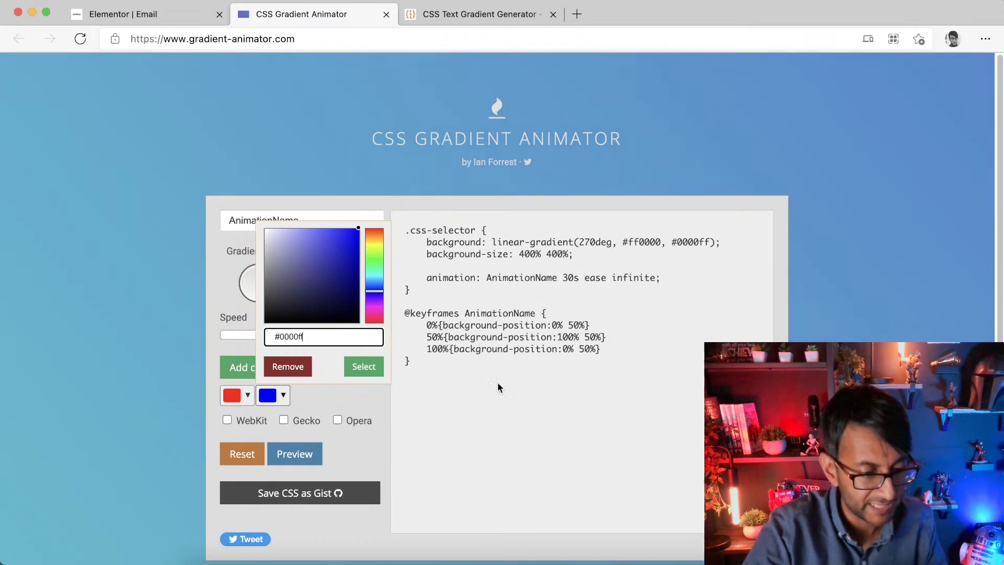
left_click(363, 368)
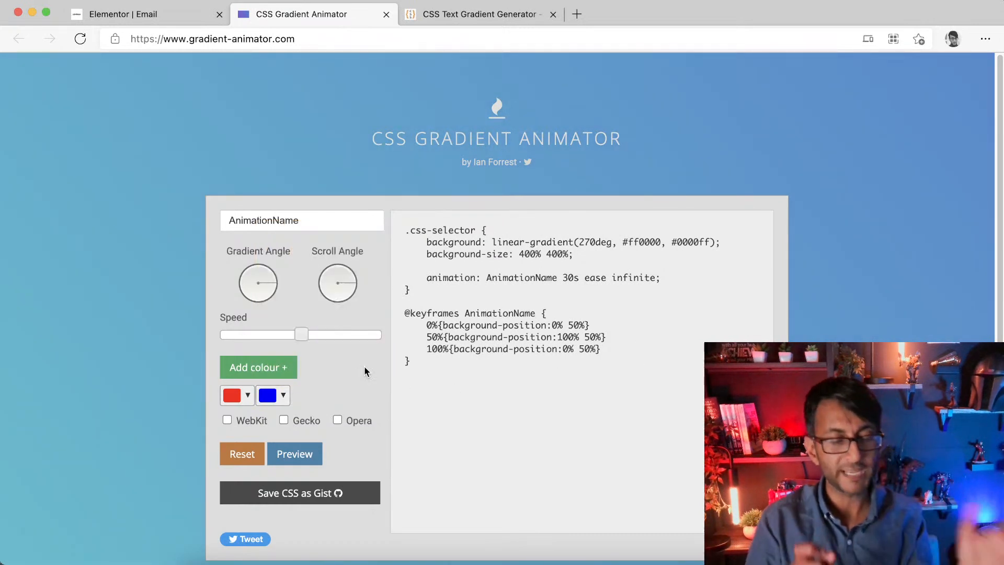
Step: Preview the animation, adjust the gradient angle and scroll angle, and preview again
left_click(300, 463)
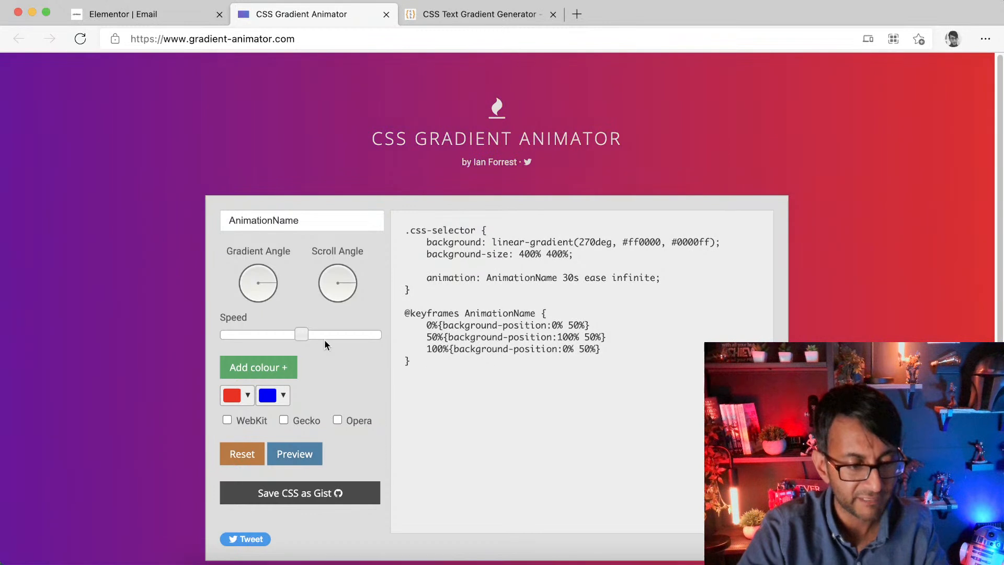
left_click_drag(254, 286, 272, 270)
left_click_drag(351, 288, 354, 269)
left_click(300, 456)
Step: Copy the generated CSS code and return to the Elementor editor
left_click_drag(630, 400, 403, 224)
key("super+c")
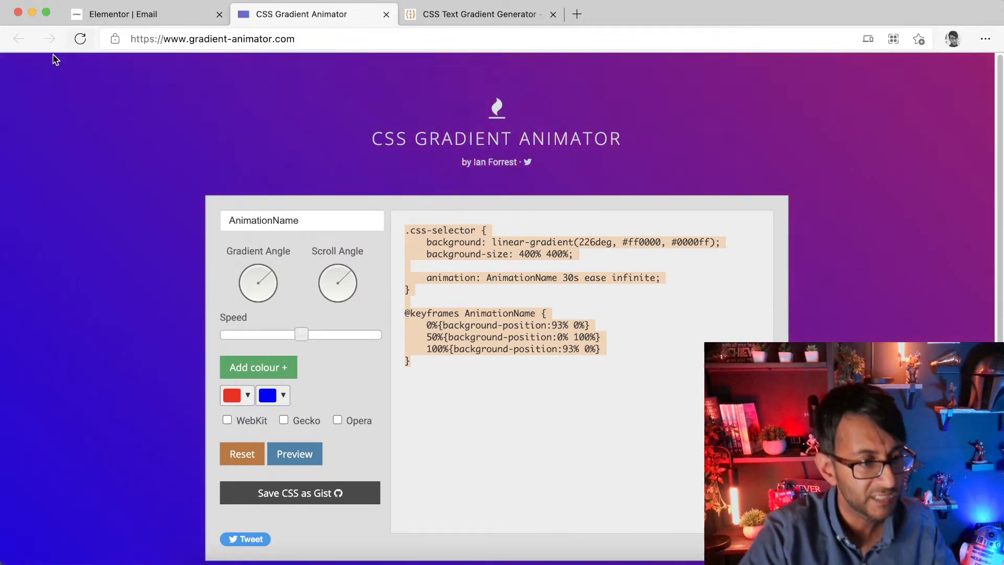
left_click(155, 17)
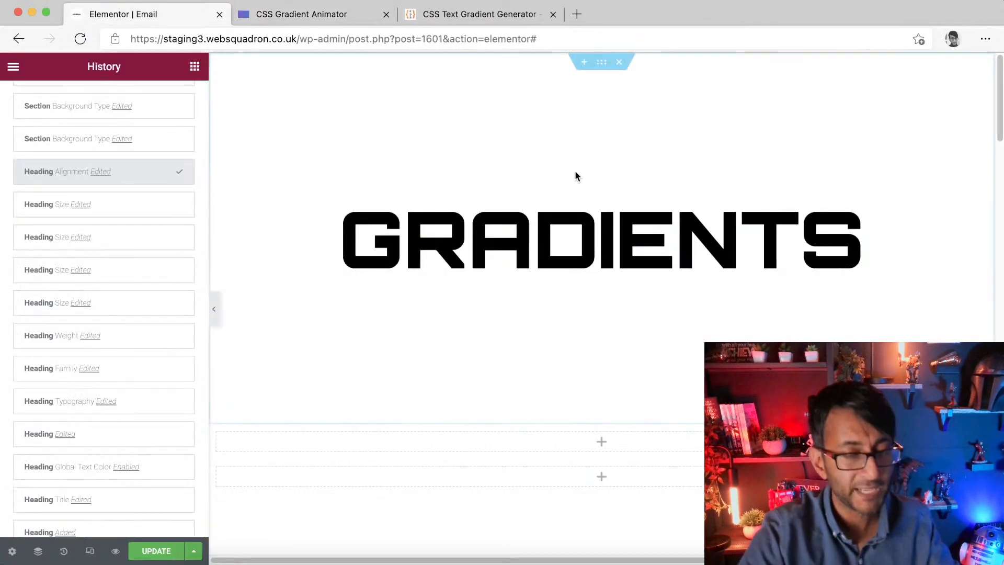
Step: Select the section and give it the CSS class gradbg
left_click(603, 67)
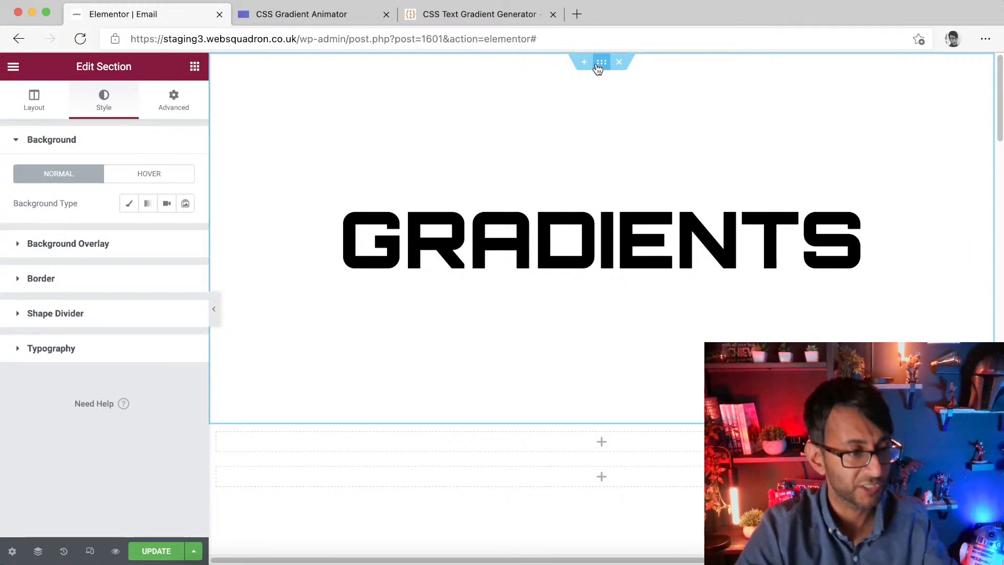
left_click(186, 103)
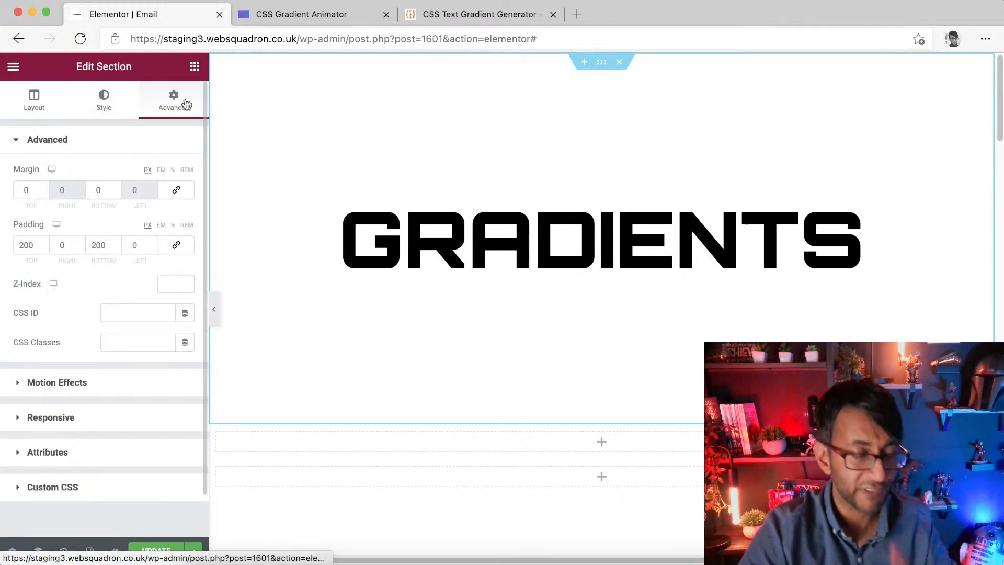
left_click(136, 343)
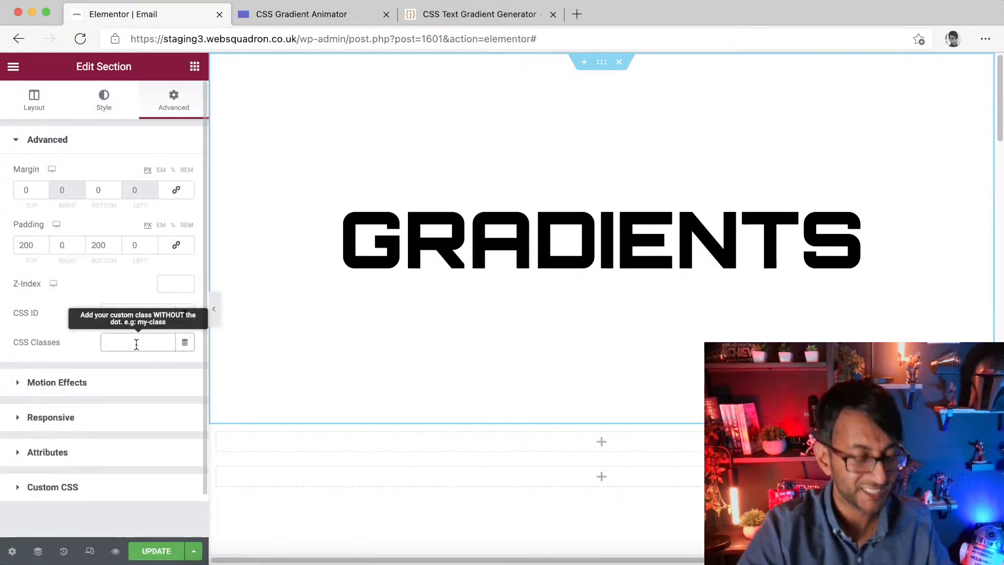
type("gradbg")
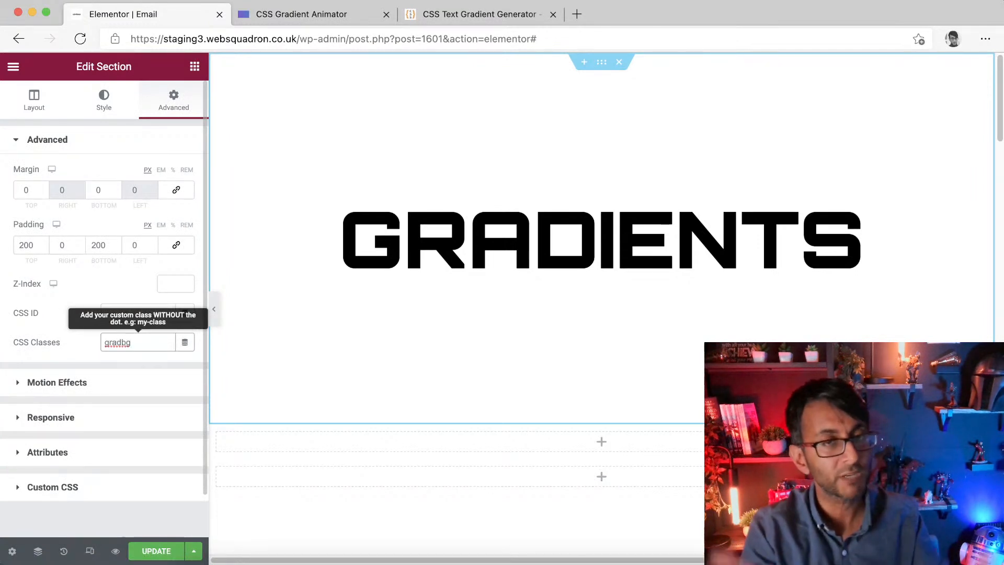
Step: Paste the copied gradient CSS into the section's Custom CSS
left_click(107, 484)
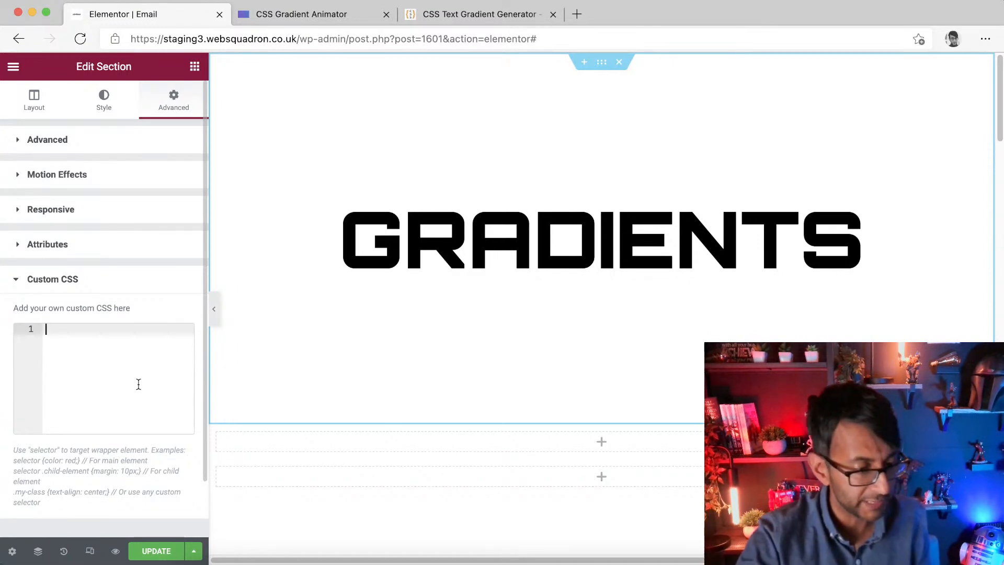
key("super+v")
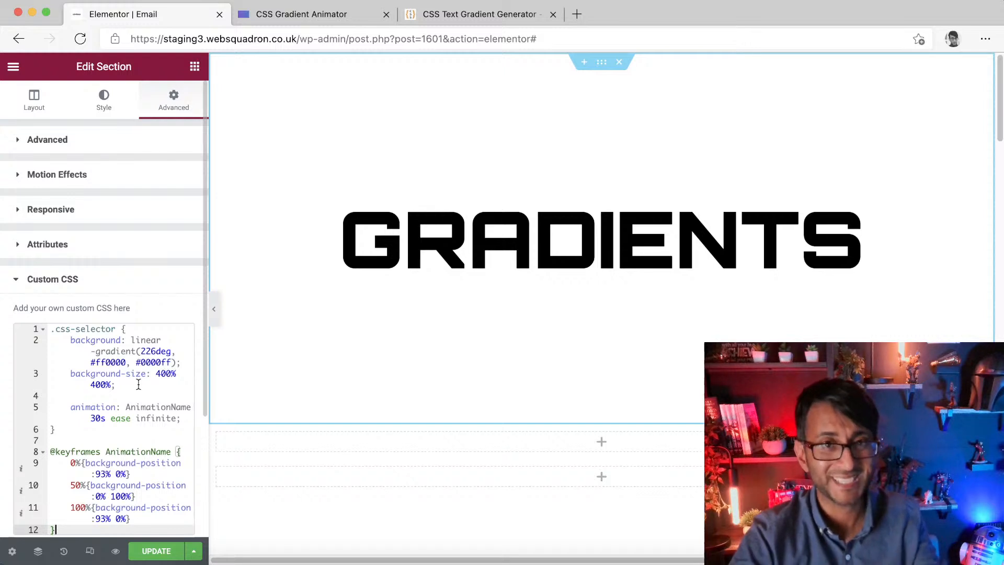
Step: Replace the .css-selector selector in the custom CSS with .gradbg
left_click(116, 330)
key("BackSpace")
key("BackSpace")
key("BackSpace")
key("BackSpace")
key("BackSpace")
key("BackSpace")
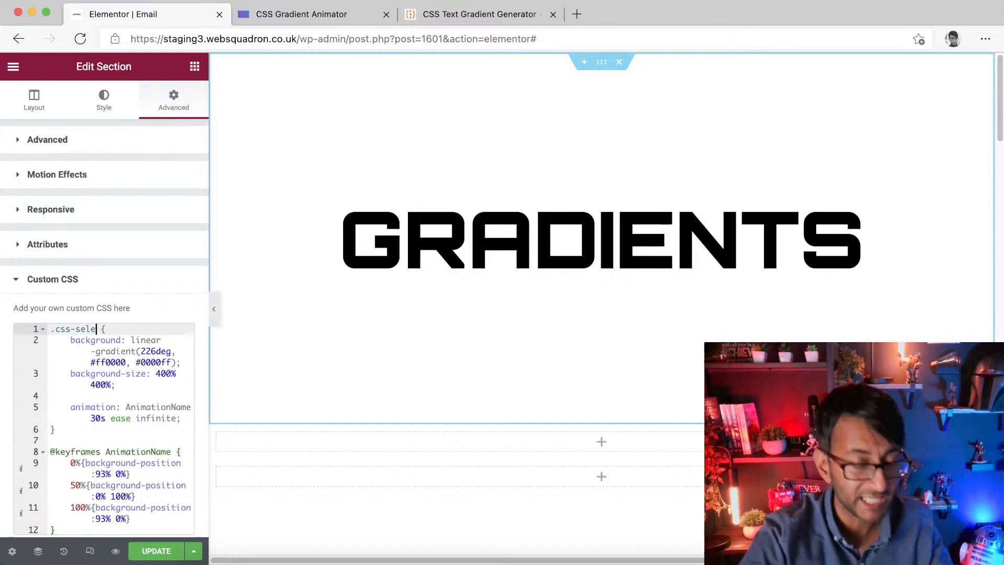
key("BackSpace")
key("BackSpace")
key("BackSpace")
key("BackSpace")
key("BackSpace")
key("BackSpace")
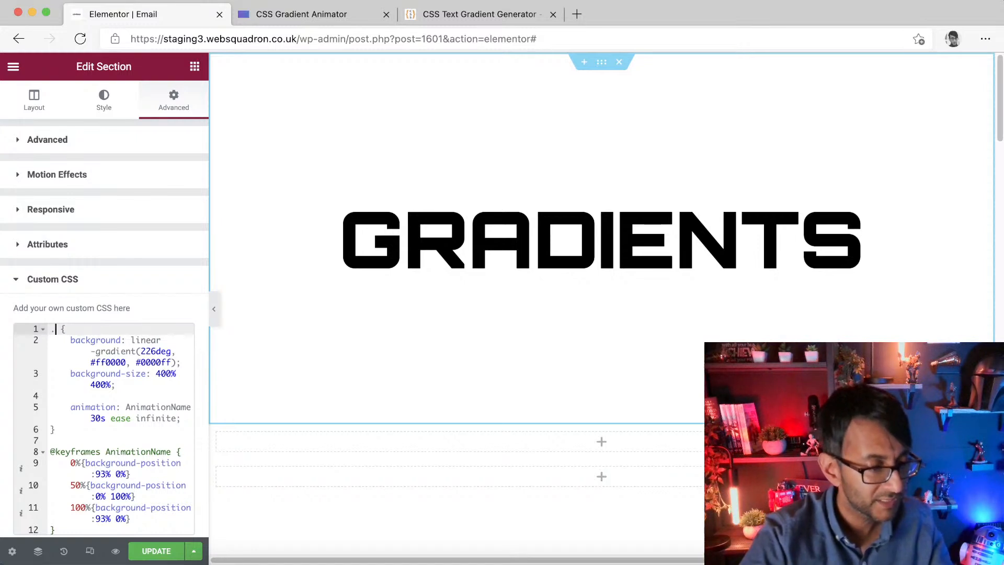
type("gradbg")
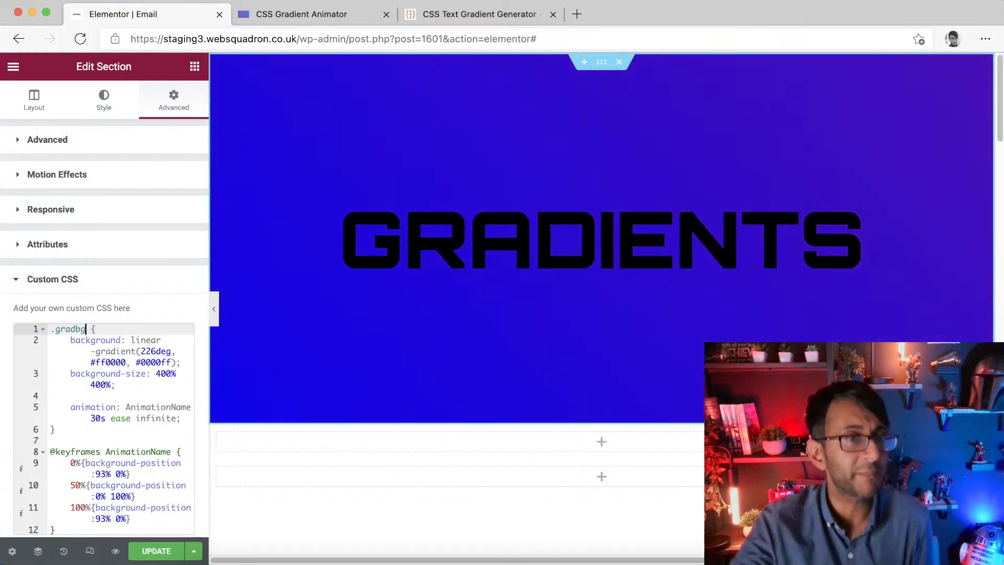
Step: Select the GRADIENTS heading and set its text colour to the global White colour
left_click(399, 228)
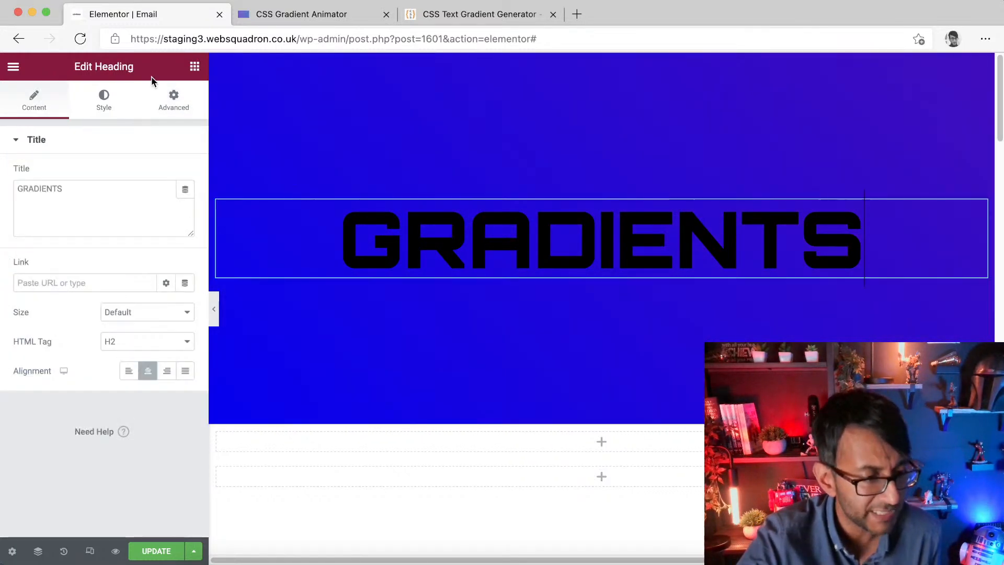
left_click(99, 108)
left_click(166, 177)
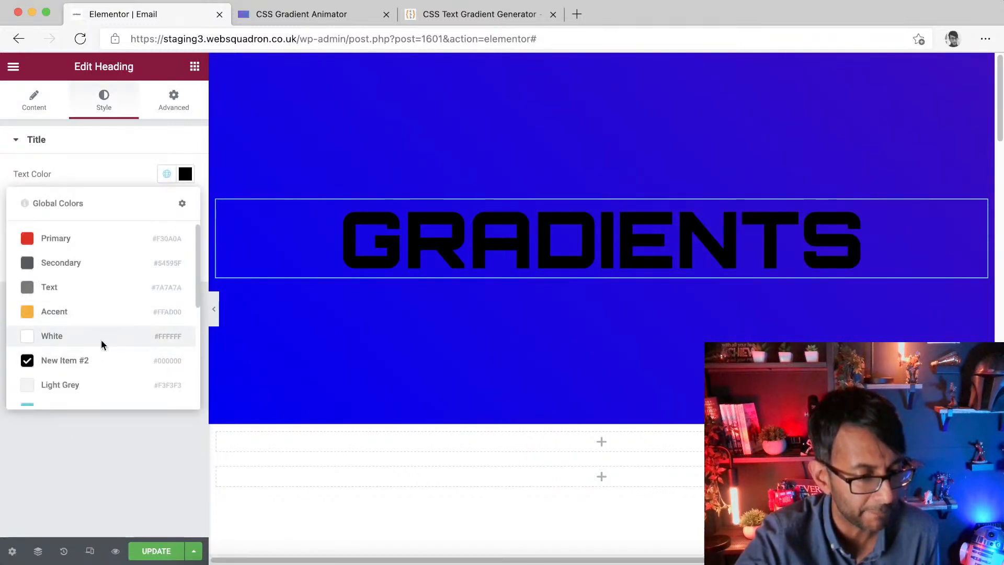
left_click(102, 337)
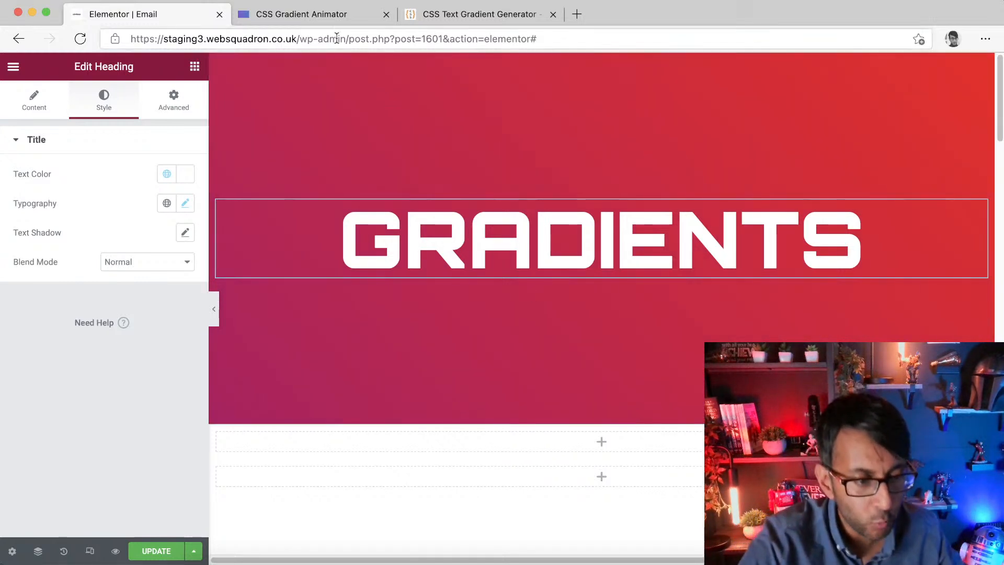
Step: In the gradient animator, add a third yellow colour #ffee00 and select the generated CSS code
left_click(335, 14)
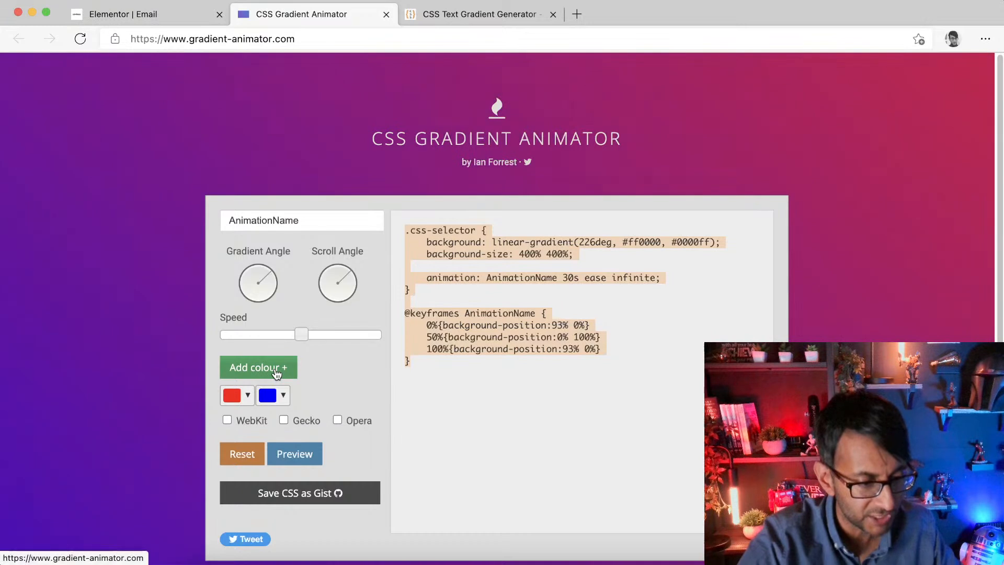
left_click(275, 372)
left_click(410, 242)
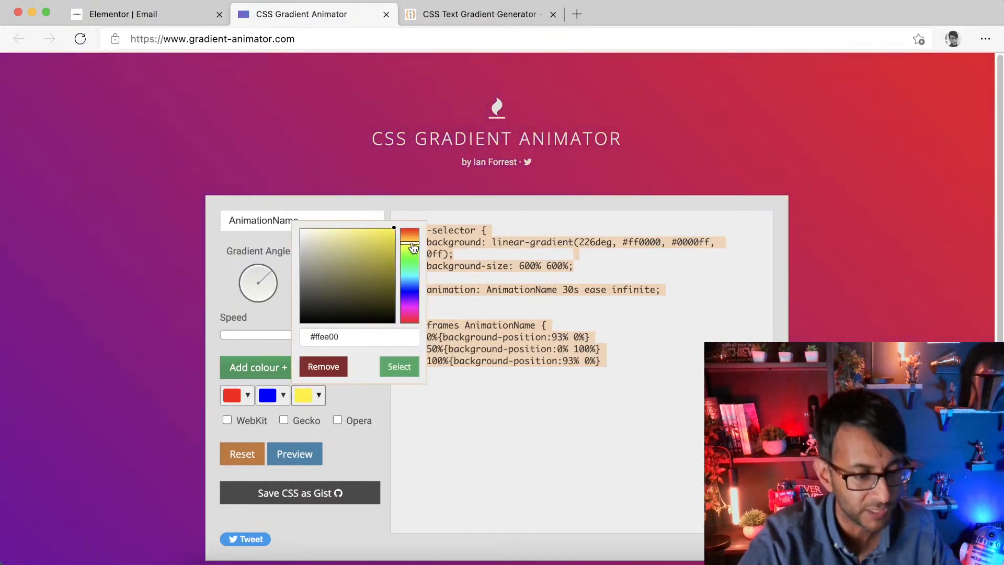
left_click(313, 462)
left_click_drag(629, 401, 340, 229)
left_click_drag(486, 380, 399, 249)
key("super+c")
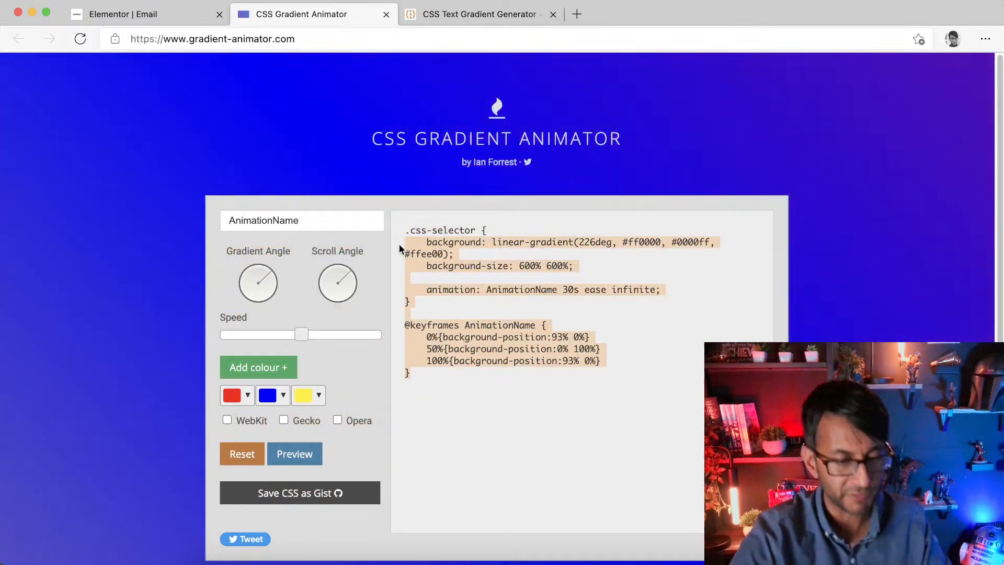
Step: Replace the section's custom CSS rules below the .gradbg line with the new three-colour code and update the page
left_click(131, 14)
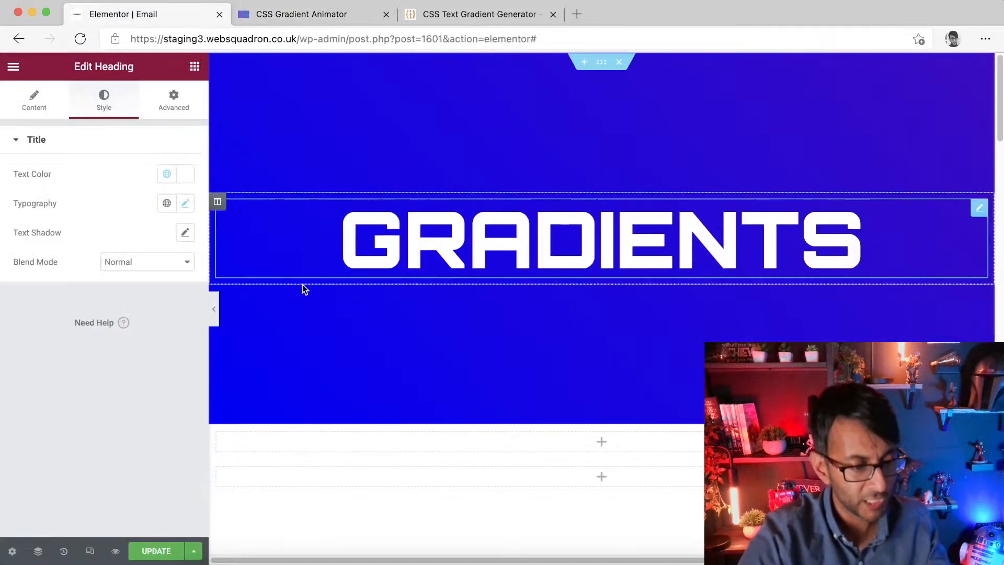
left_click(173, 103)
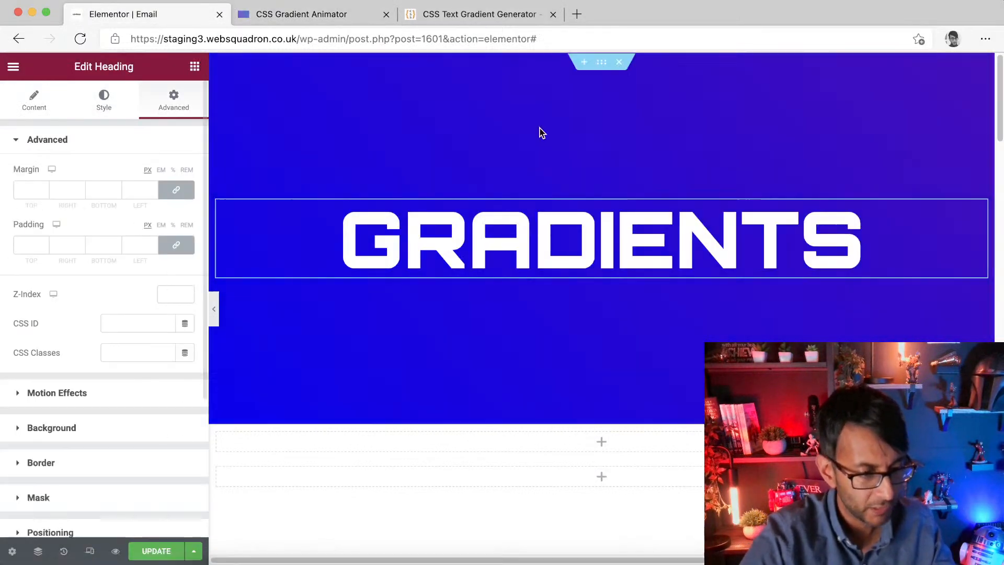
left_click(602, 64)
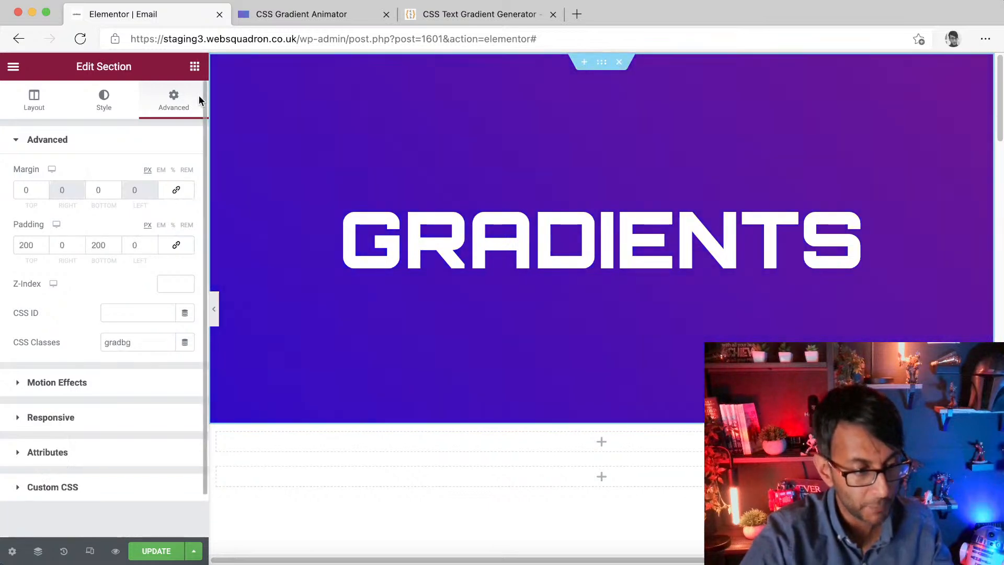
left_click(119, 483)
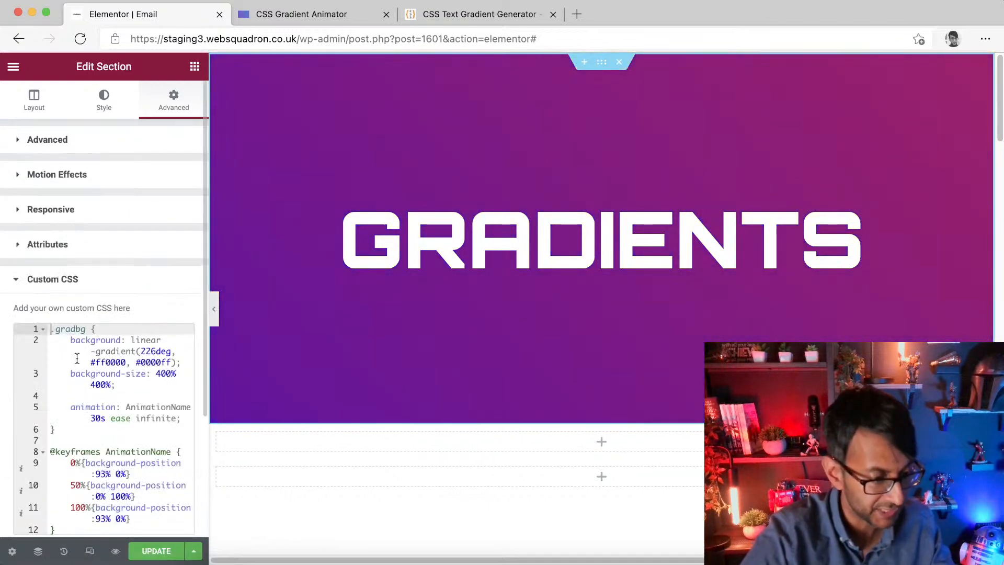
left_click_drag(69, 342, 55, 530)
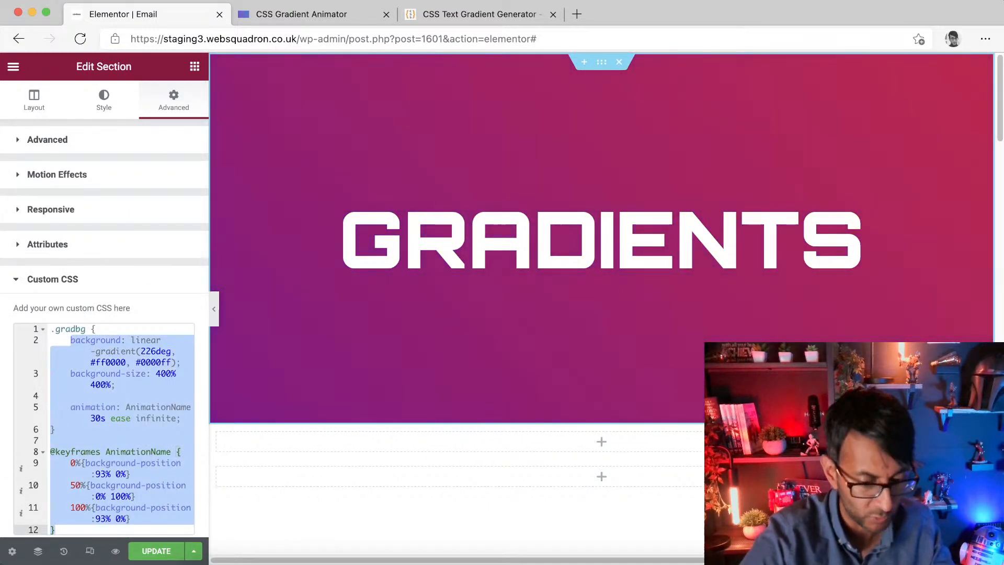
key("BackSpace")
key("super+v")
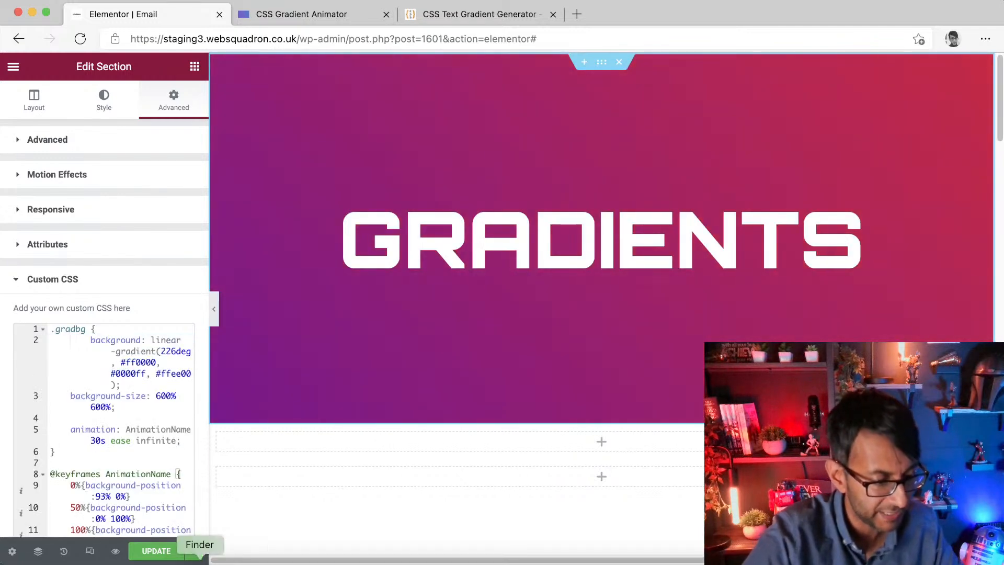
left_click(156, 551)
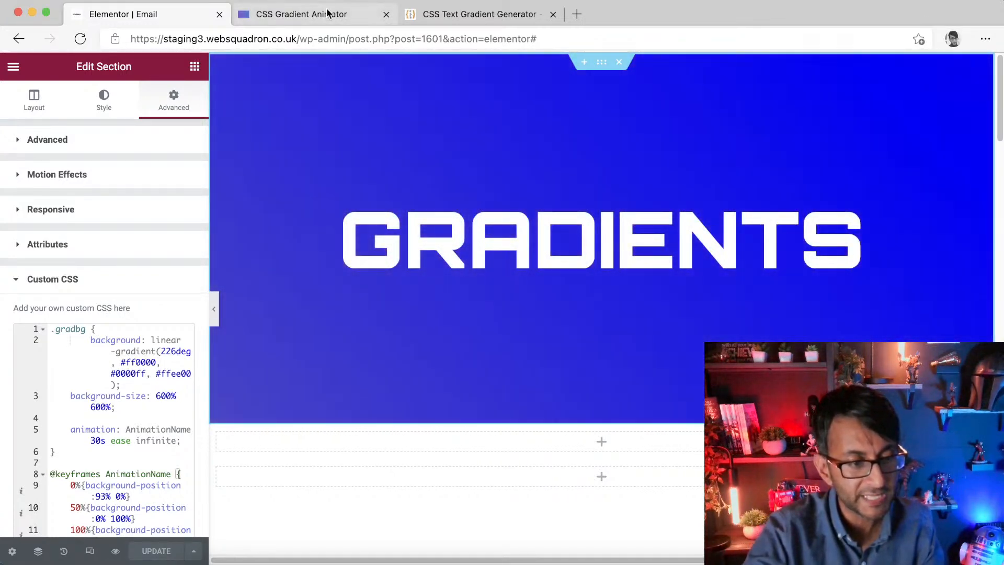
Step: Remove the third yellow colour from the animator's gradient
left_click(330, 14)
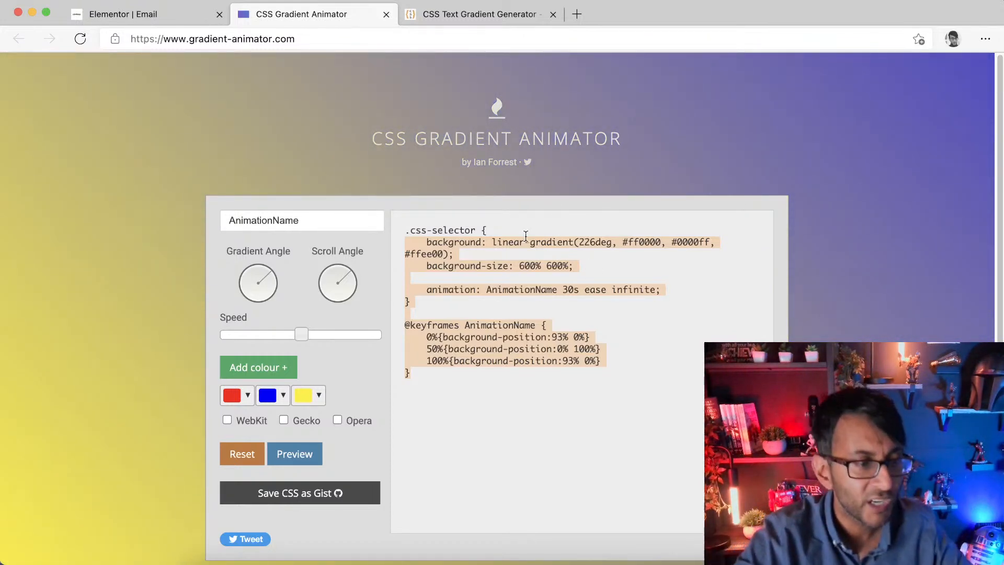
left_click(137, 16)
left_click(340, 22)
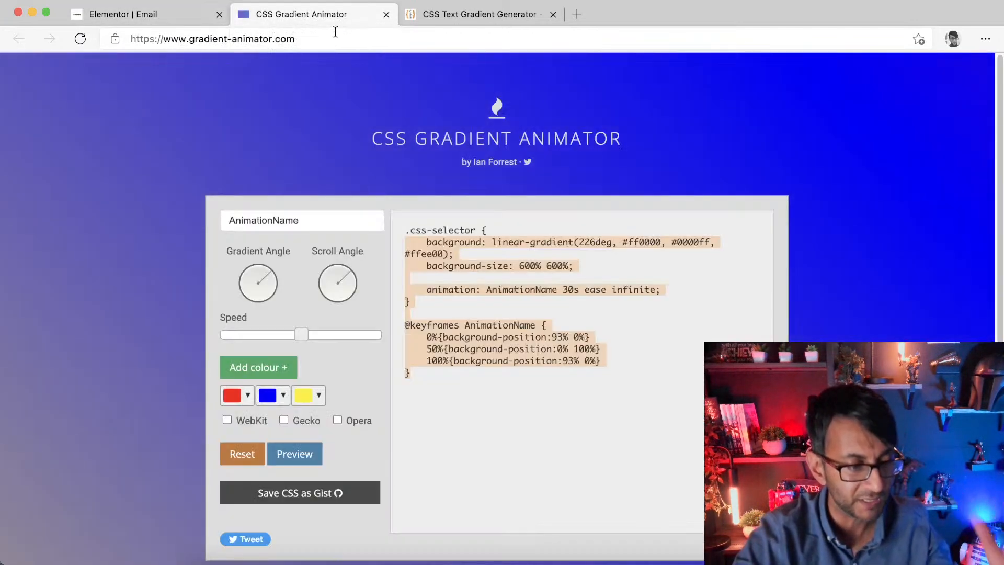
left_click(318, 398)
left_click(325, 366)
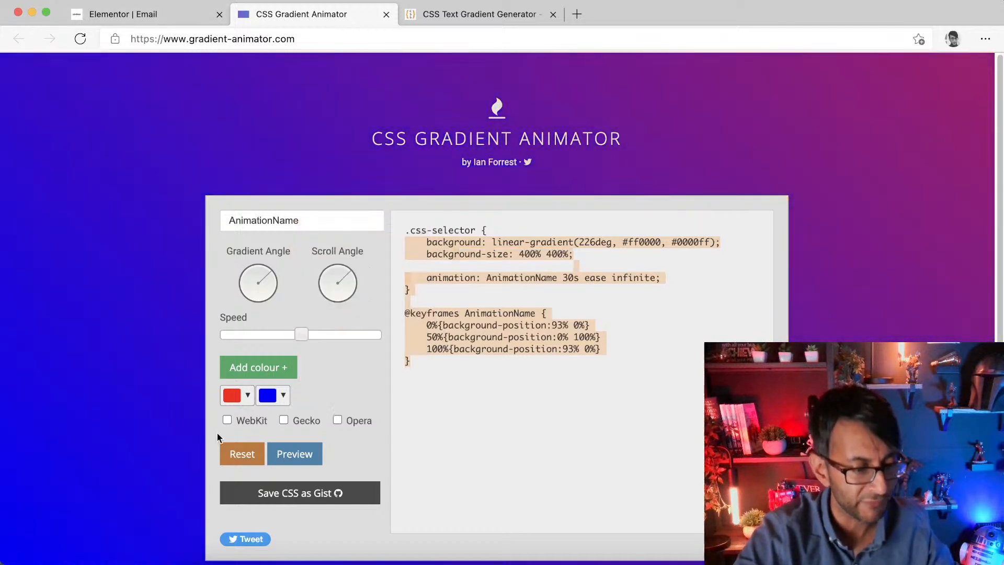
Step: Try recolouring the gradient to green #6afd08 and yellow #fffa00, preview it, and compare with the editor
left_click(246, 396)
left_click(336, 254)
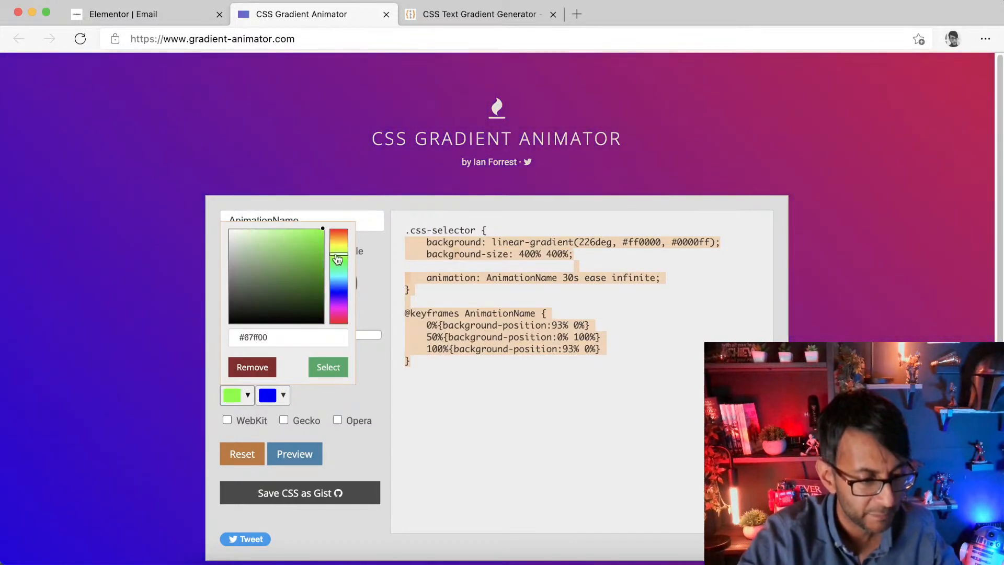
left_click_drag(287, 261, 336, 228)
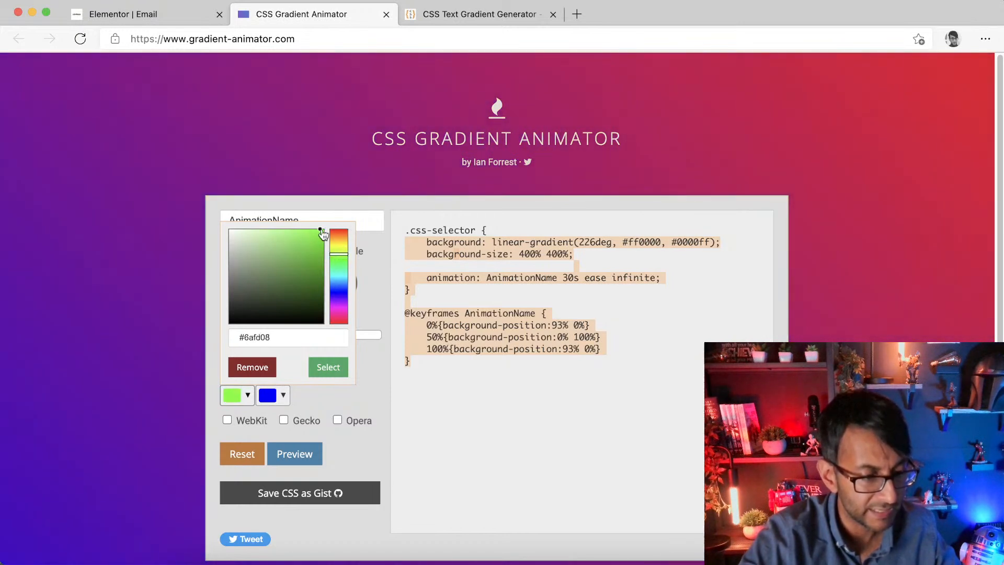
left_click(284, 397)
left_click_drag(379, 255, 374, 243)
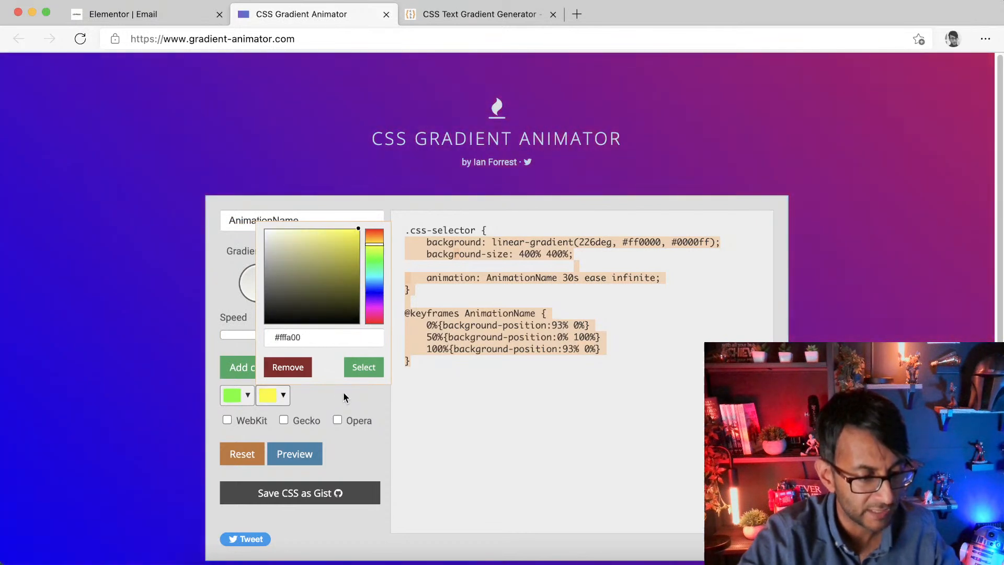
left_click(308, 457)
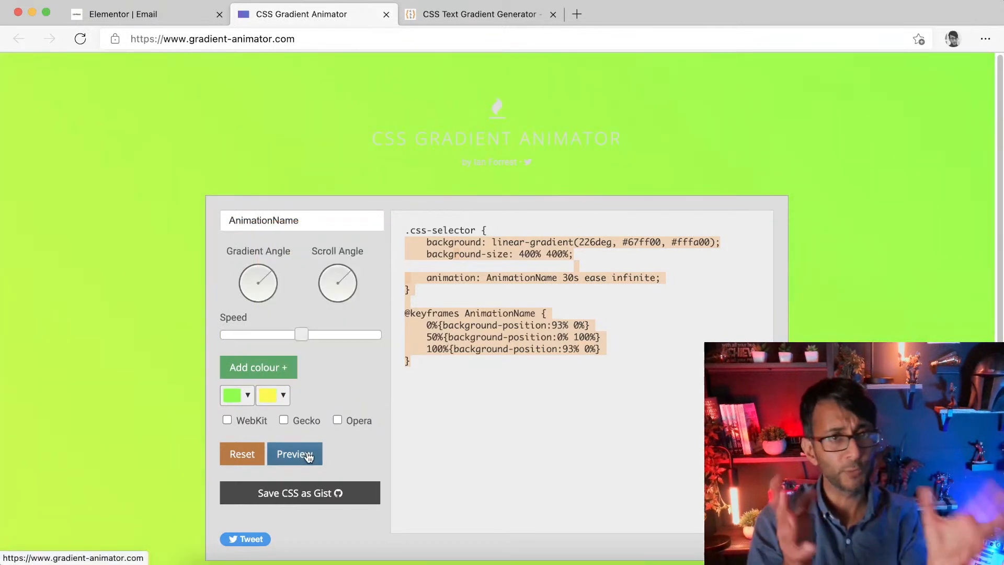
left_click_drag(556, 382, 378, 233)
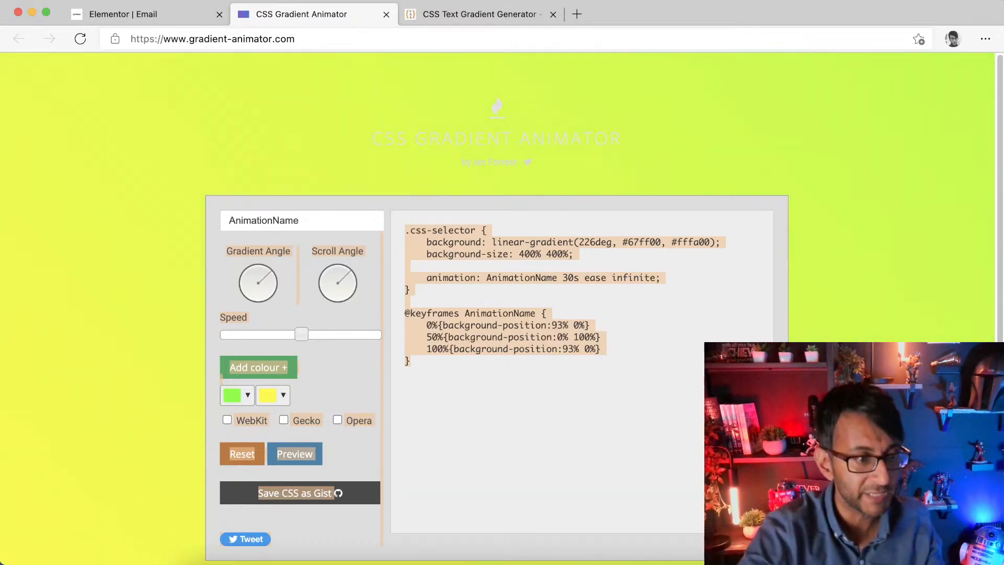
left_click(146, 19)
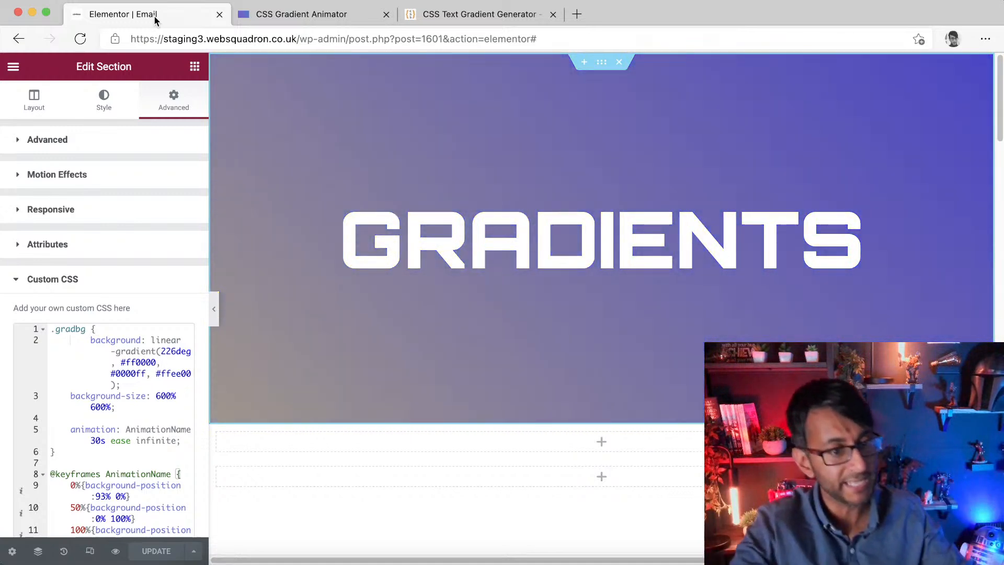
left_click(129, 413)
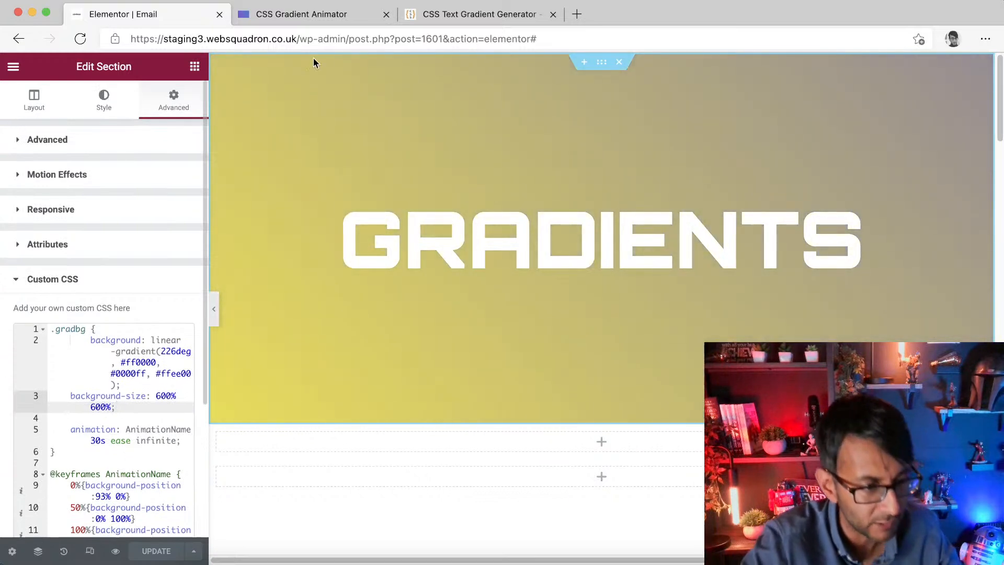
left_click(332, 21)
left_click(490, 428)
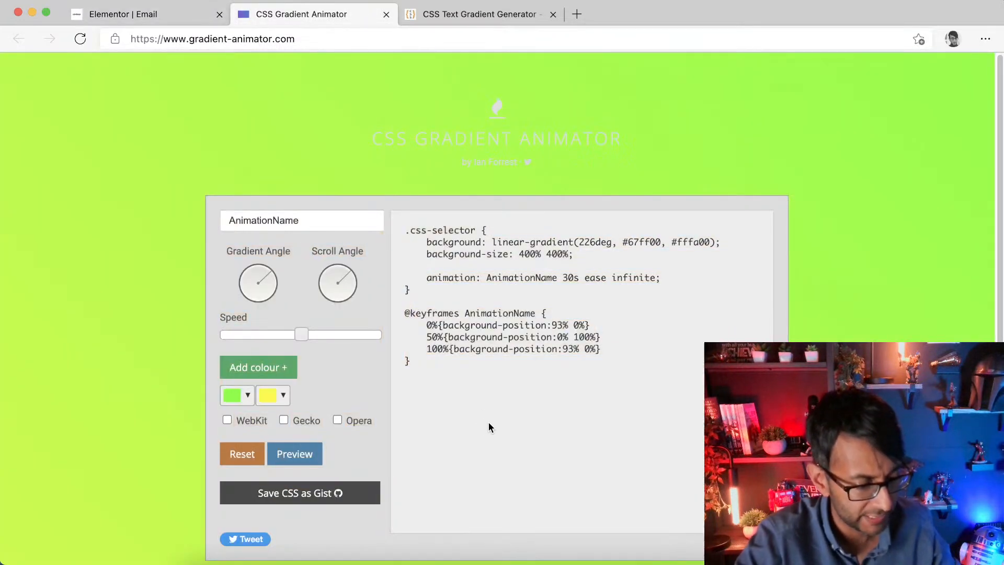
Step: Set the gradient colours to red #ff0000 and blue #0081ff and select the generated CSS code
left_click(245, 396)
left_click_drag(340, 253, 344, 229)
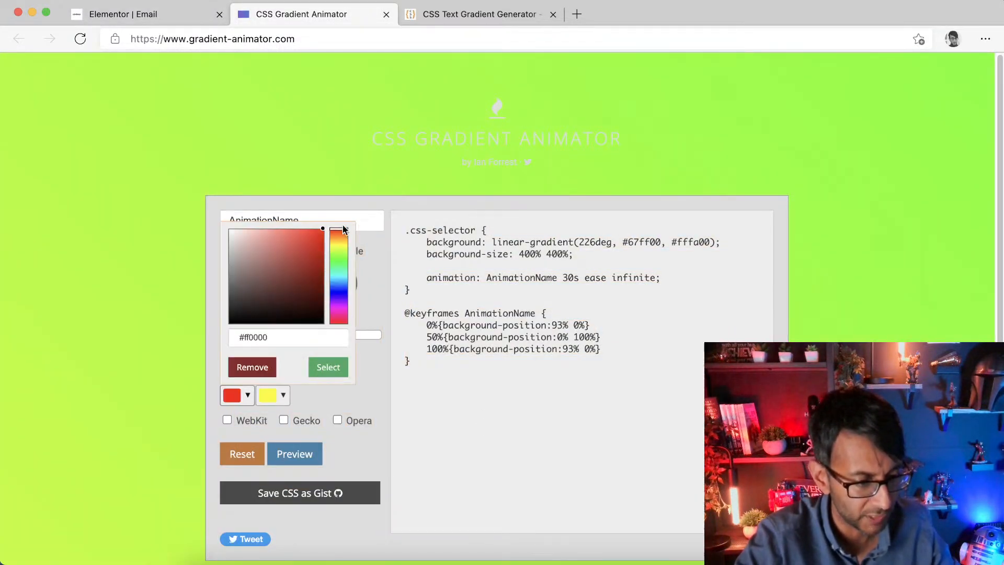
left_click(270, 396)
left_click(376, 284)
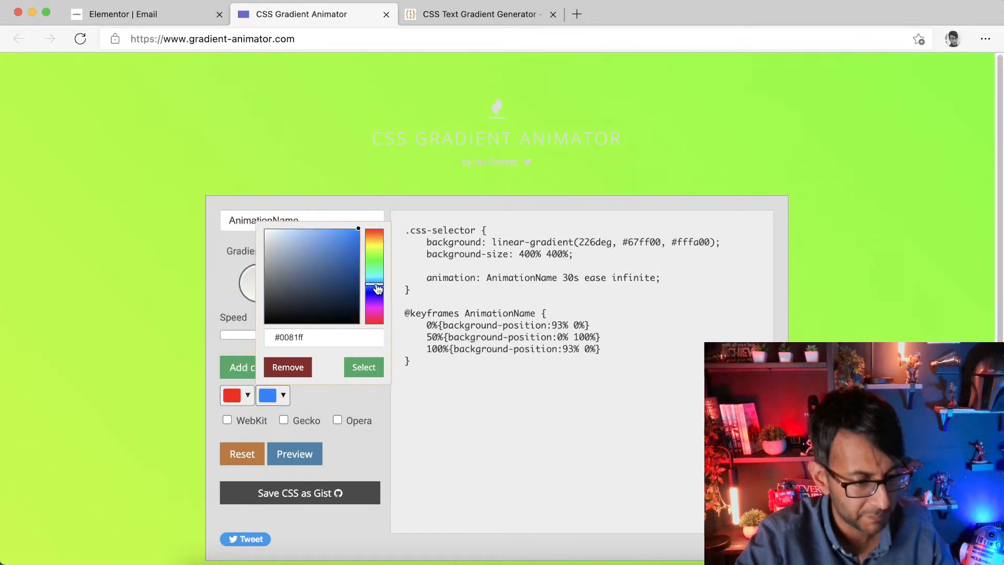
left_click(314, 454)
left_click_drag(575, 407, 396, 244)
key("super+c")
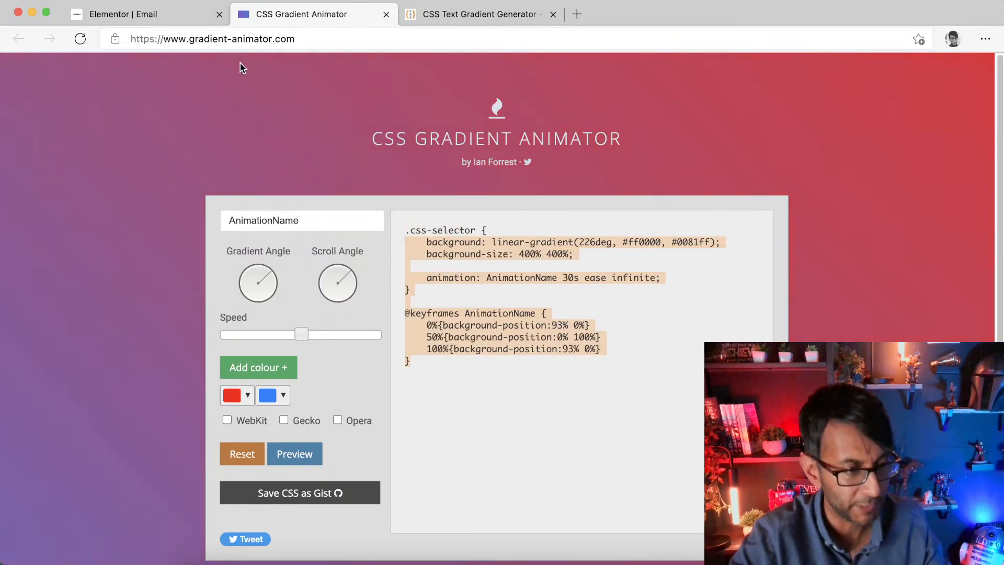
Step: Replace the section's custom CSS rules with the red and blue gradient code and save the page
left_click(181, 16)
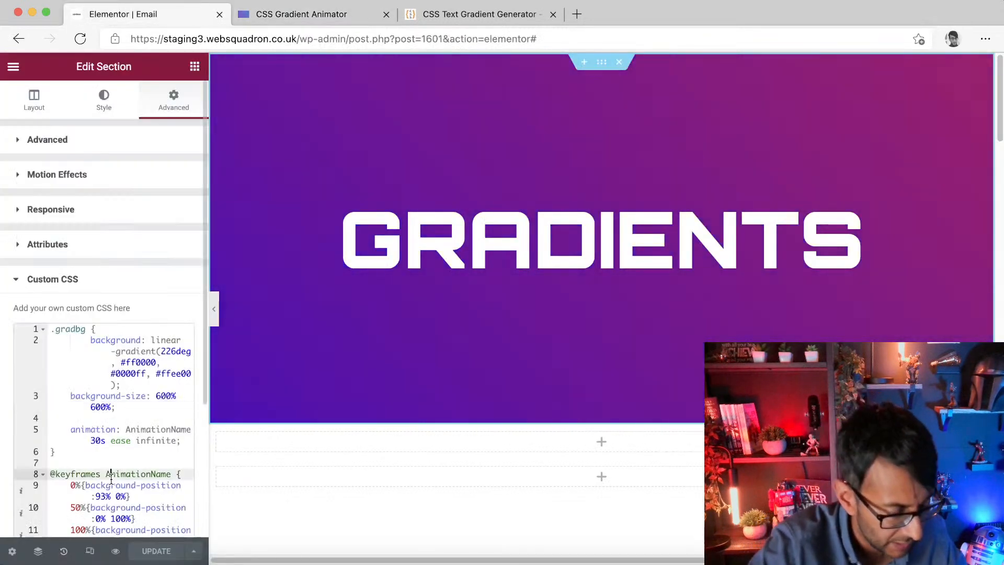
left_click_drag(86, 340, 232, 564)
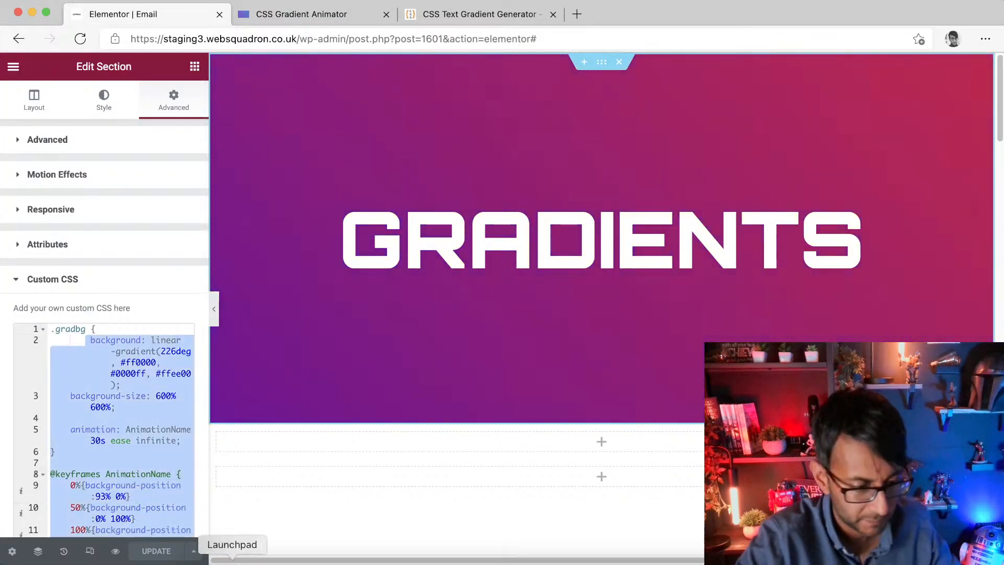
key("BackSpace")
key("super+v")
key("super+s")
Step: Recolour the animator gradient to yellow #ffe300 and green #45ff00, preview it, select its CSS, and return to the editor
left_click(346, 14)
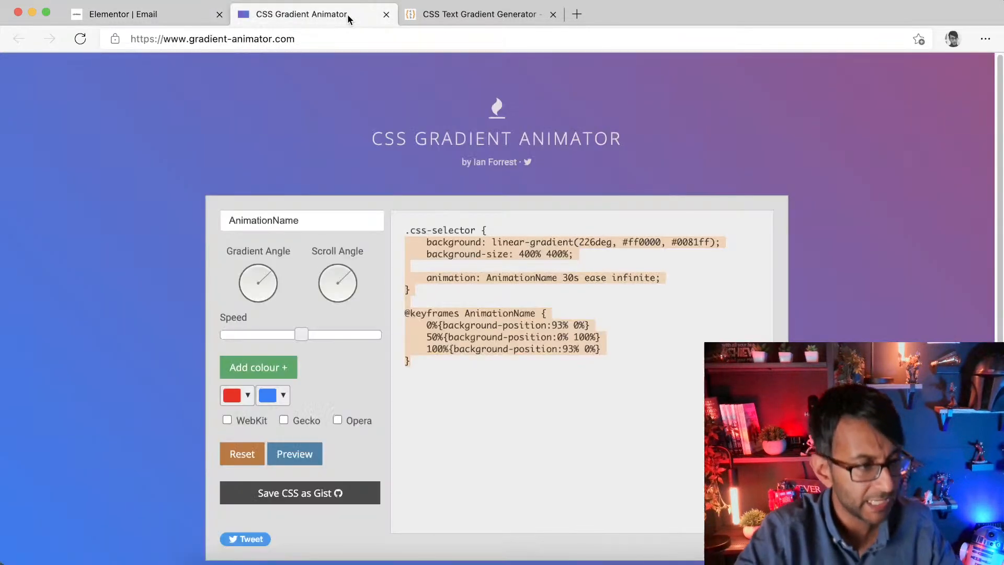
left_click(251, 396)
left_click_drag(339, 249, 339, 243)
left_click_drag(299, 293, 321, 236)
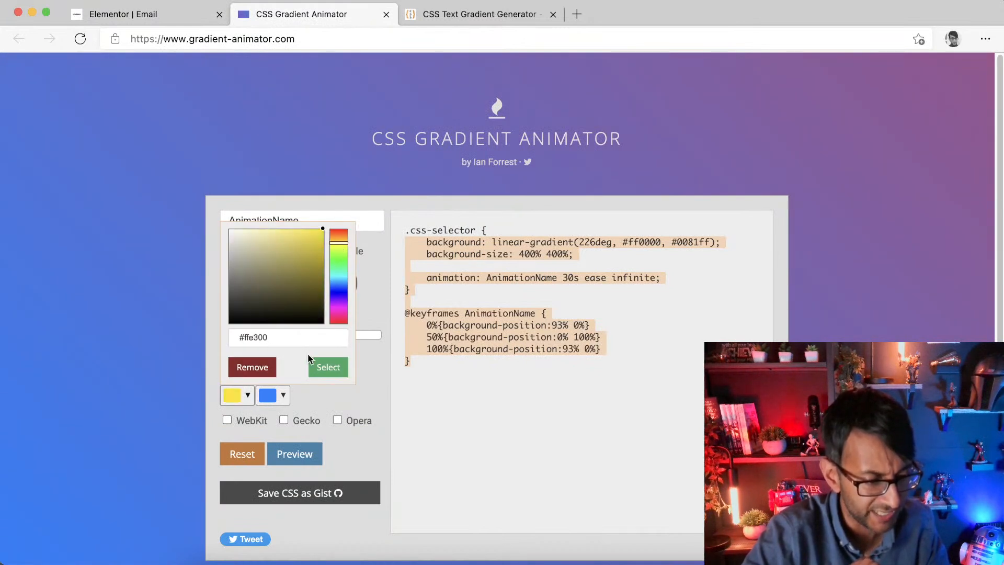
left_click(274, 396)
left_click(376, 256)
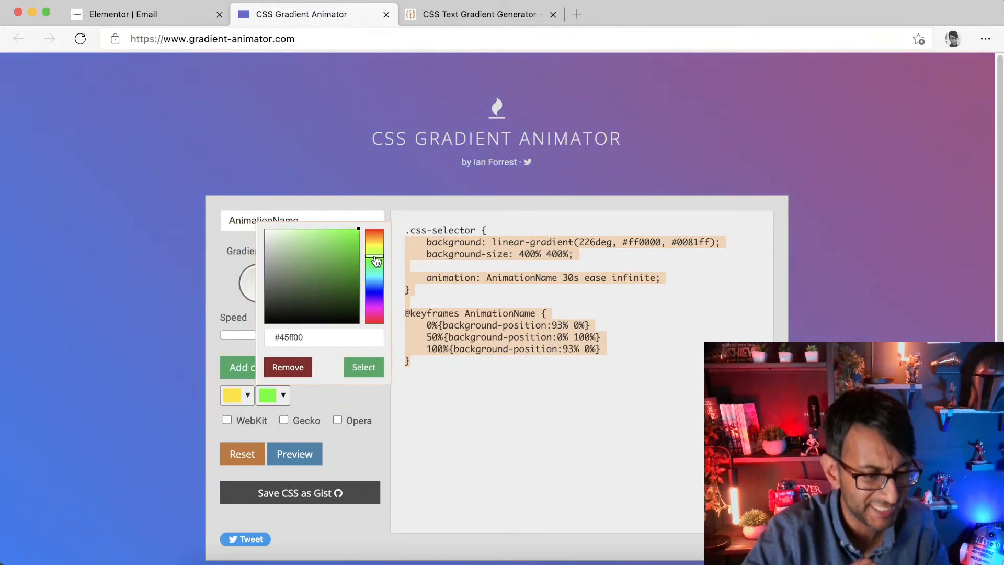
left_click(294, 454)
left_click_drag(534, 410, 393, 230)
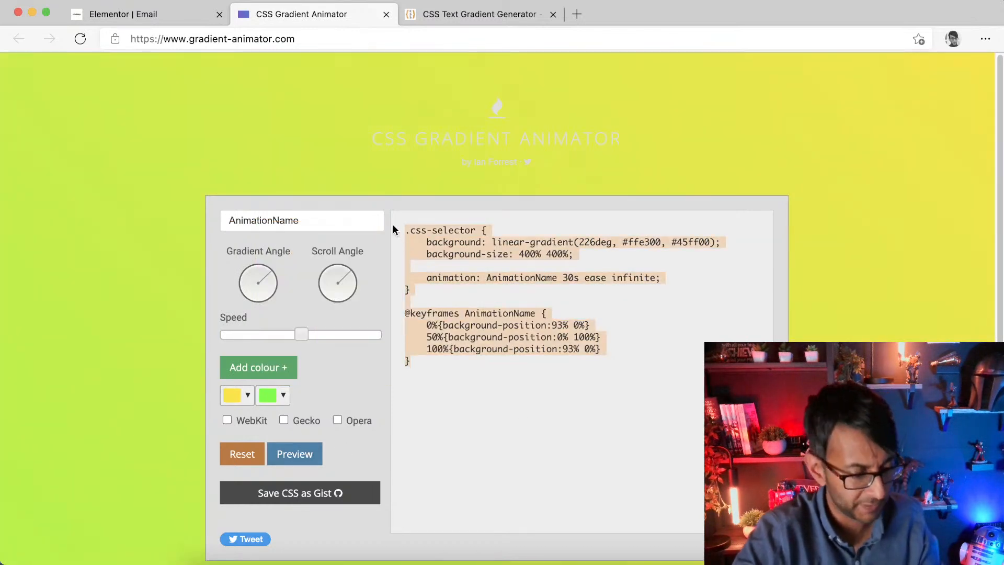
left_click(174, 19)
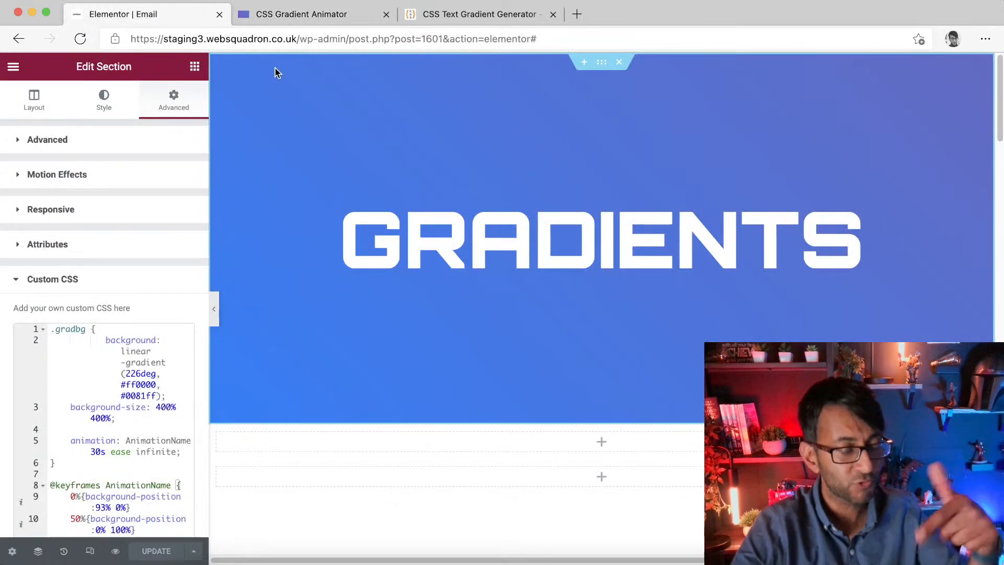
left_click(194, 66)
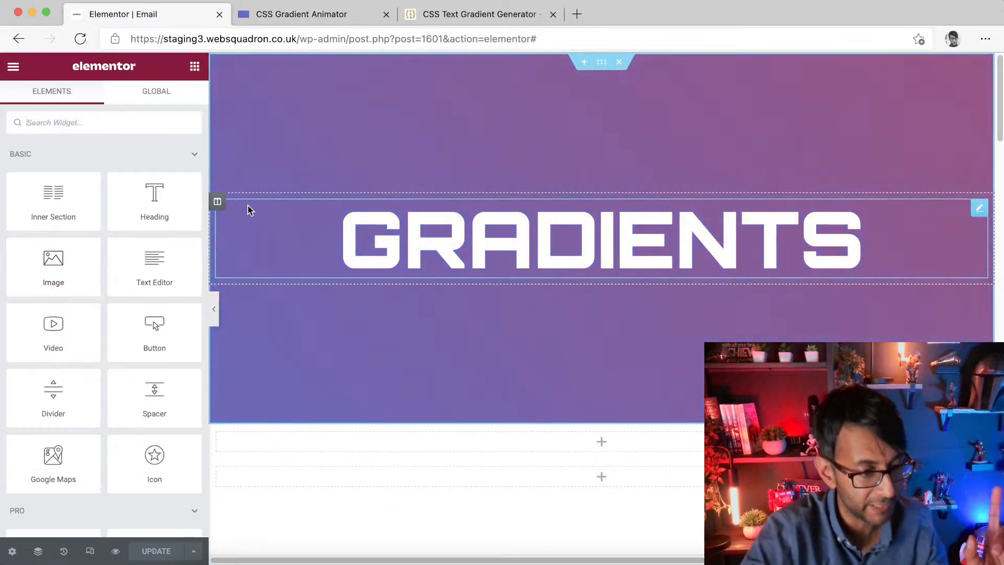
right_click(215, 202)
left_click(264, 259)
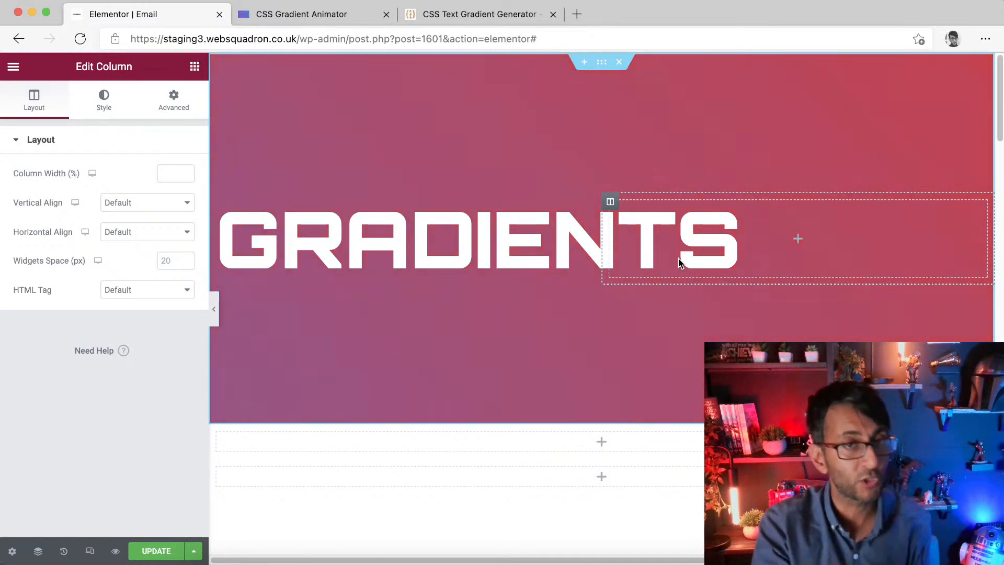
right_click(610, 202)
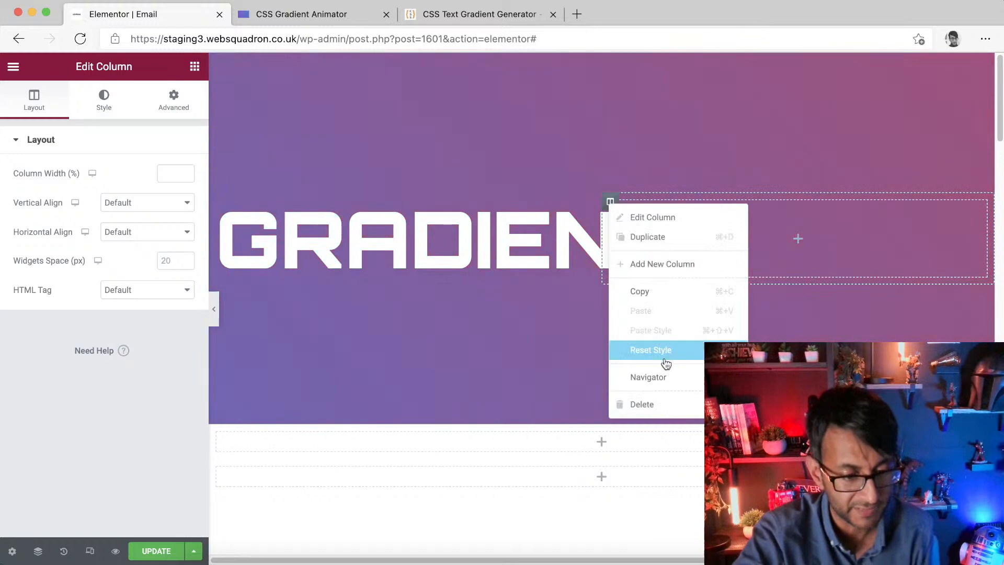
left_click(673, 403)
left_click_drag(82, 188, 641, 278)
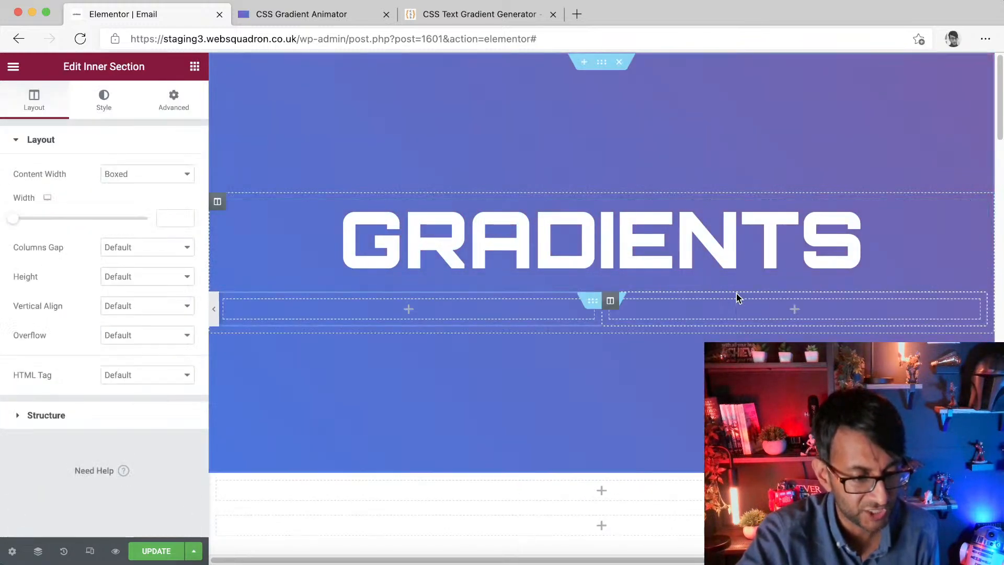
right_click(610, 303)
left_click(647, 504)
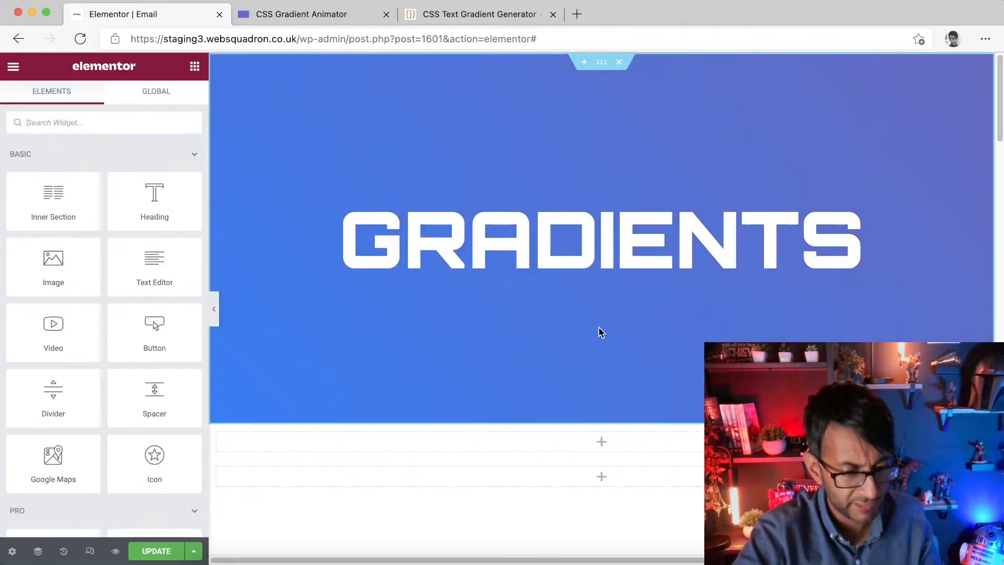
Step: Insert an inner section below the heading and delete one of its two columns
left_click_drag(53, 193, 765, 292)
right_click(610, 301)
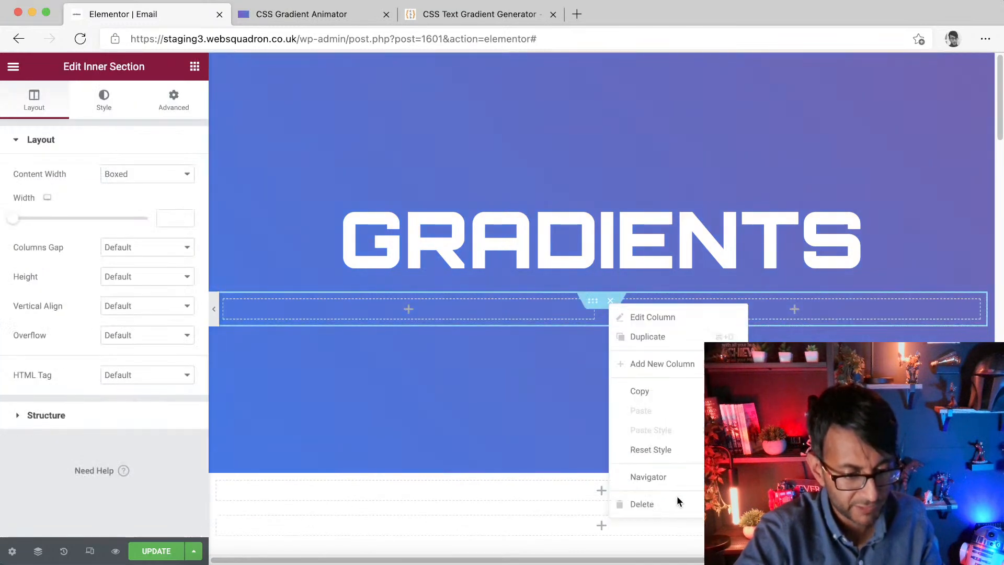
left_click(679, 506)
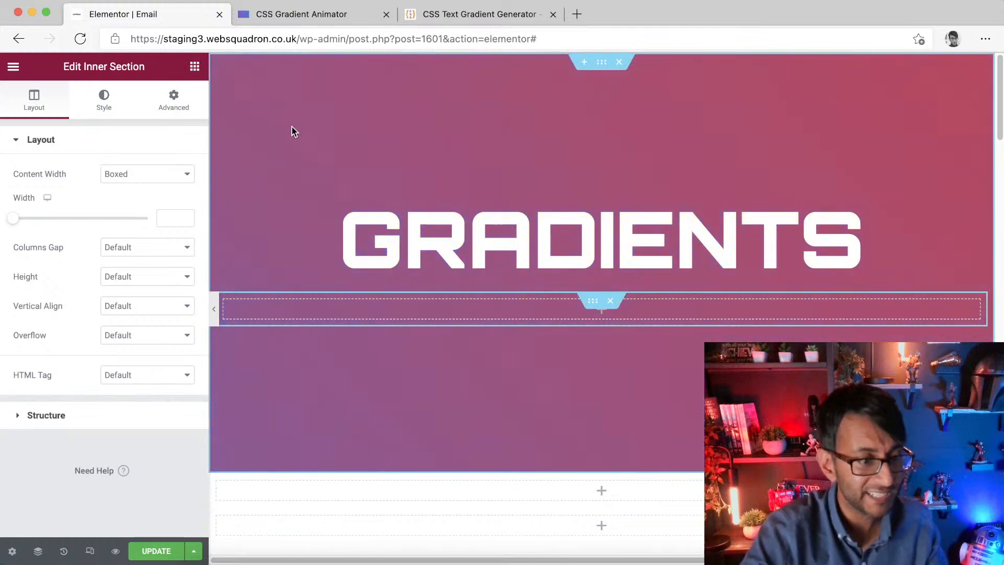
Step: Add a Button widget into the inner section and give it the CSS class gradbutton
left_click(194, 68)
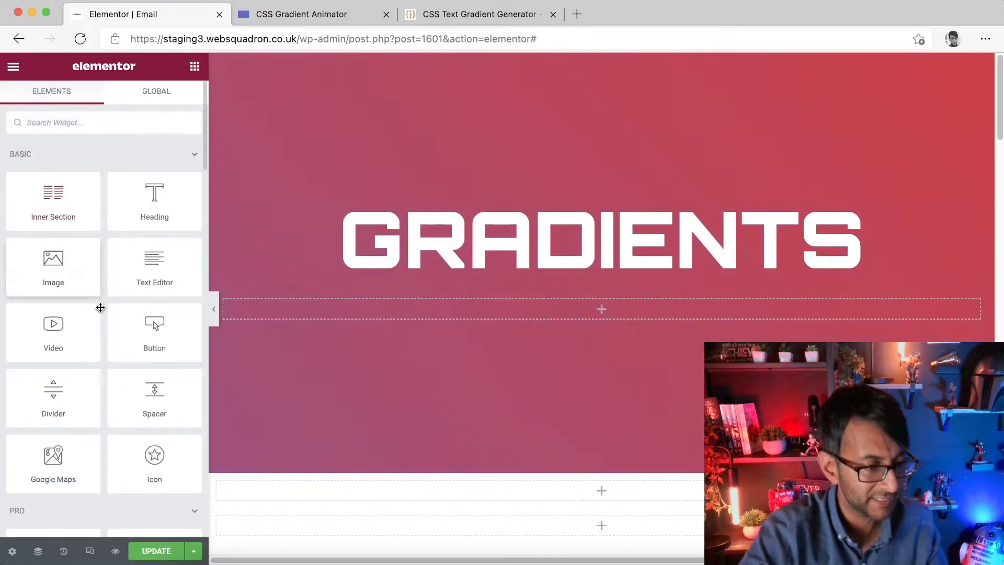
left_click_drag(152, 341, 473, 316)
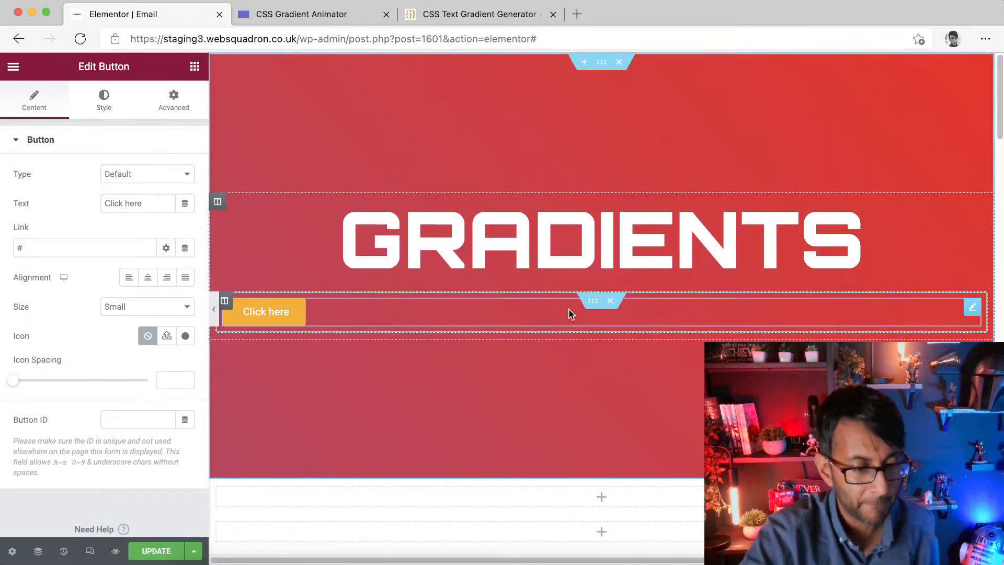
left_click(591, 308)
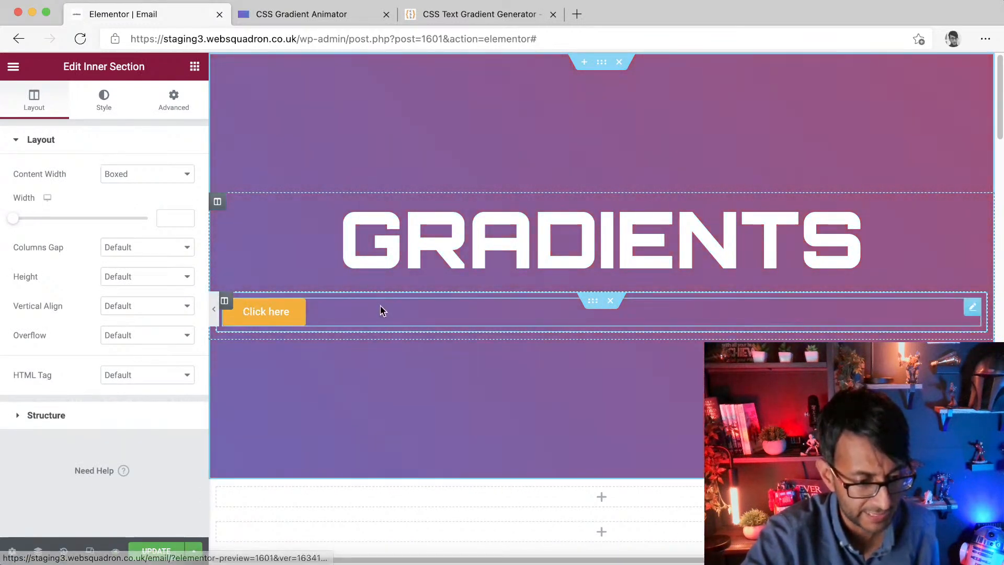
left_click(971, 307)
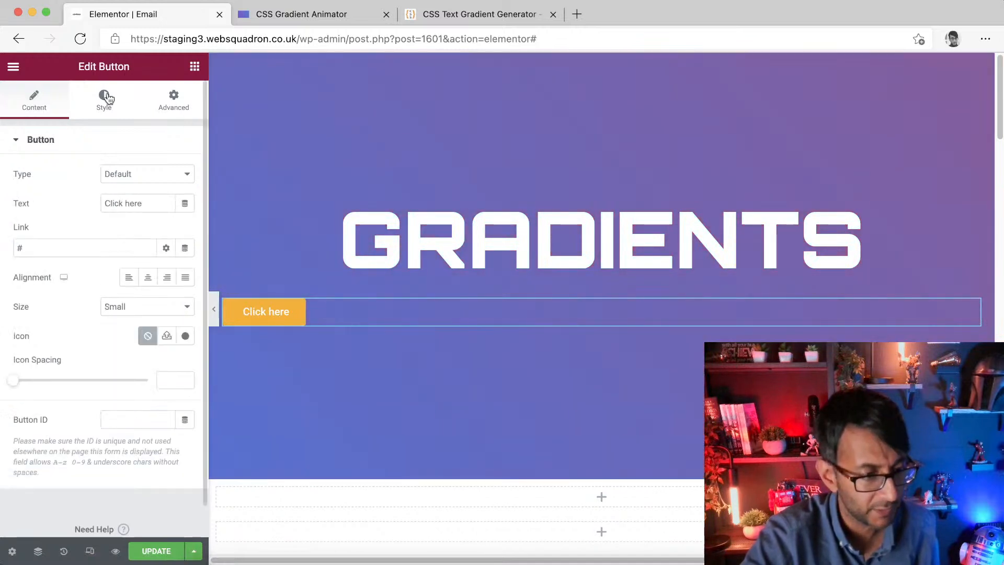
left_click(169, 103)
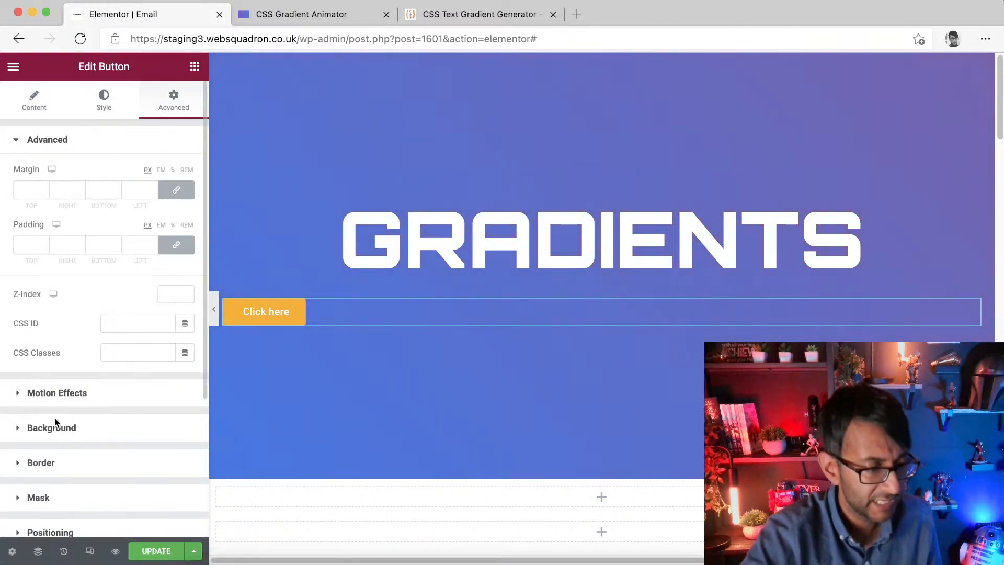
left_click(121, 357)
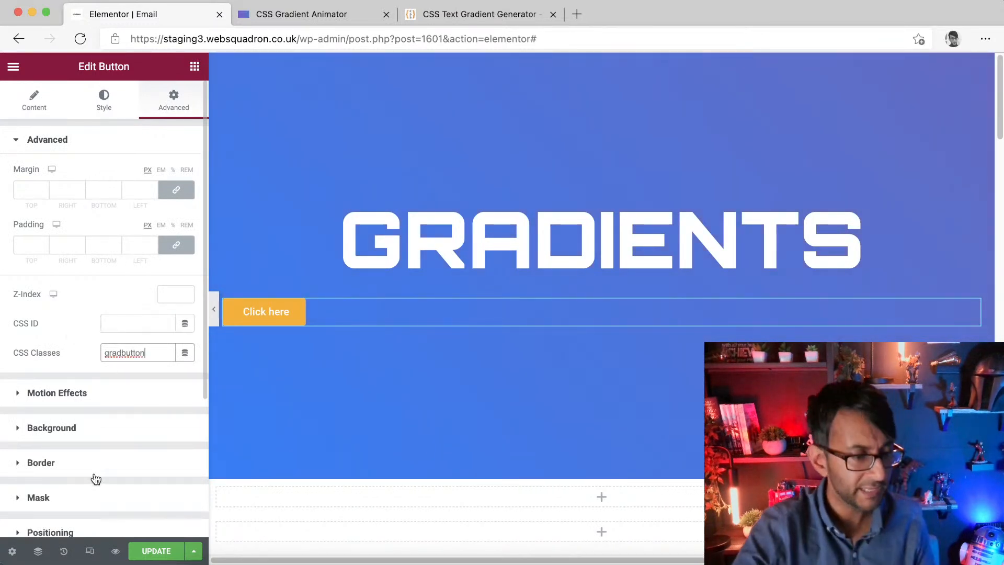
Step: Paste the yellow-green gradient CSS into the button's custom CSS and change its selector to .gradbutton
scroll(99, 471, "down", 5)
left_click(107, 442)
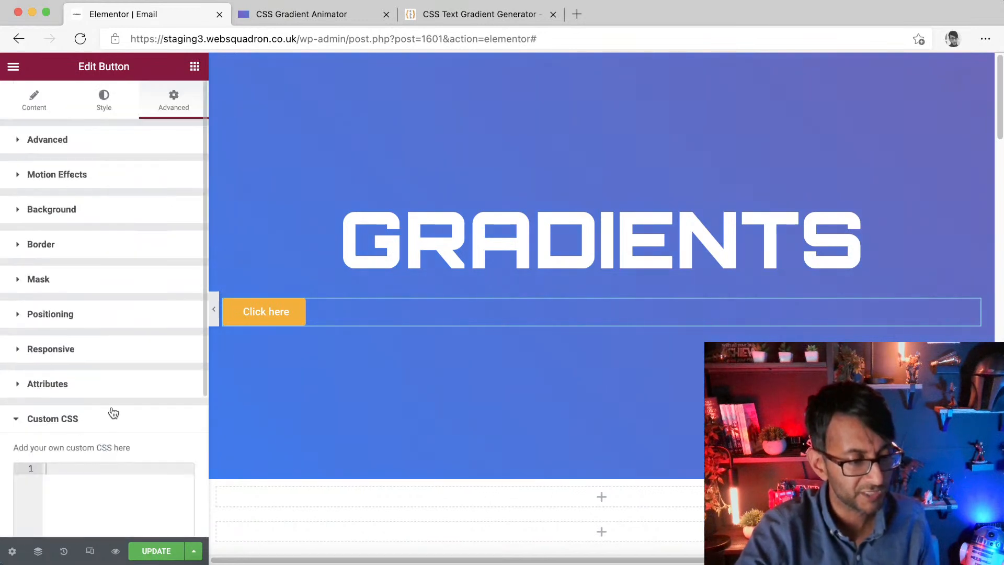
left_click(89, 487)
key("super+v")
left_click_drag(112, 470, 50, 468)
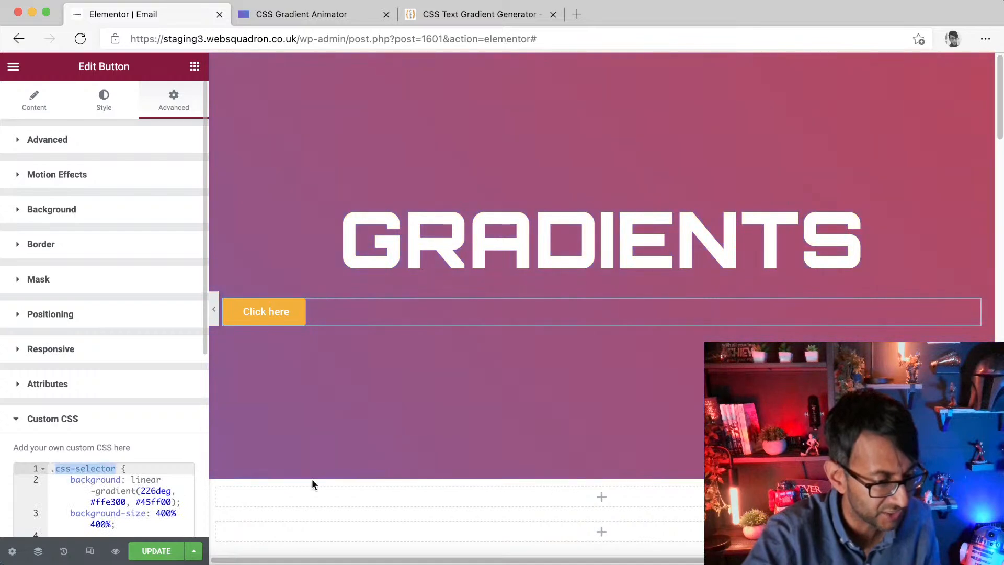
type("grad")
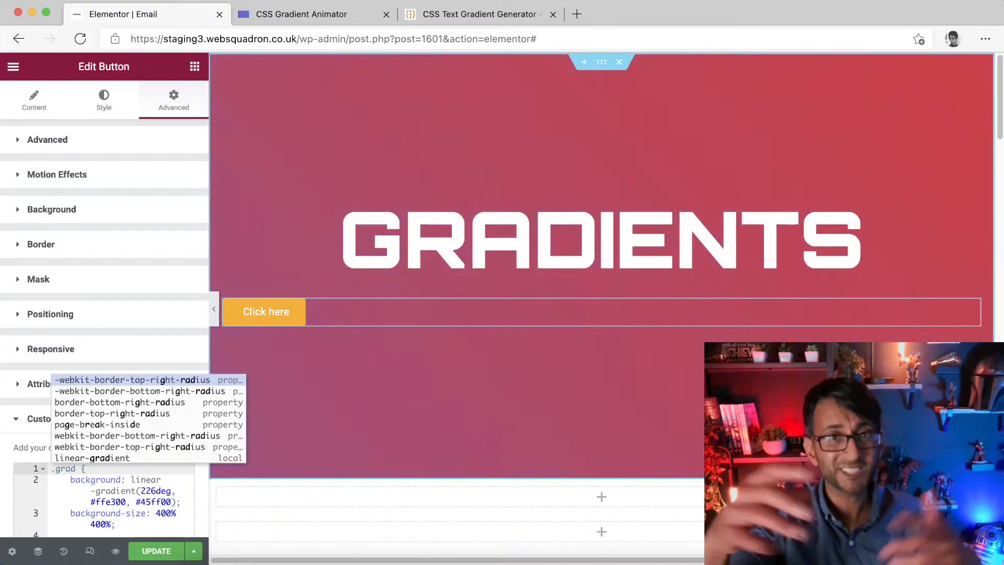
type("button")
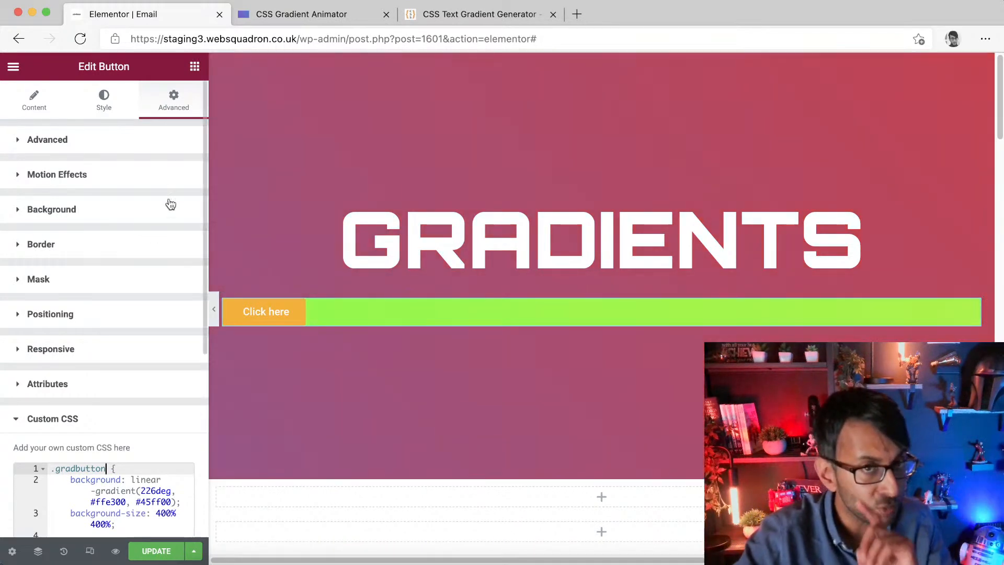
Step: Make the button's background colour fully transparent as #FFAD0000
left_click(104, 99)
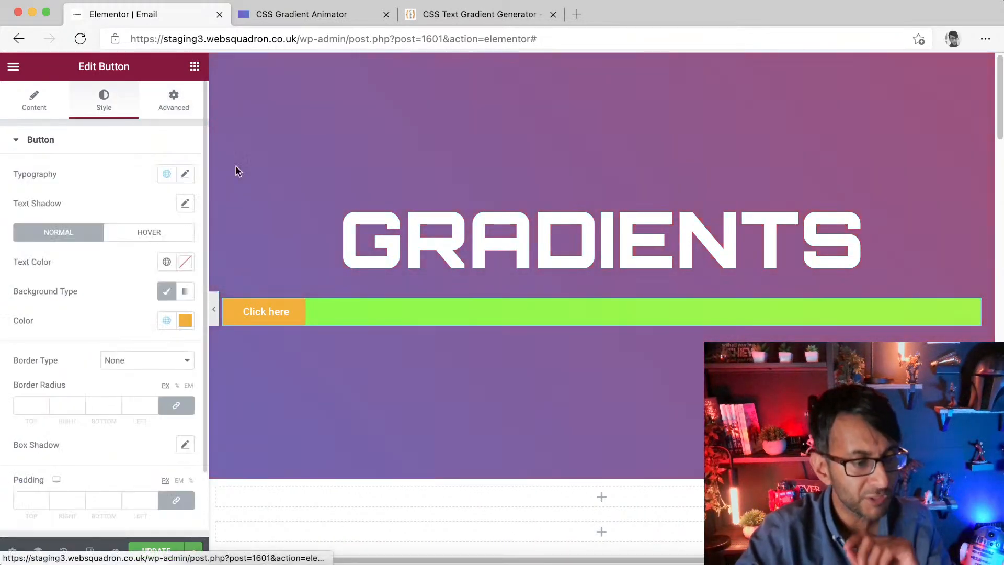
left_click(185, 320)
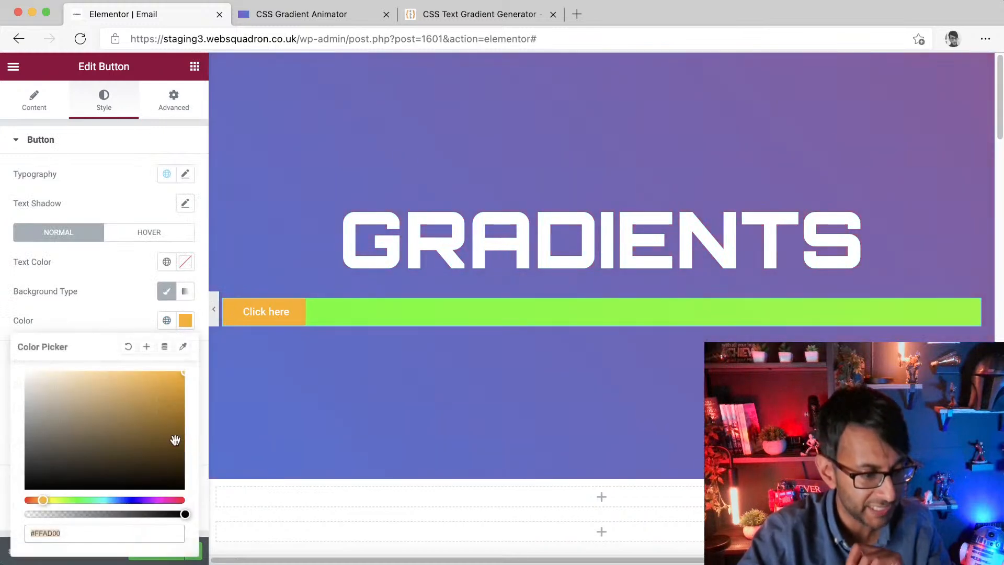
key("Right")
type("00")
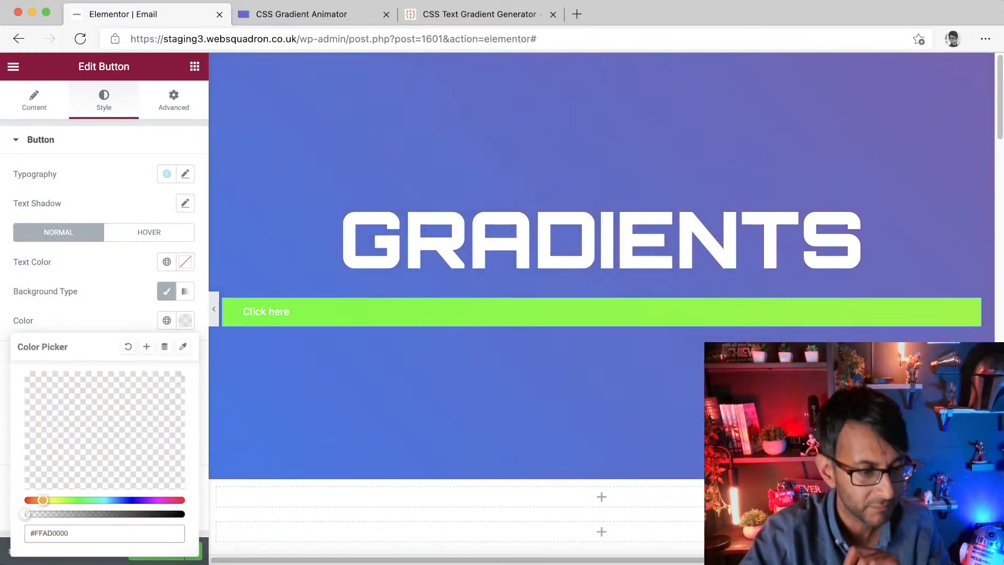
Step: Set the button text to the global black colour New Item #2 and its font size to 31 px
left_click(32, 107)
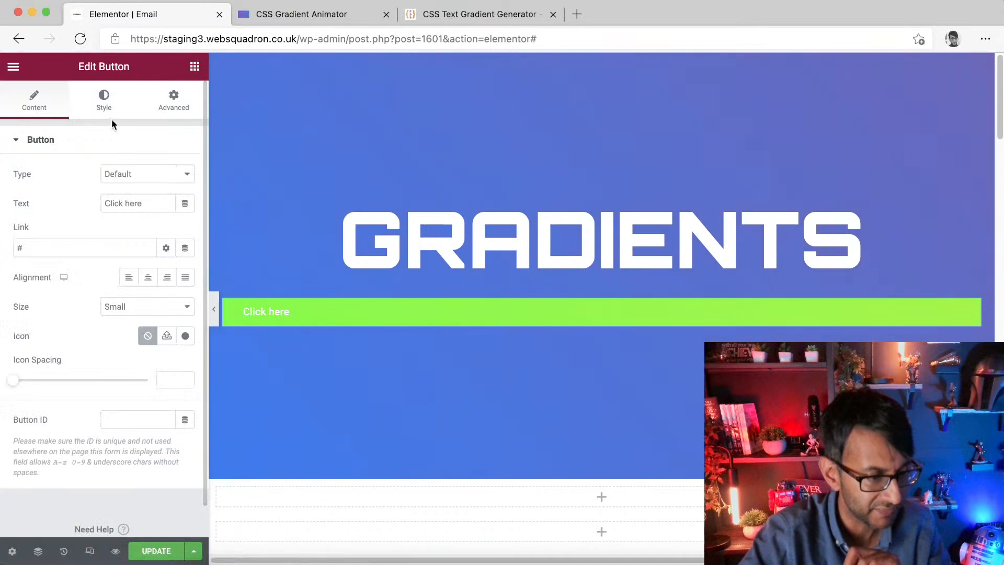
left_click(105, 101)
left_click(166, 261)
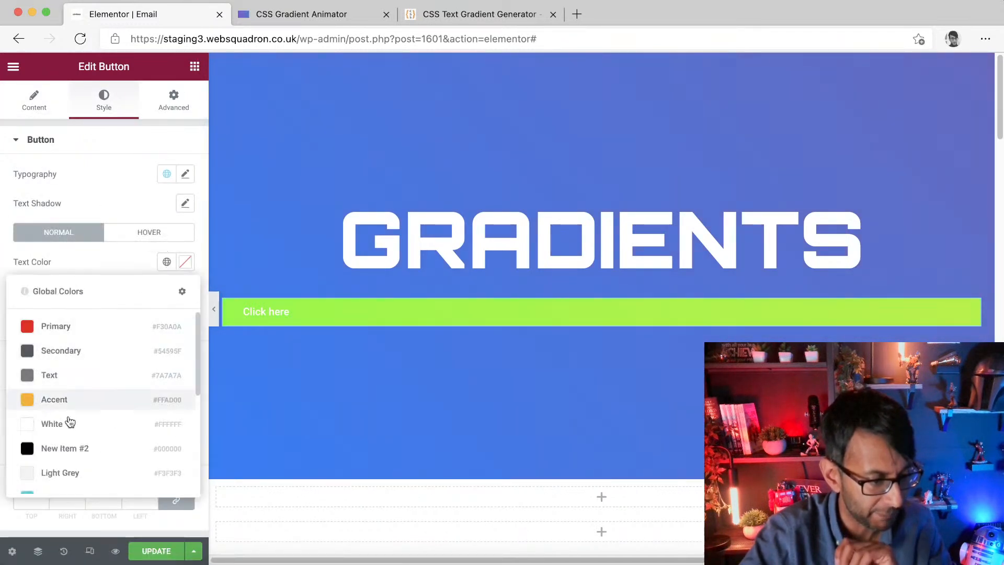
left_click(76, 448)
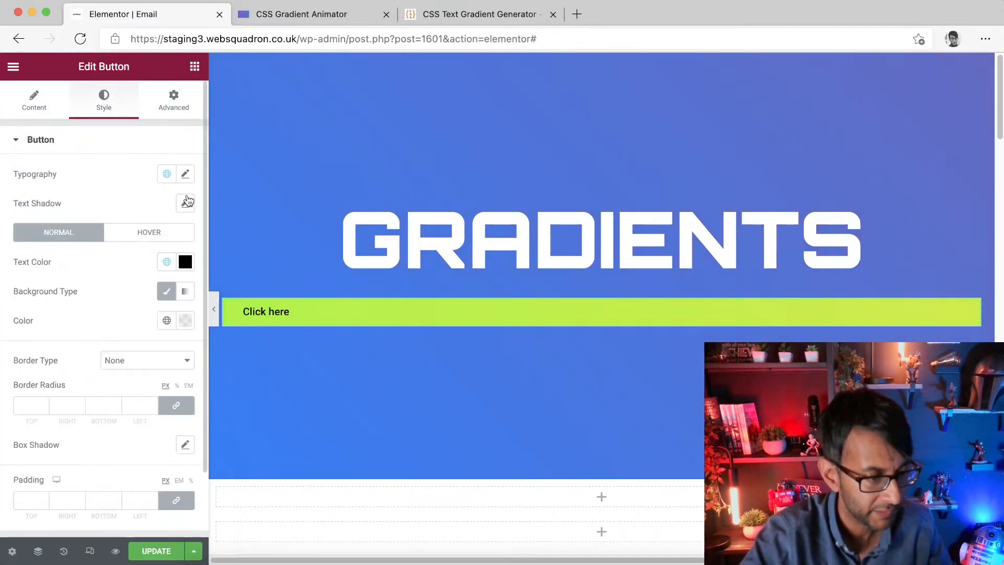
left_click(185, 175)
mouse_move(29, 291)
left_mouse_down()
mouse_move(70, 291)
mouse_move(44, 294)
left_mouse_up()
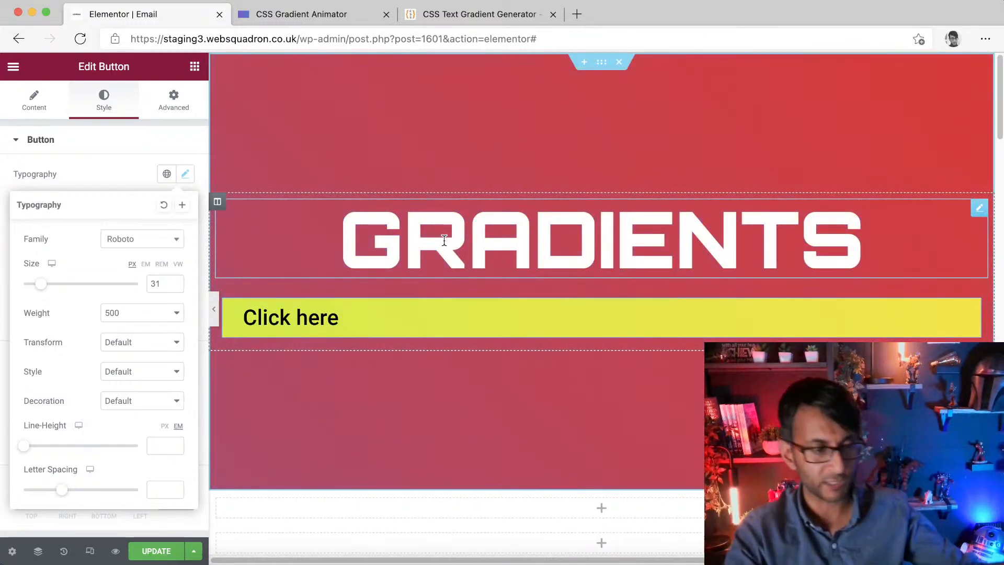
Step: Set the button's positioning width to Custom
left_click(185, 106)
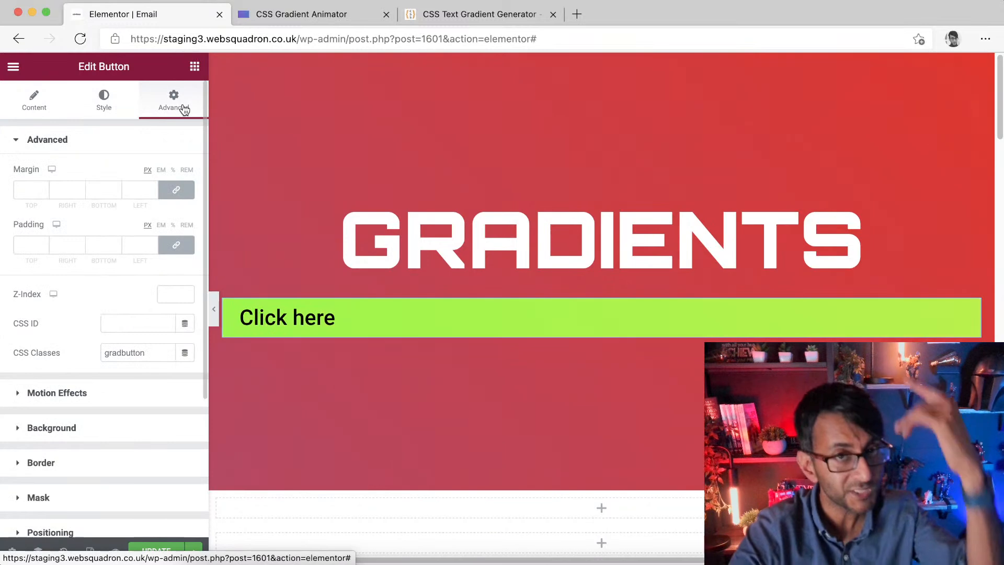
left_click(118, 532)
left_click(151, 354)
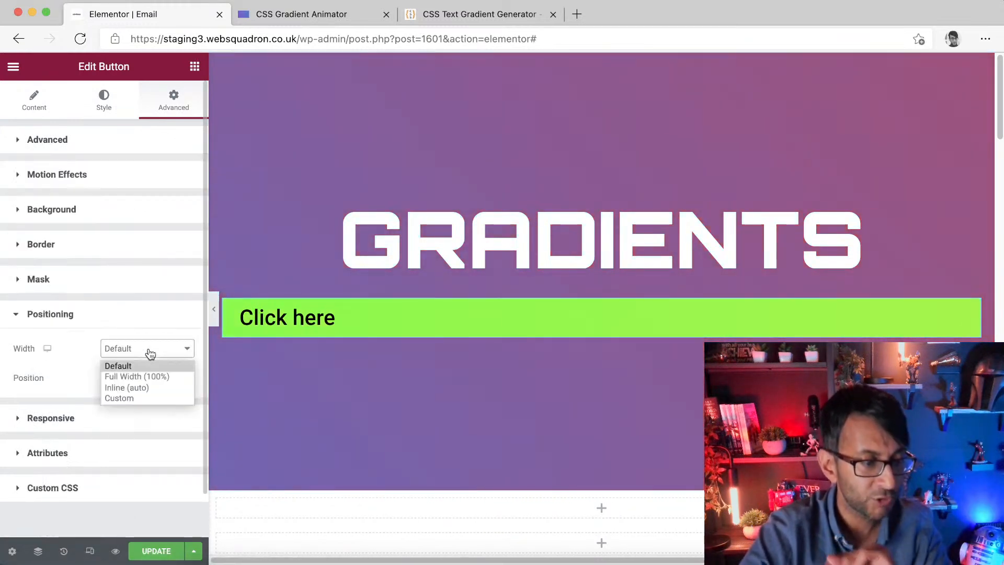
left_click(145, 399)
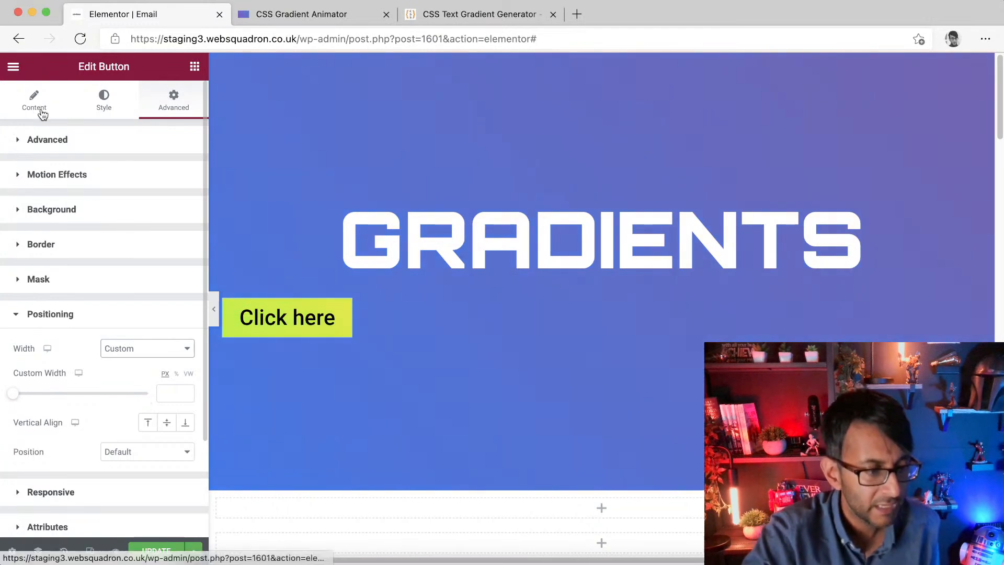
Step: Set the button column's horizontal alignment to Center
left_click(230, 303)
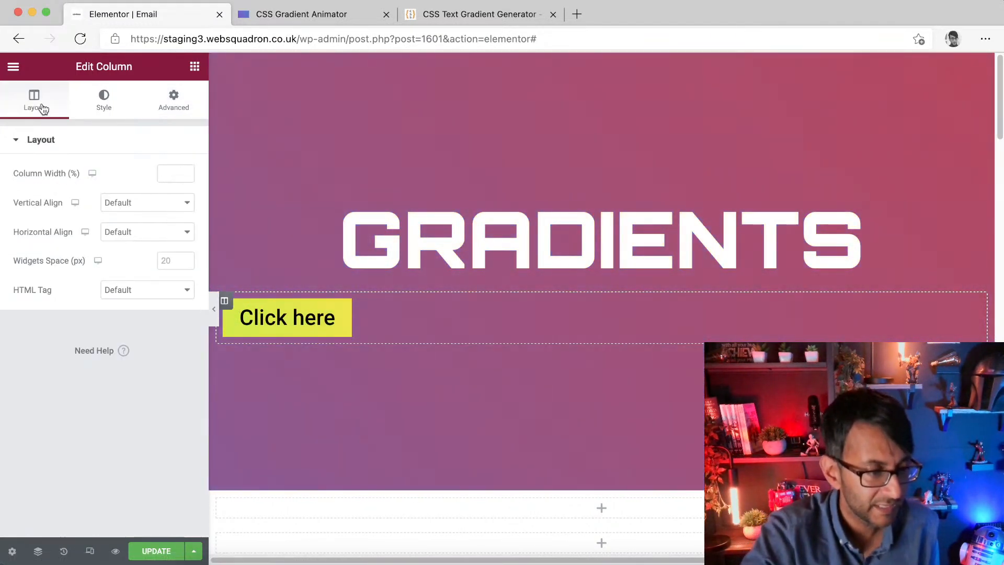
left_click(131, 233)
left_click(134, 267)
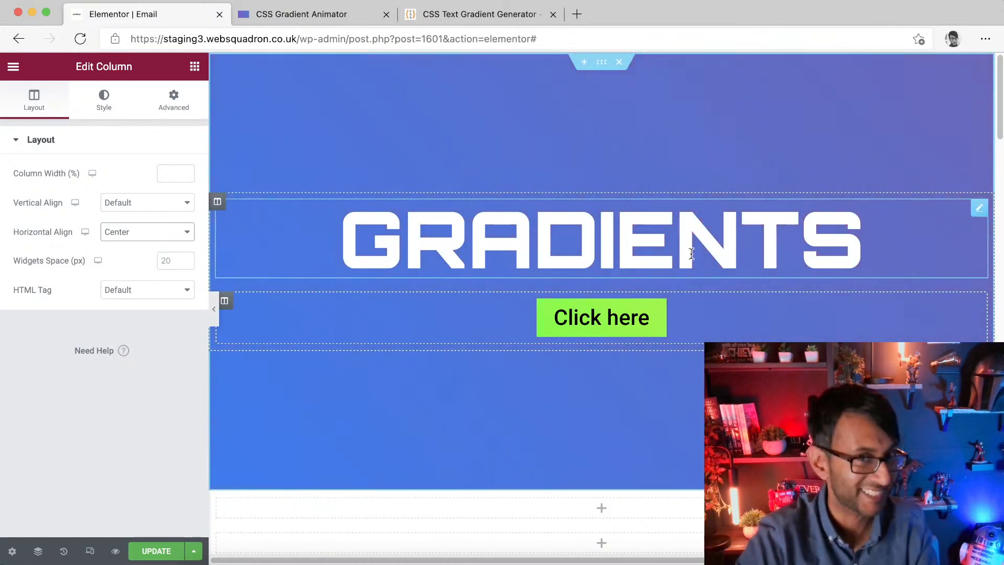
Step: Switch to the CSS Text Gradient Generator and set its end colour to #CFCFCF
left_click(484, 20)
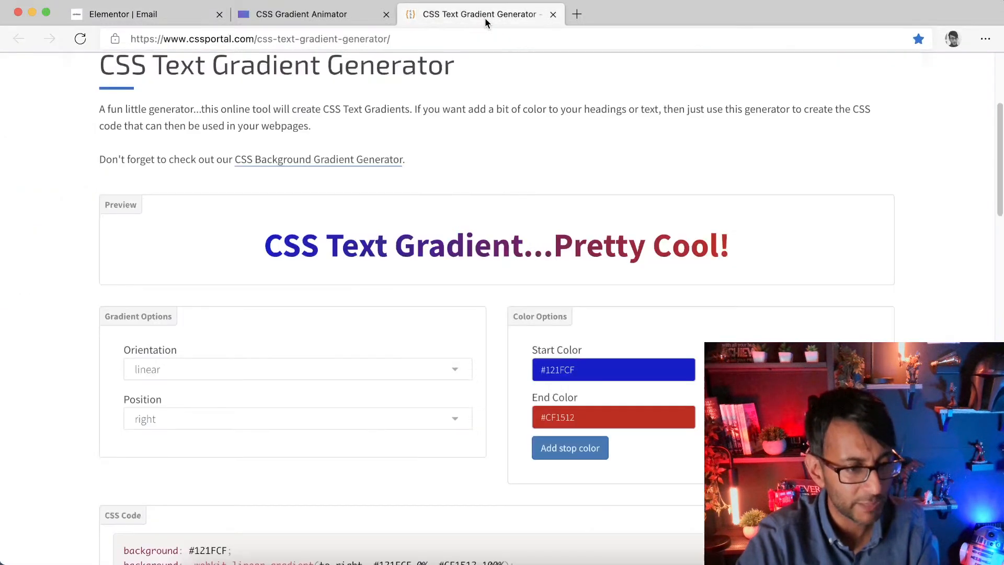
left_click(415, 39)
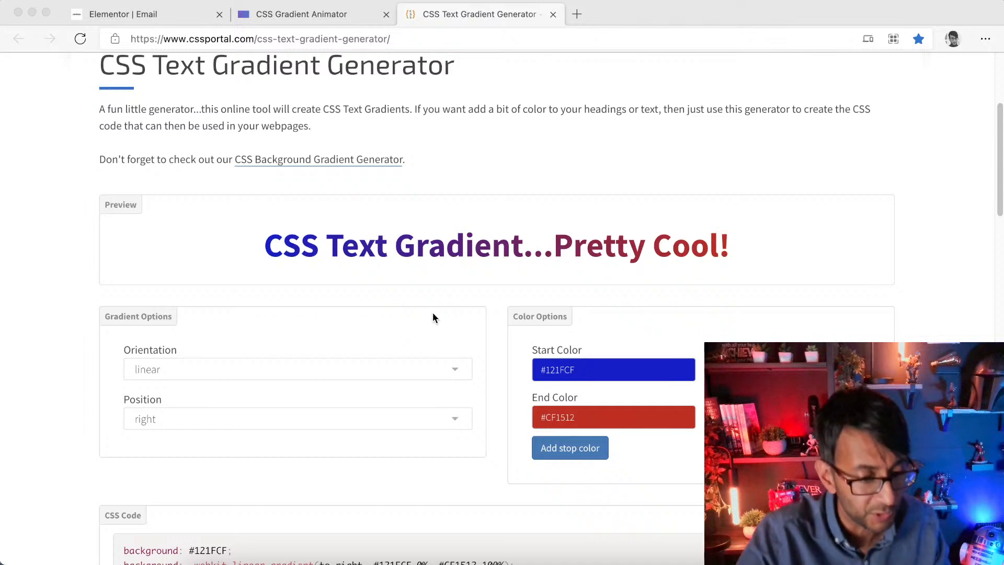
left_click(595, 368)
left_click(595, 369)
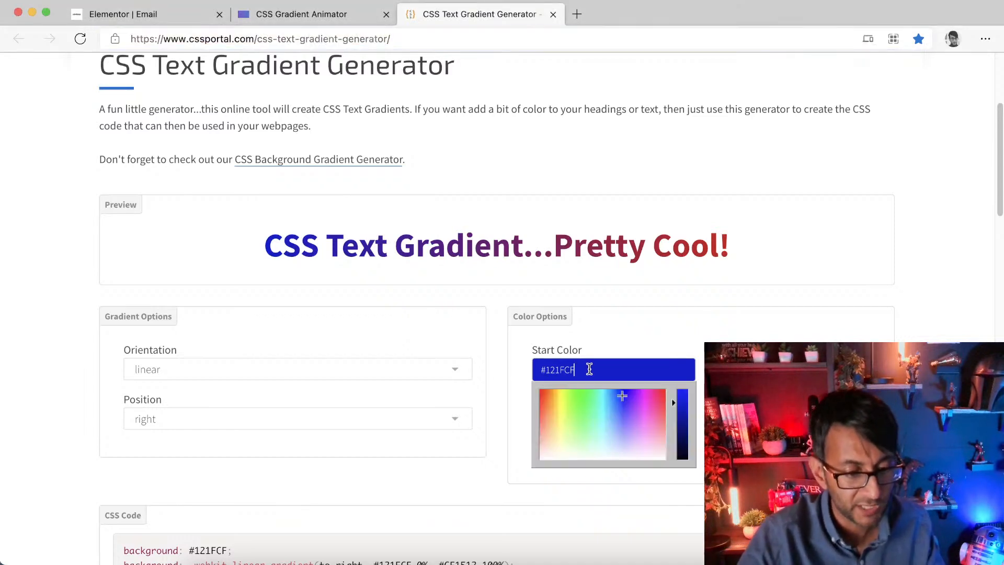
left_click_drag(682, 440, 670, 457)
left_click(615, 339)
left_click(577, 417)
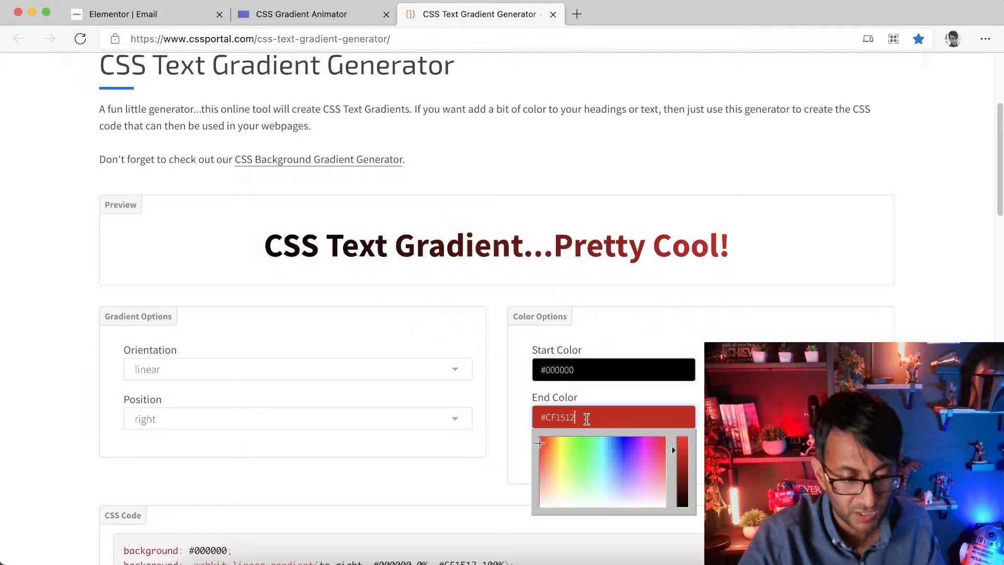
left_click_drag(577, 468, 658, 516)
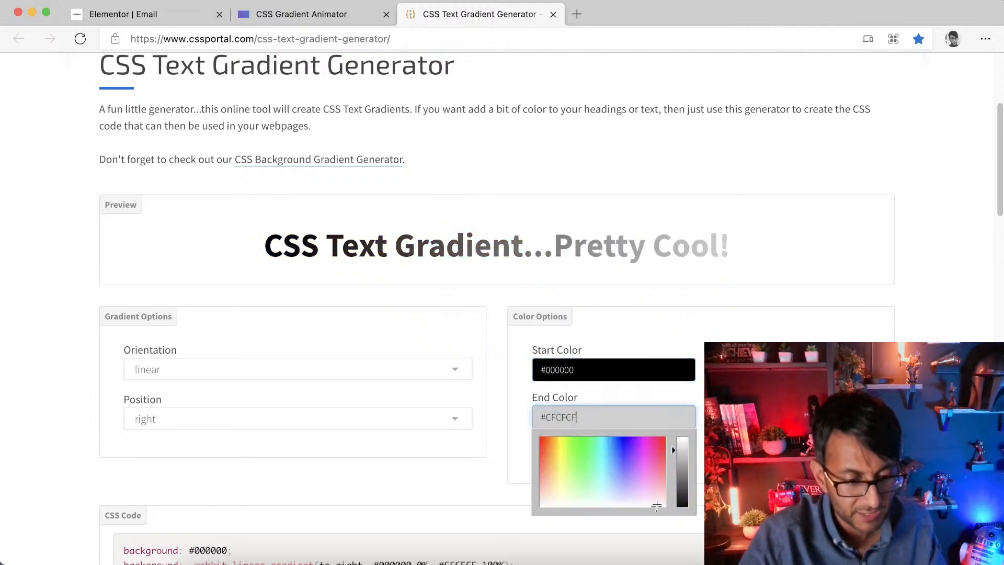
Step: Set the text gradient's start colour to white #FFFFFF
left_click(594, 349)
left_click(580, 416)
left_click(608, 377)
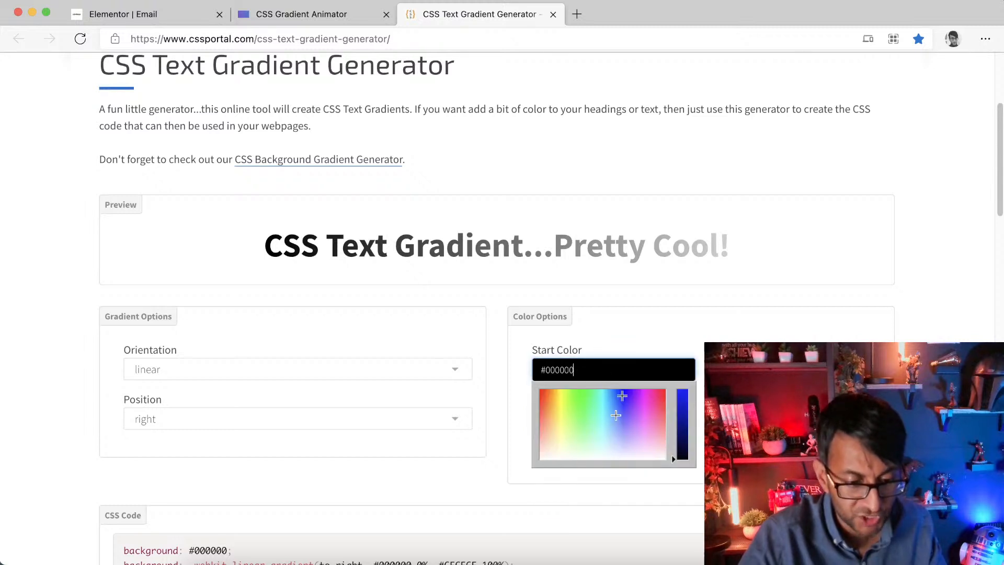
left_click_drag(641, 413, 653, 464)
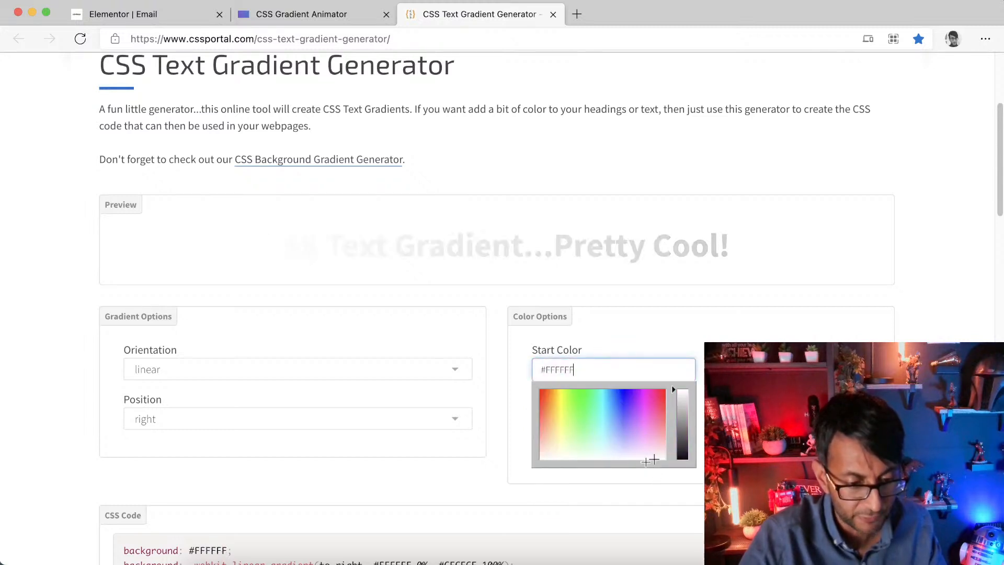
Step: Set the text gradient's start colour to #D1D1D1 and its end colour to #FFFFFF
left_click(681, 417)
left_click(682, 410)
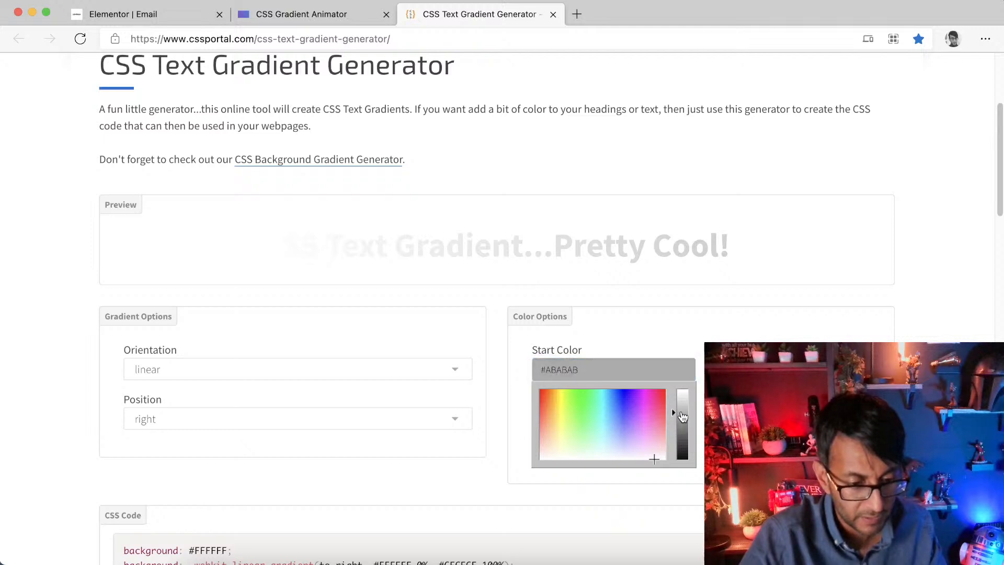
left_click(642, 335)
left_click(604, 417)
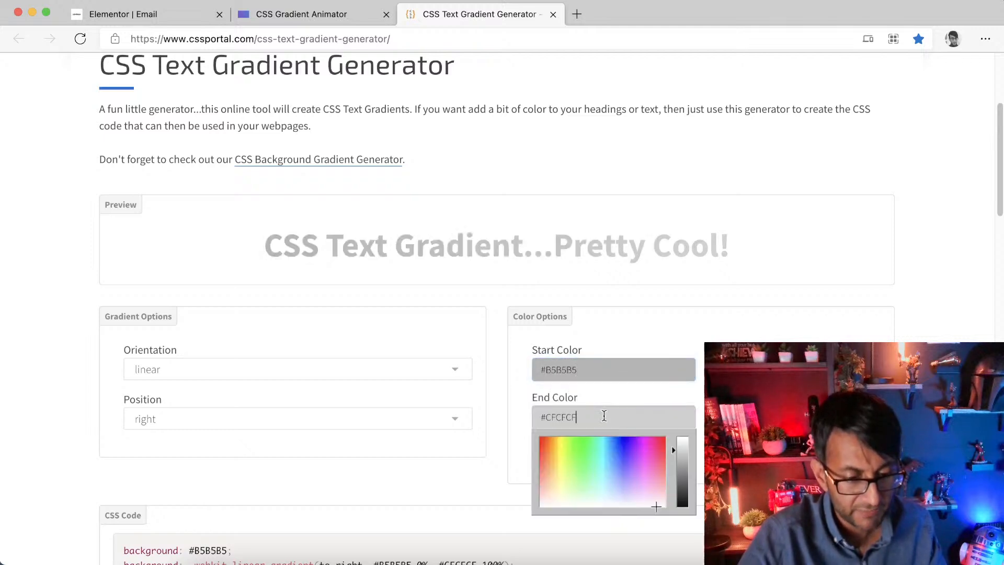
left_click_drag(682, 460, 682, 436)
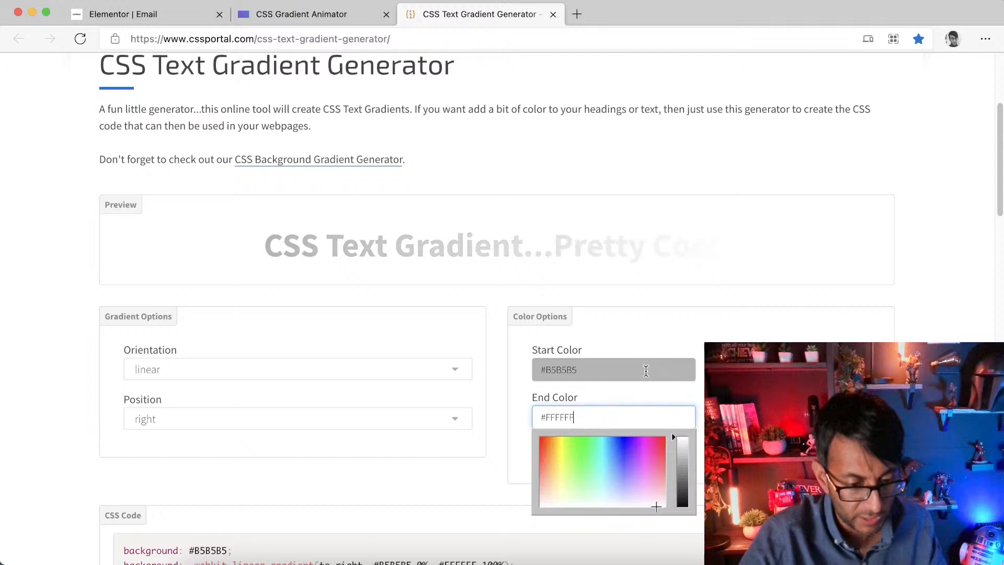
left_click(645, 370)
left_click(682, 407)
left_click(682, 405)
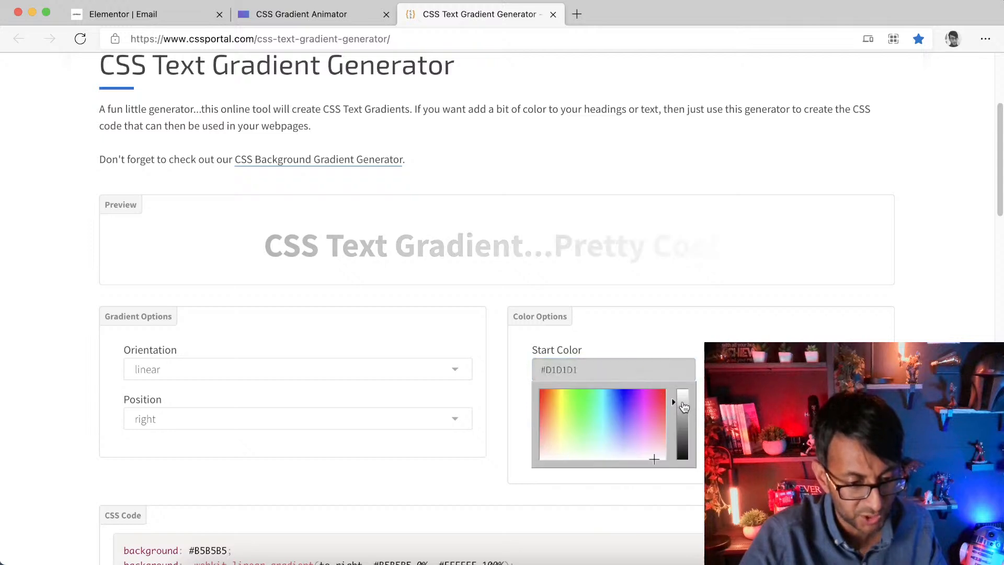
left_click(665, 335)
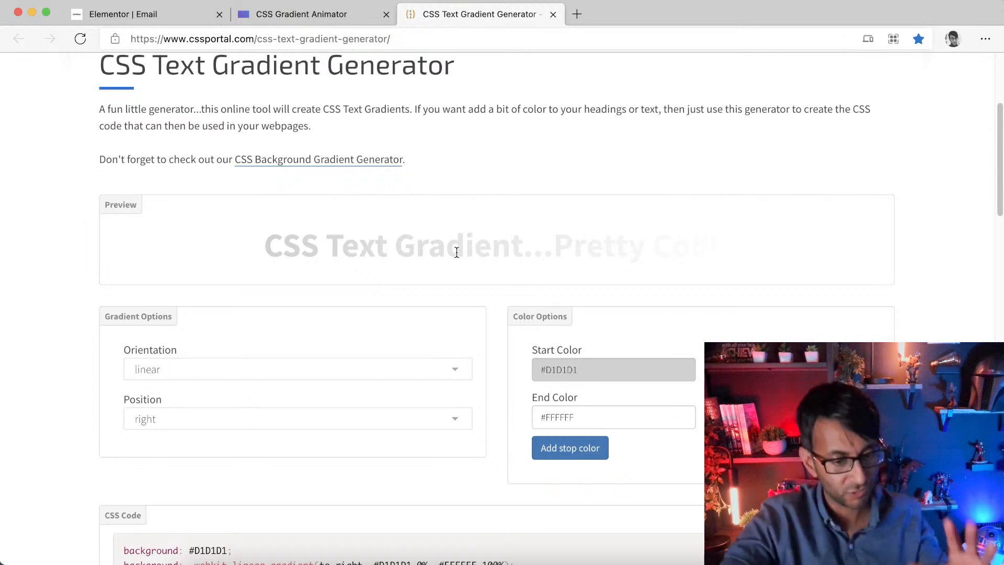
Step: Adjust the gradient stop positions to start at 4% and end at 100%
left_click_drag(716, 370, 777, 369)
left_click_drag(878, 417, 782, 417)
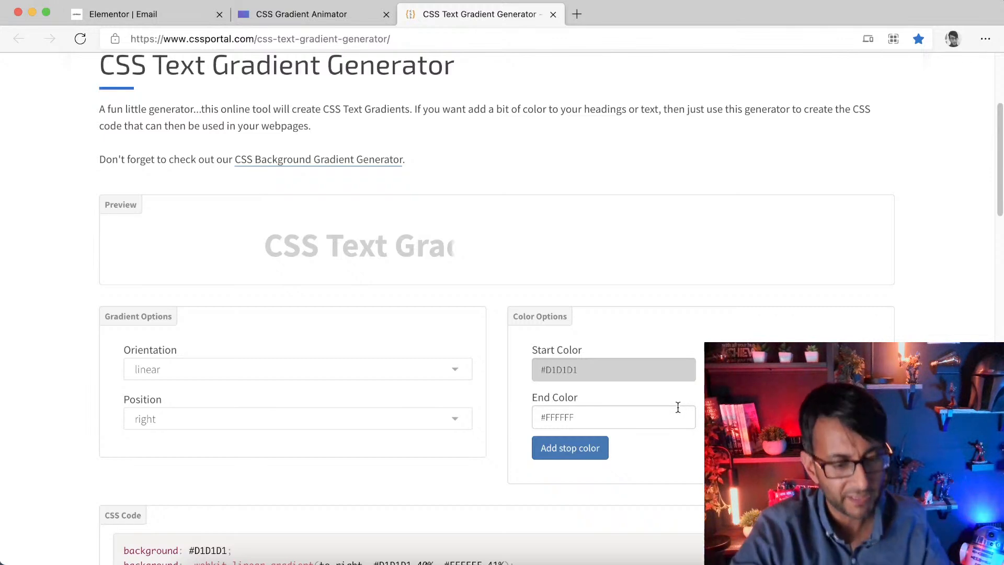
left_click_drag(773, 370, 717, 369)
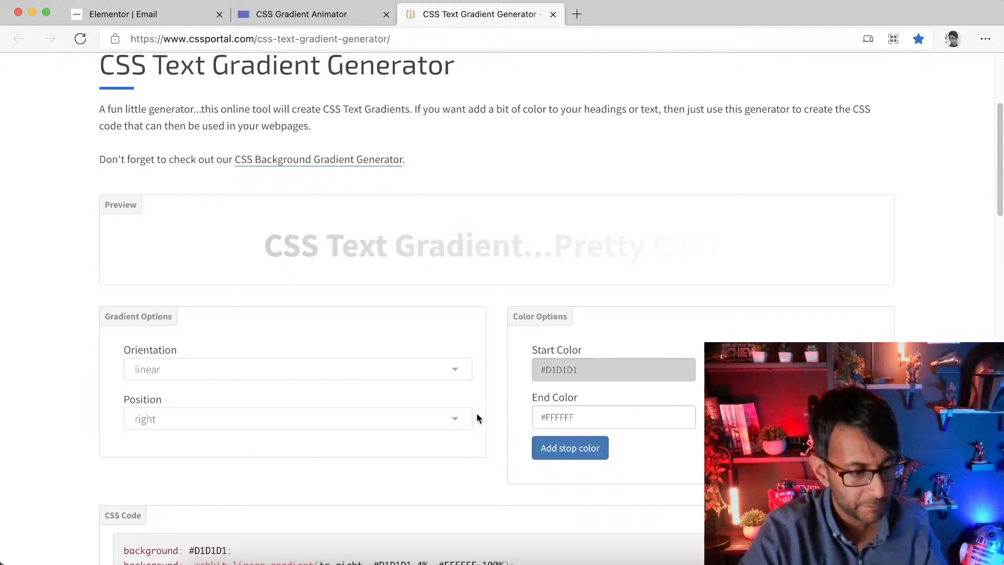
left_click(349, 423)
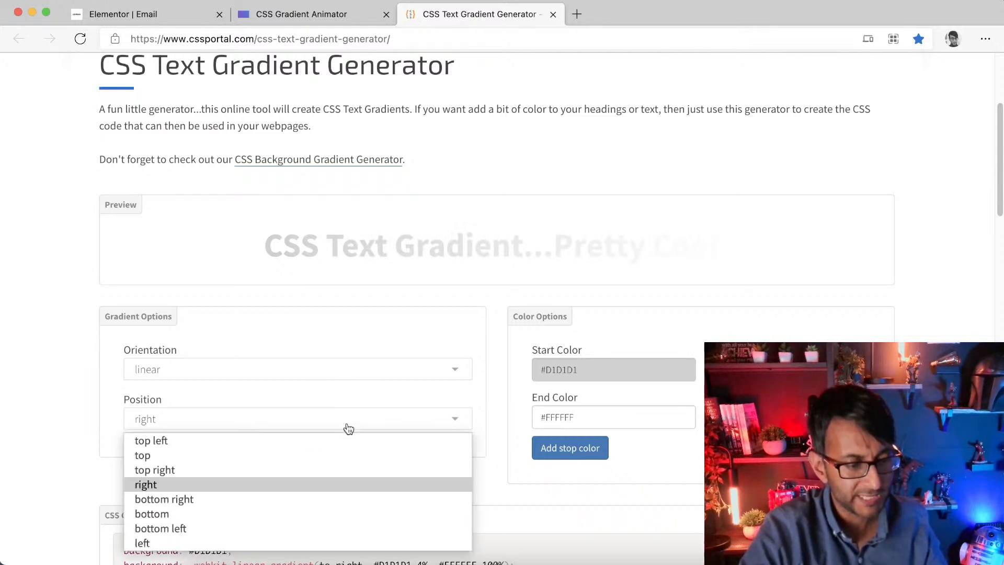
left_click(287, 470)
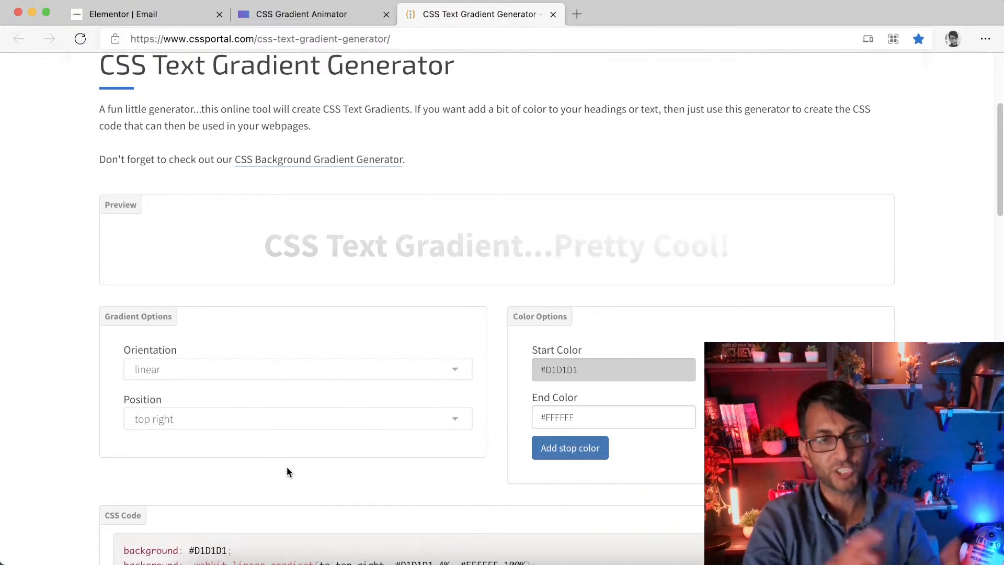
left_click(277, 419)
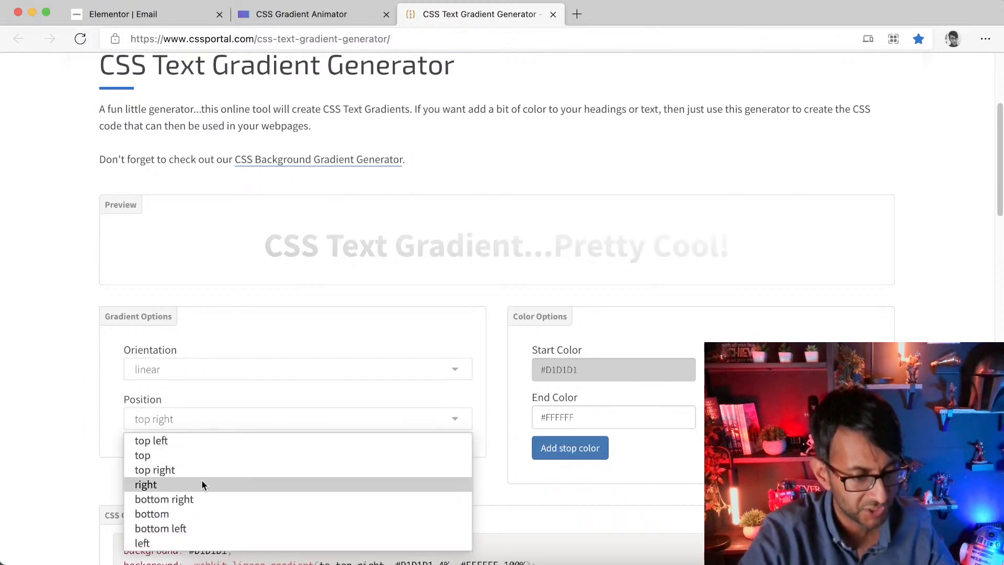
left_click(202, 481)
Step: Select and copy the generated text-gradient CSS code
scroll(423, 432, "down", 5)
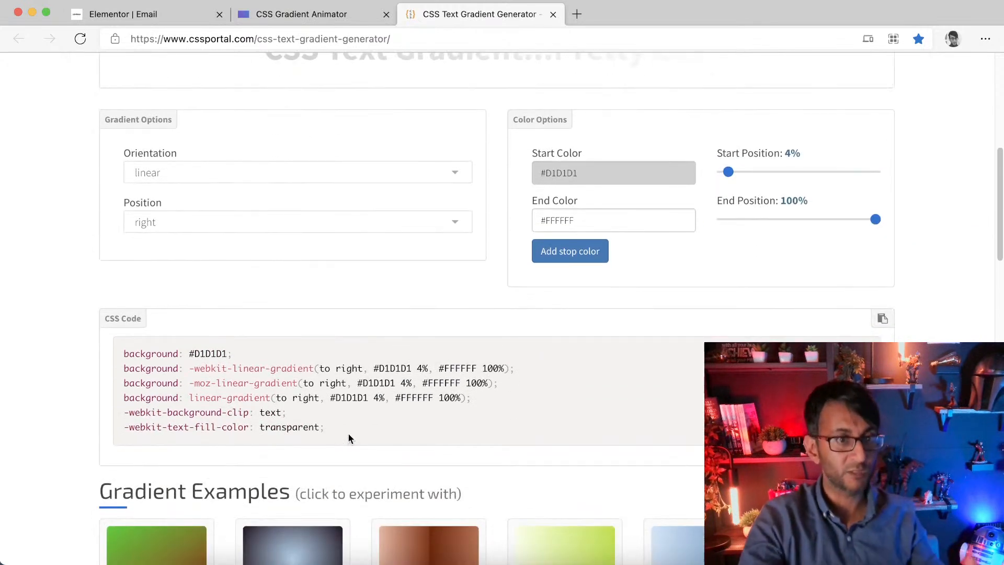
left_click_drag(354, 430, 114, 360)
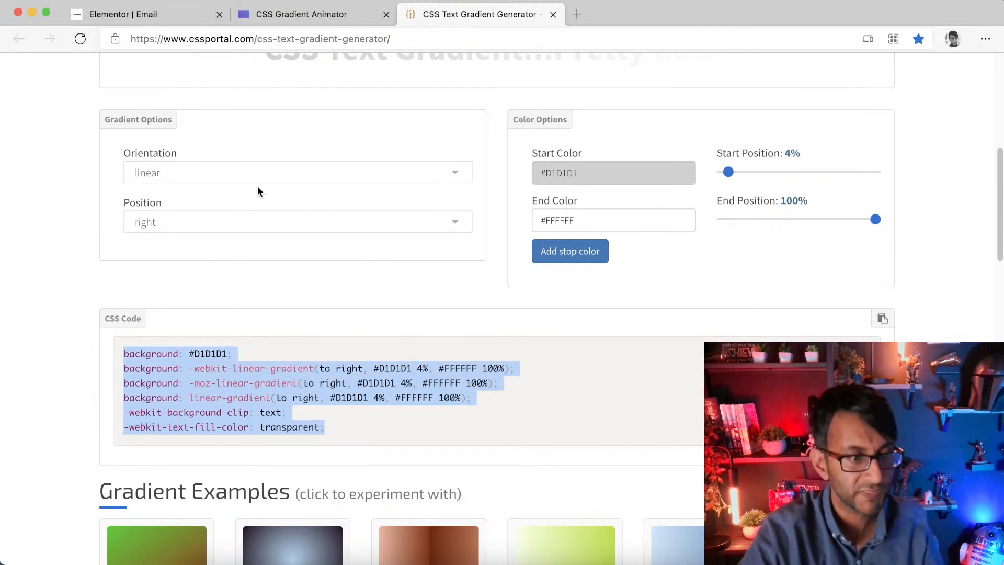
Step: Open the GRADIENTS heading's advanced settings and give it the CSS class gradtext
left_click(163, 17)
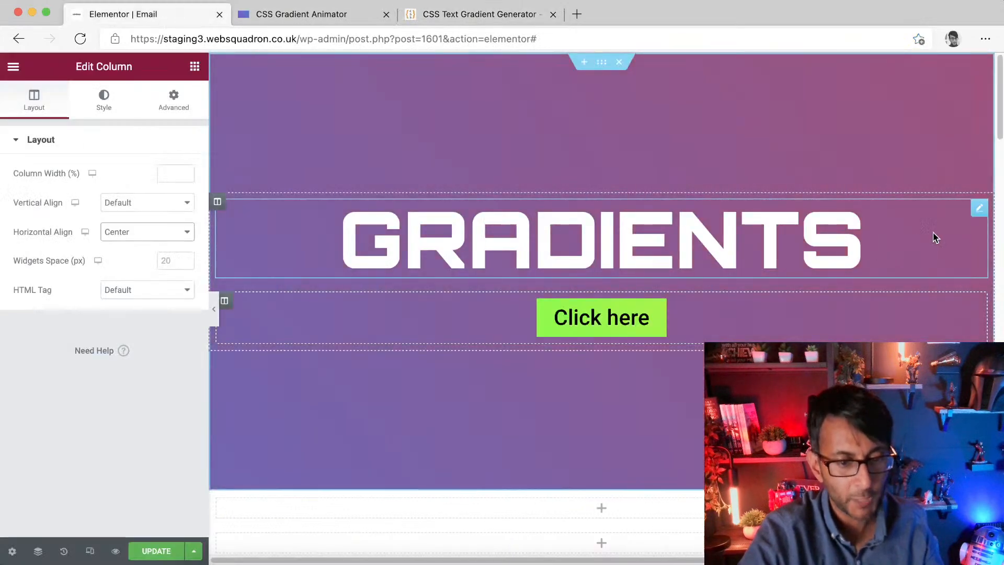
left_click(978, 210)
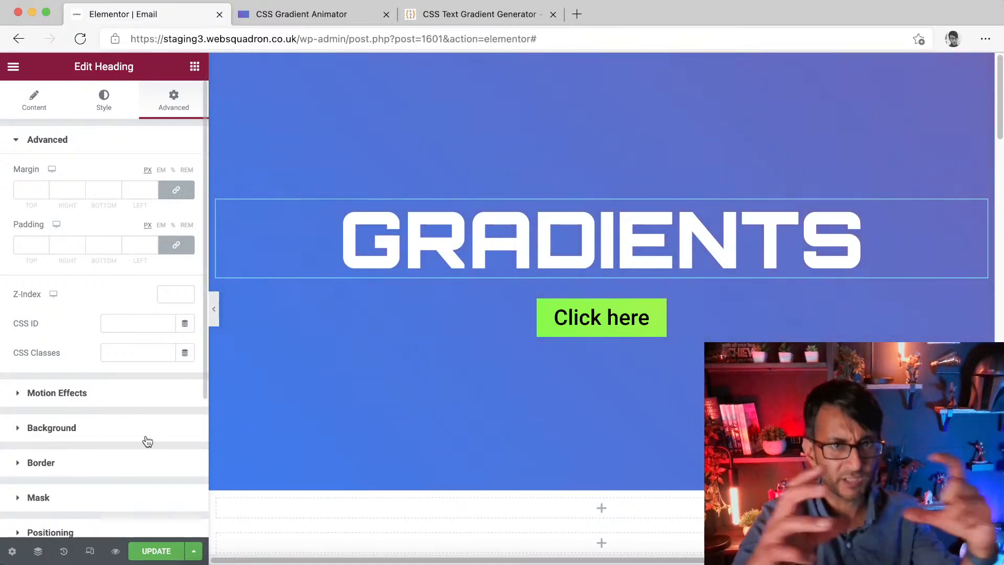
scroll(148, 431, "down", 2)
scroll(131, 366, "up", 2)
left_click(147, 352)
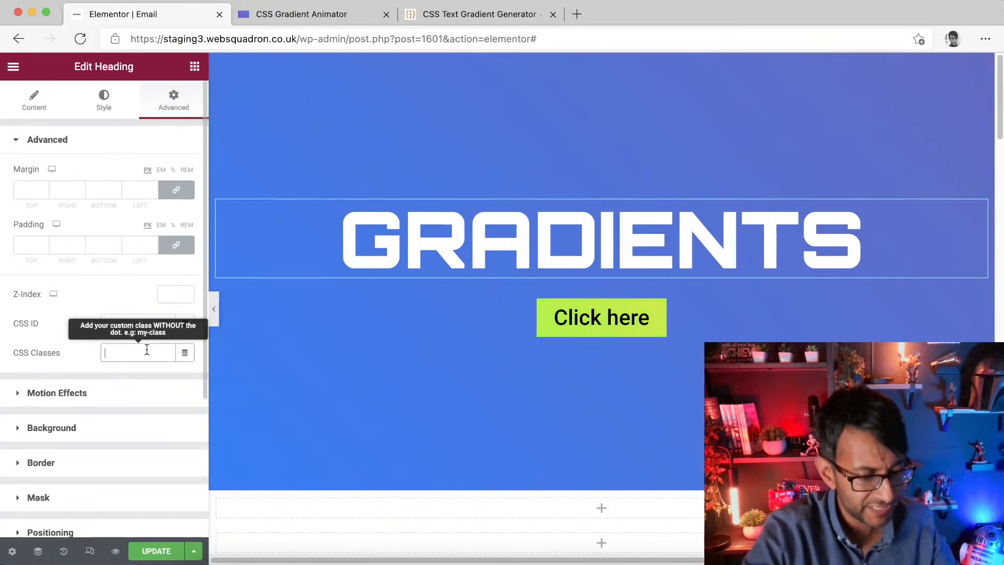
type("grad")
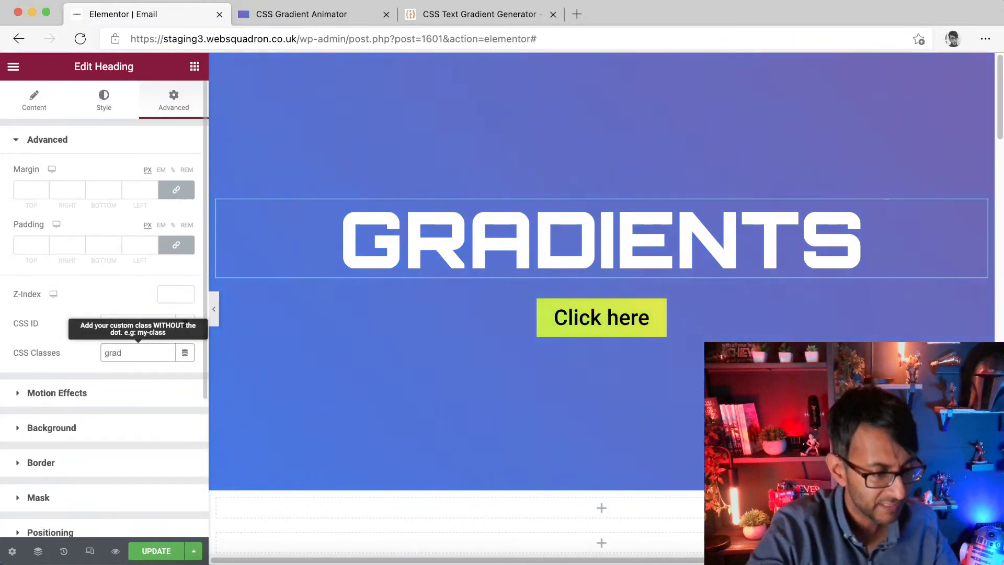
type("text")
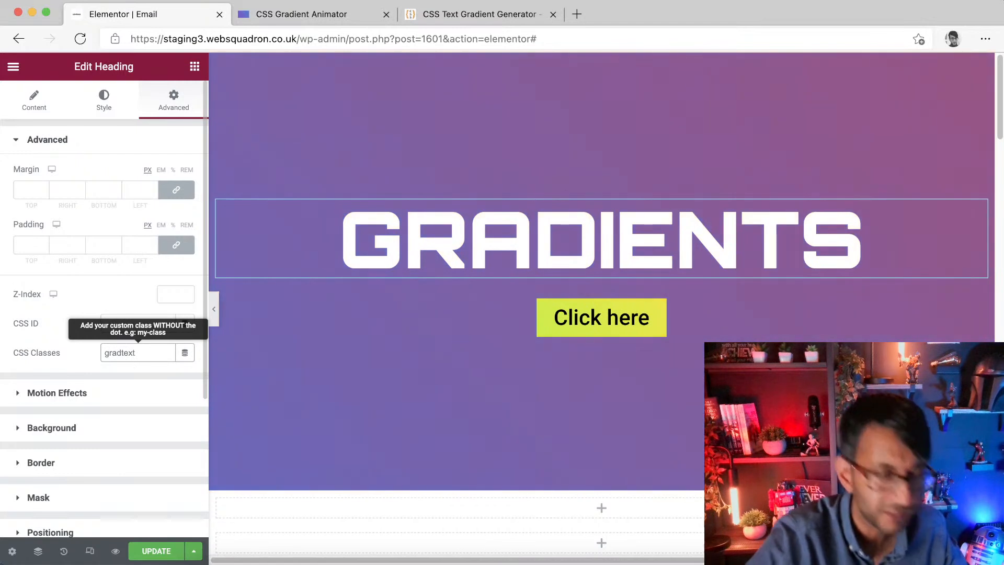
Step: Start a .gradtext rule in the heading's custom CSS
scroll(118, 365, "down", 3)
left_click(106, 441)
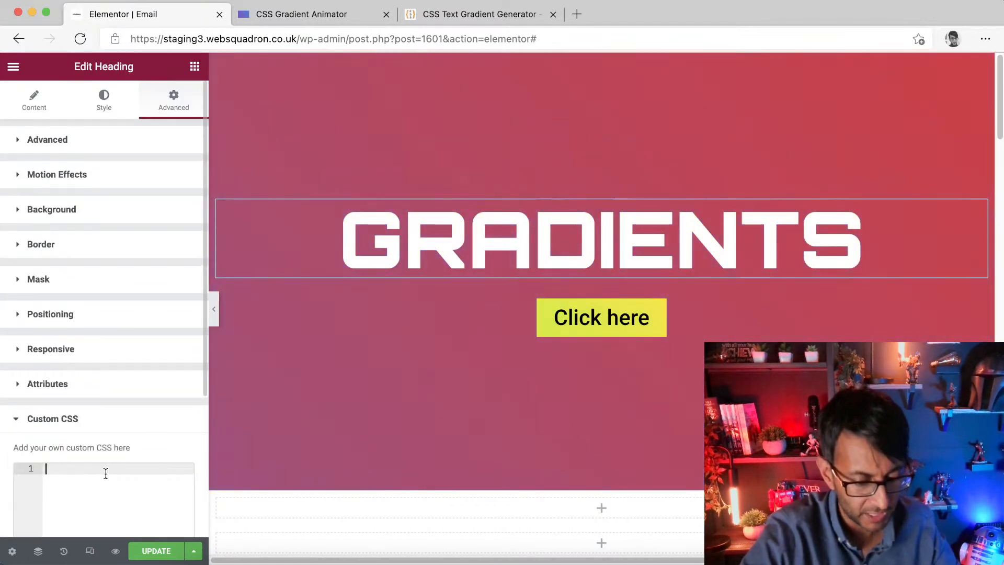
type(".gradtext")
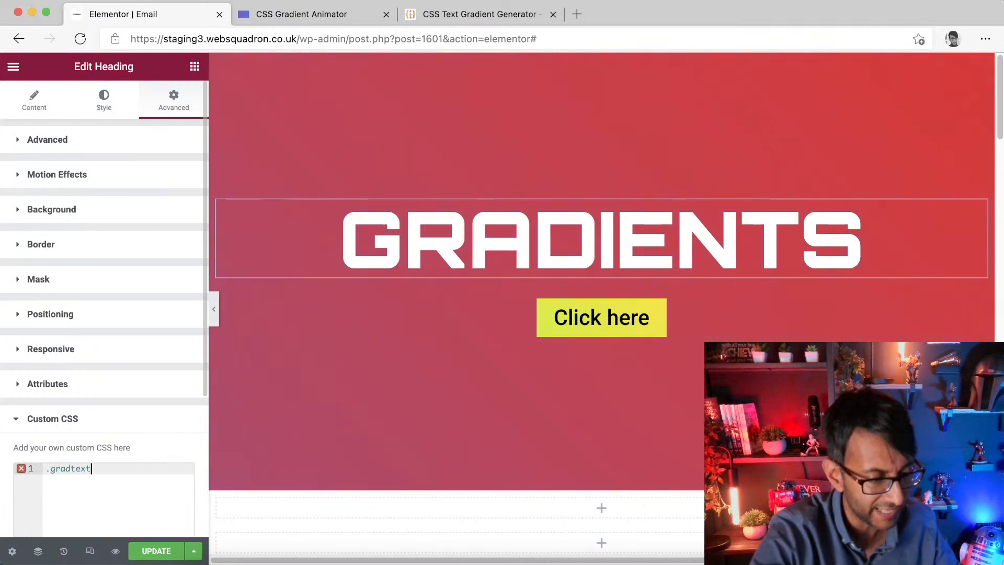
type("{")
key("Return")
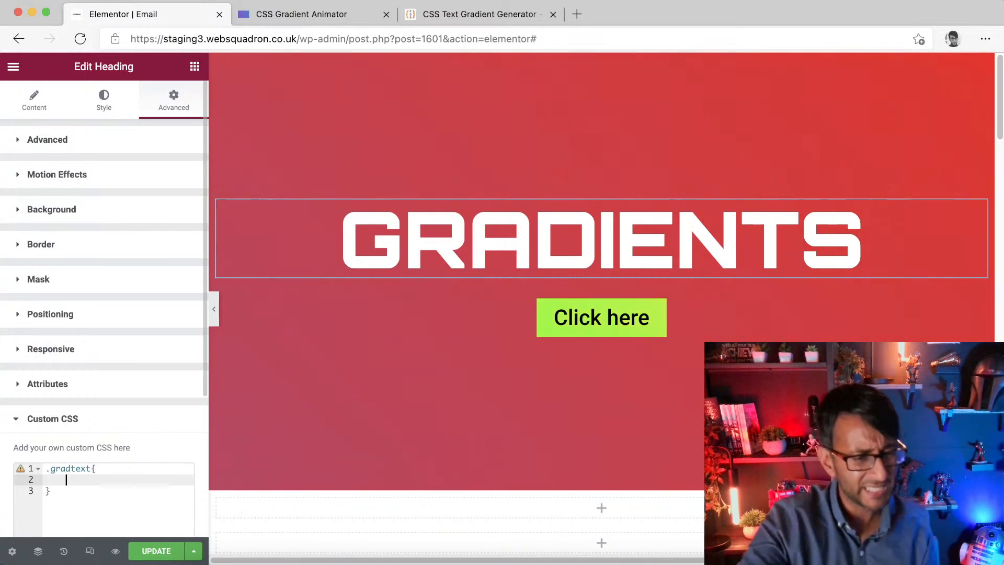
Step: Paste the copied gradient CSS inside the .gradtext rule
left_click(505, 14)
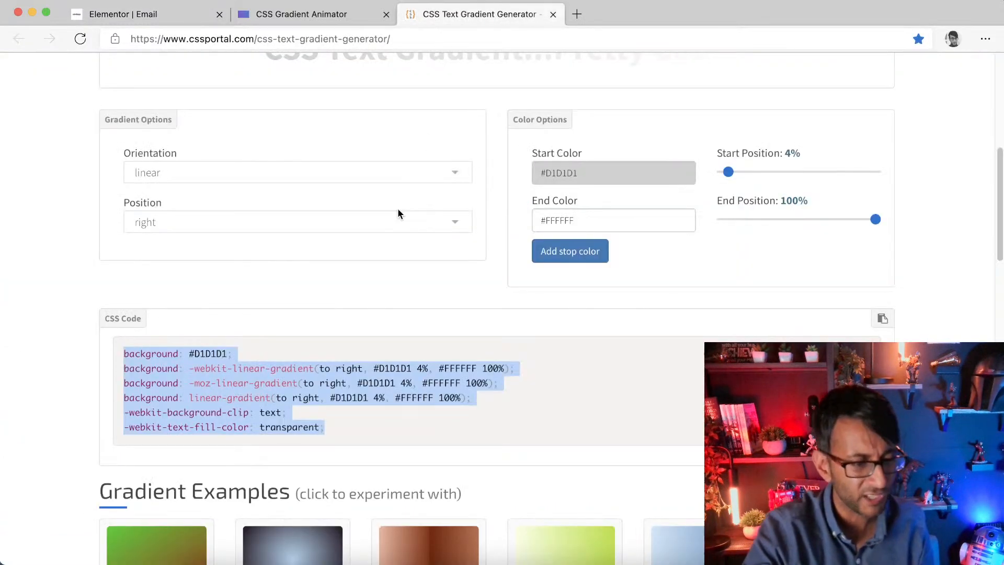
left_click(127, 16)
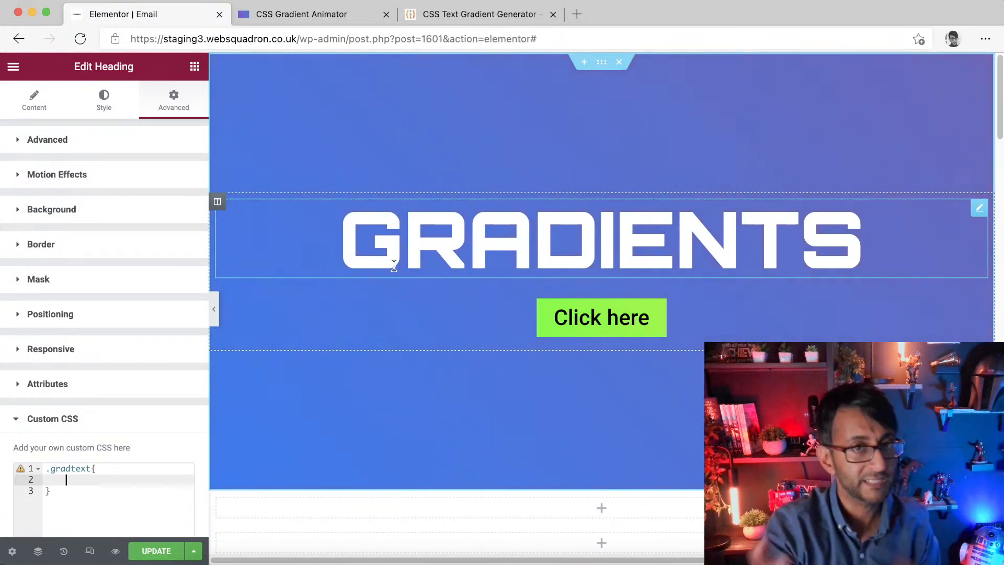
key("super+v")
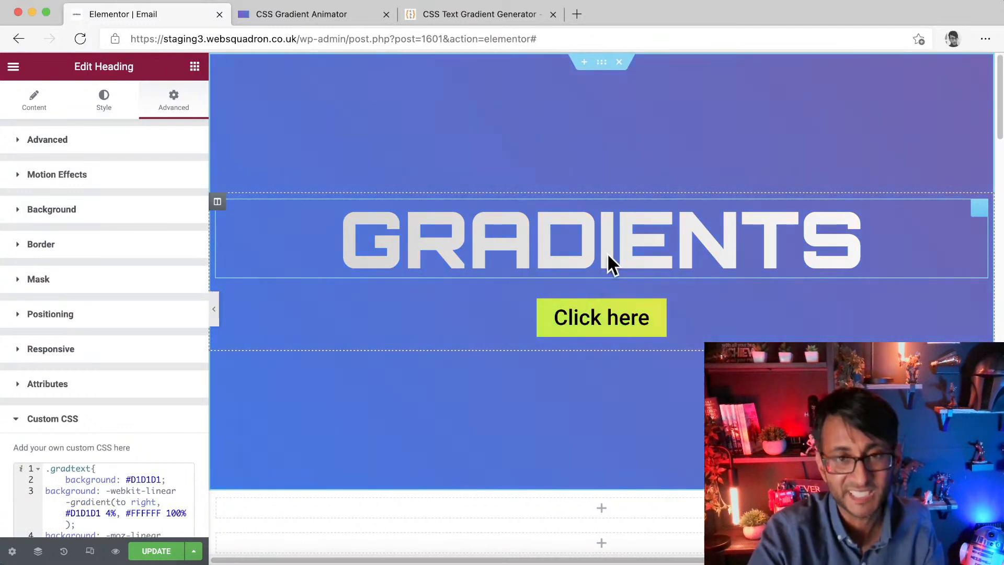
Step: In the text gradient generator, set the start colour to #F8FF2E and the end colour to #FF2BD5
left_click(475, 19)
left_click(625, 173)
left_click_drag(559, 217, 561, 205)
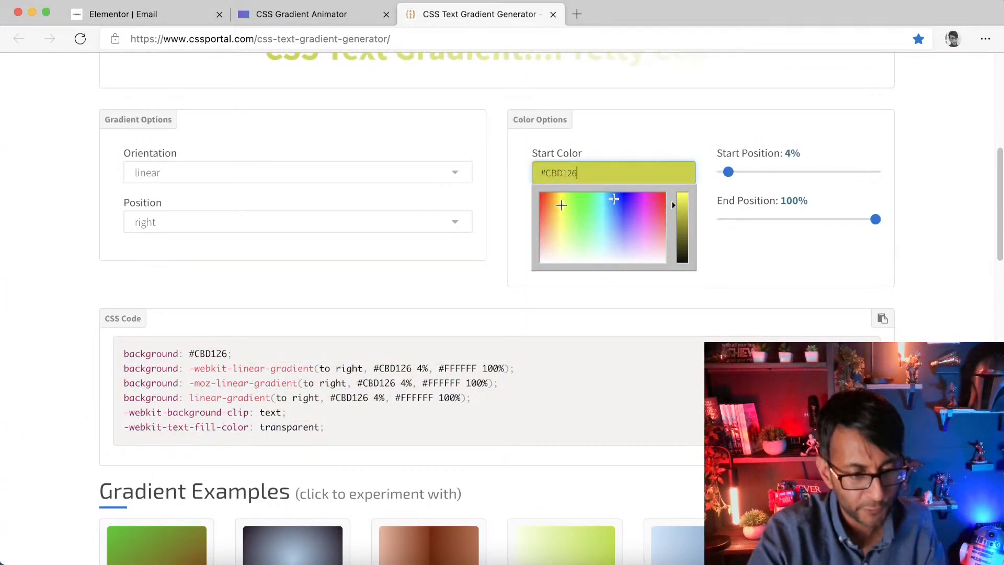
left_click_drag(692, 225, 702, 168)
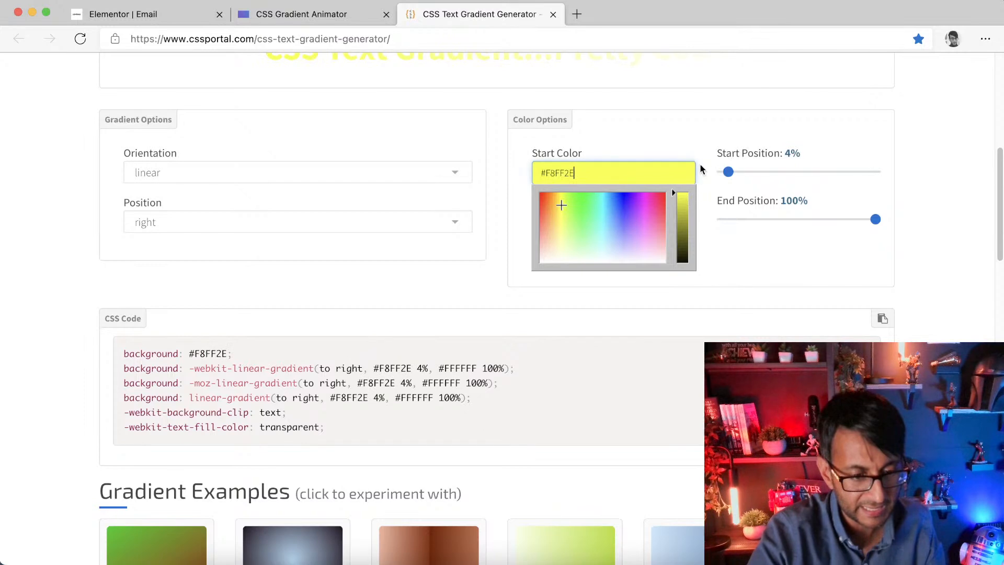
left_click(738, 245)
left_click(587, 219)
left_click(630, 269)
mouse_move(631, 270)
left_mouse_down()
mouse_move(645, 272)
mouse_move(649, 249)
left_mouse_up()
left_click(760, 265)
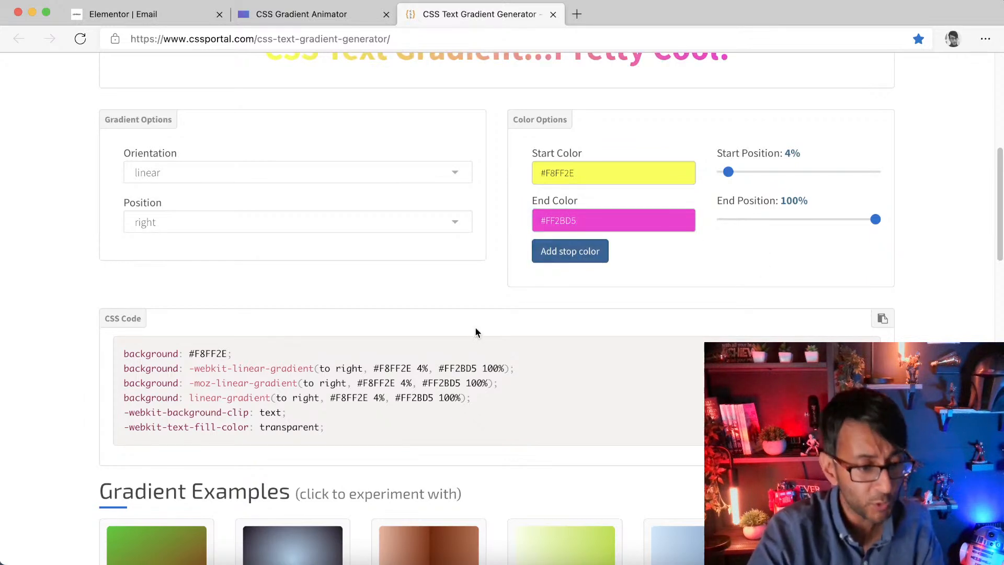
Step: Select and copy the updated yellow-to-pink gradient CSS code
left_click_drag(337, 430, 74, 344)
scroll(468, 385, "down", 5)
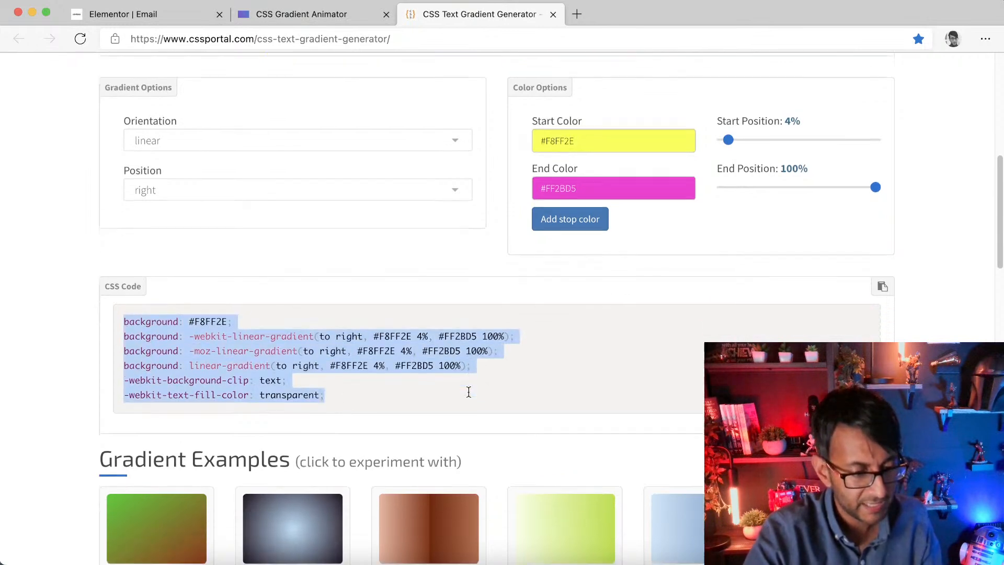
scroll(466, 466, "down", 3)
left_click(172, 460)
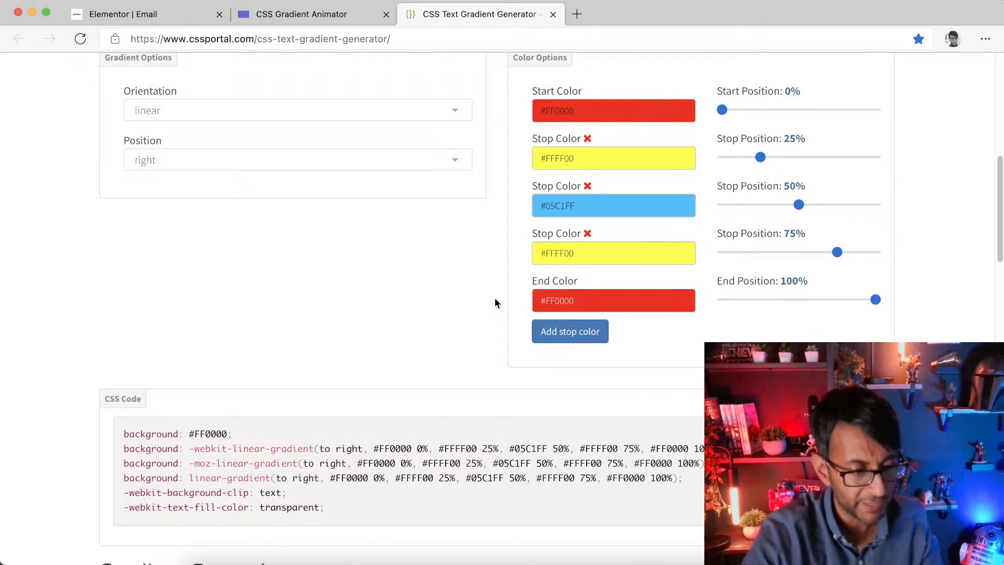
Step: Replace the declarations inside the .gradtext rule with the newly copied gradient CSS and update the page
left_click(129, 13)
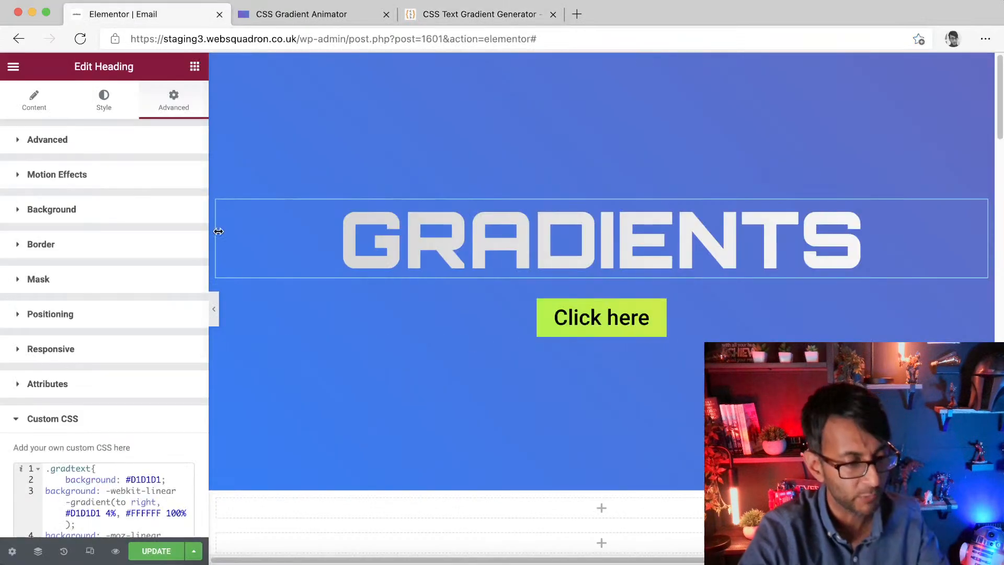
left_click(92, 492)
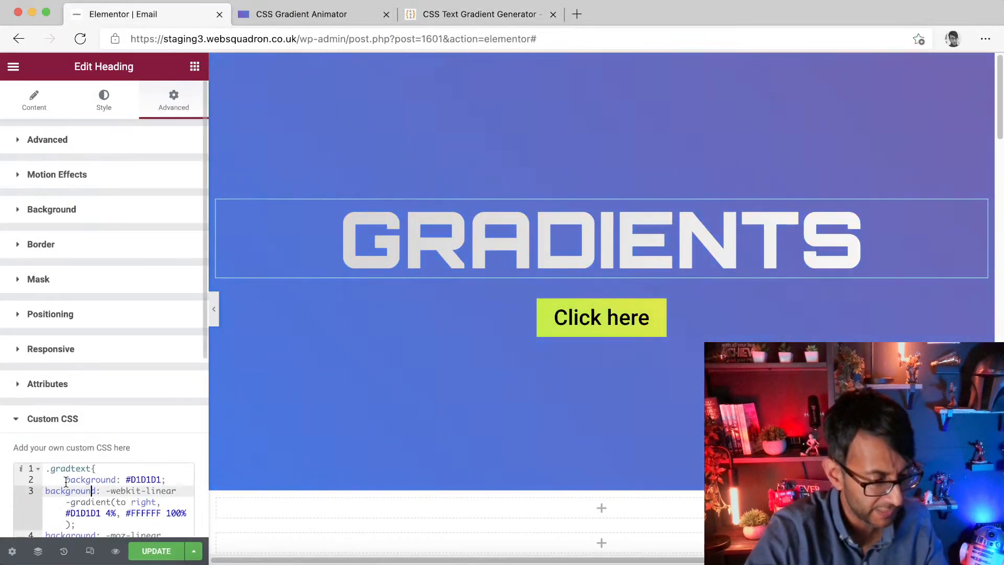
left_click_drag(66, 480, 146, 535)
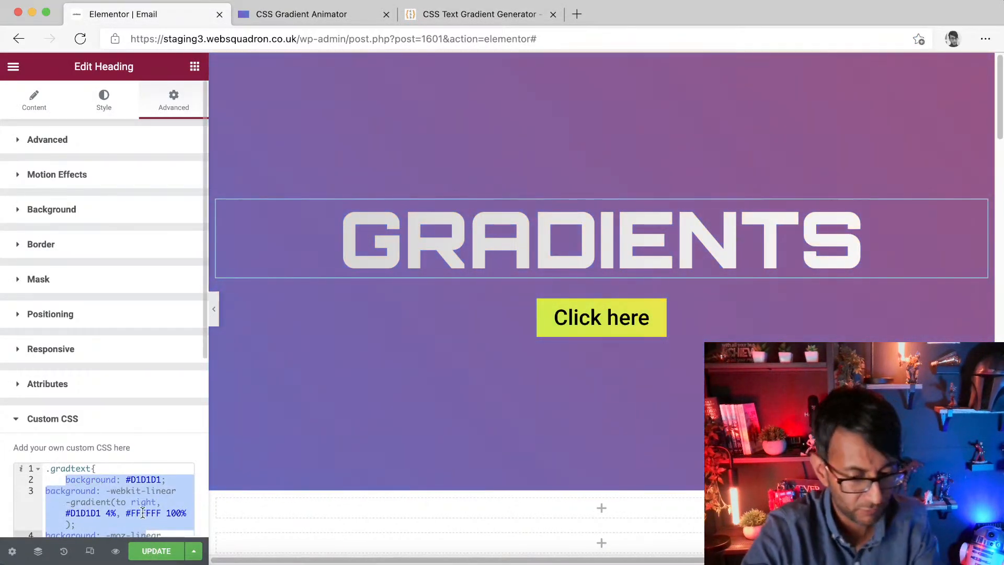
key("BackSpace")
left_click_drag(59, 481, 24, 492)
key("BackSpace")
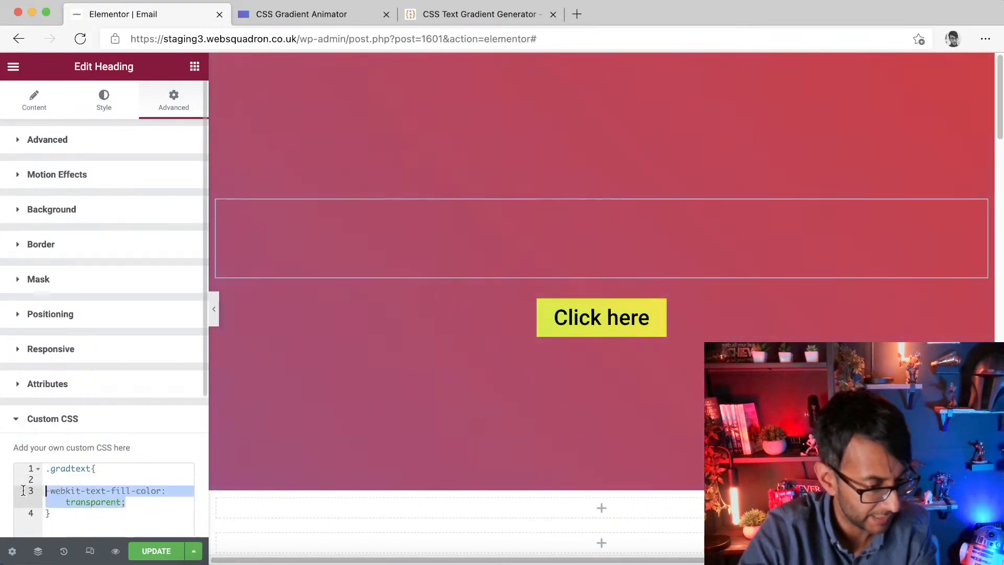
key("BackSpace")
key("BackSpace")
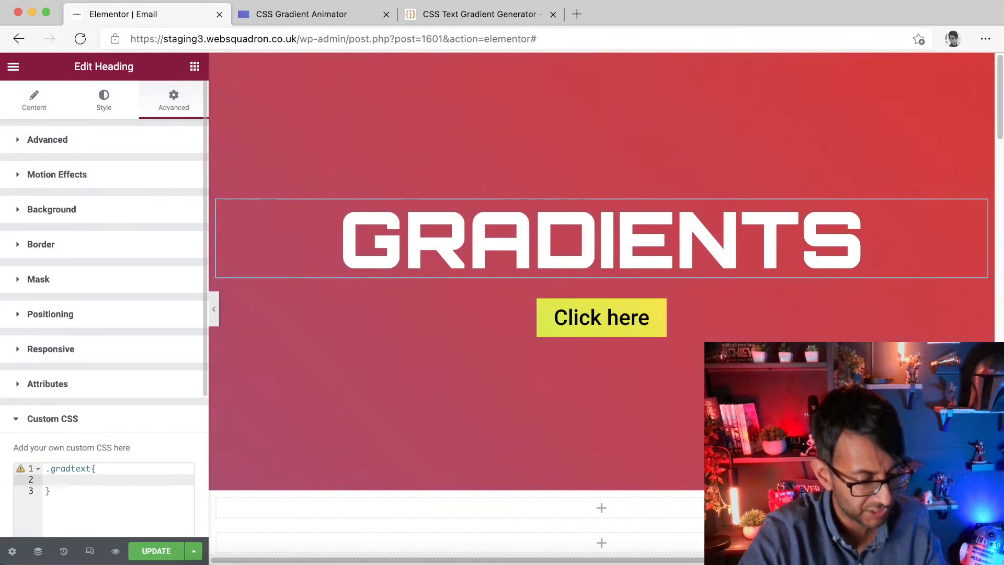
key("super+v")
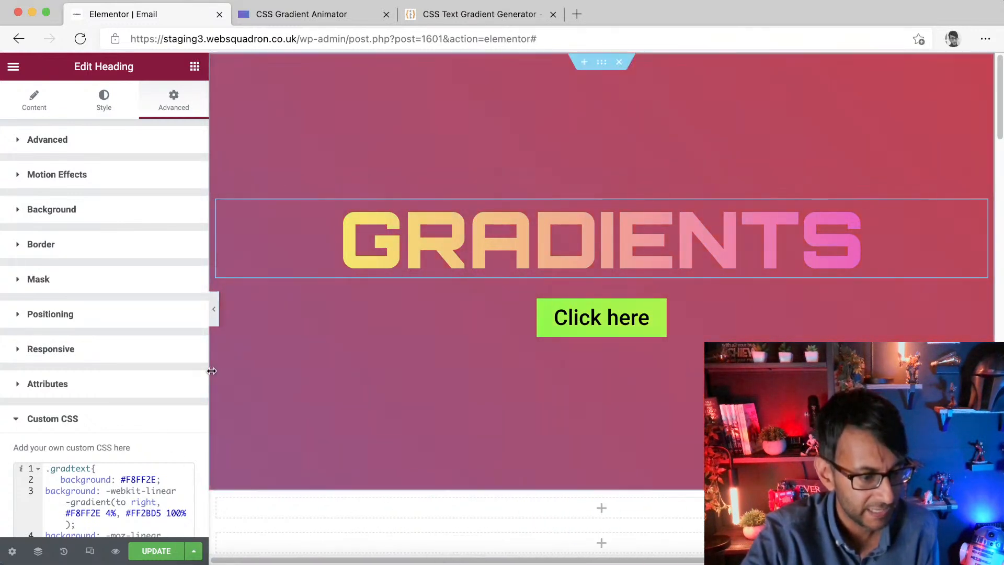
left_click(156, 551)
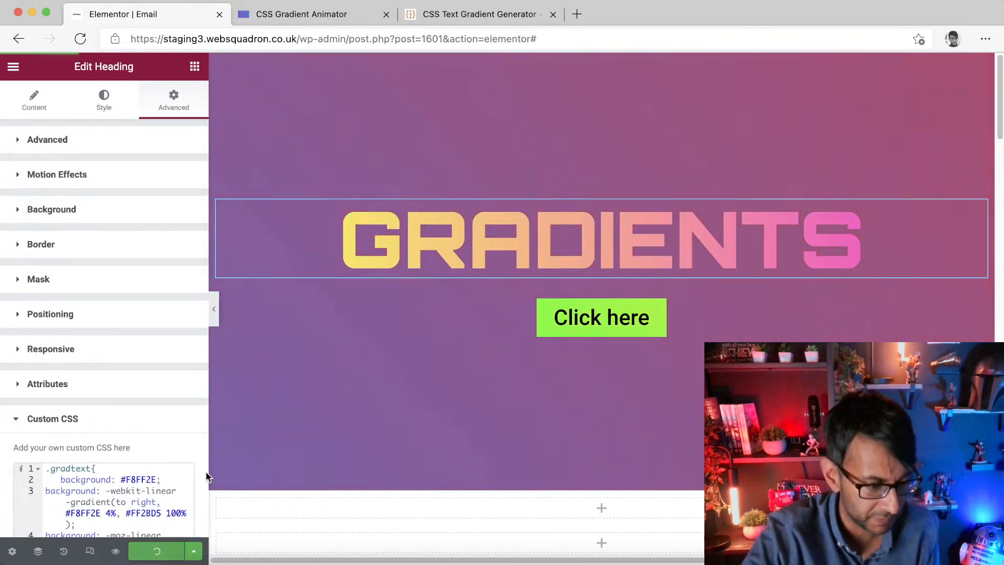
Step: Preview the page with the editor panel hidden and glance at the gradient animator tab before reopening the panel
left_click(214, 312)
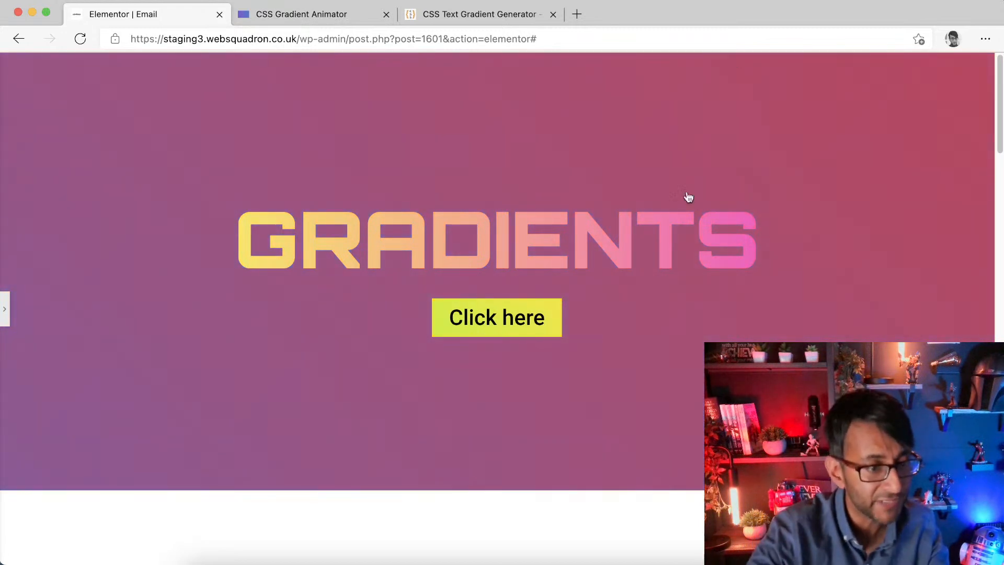
left_click(334, 15)
left_click(525, 313)
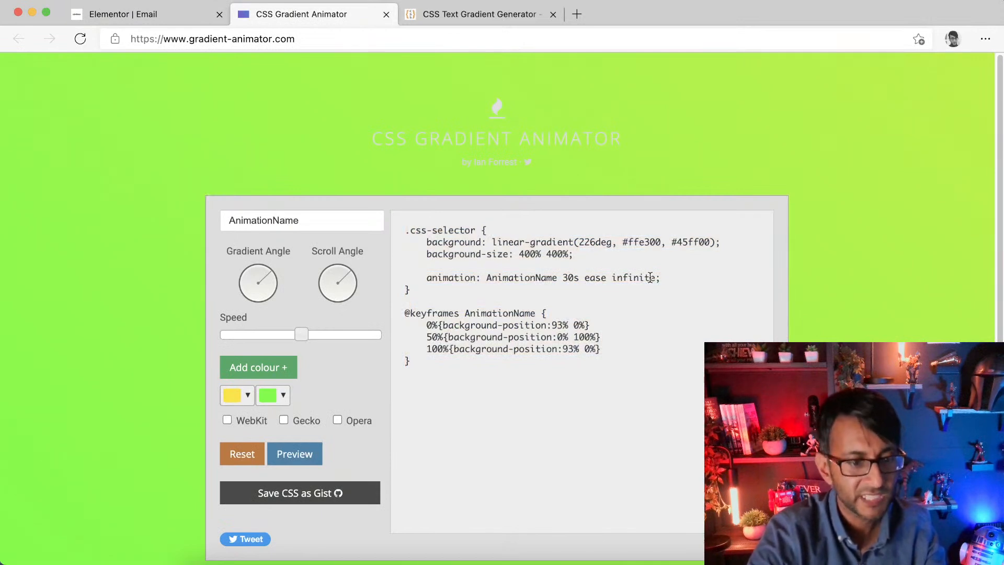
left_click(151, 14)
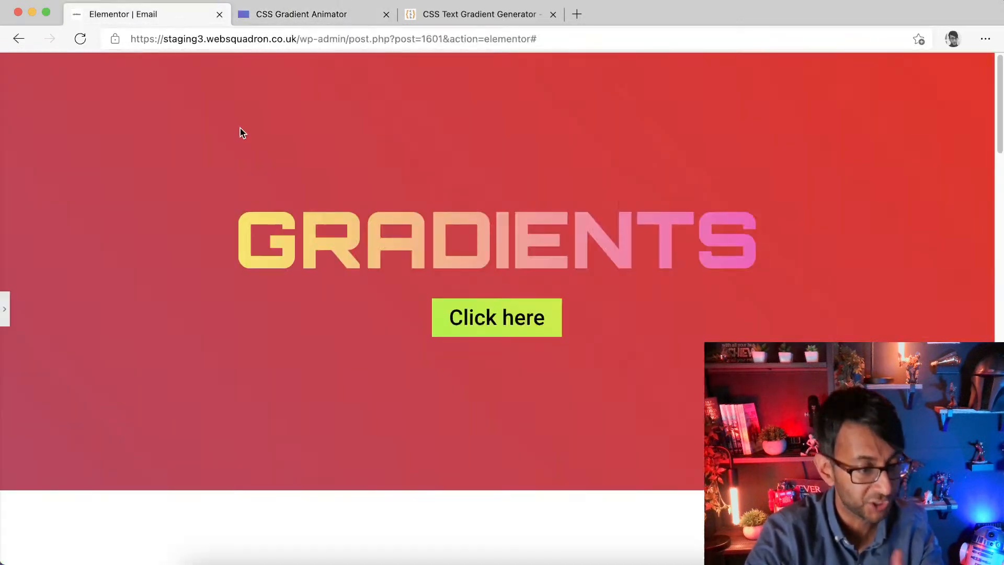
left_click(4, 310)
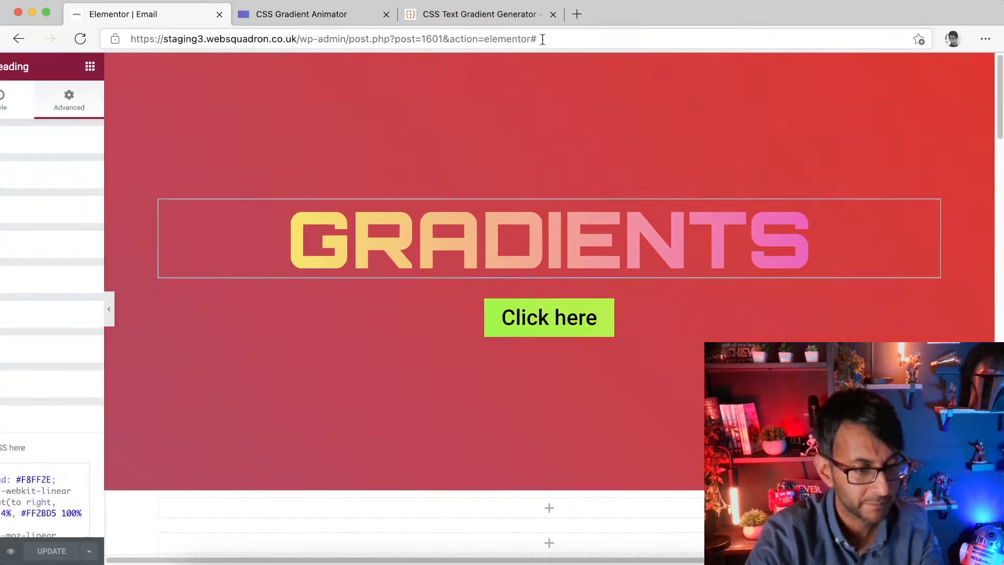
Step: In the section's custom CSS, change the gradient animation duration to 10s
left_click(604, 62)
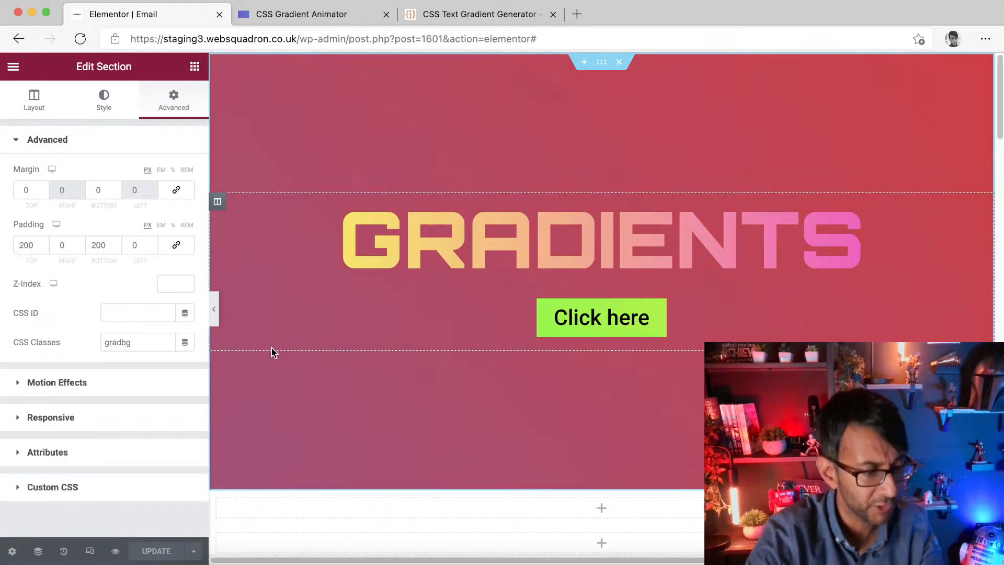
left_click(103, 485)
left_click(97, 449)
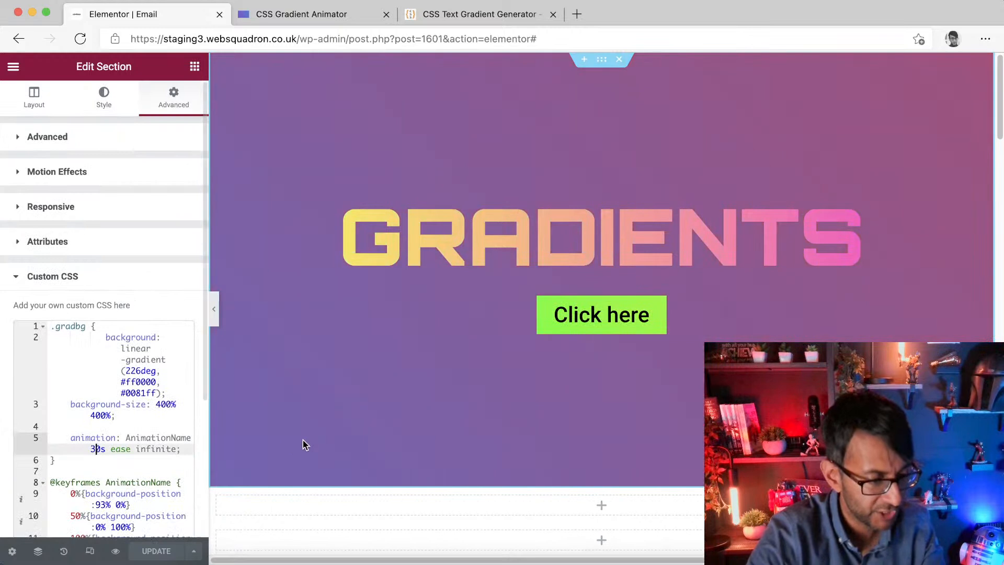
key("BackSpace")
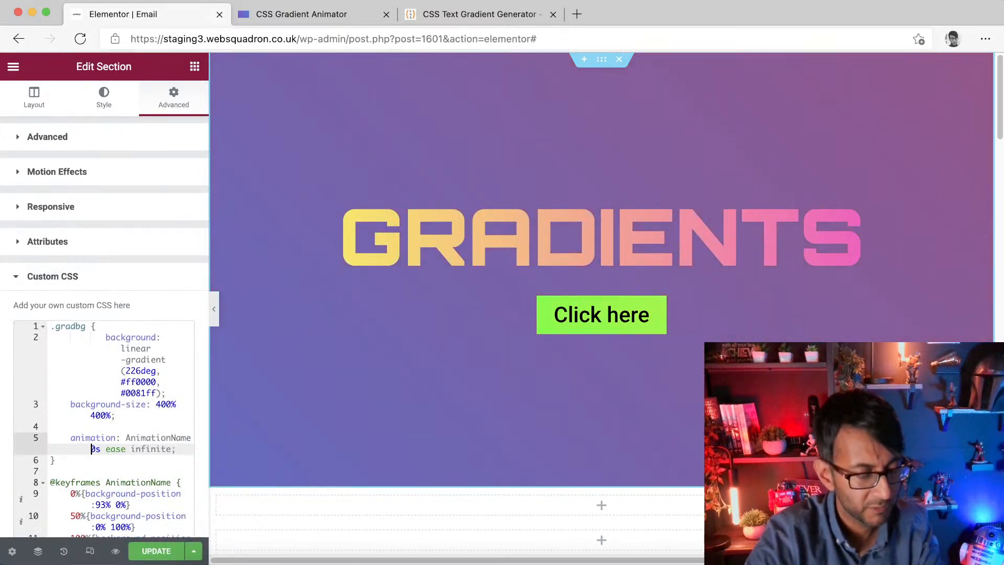
left_click(157, 552)
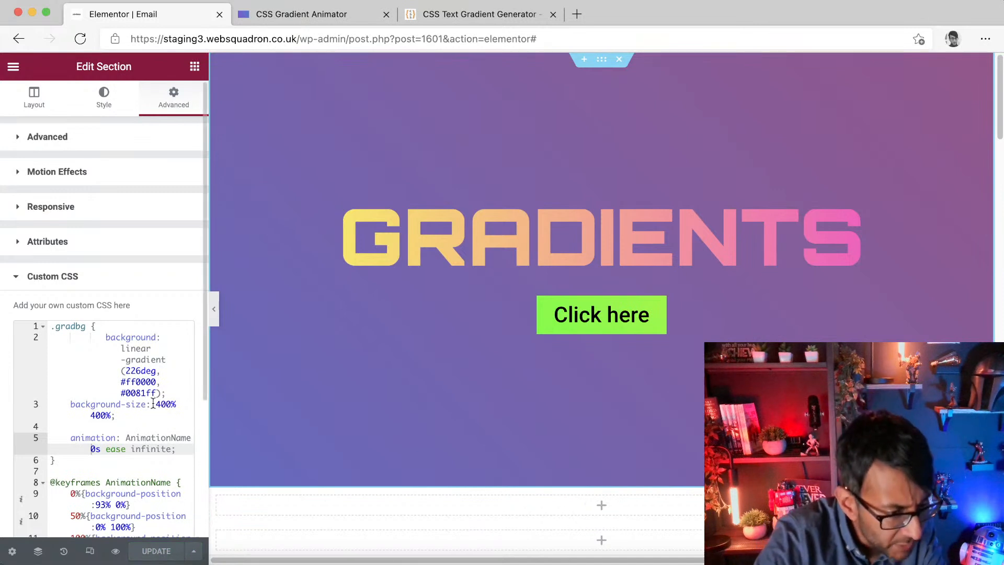
scroll(155, 413, "down", 2)
scroll(154, 453, "up", 2)
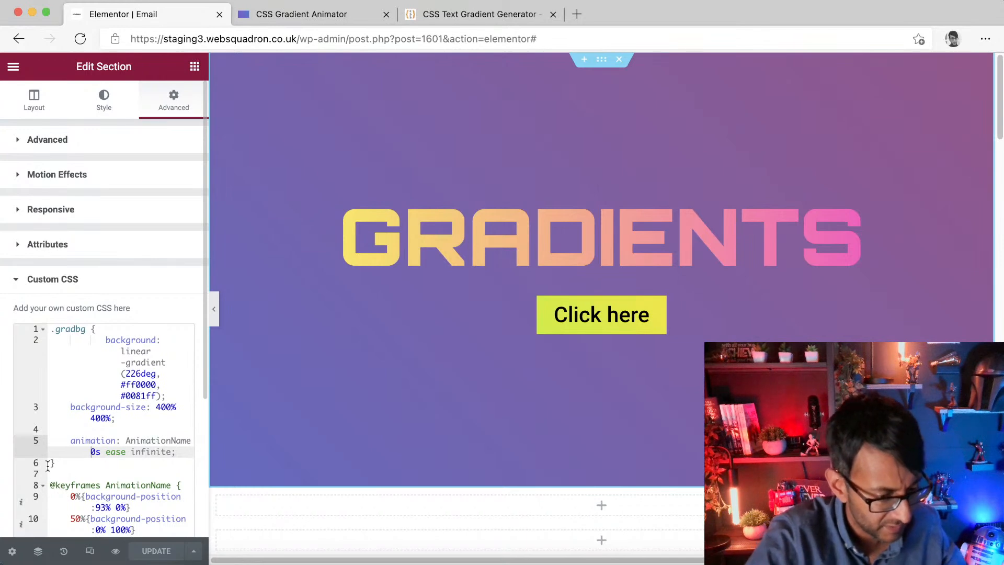
left_click(82, 463)
left_click(96, 456)
key("BackSpace")
type("1")
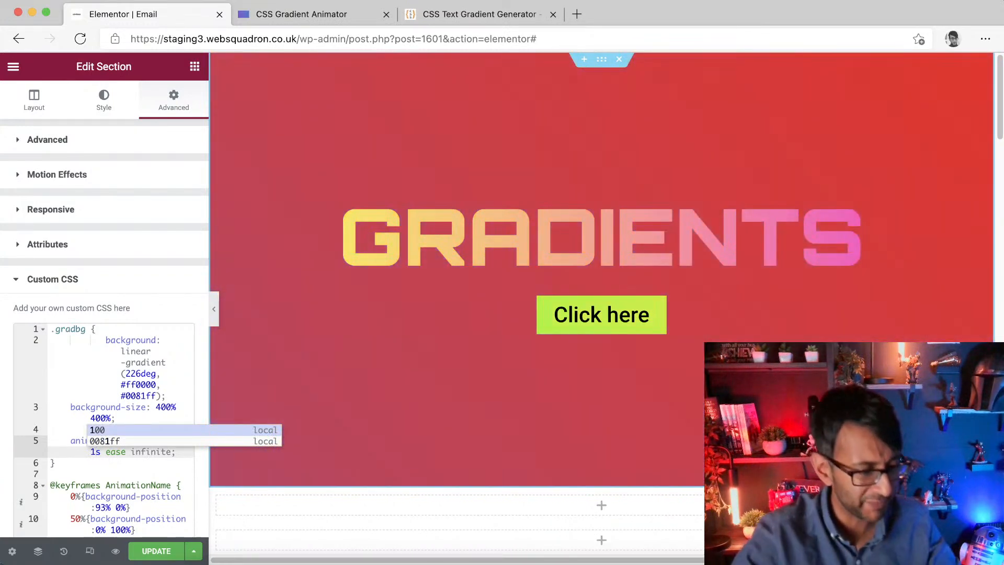
type("0")
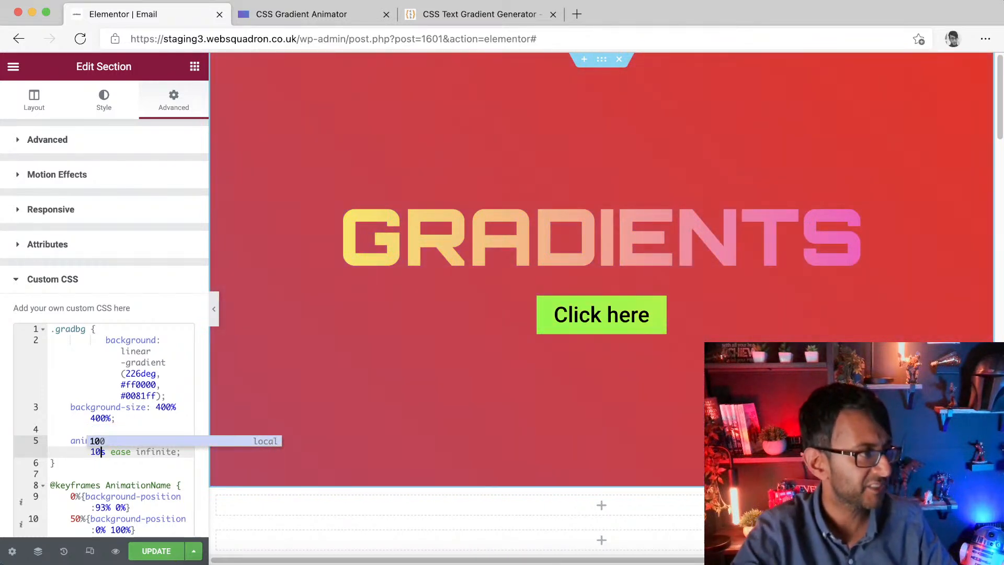
Step: In the button's custom CSS, change the gradient animation duration to 10s and update the page
scroll(261, 412, "down", 4)
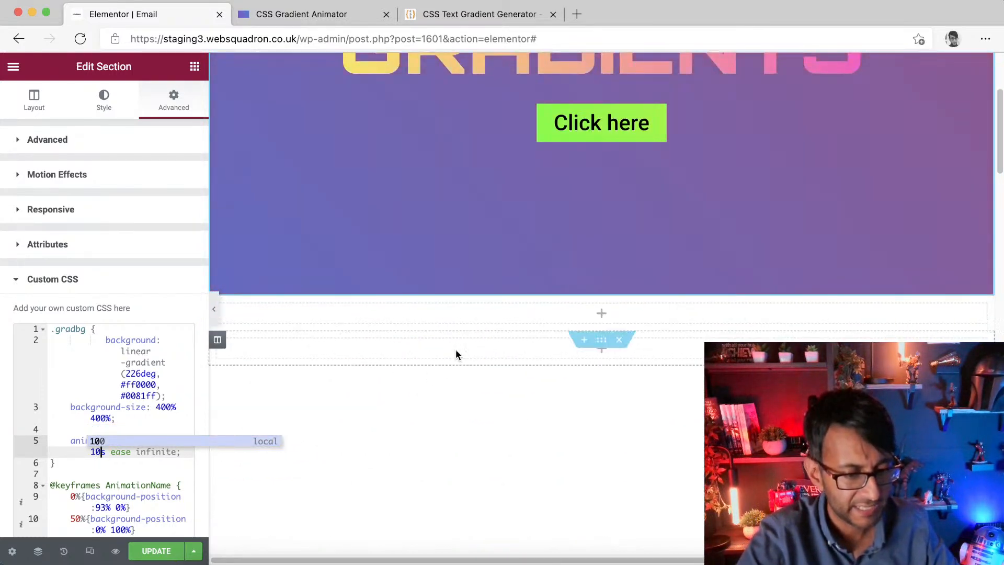
scroll(533, 287, "up", 3)
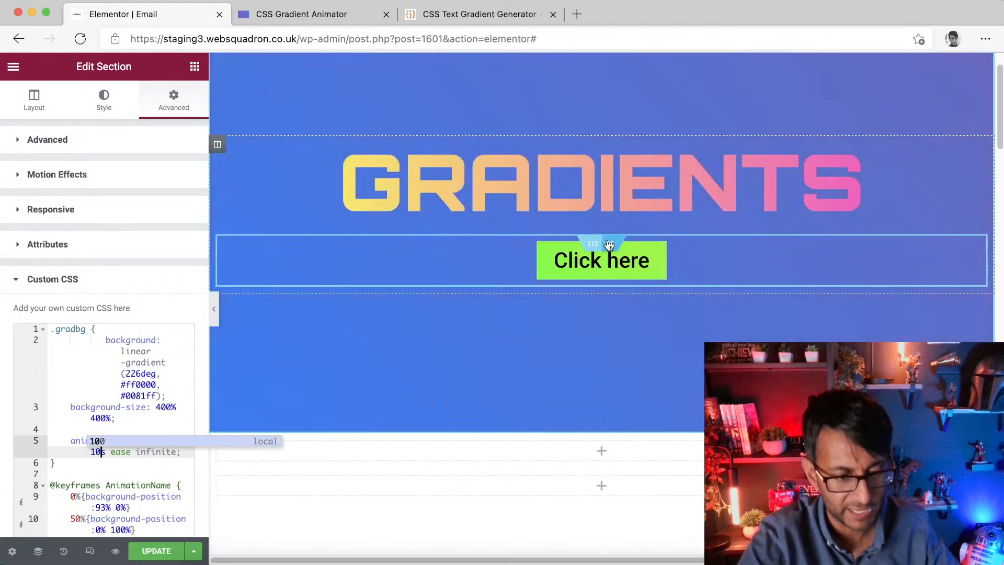
left_click(657, 260)
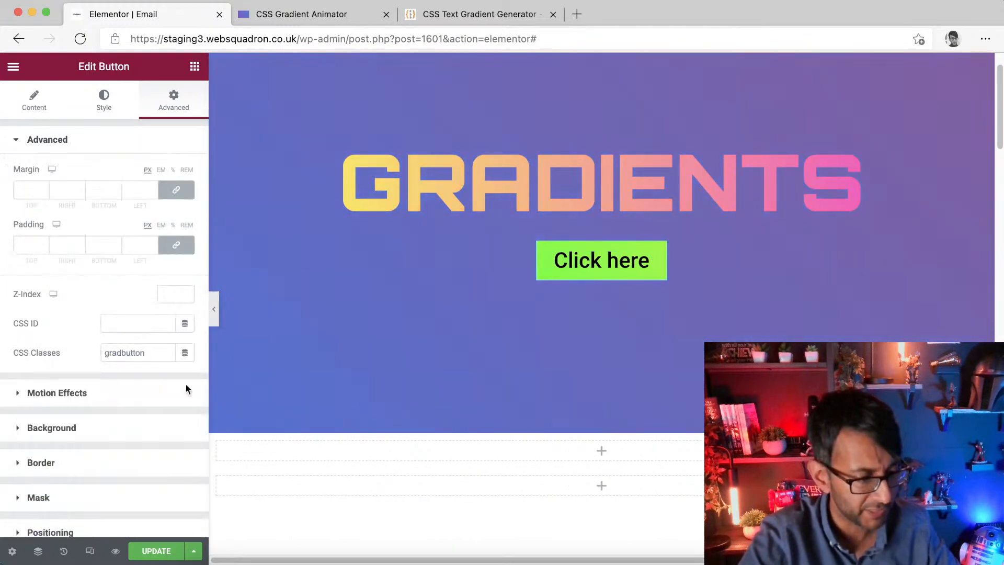
scroll(110, 502, "down", 4)
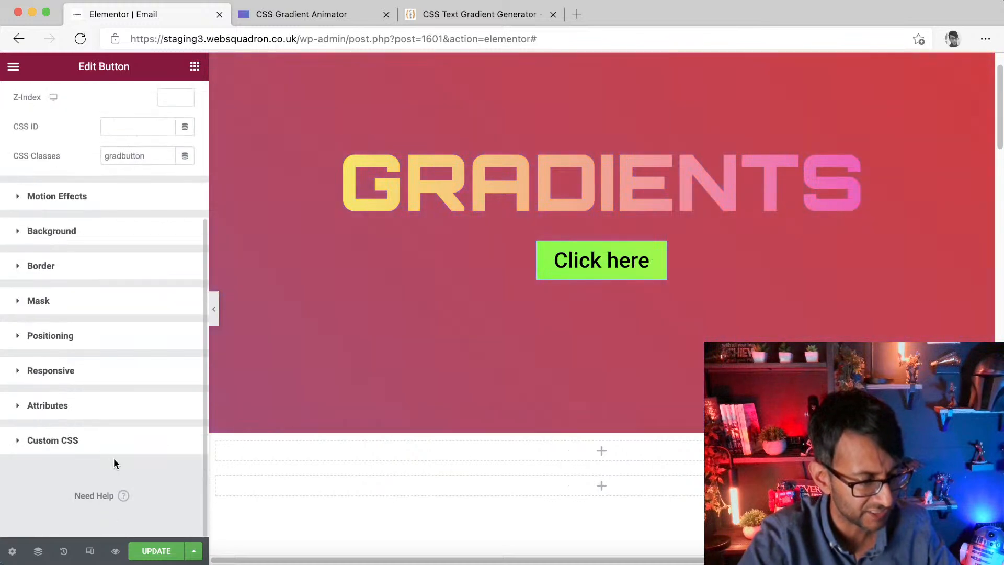
left_click(122, 443)
scroll(149, 434, "down", 2)
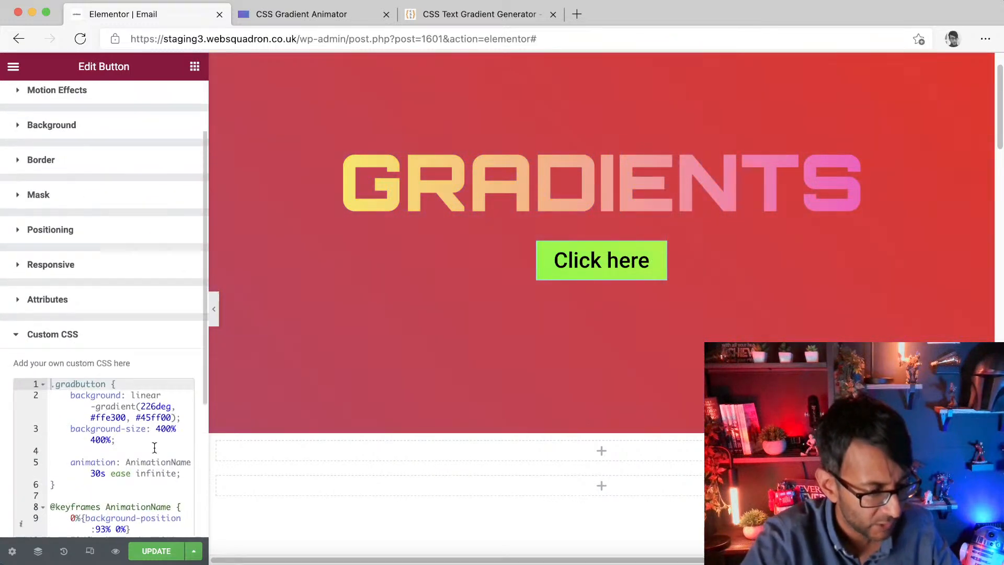
left_click(97, 474)
key("BackSpace")
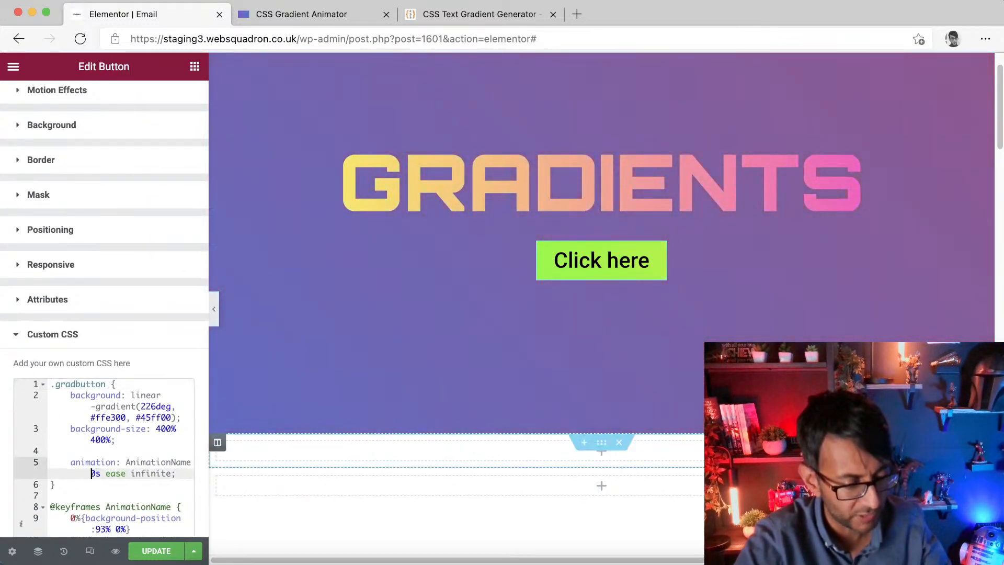
type("2")
key("BackSpace")
type("1")
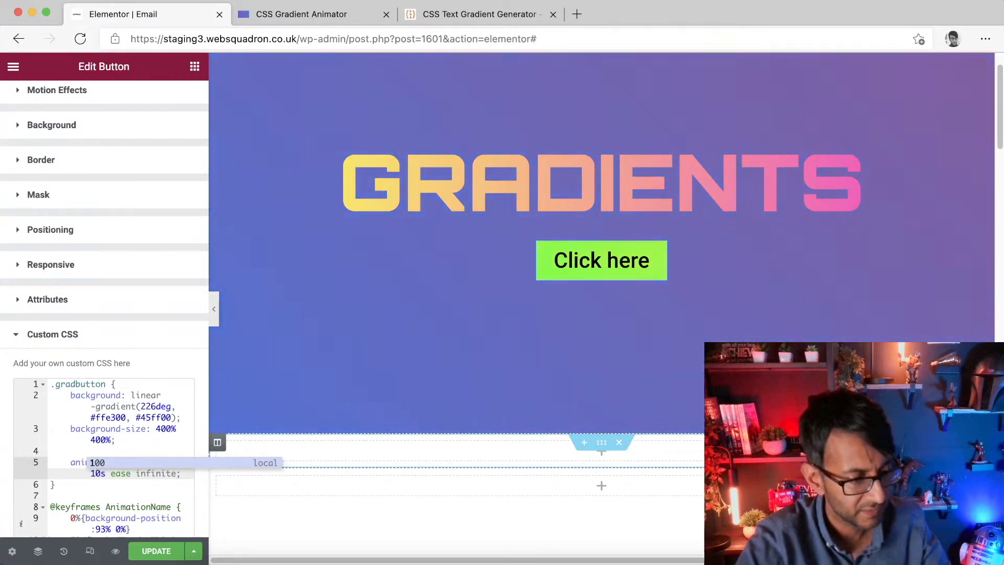
key("Delete")
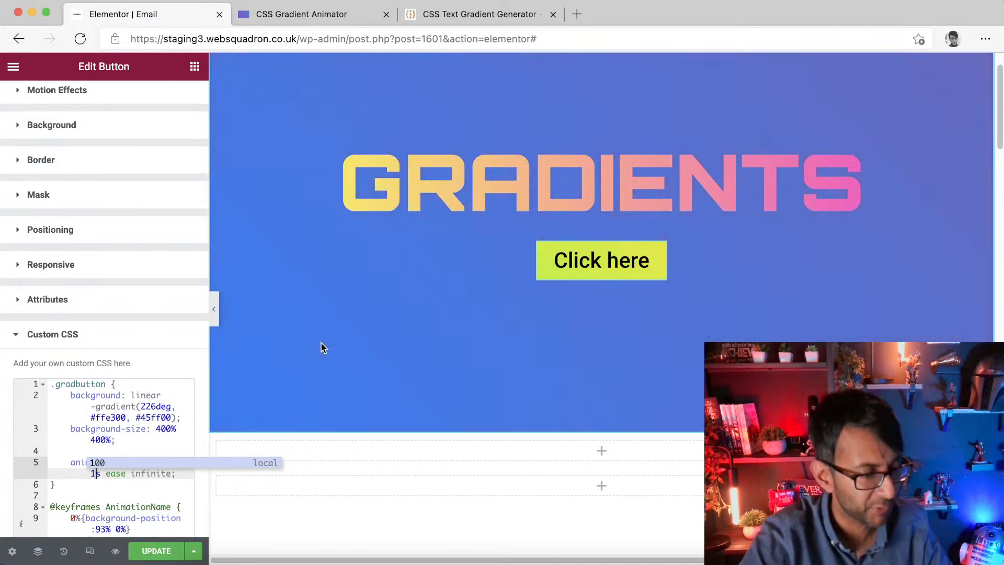
type("0")
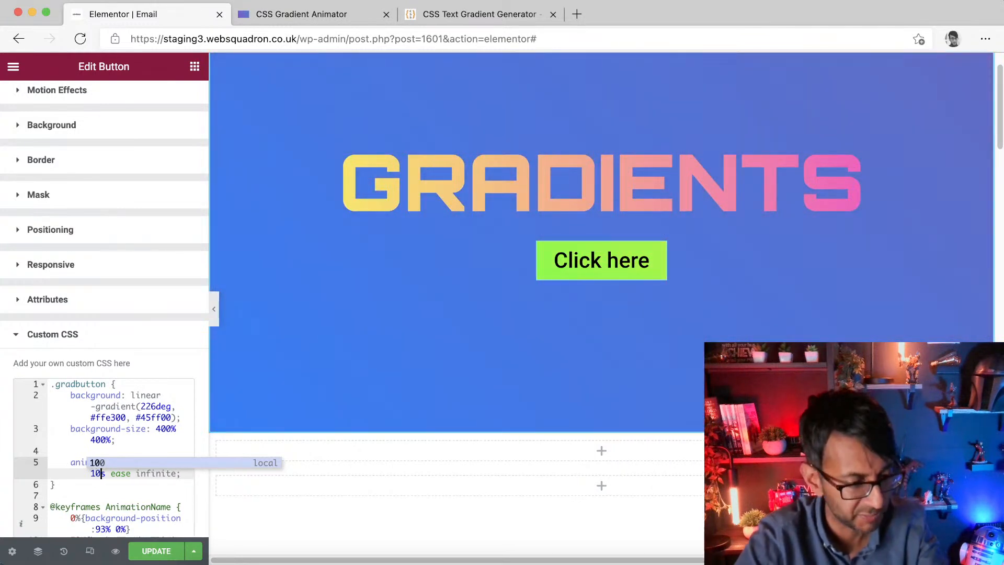
left_click(156, 552)
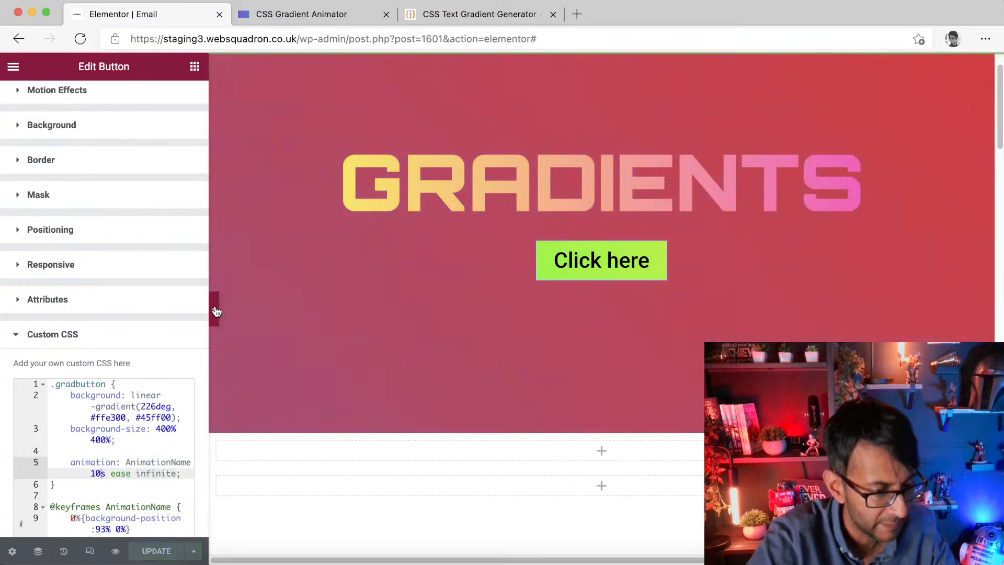
Step: Add an Image widget between the heading and the button showing the geometric wolf logo, centre-aligned
left_click(214, 310)
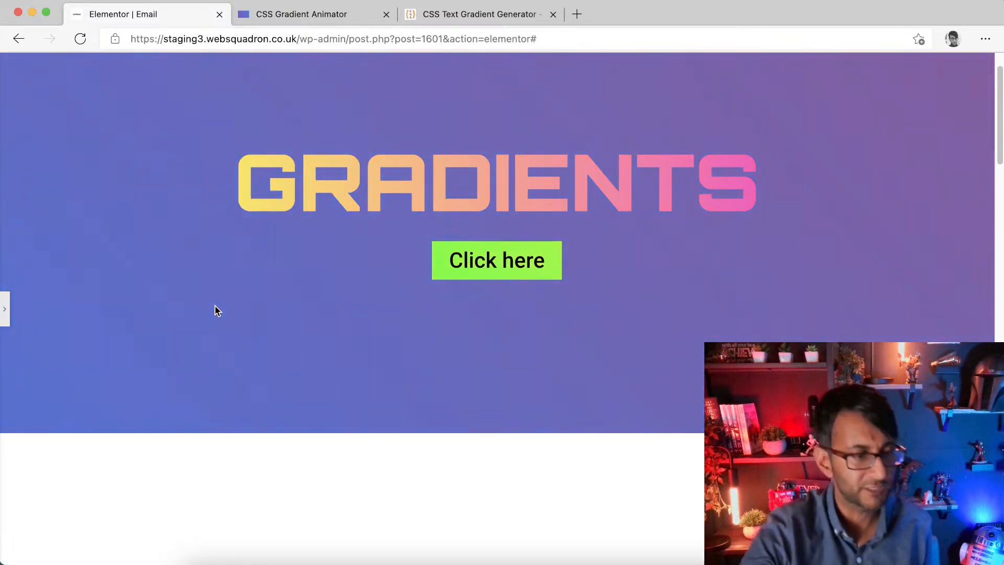
left_click(5, 309)
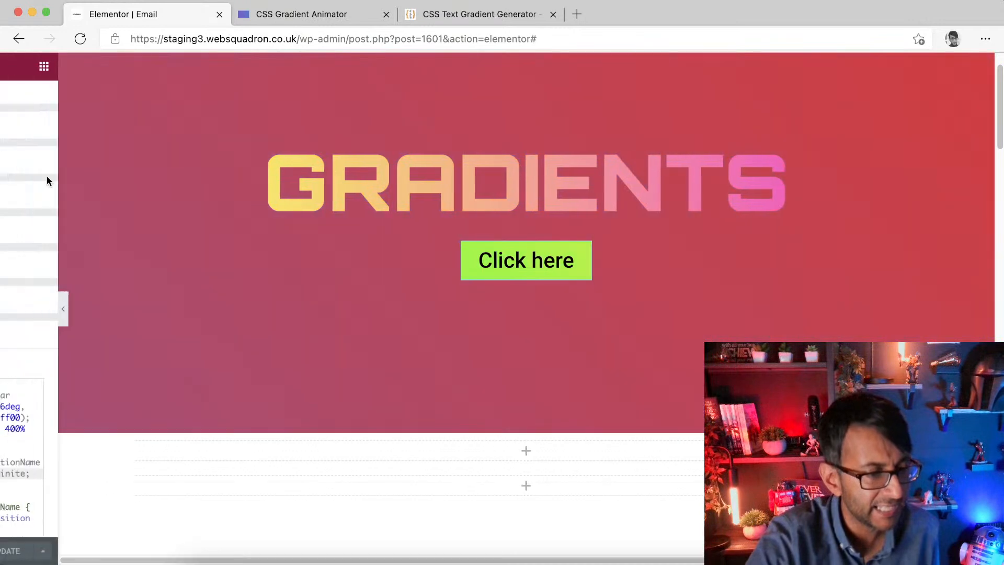
scroll(67, 130, "up", 2)
left_click(194, 67)
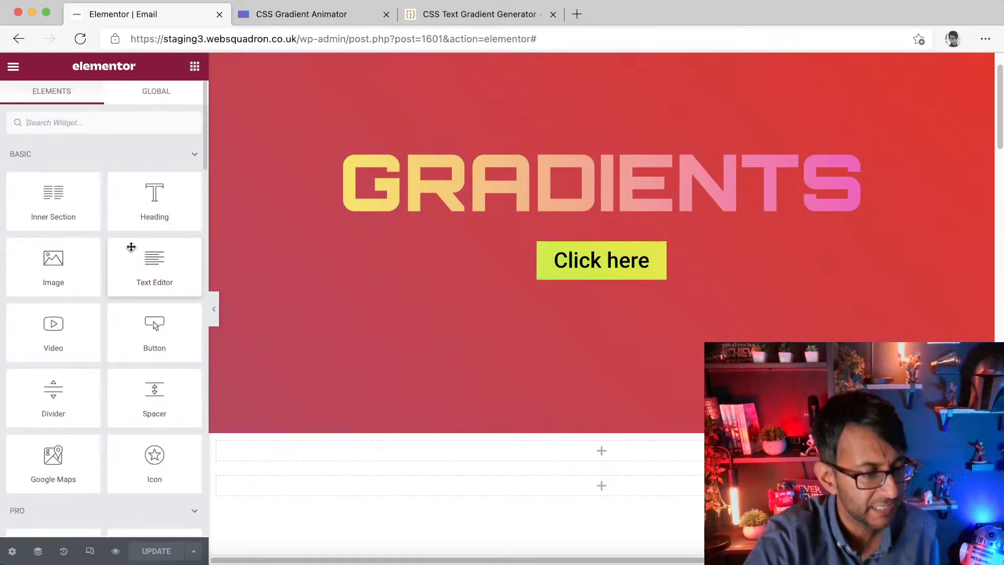
left_click_drag(47, 280, 627, 238)
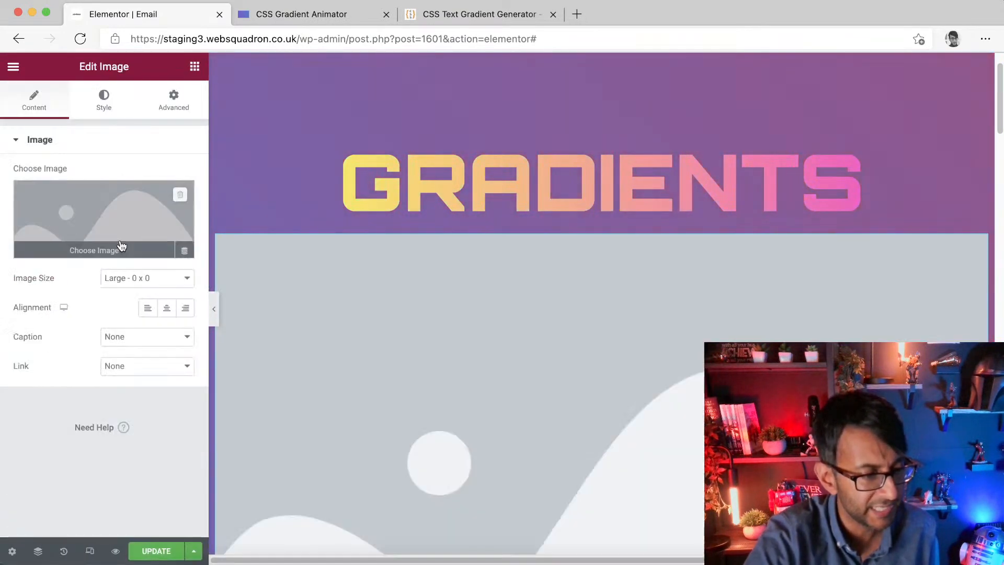
left_click(127, 221)
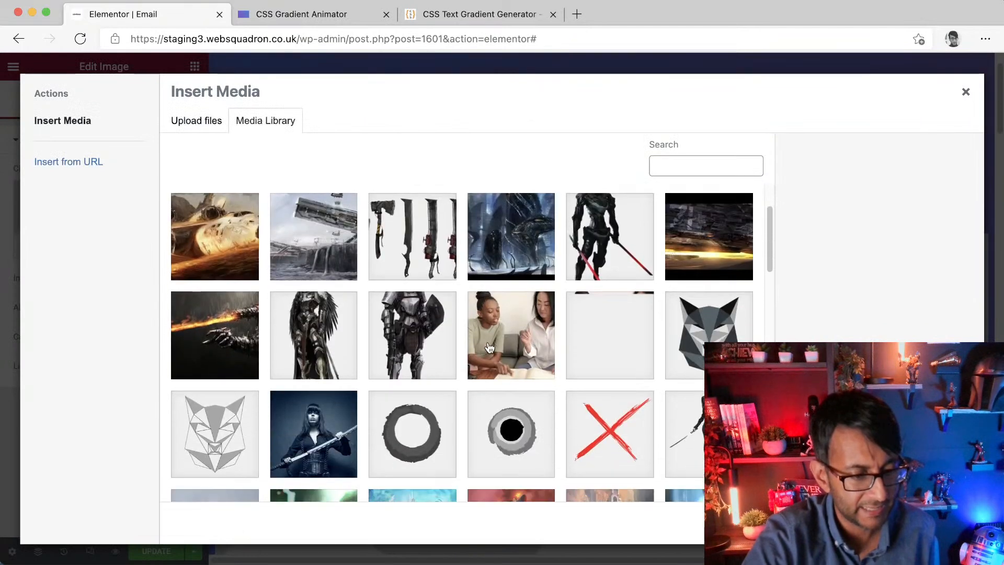
left_click(685, 356)
left_click(940, 523)
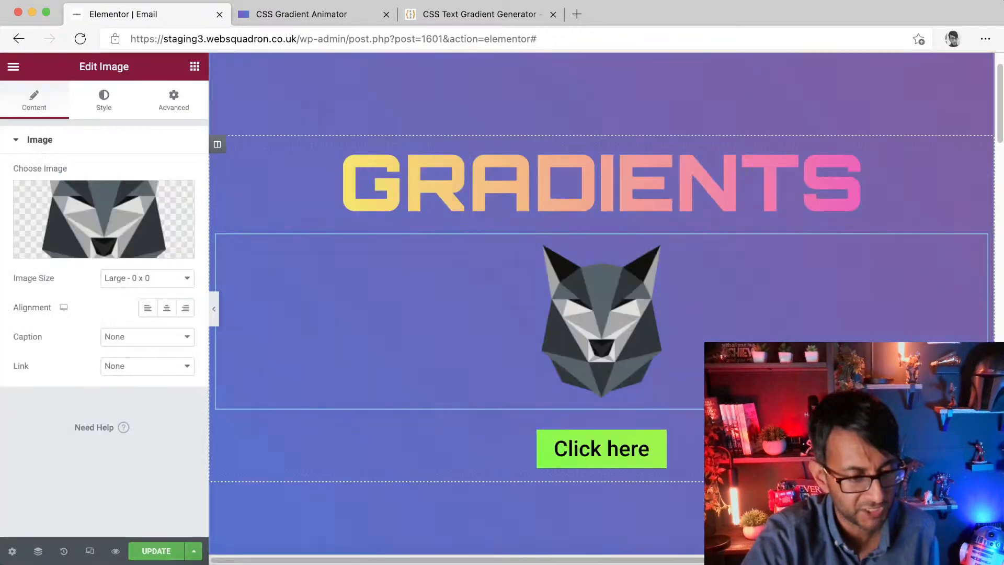
left_click(167, 313)
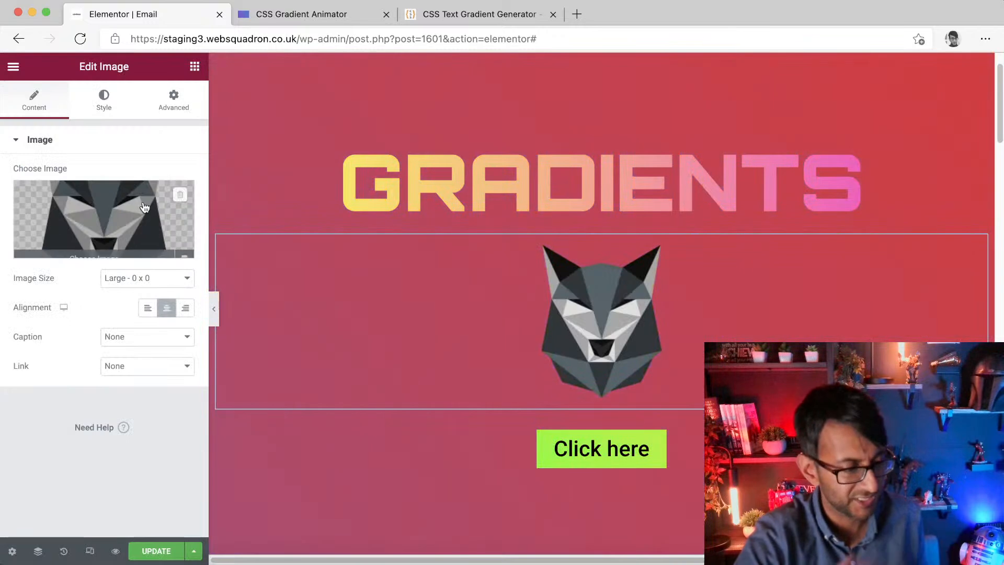
Step: Set the image's CSS filters to brightness 115 and contrast 111, update the page and preview it
left_click(104, 99)
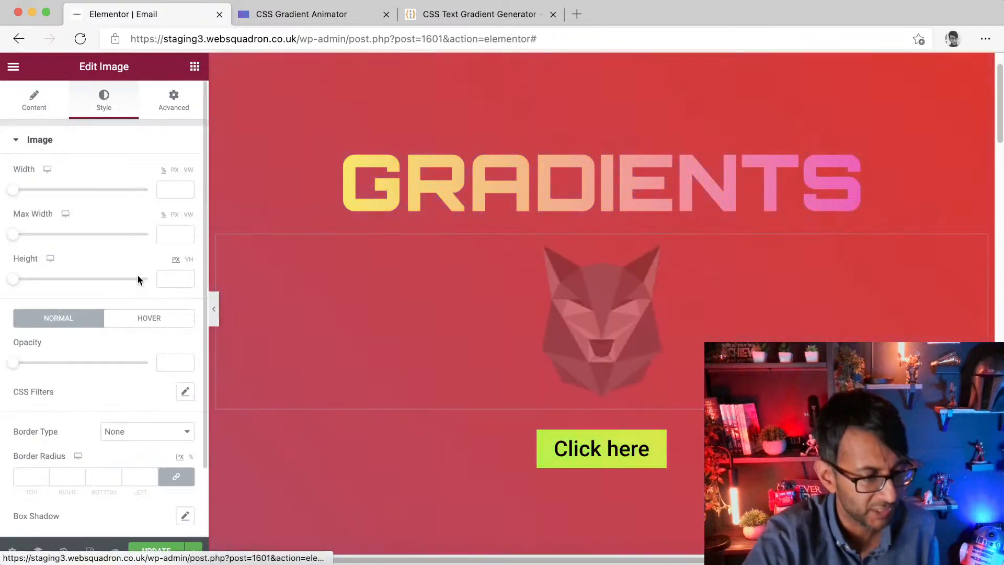
left_click(185, 392)
left_click_drag(81, 518, 93, 486)
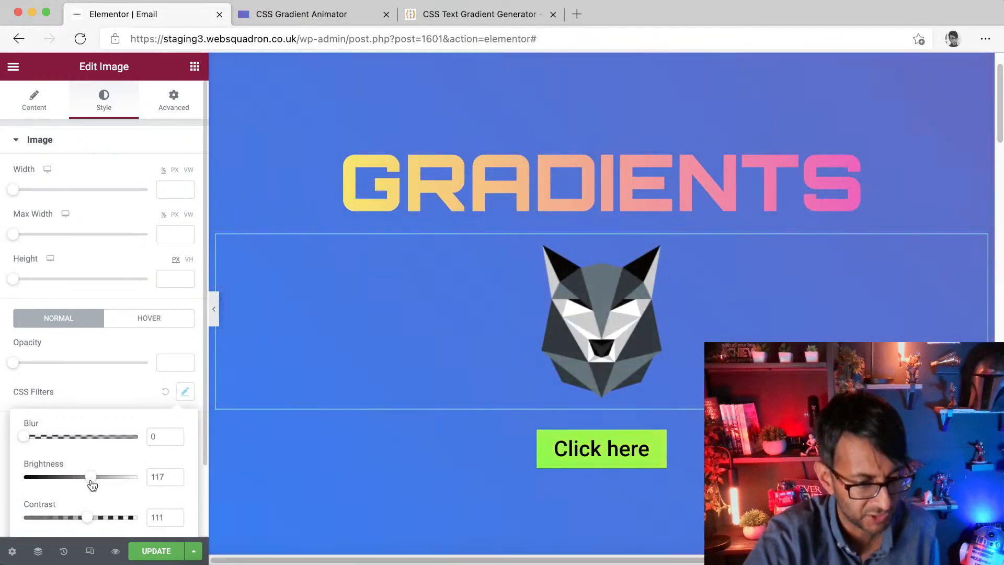
left_click(157, 550)
left_click(214, 312)
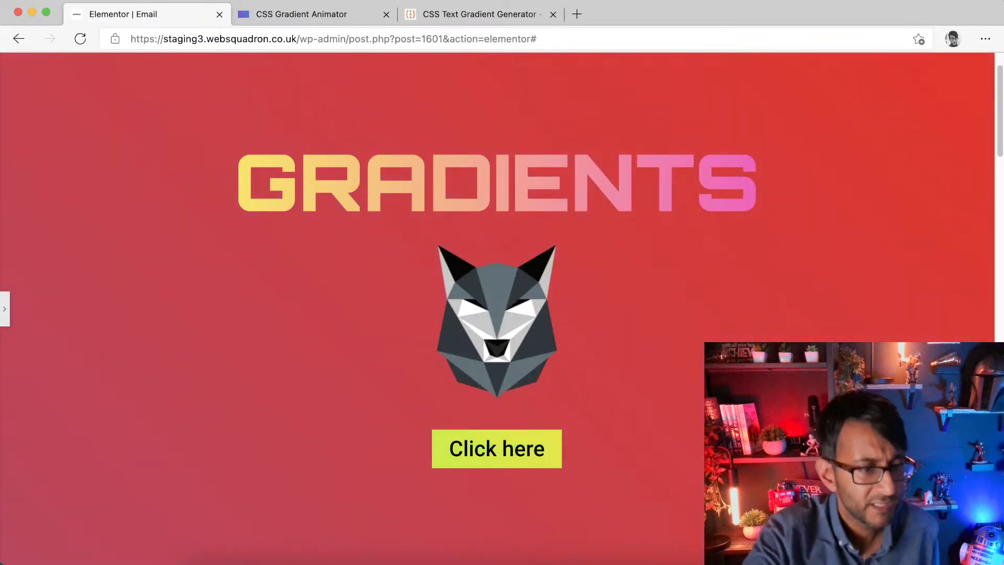
Step: In the gradient animator, enable the WebKit and Gecko vendor prefixes for the generated CSS
left_click(343, 15)
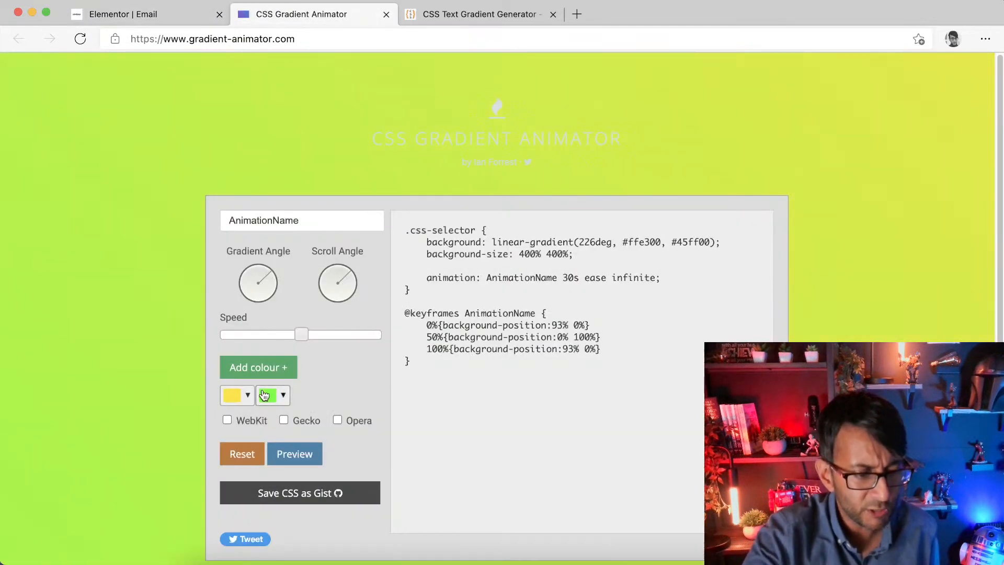
left_click(283, 367)
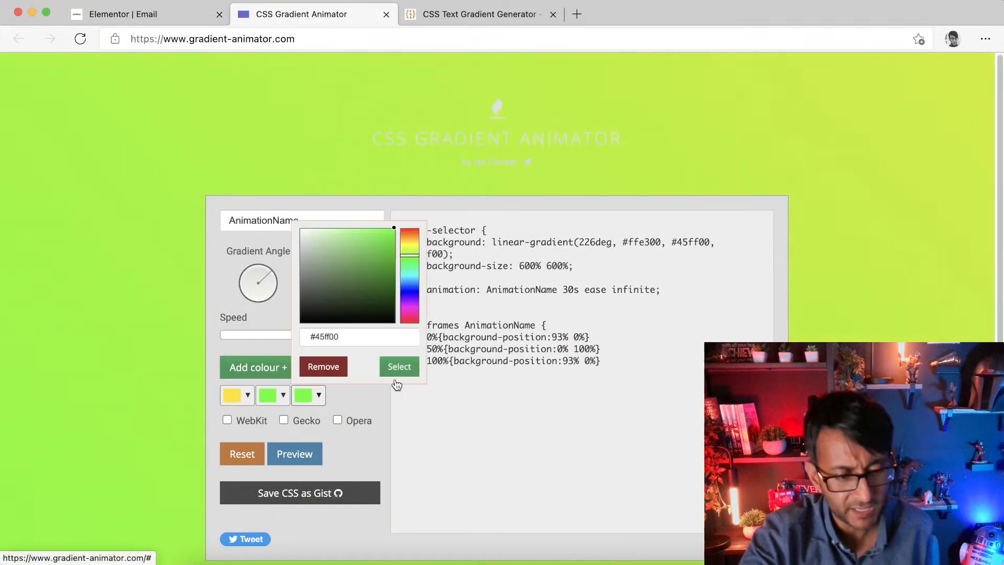
left_click(335, 373)
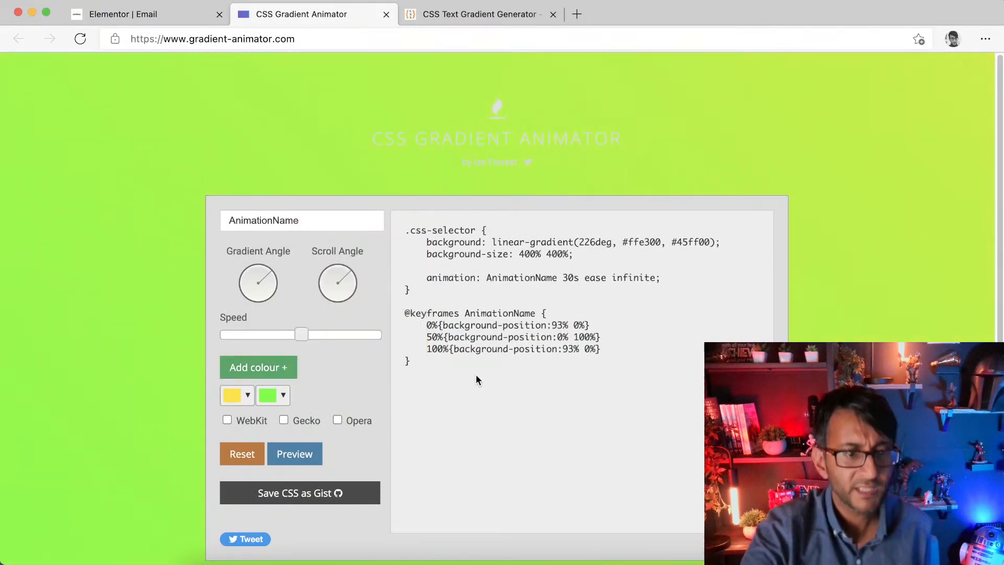
left_click(227, 420)
left_click(283, 420)
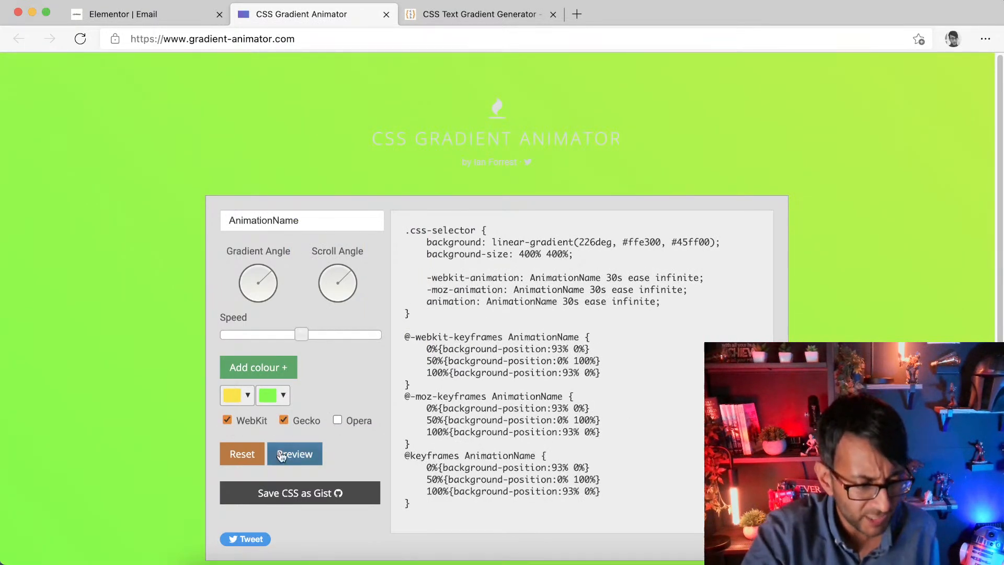
Step: In the gradient animator, turn off all vendor prefixes and adjust the scroll angle dial
left_click(282, 419)
left_click(226, 420)
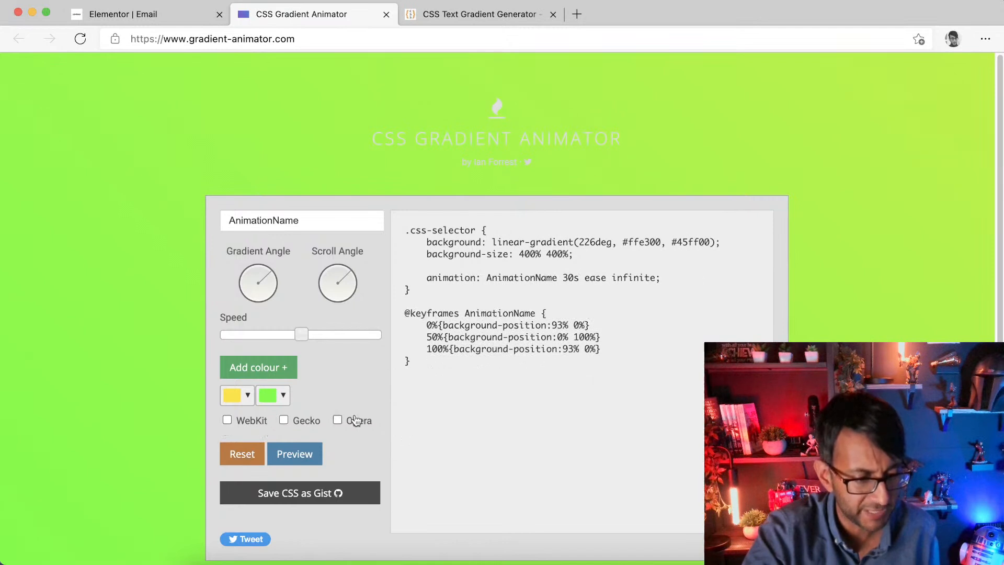
left_click(338, 420)
left_click(338, 421)
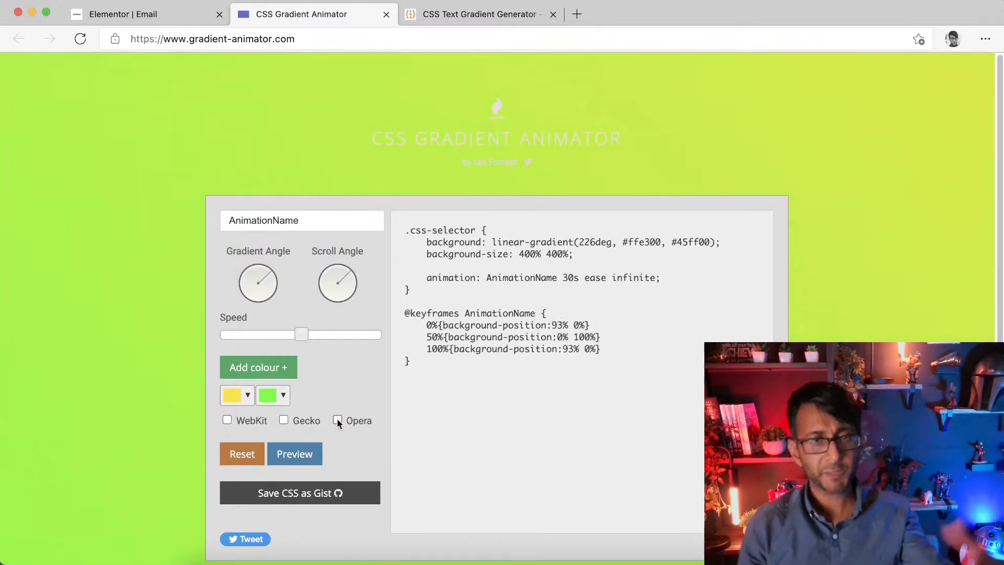
left_click_drag(341, 277, 331, 303)
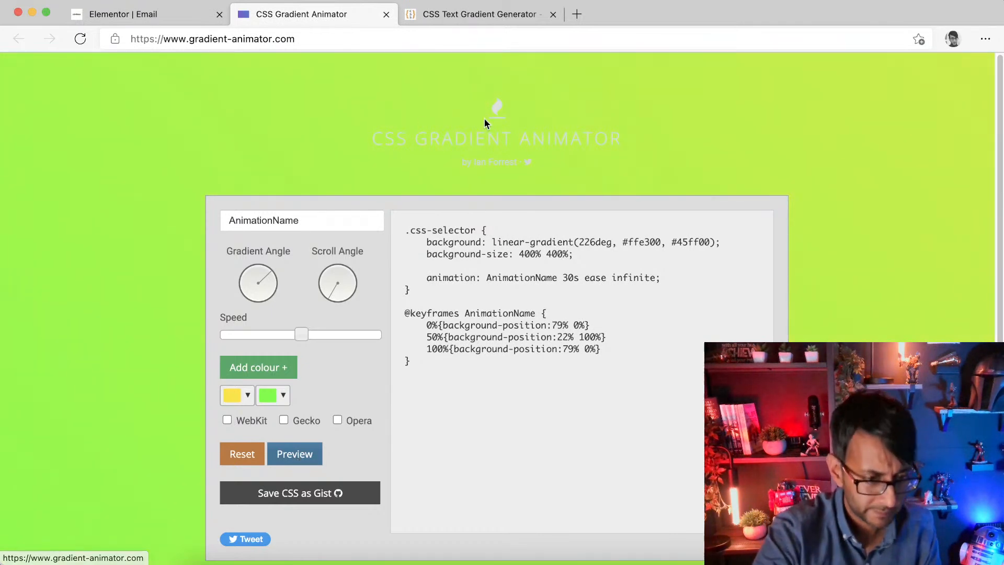
Step: In the CSS text gradient generator, remove the blue stop colour and one of the yellow stop colours
left_click(497, 16)
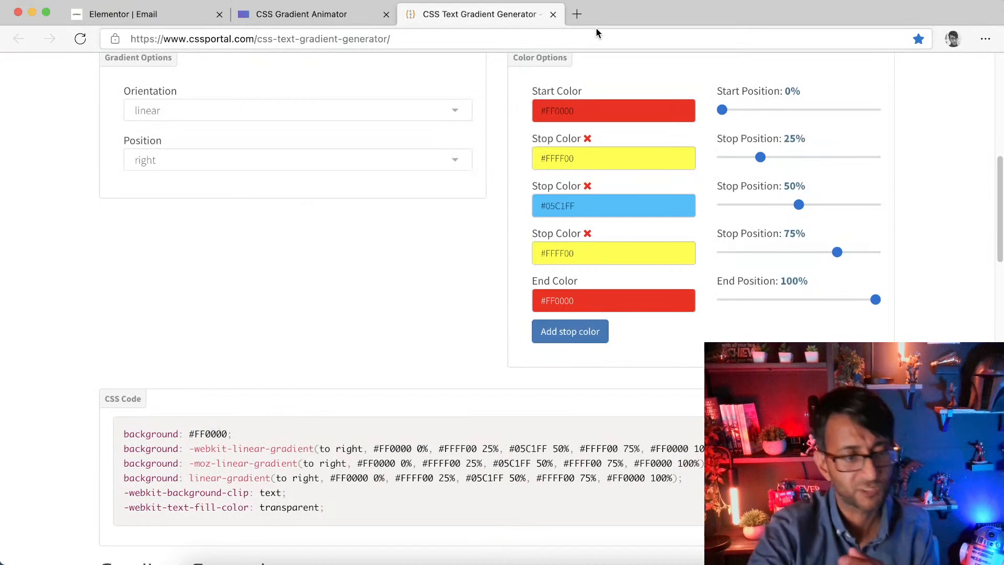
scroll(431, 214, "up", 9)
scroll(524, 275, "down", 4)
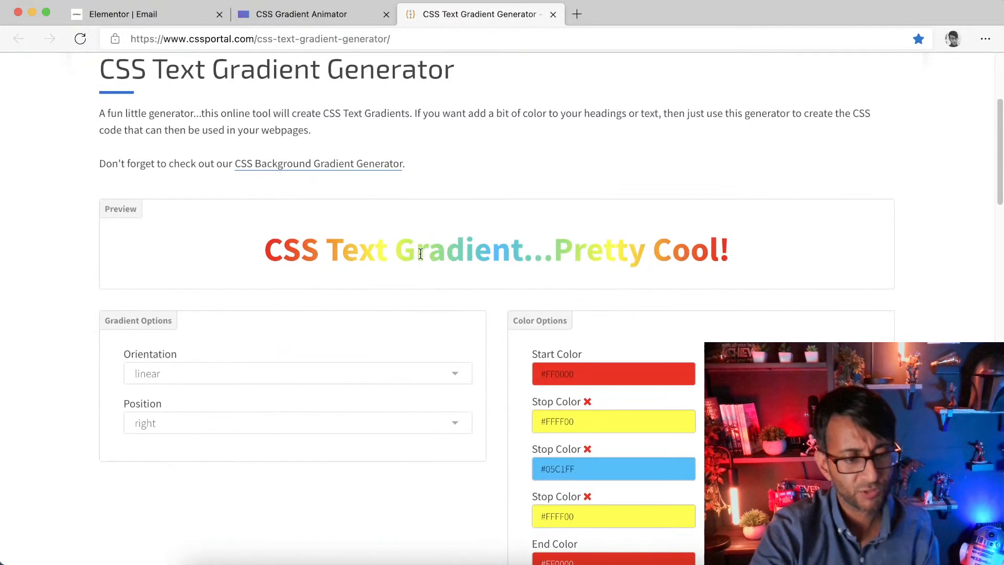
scroll(659, 418, "down", 3)
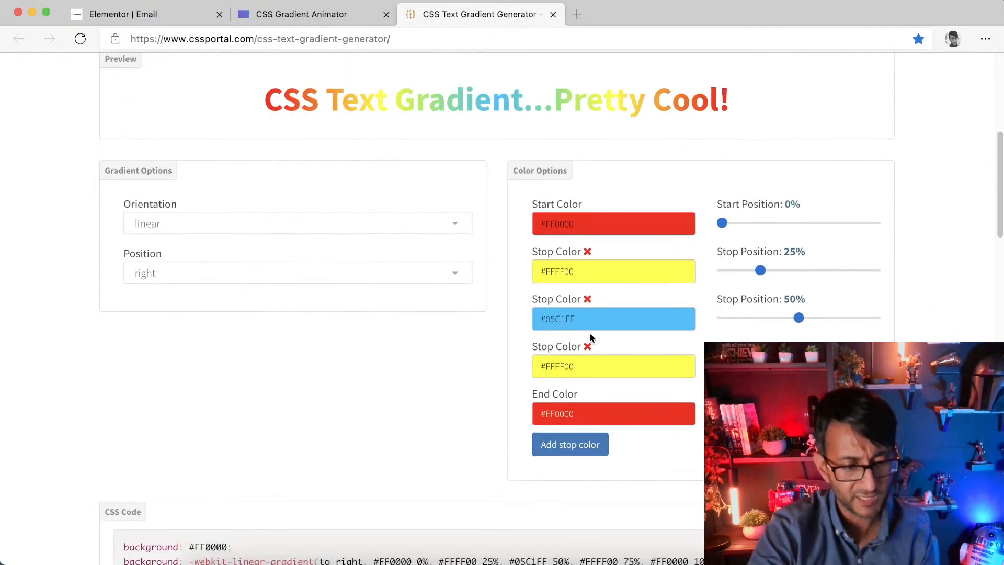
left_click(588, 300)
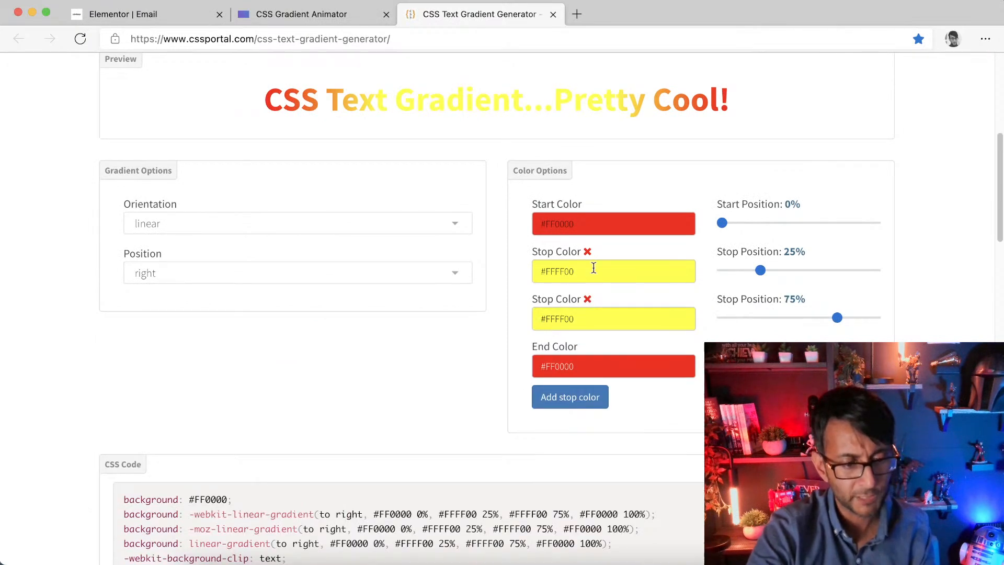
left_click(588, 252)
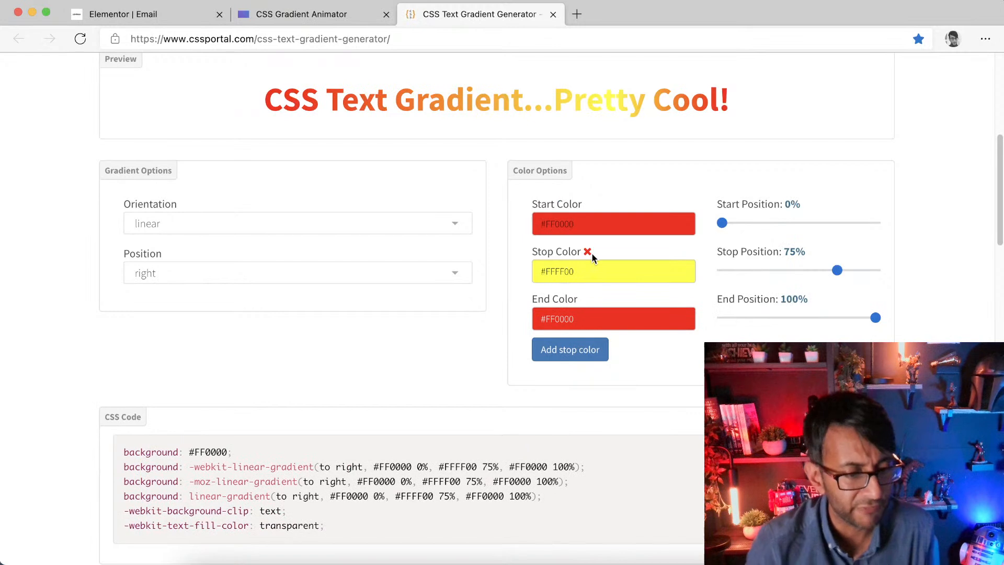
Step: Set the text gradient's start position to 38% and the stop position to 55%, with the end at 100%
left_click_drag(835, 271, 785, 270)
left_click_drag(727, 225, 781, 224)
left_click_drag(878, 320, 804, 318)
left_click_drag(785, 276, 807, 272)
left_click_drag(804, 318, 876, 318)
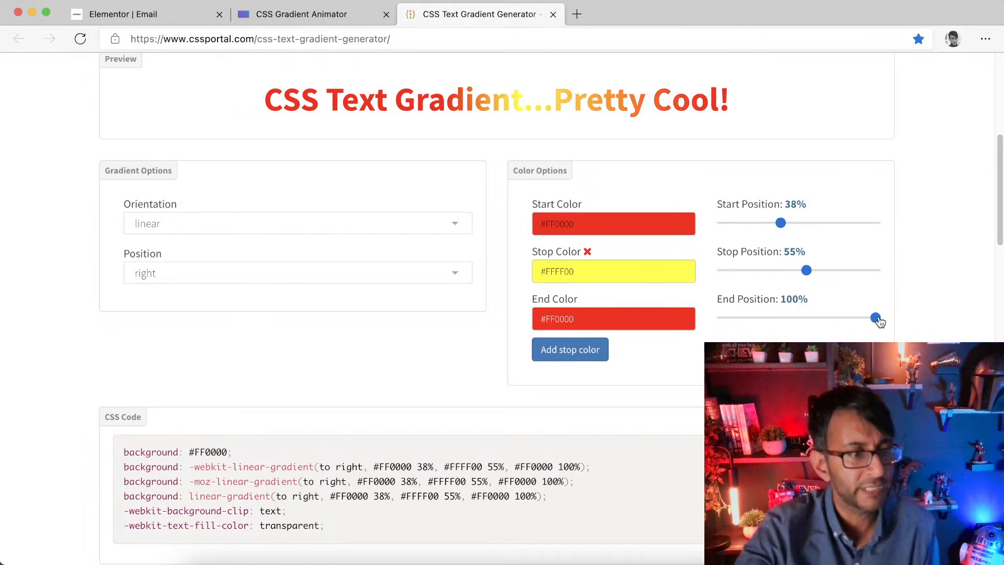
Step: Change the section's gradient animation duration in its custom CSS to 1s and update the page
left_click(152, 17)
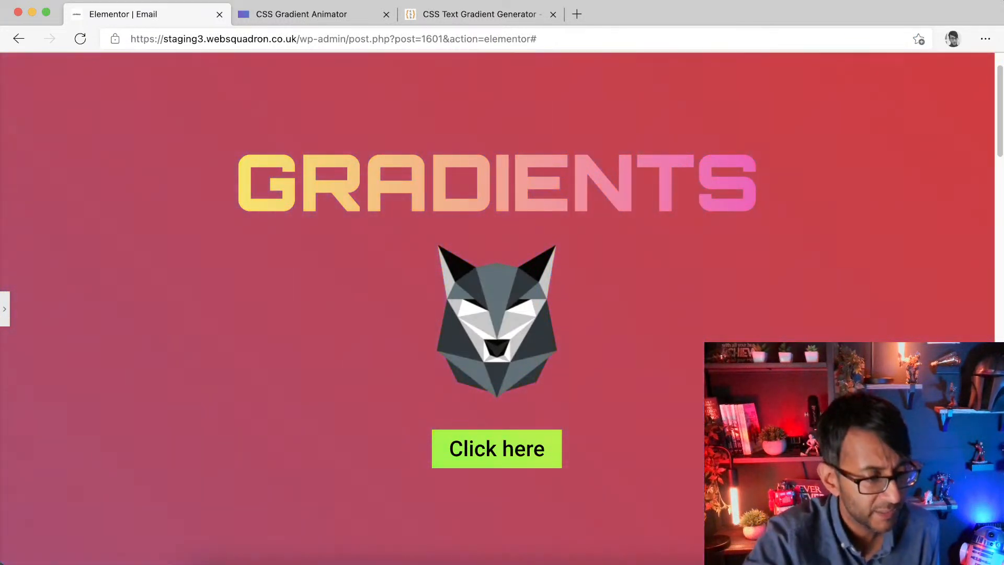
left_click(6, 309)
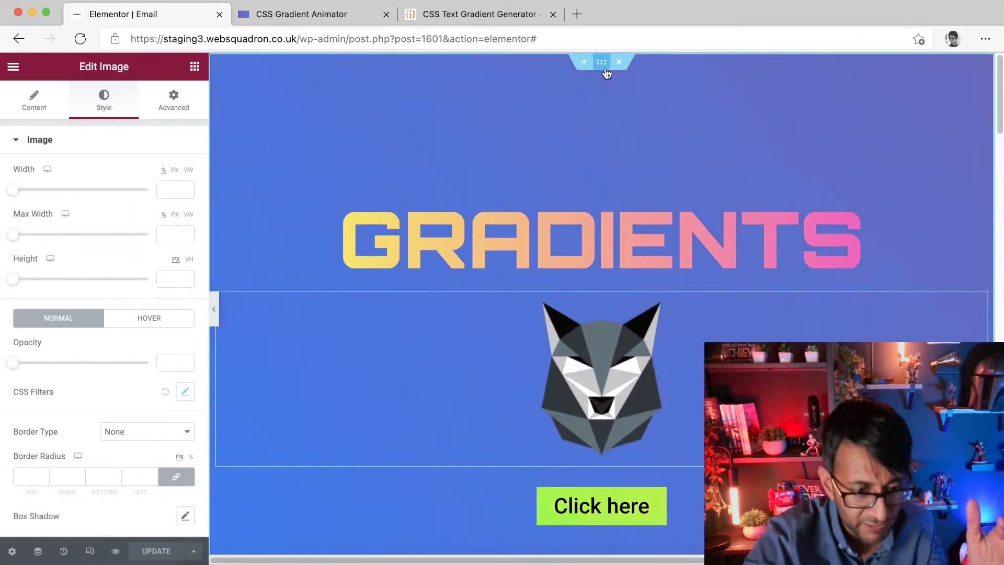
left_click(602, 62)
left_click(160, 482)
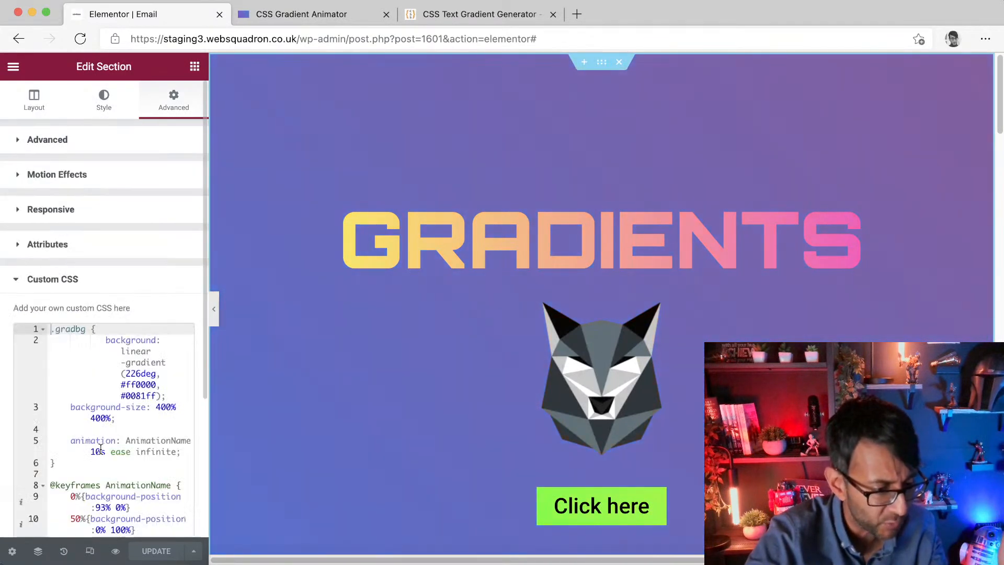
left_click(101, 451)
key("BackSpace")
left_click(167, 548)
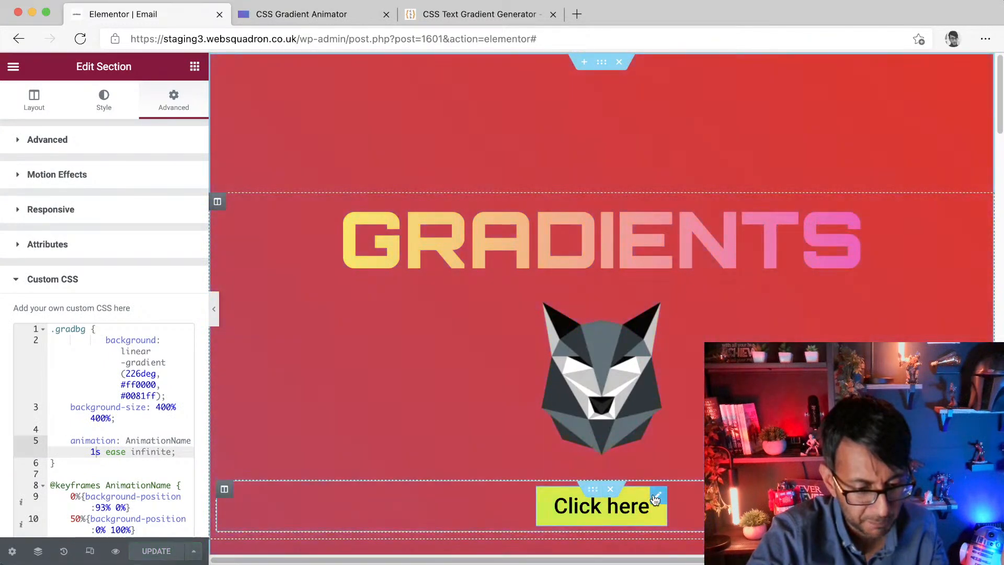
Step: Change the button's gradient animation duration in its custom CSS to 1s, update and preview the page
left_click(595, 490)
scroll(130, 502, "down", 4)
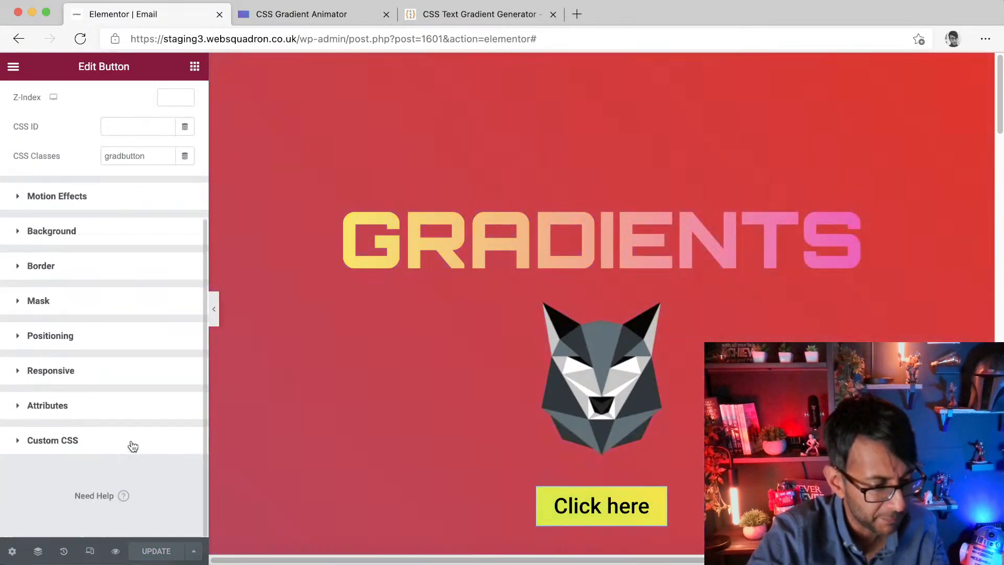
left_click(128, 443)
scroll(109, 518, "down", 2)
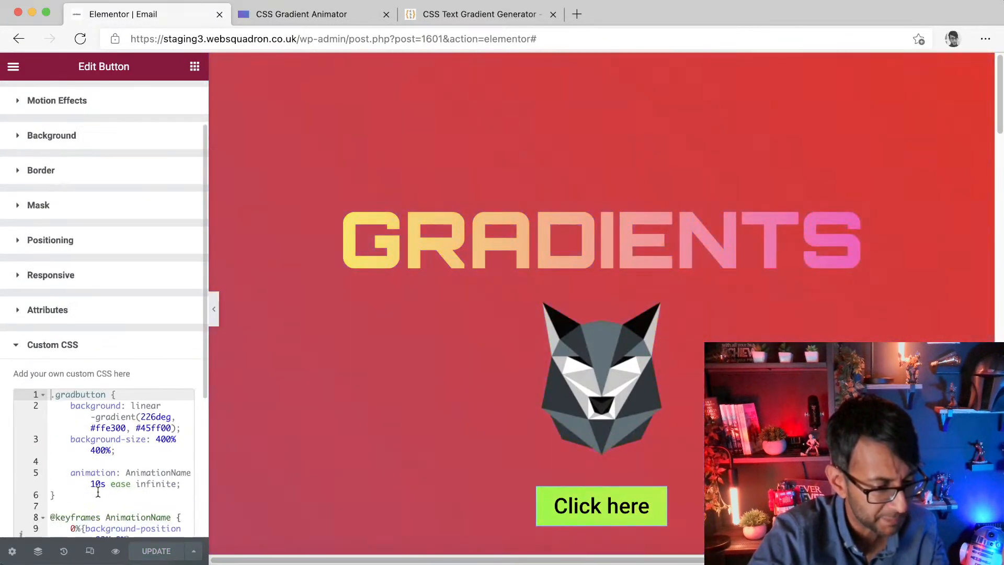
left_click(99, 484)
key("BackSpace")
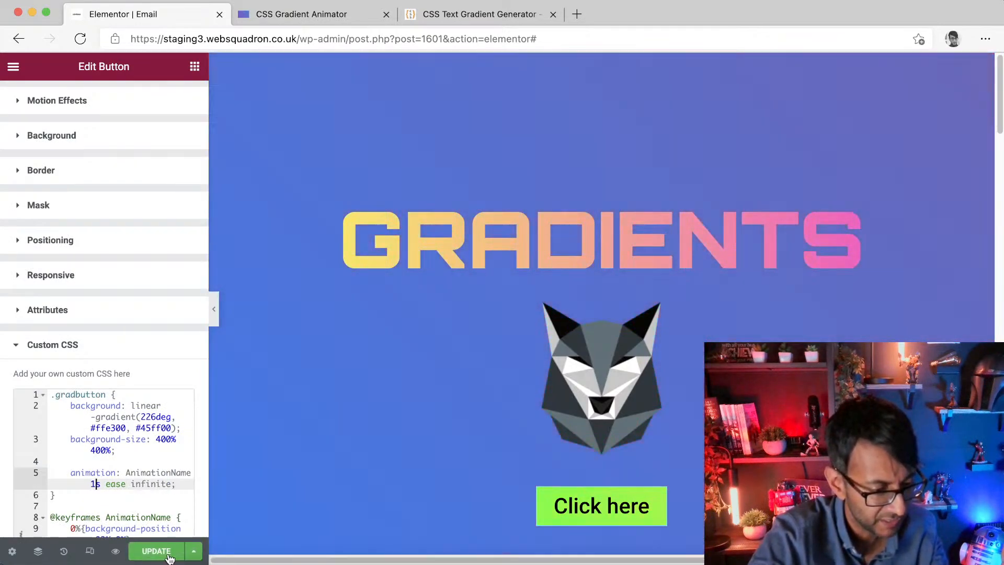
left_click(156, 551)
left_click(214, 312)
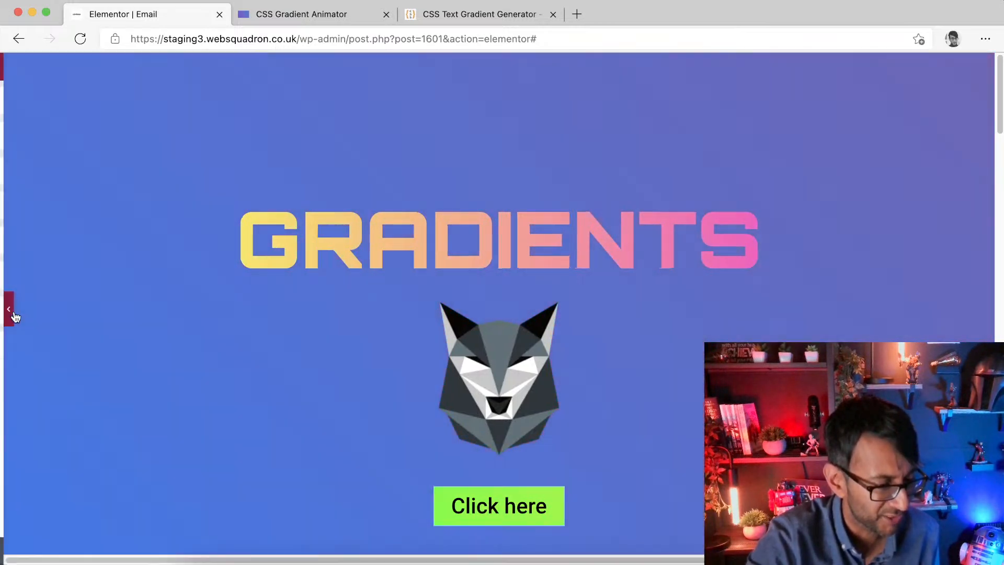
Step: Revert the page in History to the image brightness edit and update the page
left_click(5, 308)
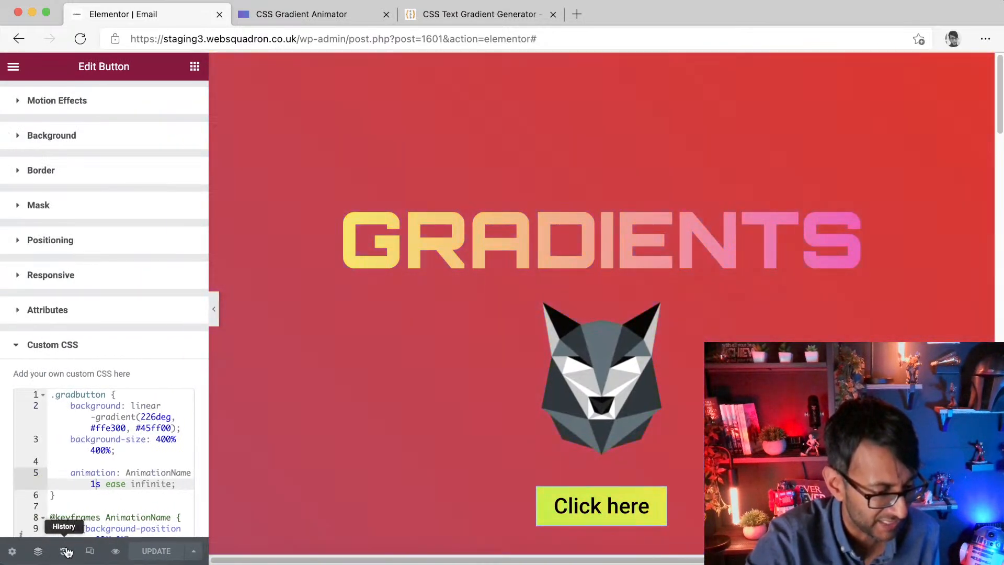
left_click(63, 551)
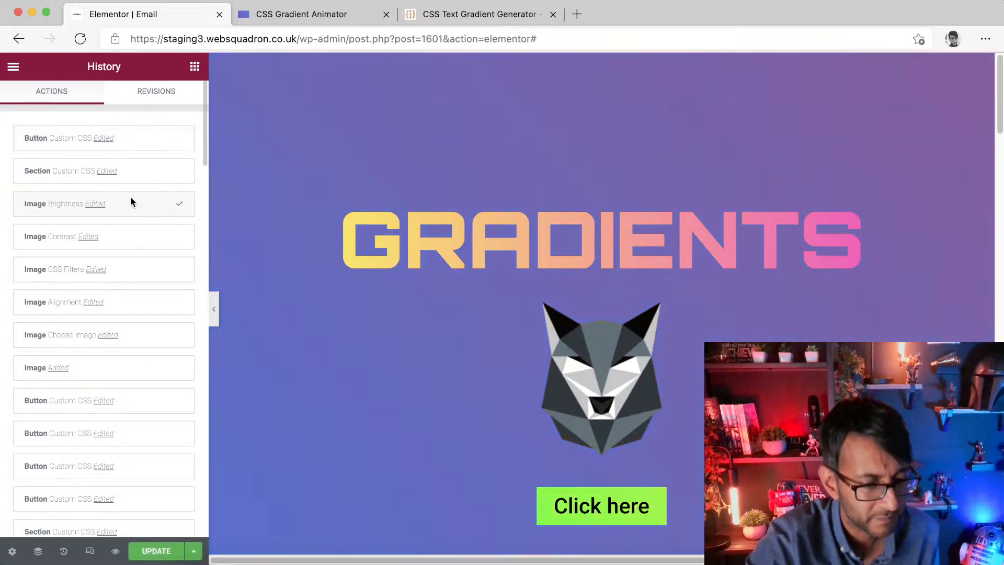
left_click(130, 204)
left_click(153, 551)
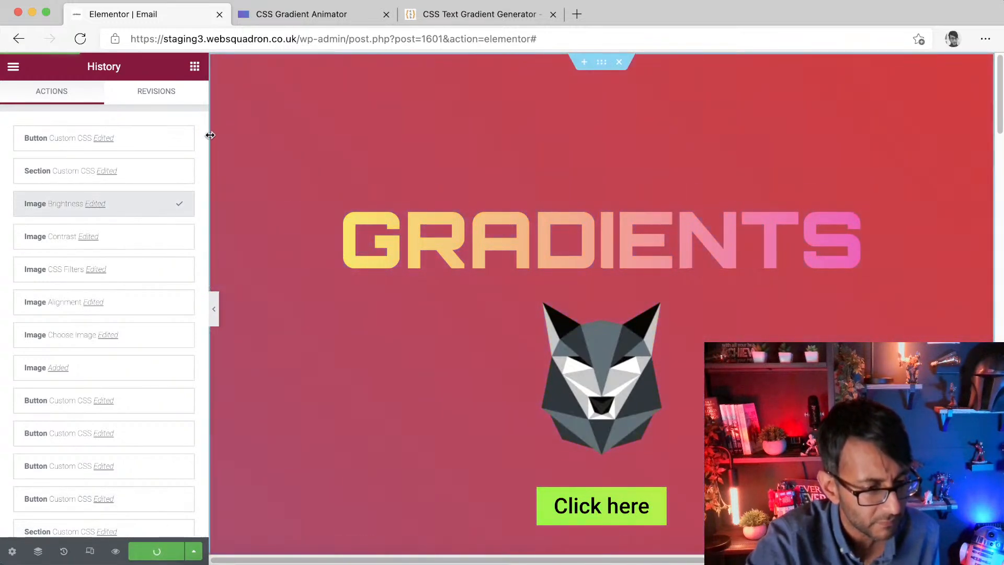
Step: Edit the heading's title to add a second line reading TEXT HELLO
left_click(193, 67)
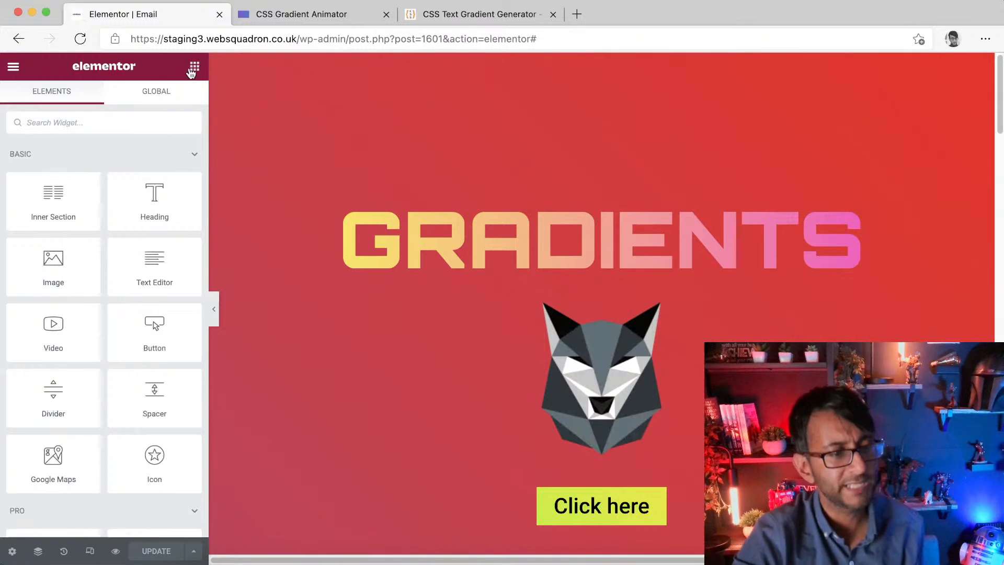
left_click(644, 216)
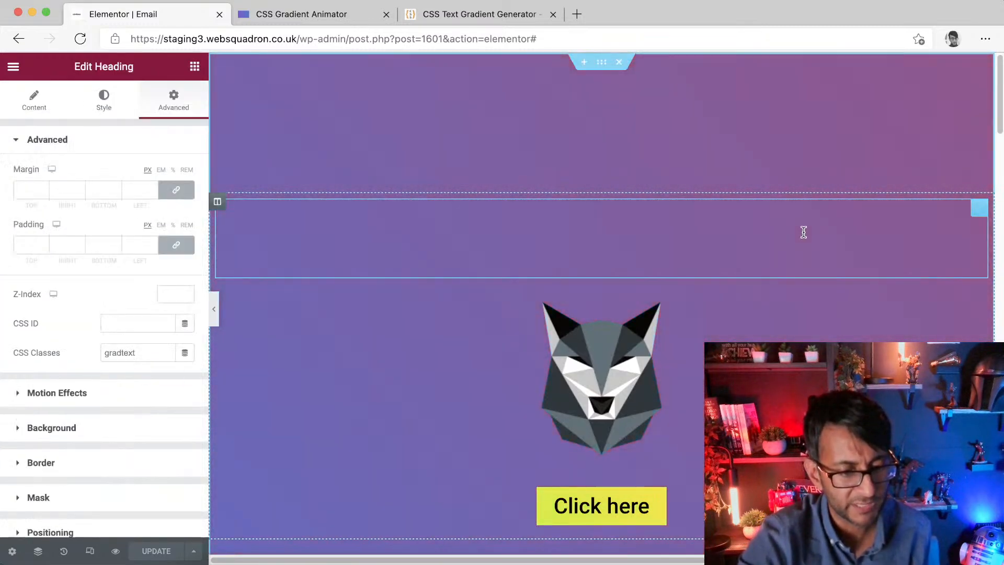
left_click(41, 108)
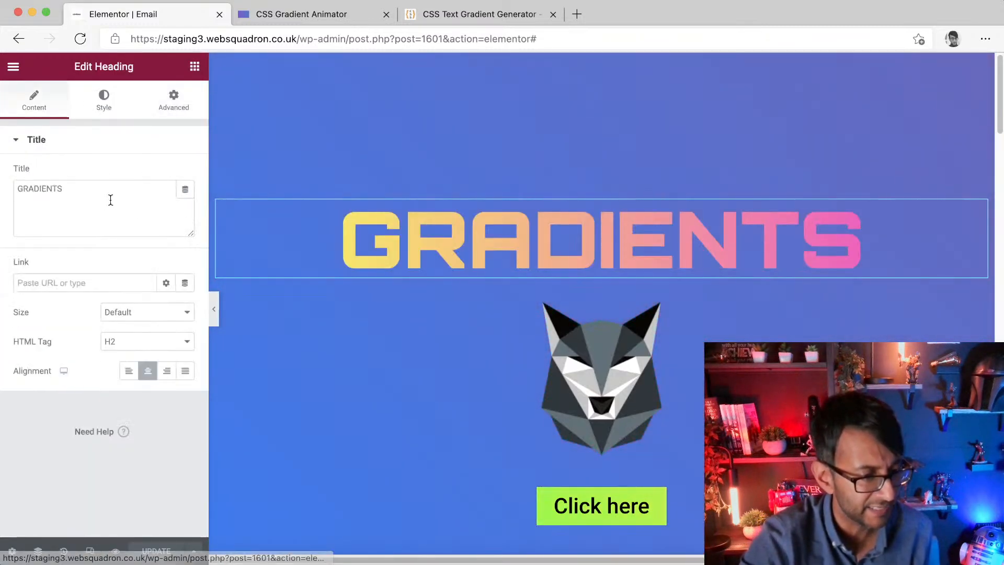
left_click(821, 255)
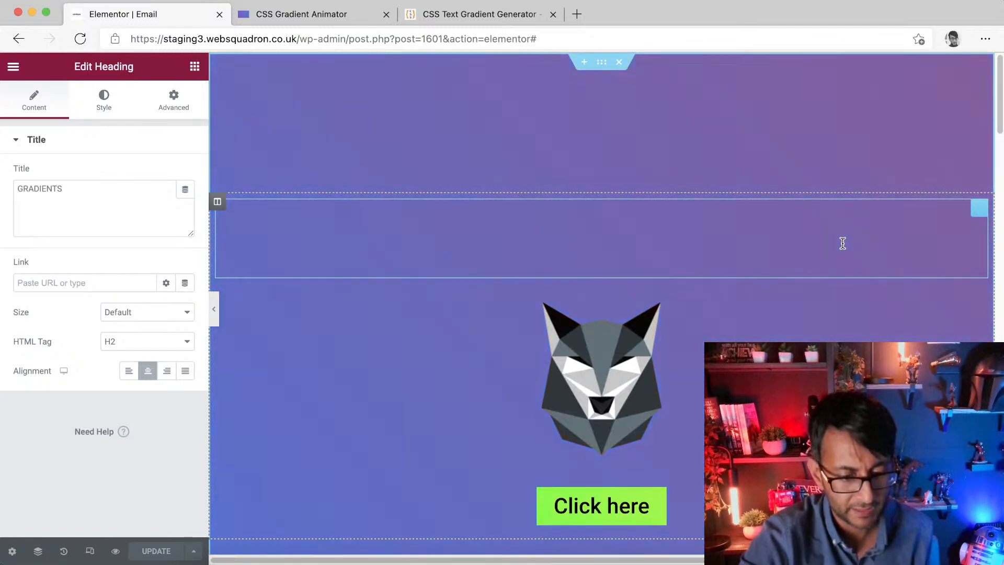
key("Return")
type("TEXT")
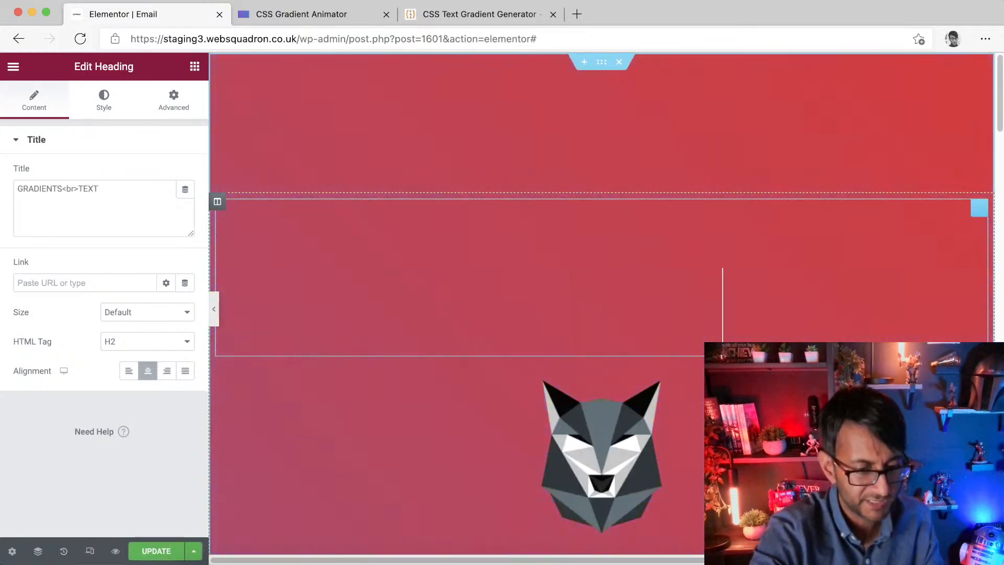
type(" HELLO")
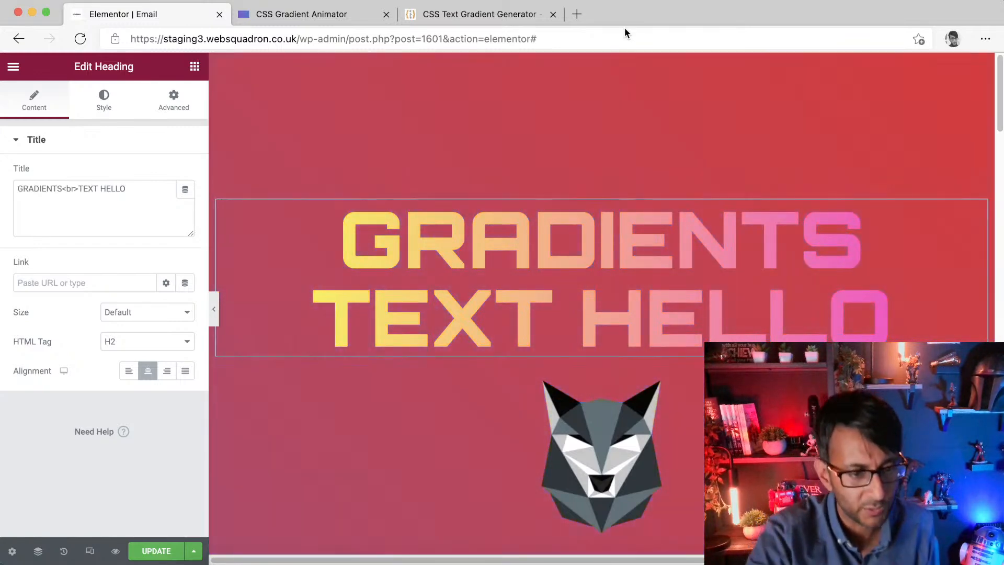
Step: Set the section's top padding to 50
left_click(603, 67)
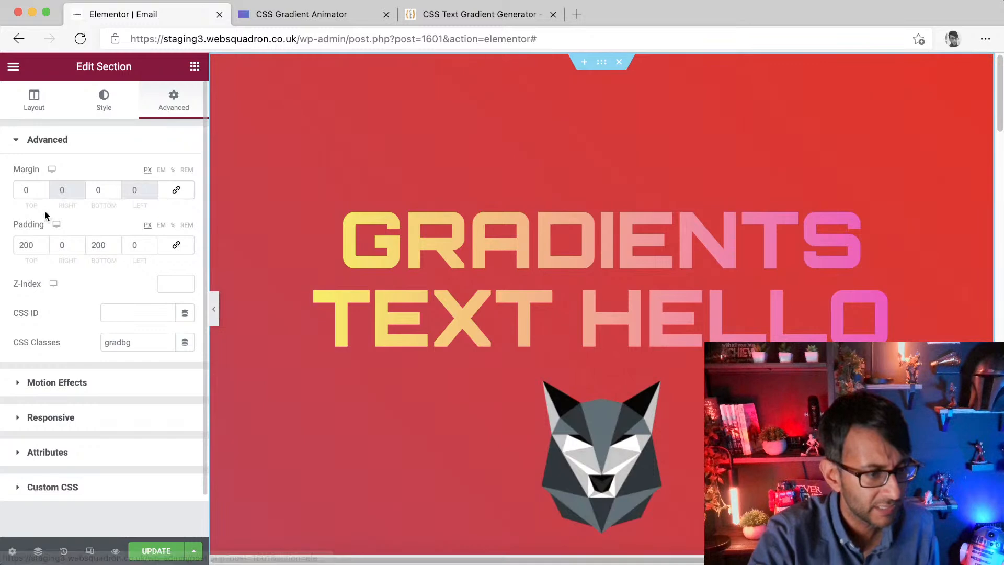
double_click(31, 236)
type("50")
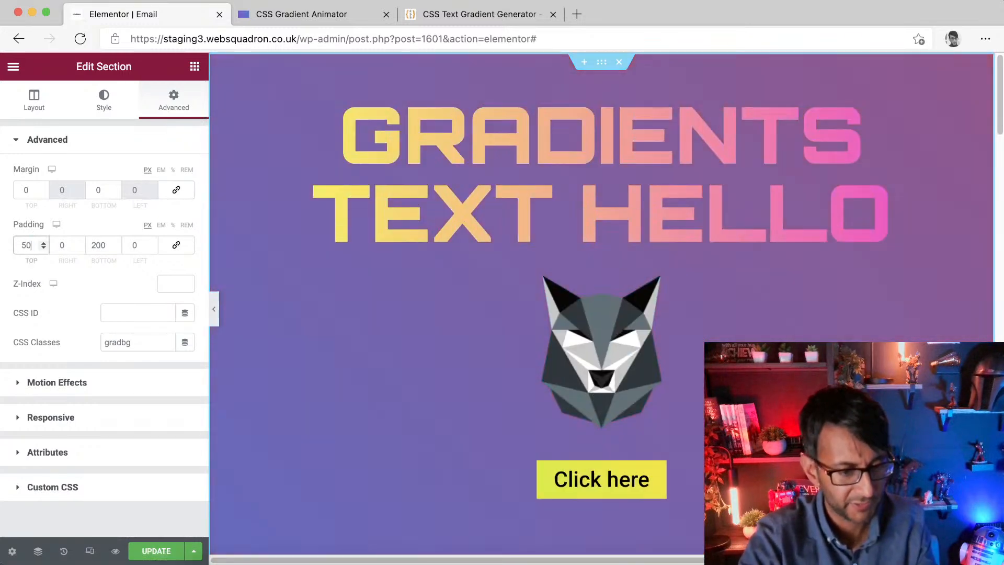
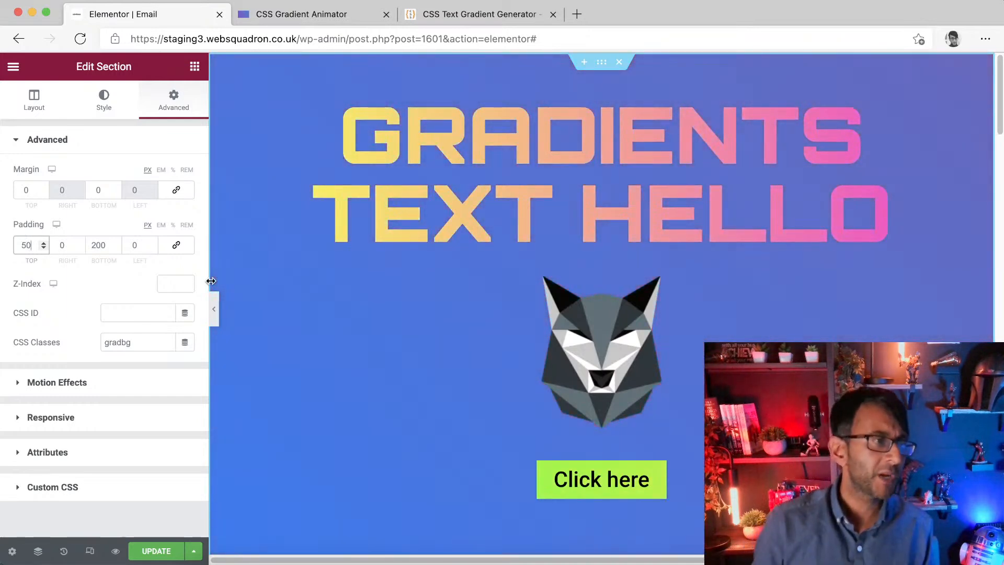
Step: Select the gradient animator's CSS code and look over the text gradient generator before returning to the editor
left_click(320, 15)
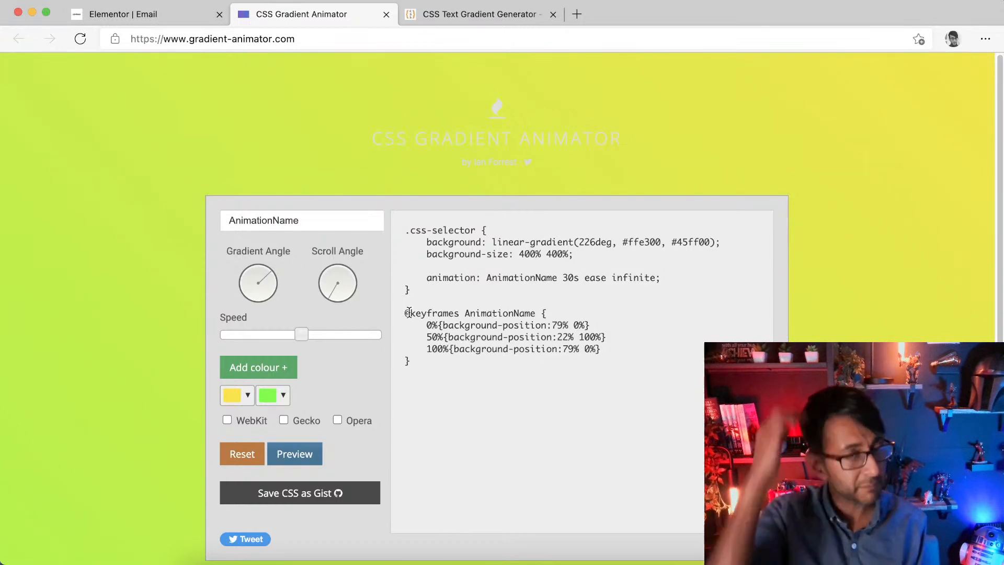
left_click_drag(499, 407, 386, 228)
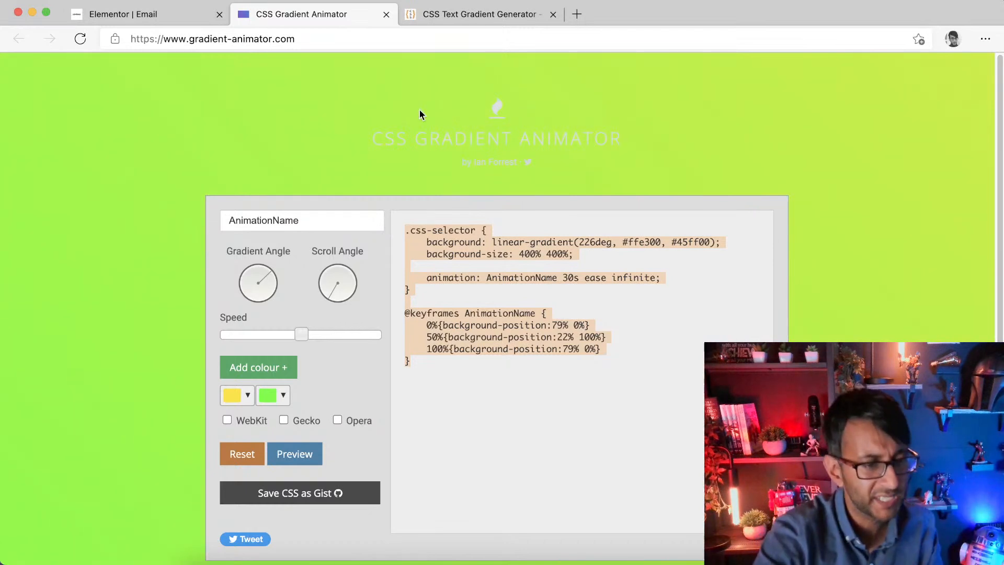
left_click(524, 17)
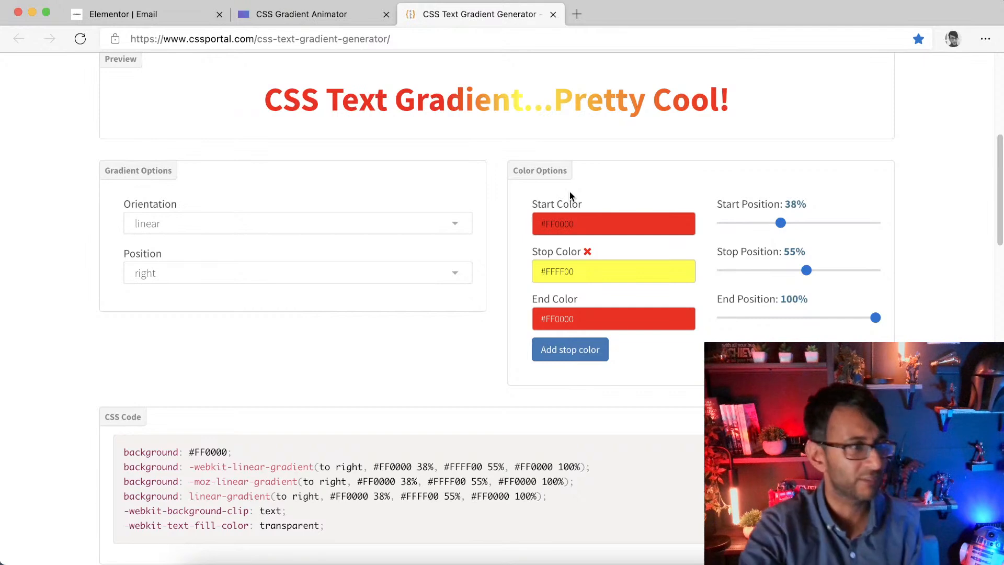
left_click(166, 15)
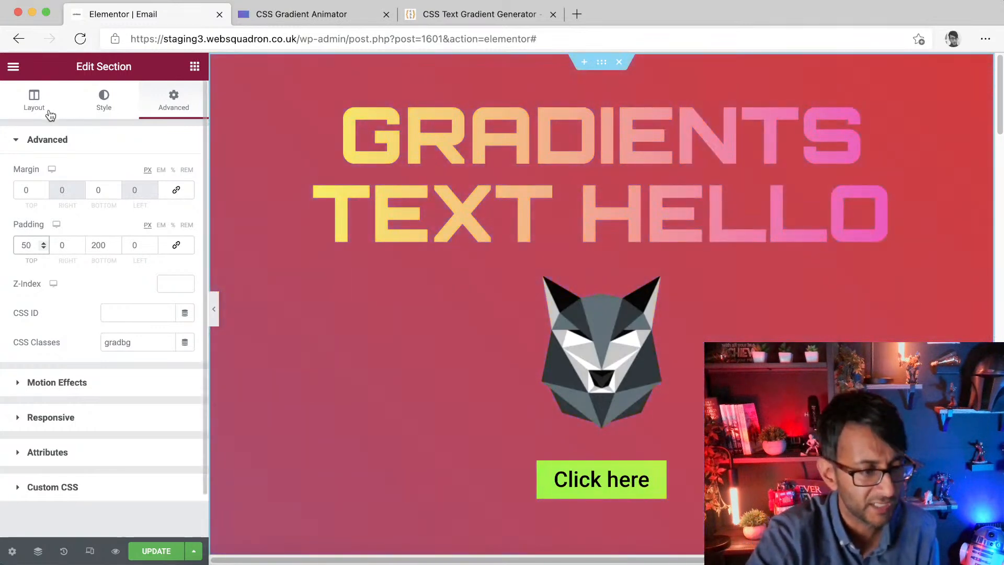
Step: Set the section's background type to gradient with the global New Item #2 colour as its first colour
left_click(99, 99)
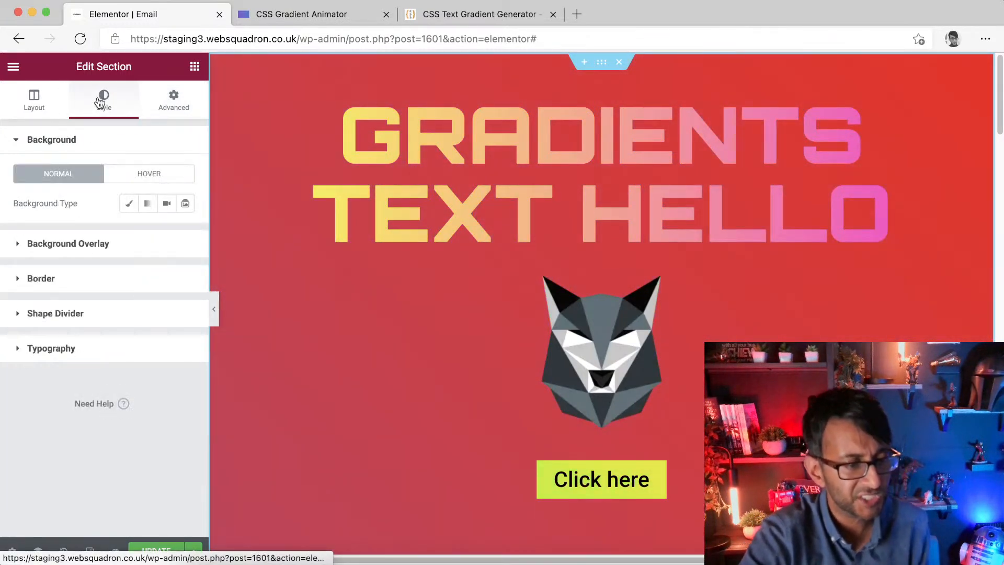
left_click(129, 204)
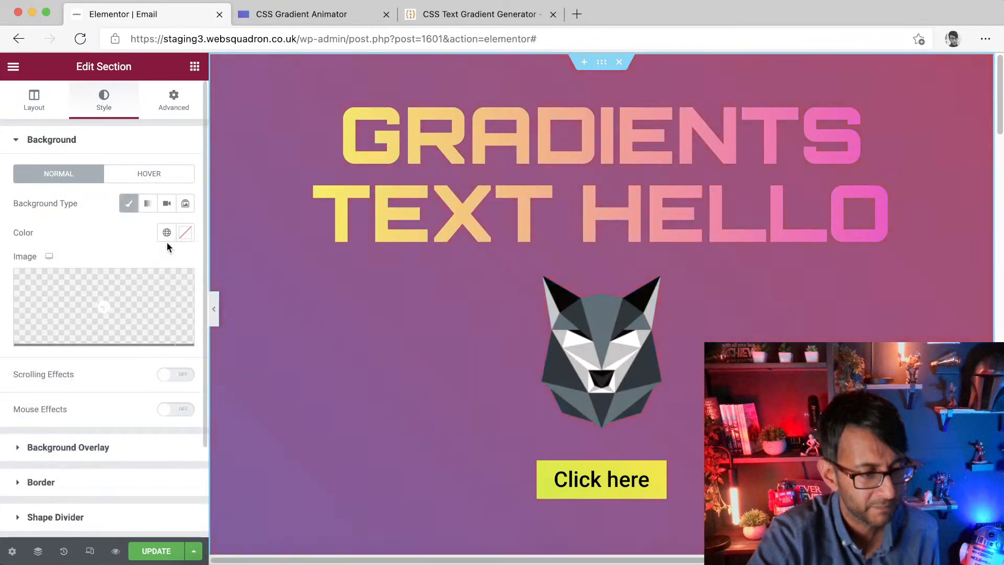
left_click(147, 203)
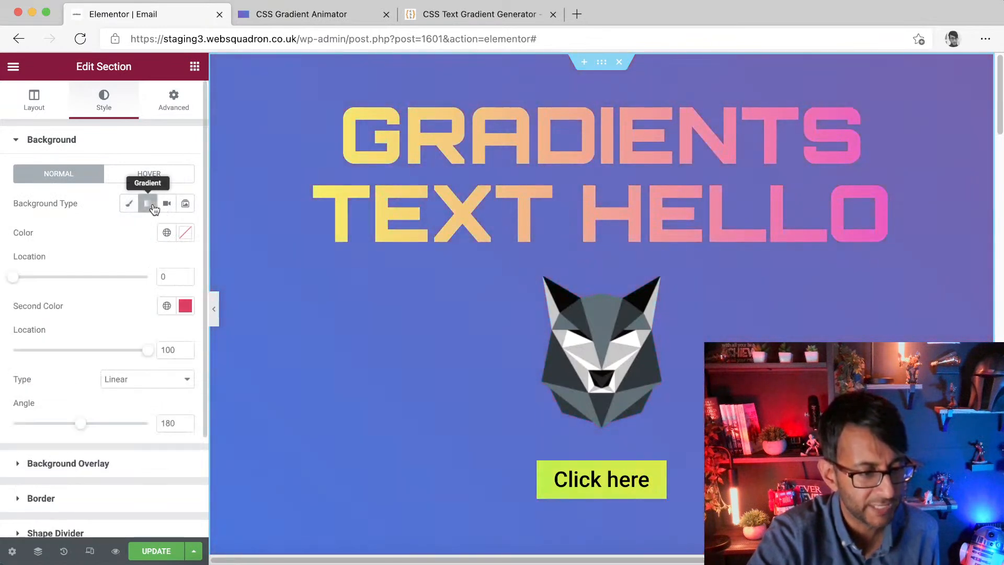
left_click(166, 233)
left_click(84, 376)
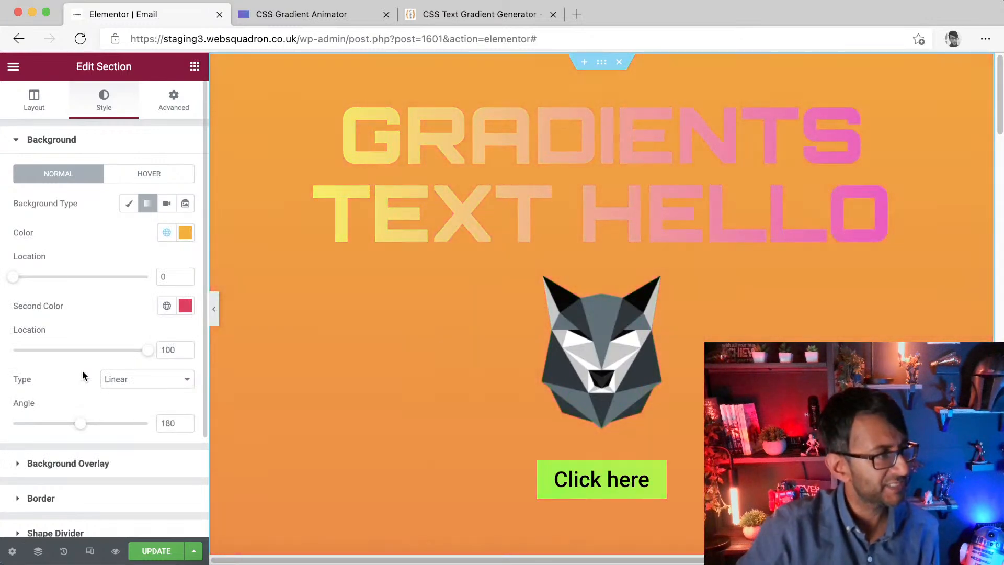
left_click(166, 233)
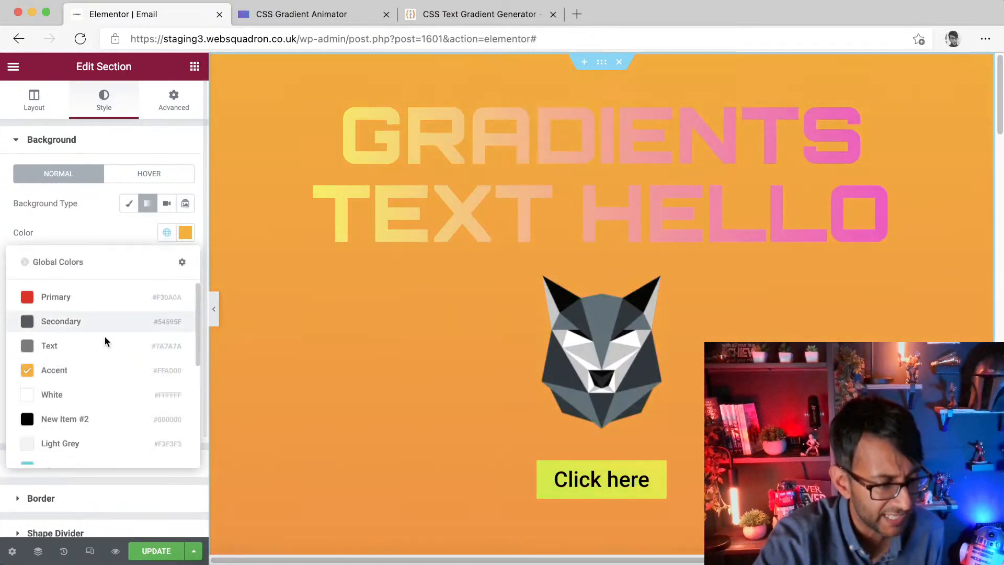
left_click(64, 427)
Step: Make the second gradient colour fully transparent and set both locations to 44 and the angle to 150
left_click(178, 311)
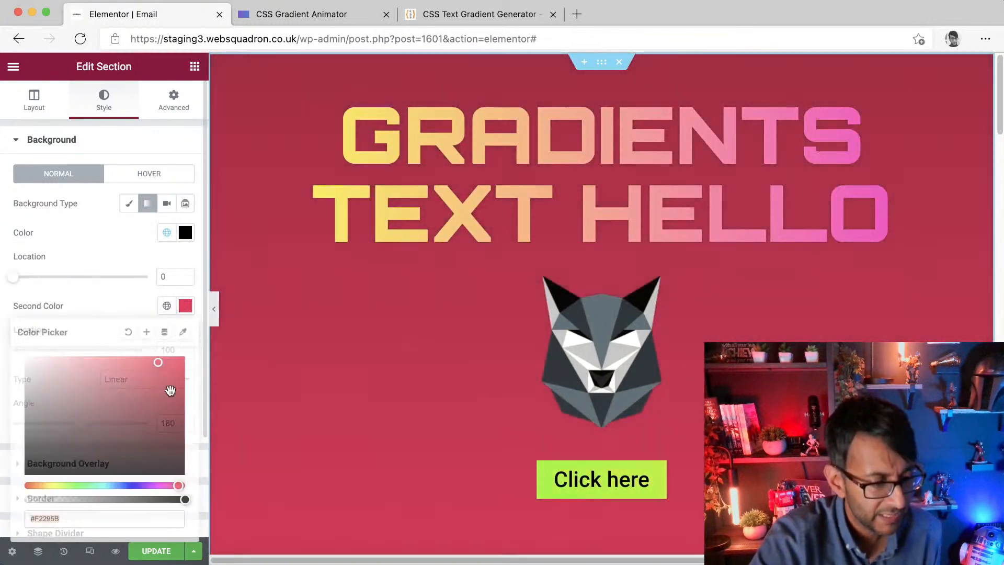
left_click_drag(183, 501, 26, 501)
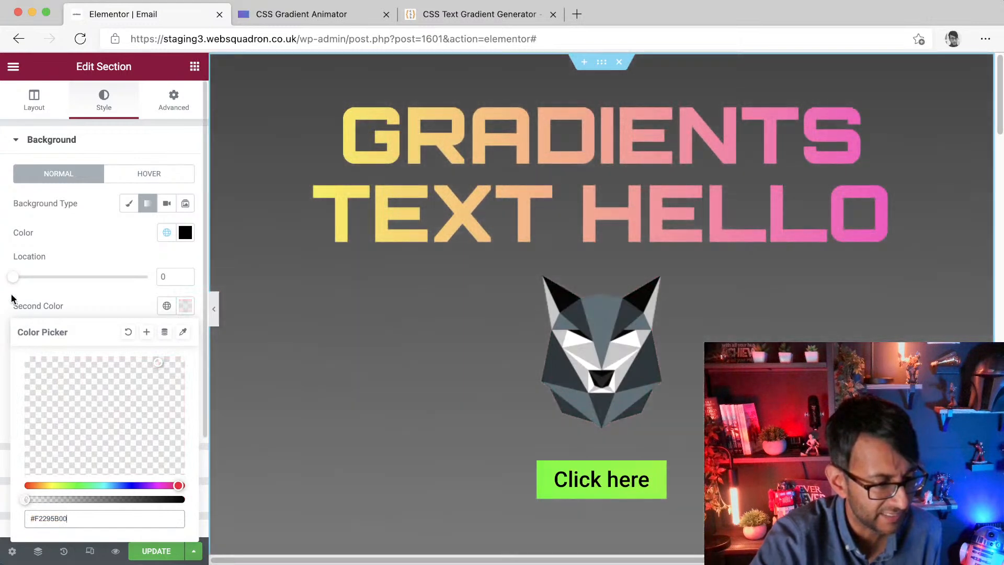
left_click(12, 300)
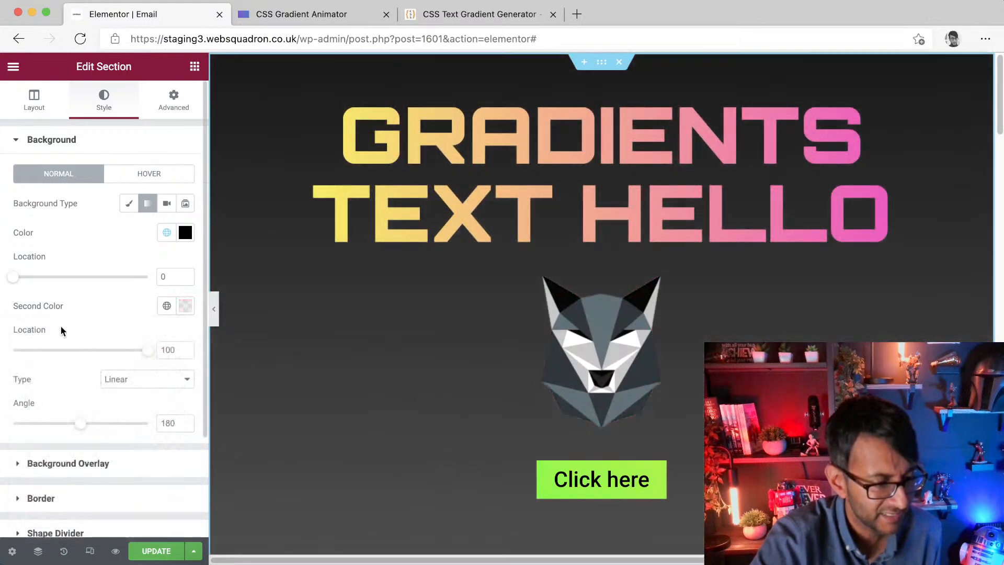
left_click_drag(139, 352, 77, 352)
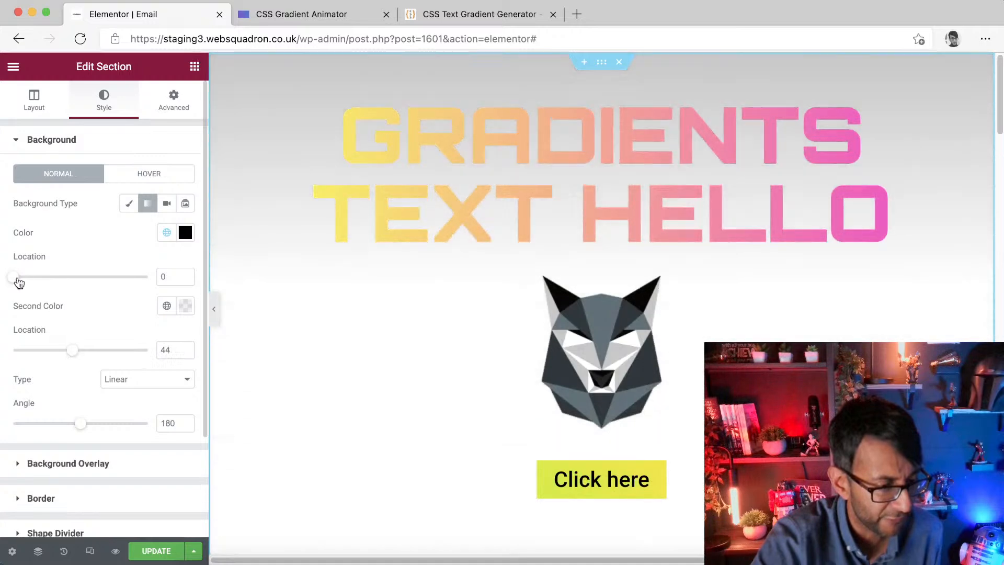
left_click_drag(14, 277, 62, 277)
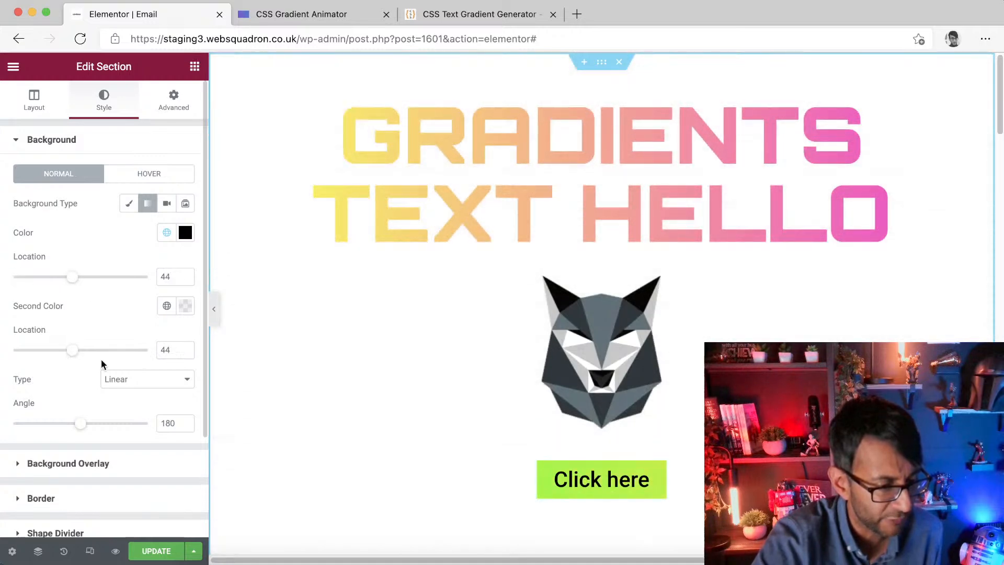
left_click_drag(135, 425, 68, 423)
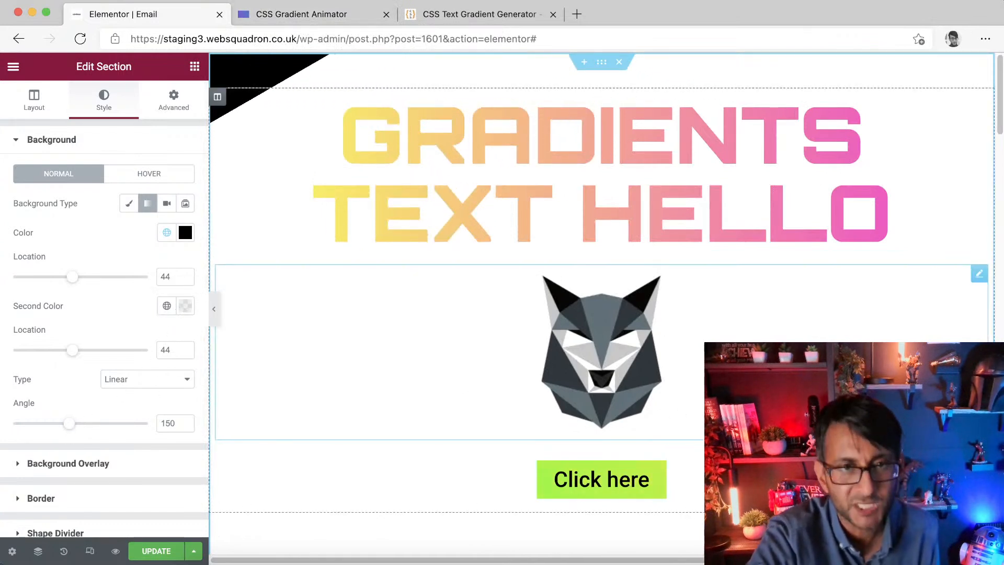
Step: Set the second gradient colour to opaque red #F22929
left_click(186, 306)
left_click(22, 484)
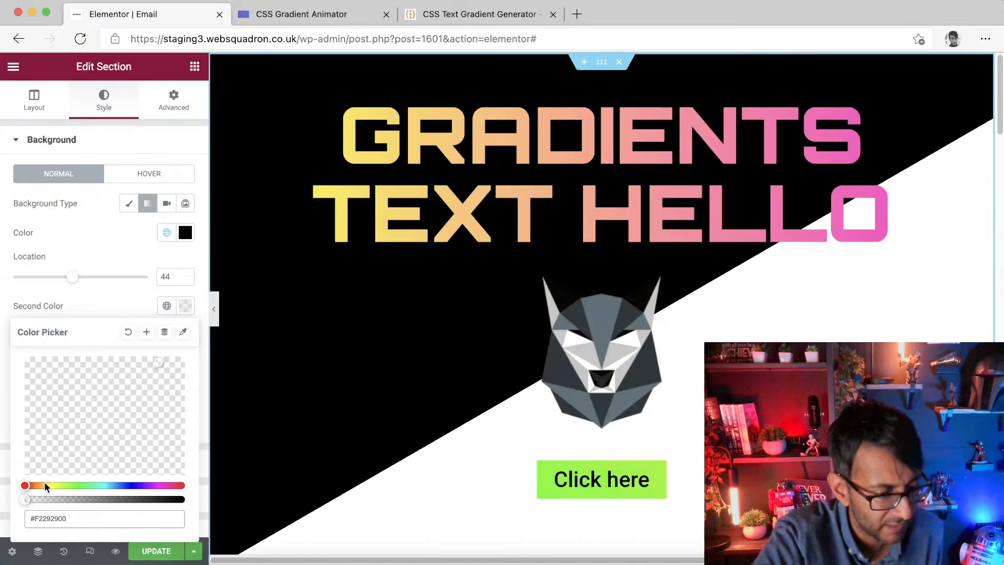
left_click_drag(25, 503, 184, 501)
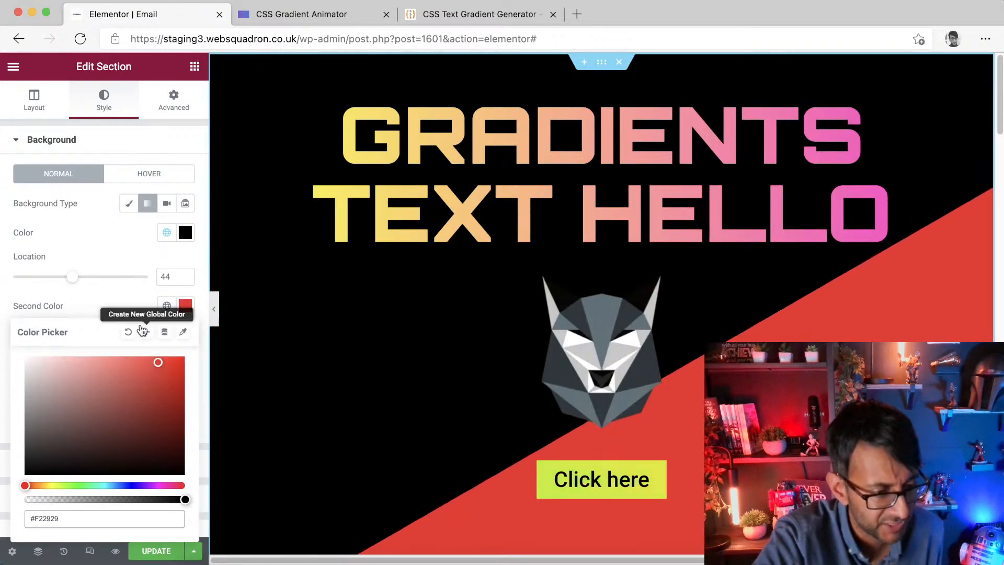
left_click(118, 254)
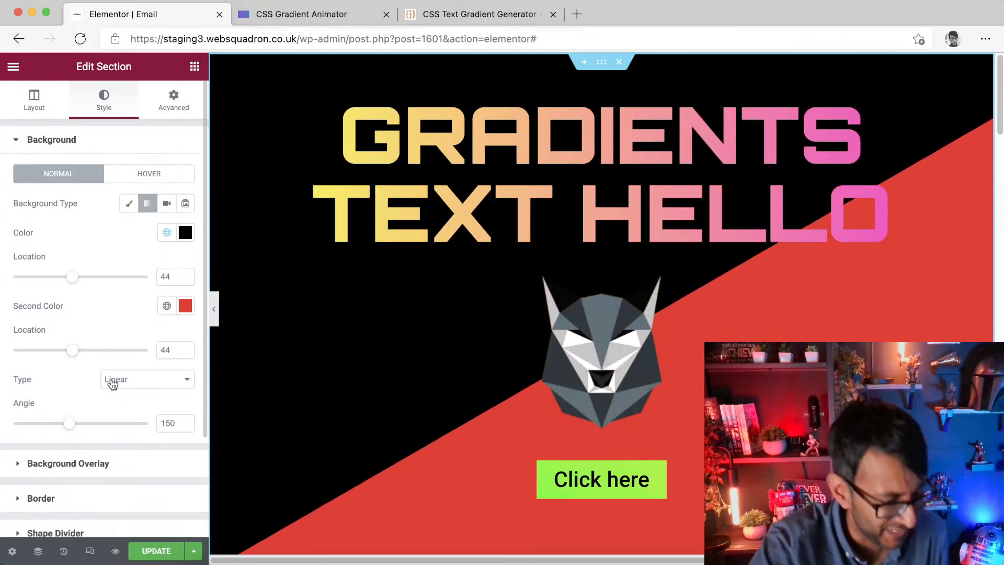
Step: Step back through the History entries to the section colour edit
left_click(63, 551)
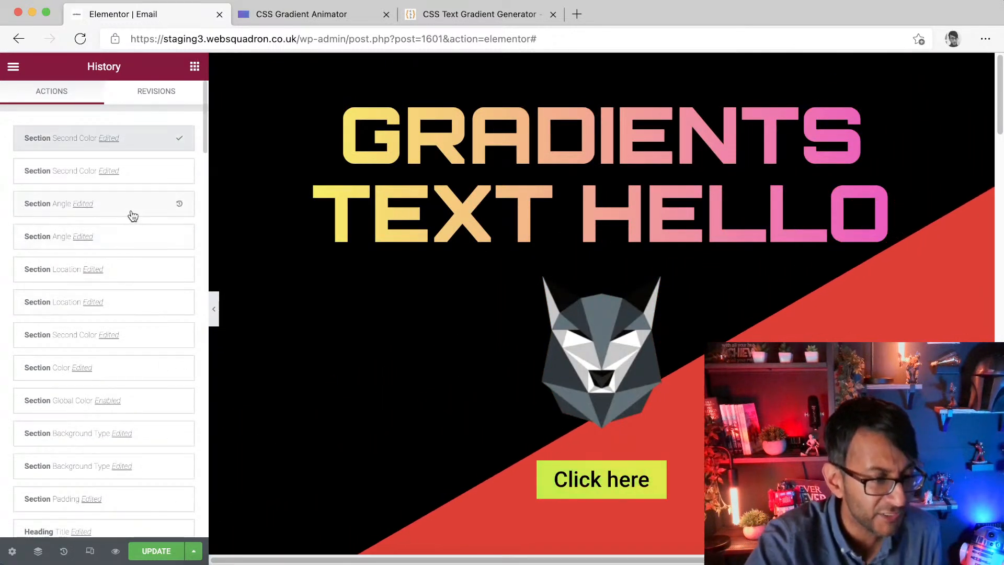
left_click(131, 206)
left_click(126, 238)
left_click(124, 267)
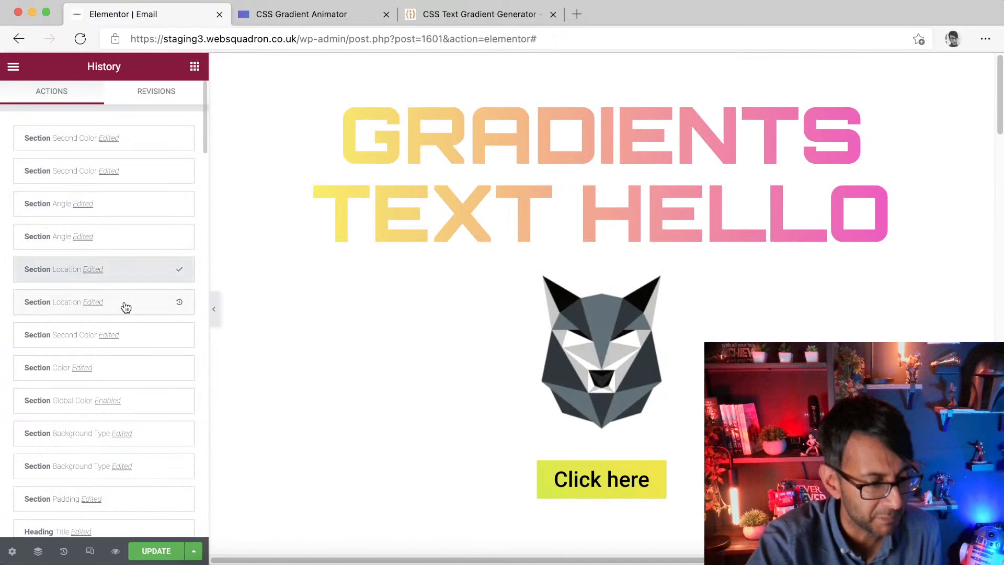
left_click(138, 336)
left_click(136, 372)
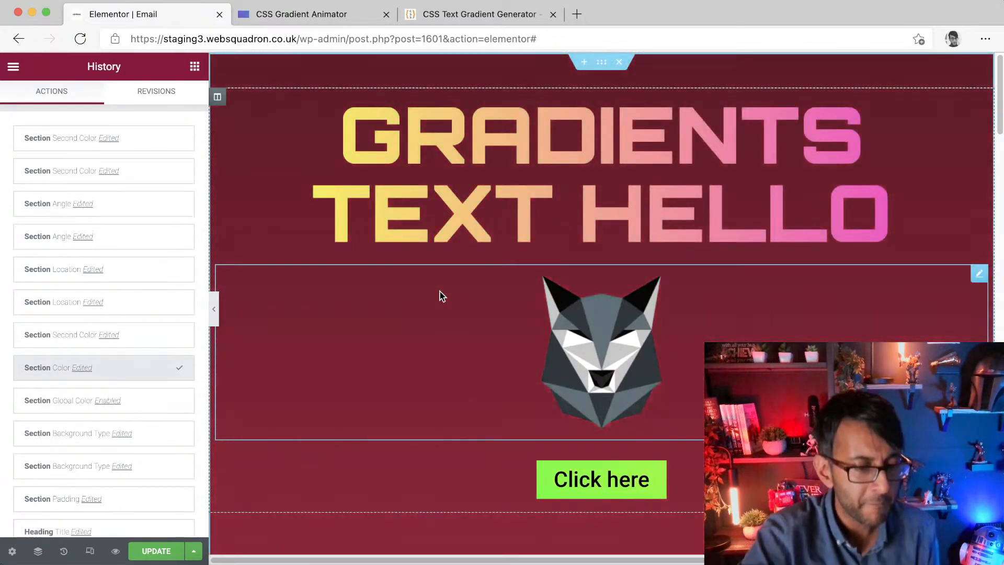
left_click(441, 291)
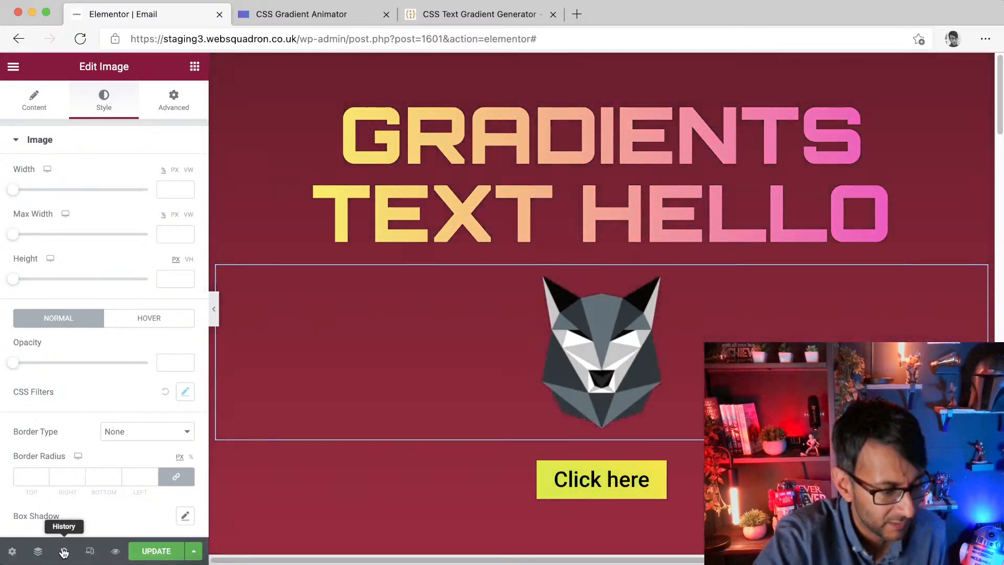
Step: Revert the page in History to the section padding edit
left_click(63, 552)
left_click(103, 369)
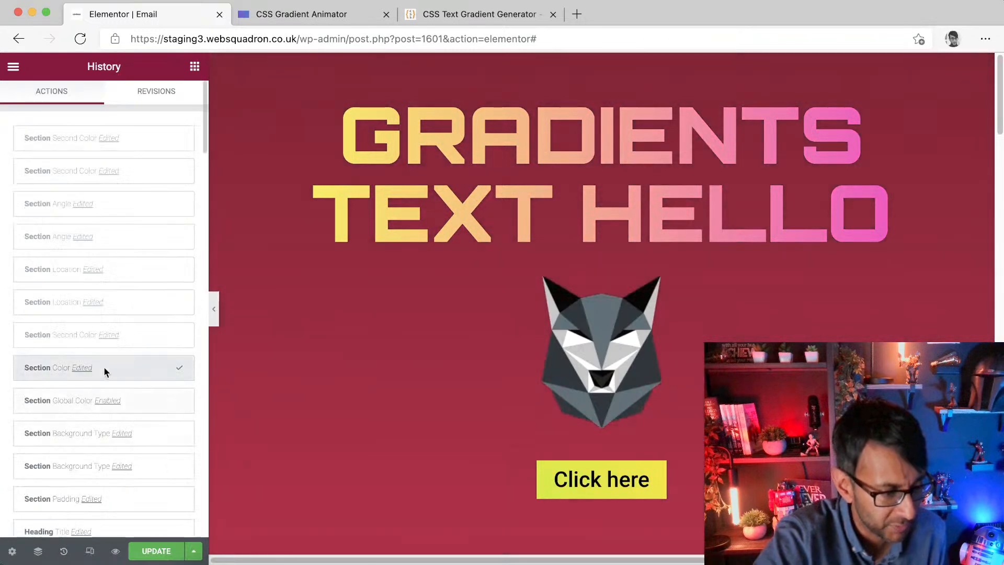
scroll(128, 507, "down", 1)
left_click(134, 494)
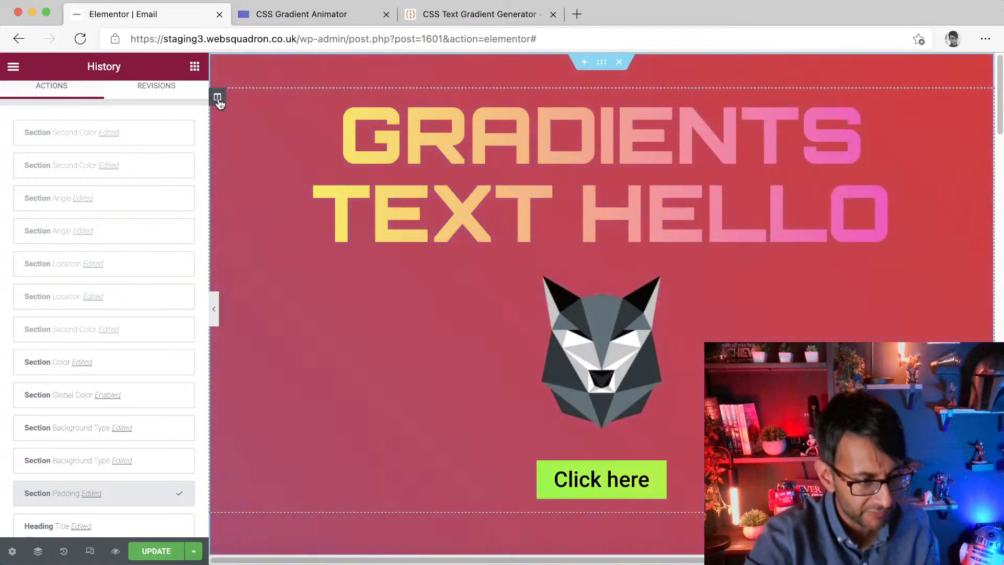
Step: Add a new column beside the button in its section
right_click(229, 470)
left_click(296, 412)
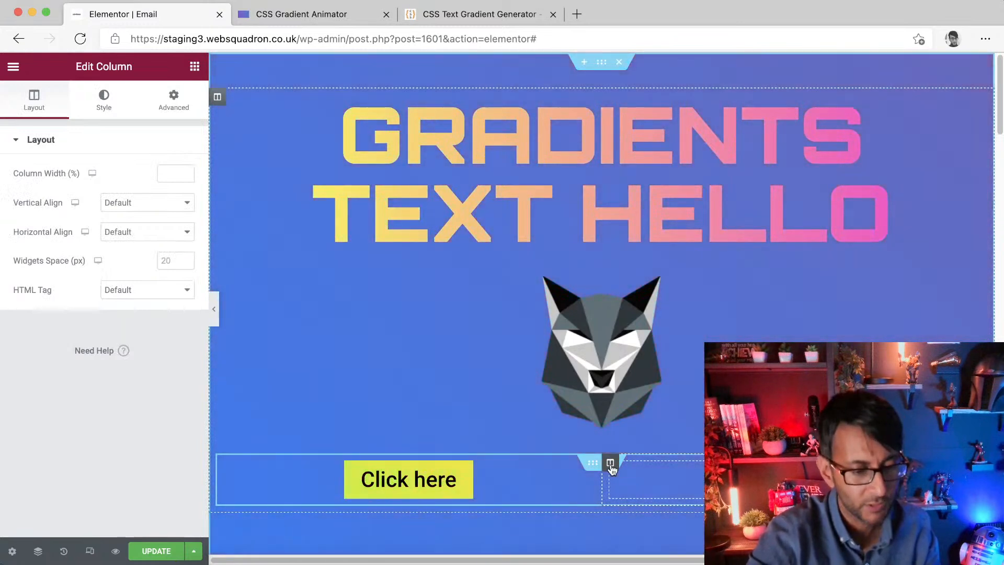
Step: Set the gradient animator's colours to purple #e700ff and white #ffffff and select the generated CSS
left_click(325, 14)
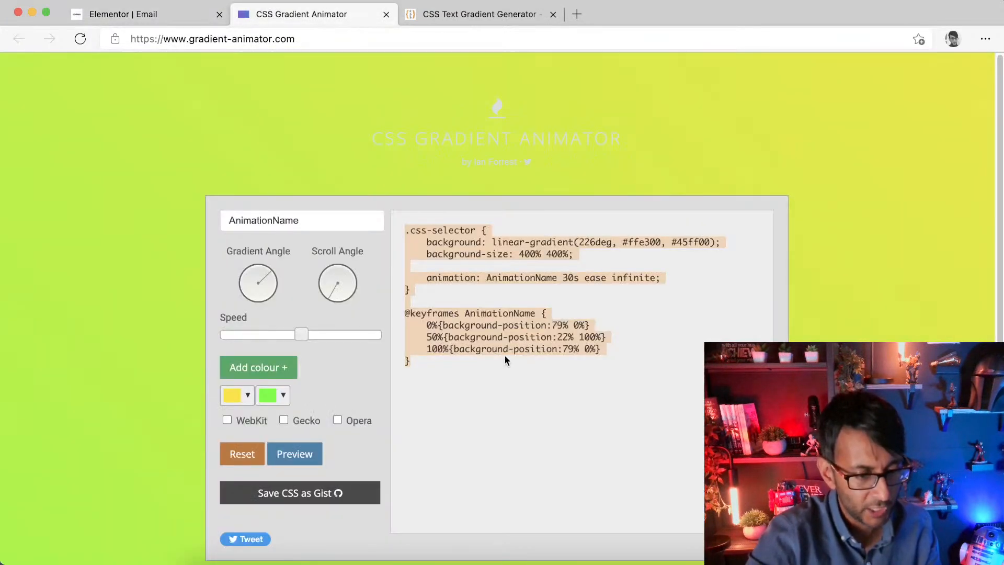
left_click(243, 397)
left_click(334, 304)
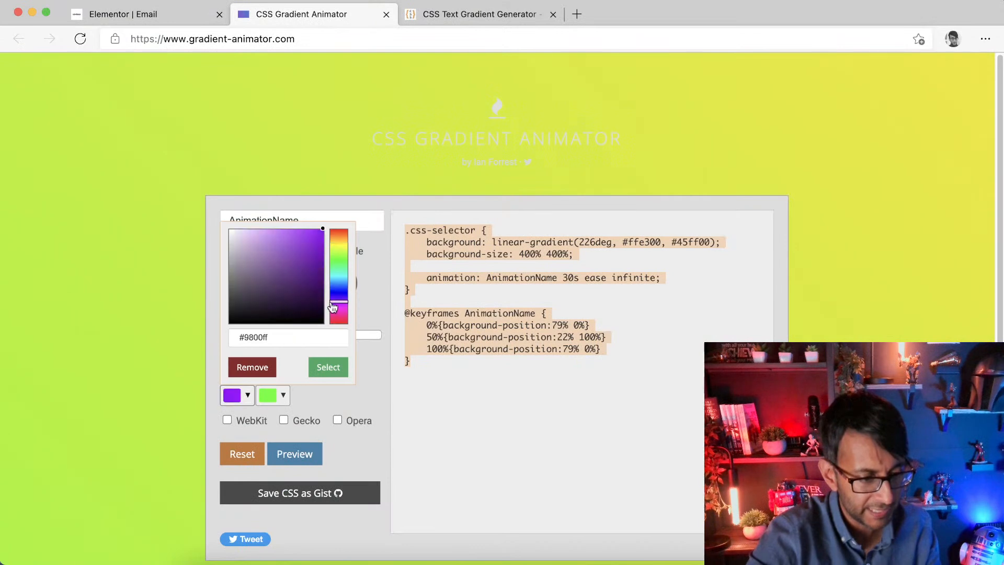
left_click(305, 248)
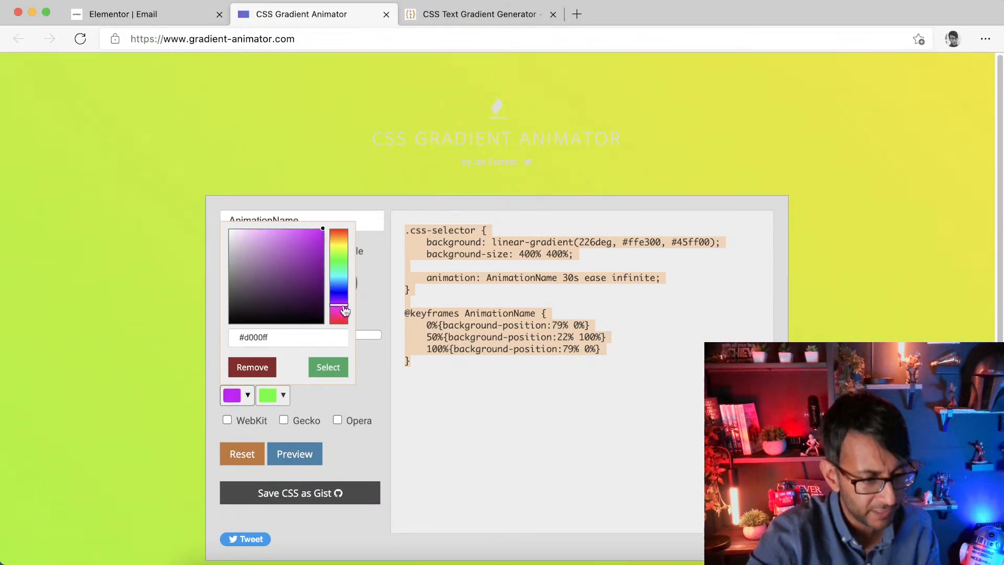
left_click_drag(345, 307, 345, 310)
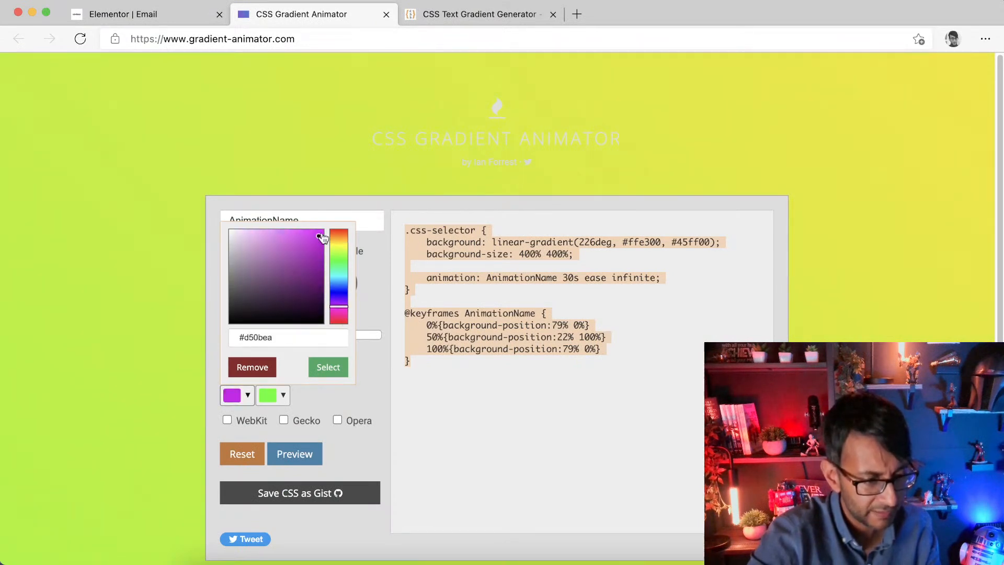
left_click(274, 401)
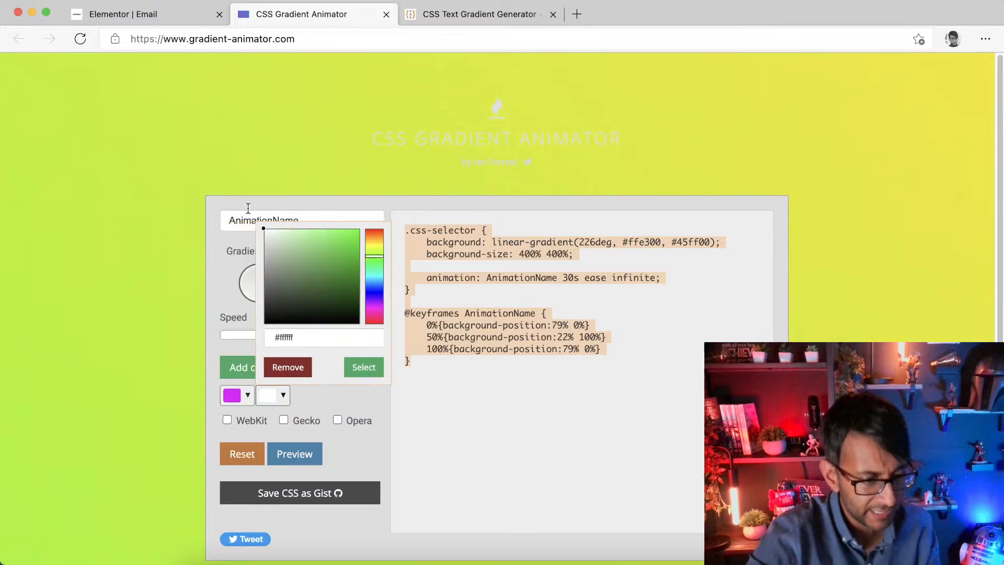
left_click(345, 399)
left_click_drag(586, 406, 318, 218)
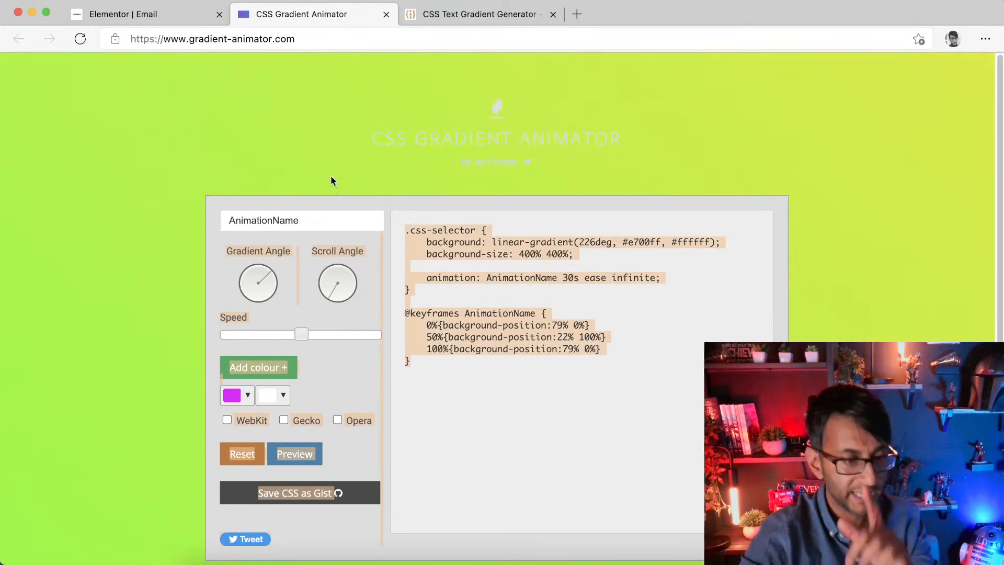
Step: Give the new column the CSS class grad
left_click(179, 19)
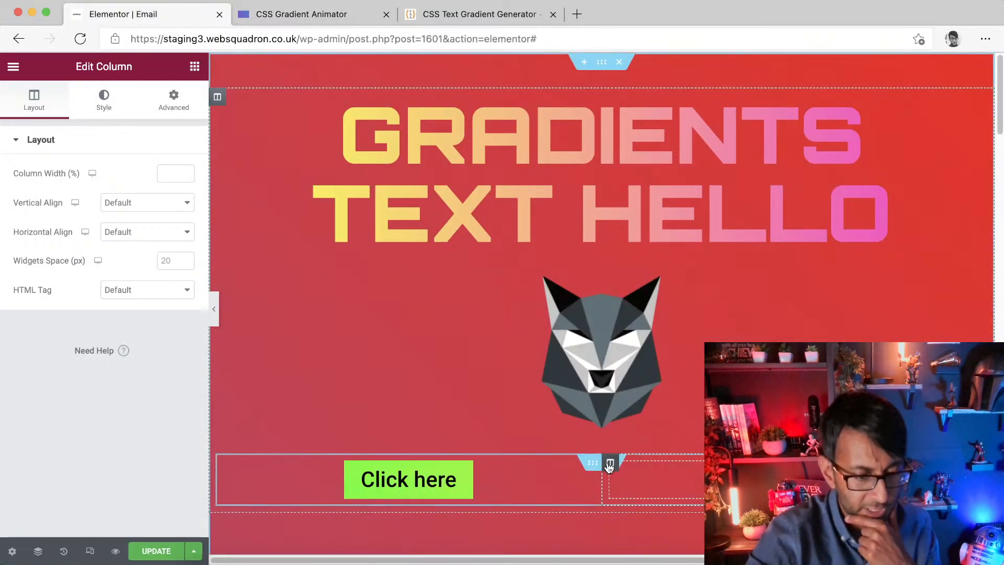
left_click(174, 99)
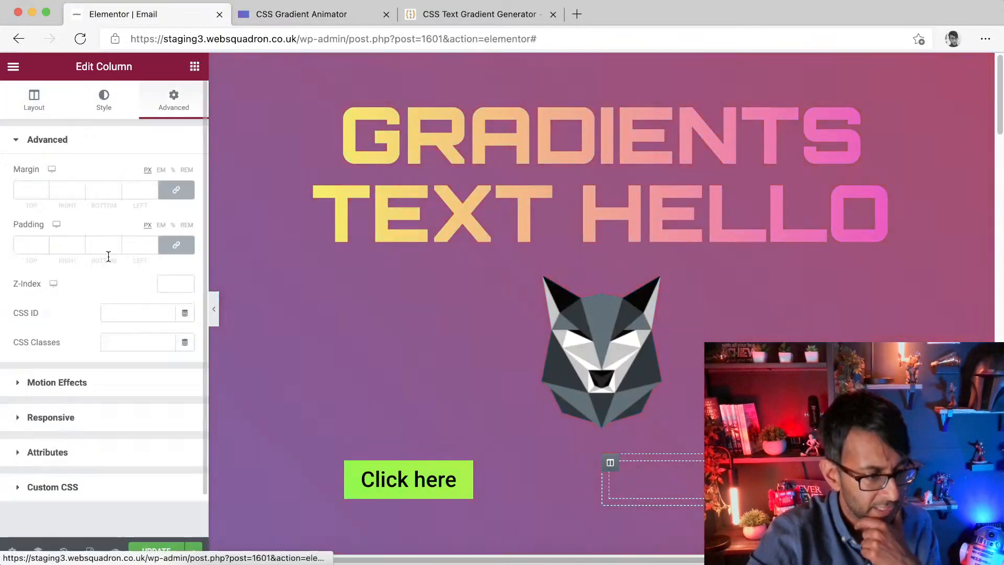
left_click(137, 343)
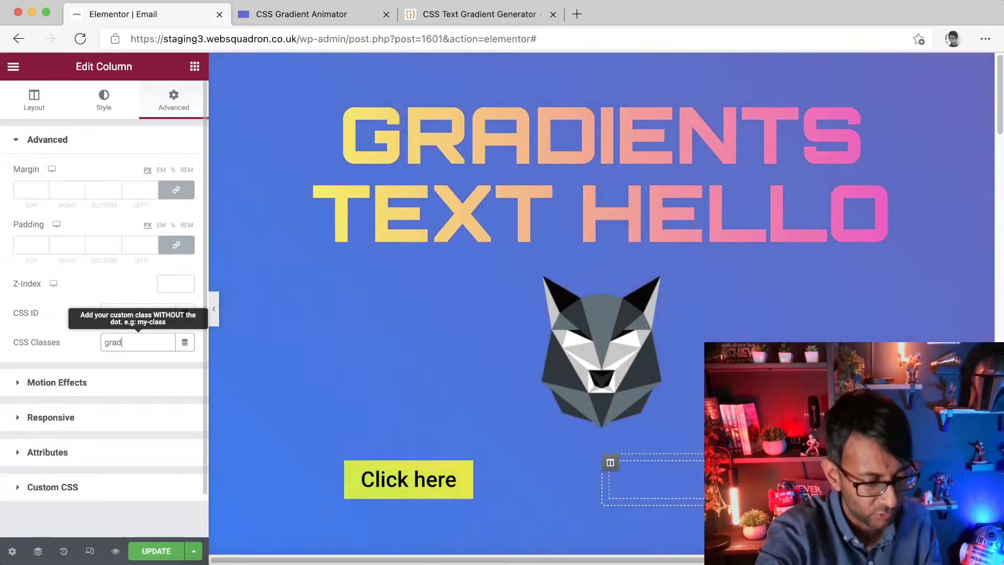
Step: Try to paste the generated CSS into the column's custom CSS
left_click(79, 487)
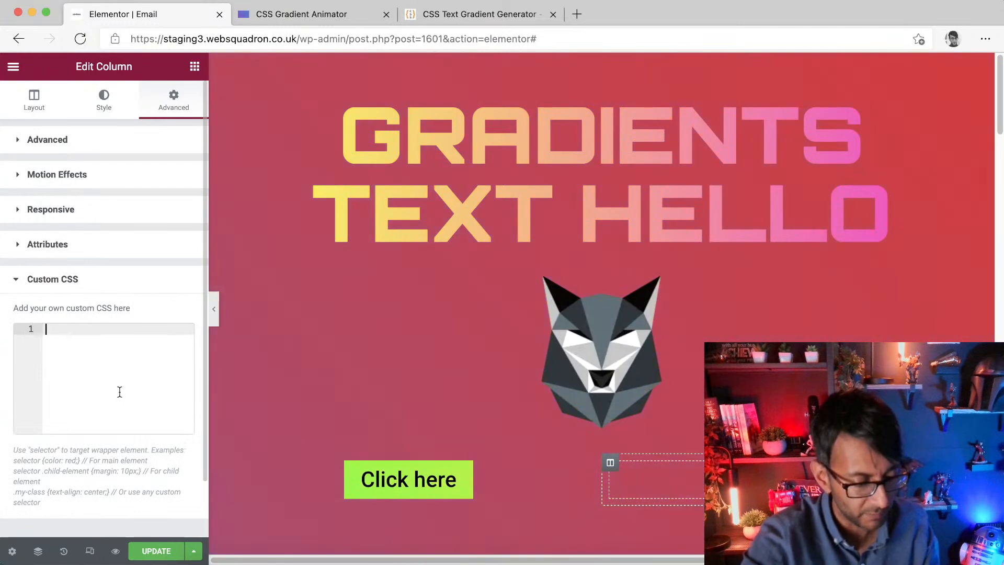
key("super+v")
key("super+z")
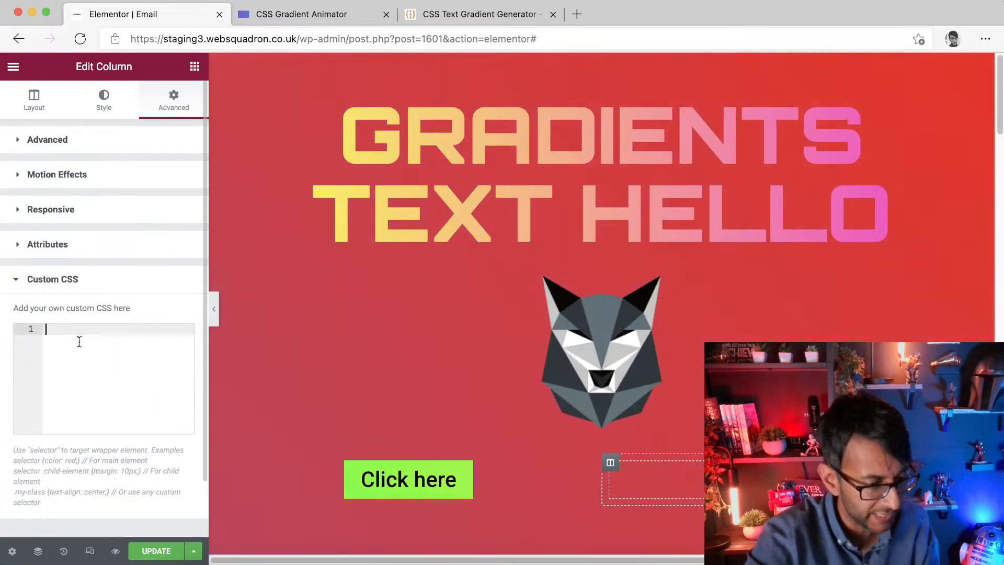
Step: Copy the gradient animator's CSS into the new column's custom CSS and change its selector to .gradcol
left_click(324, 16)
left_click(546, 335)
key("super+a")
left_click_drag(555, 375, 399, 236)
key("super+c")
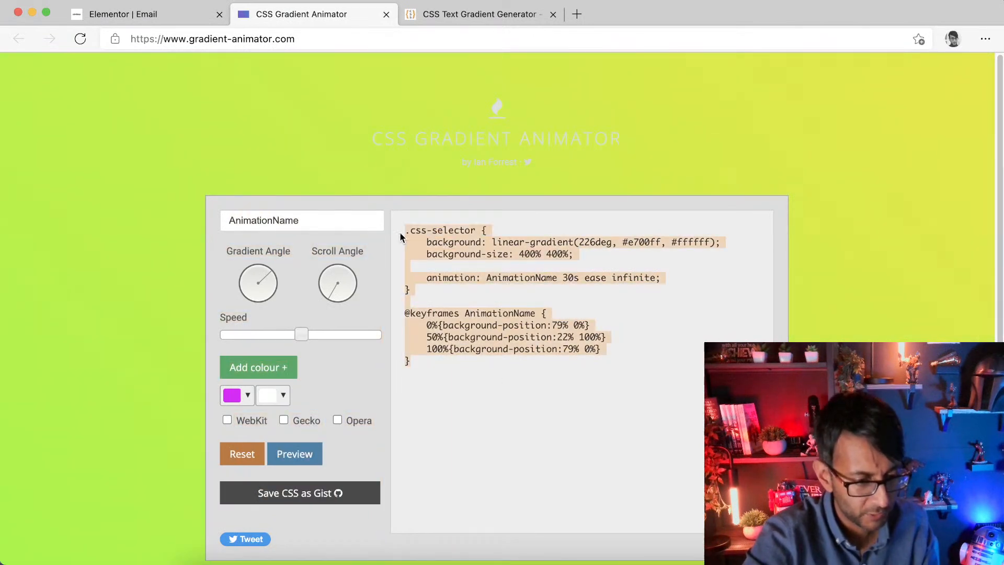
left_click(223, 4)
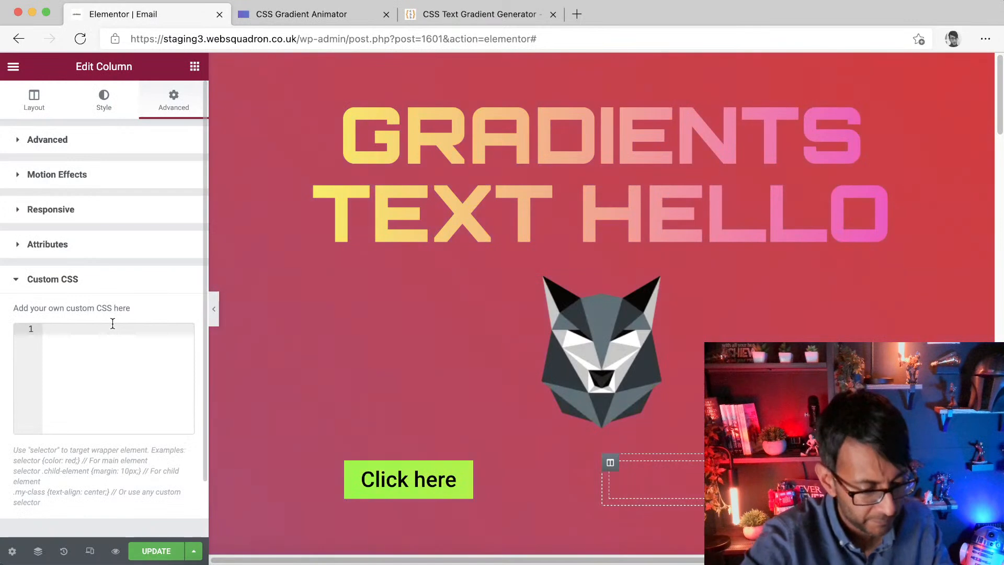
key("super+v")
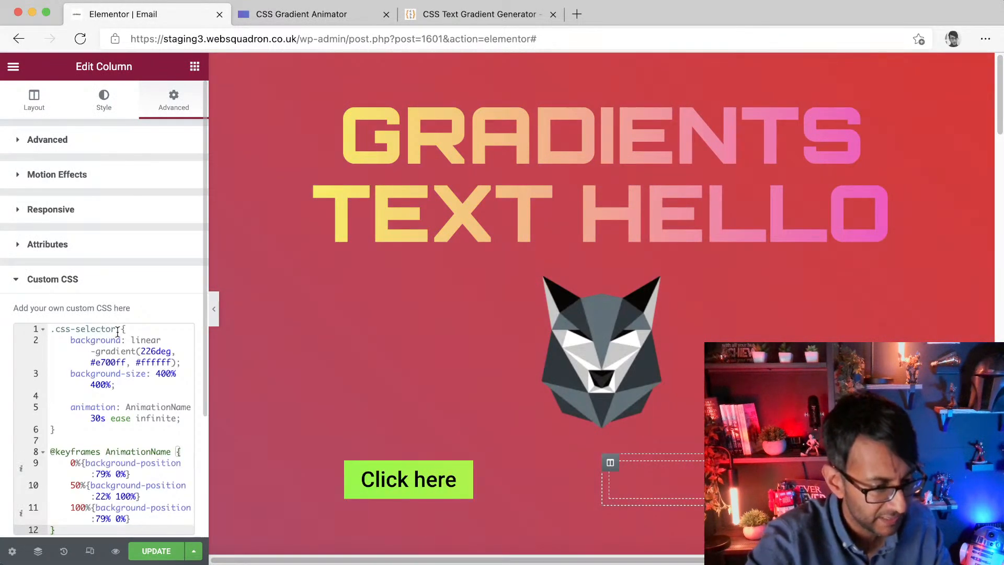
left_click_drag(117, 331, 57, 331)
type("gradcol")
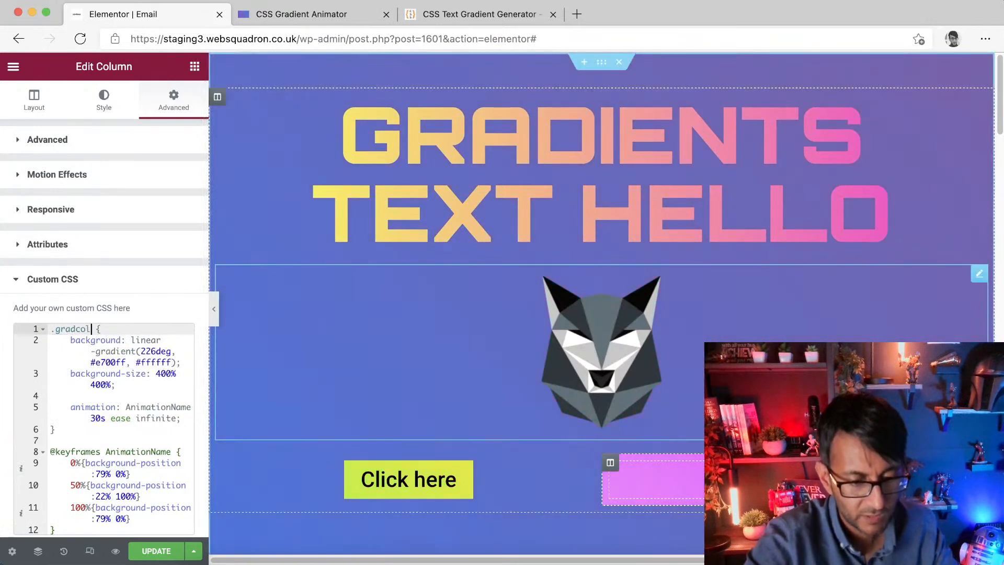
Step: Delete the words TEXT HELLO so the heading reads only GRADIENTS
left_click(674, 381)
left_click(642, 478)
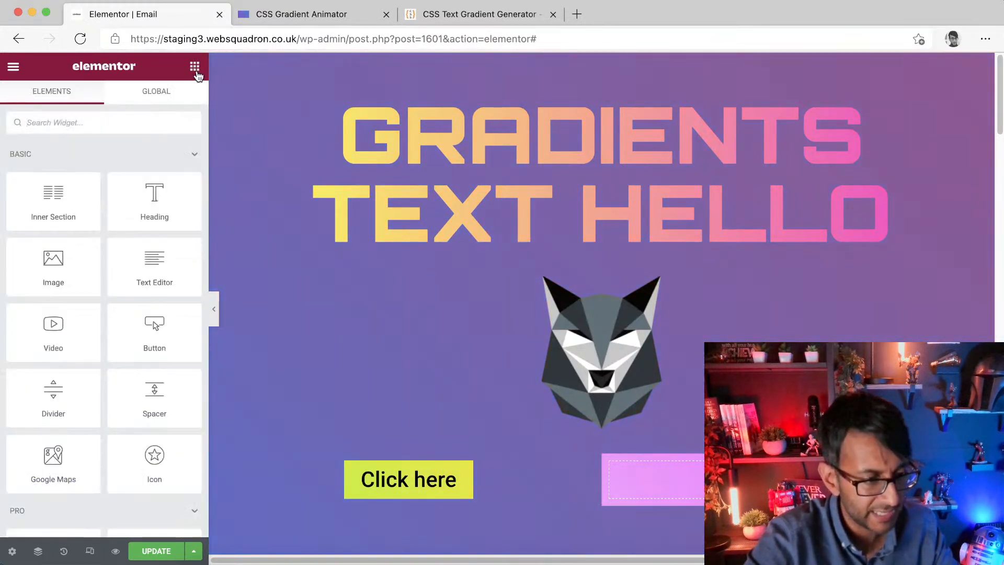
left_click(775, 231)
left_click_drag(919, 223, 315, 206)
key("BackSpace")
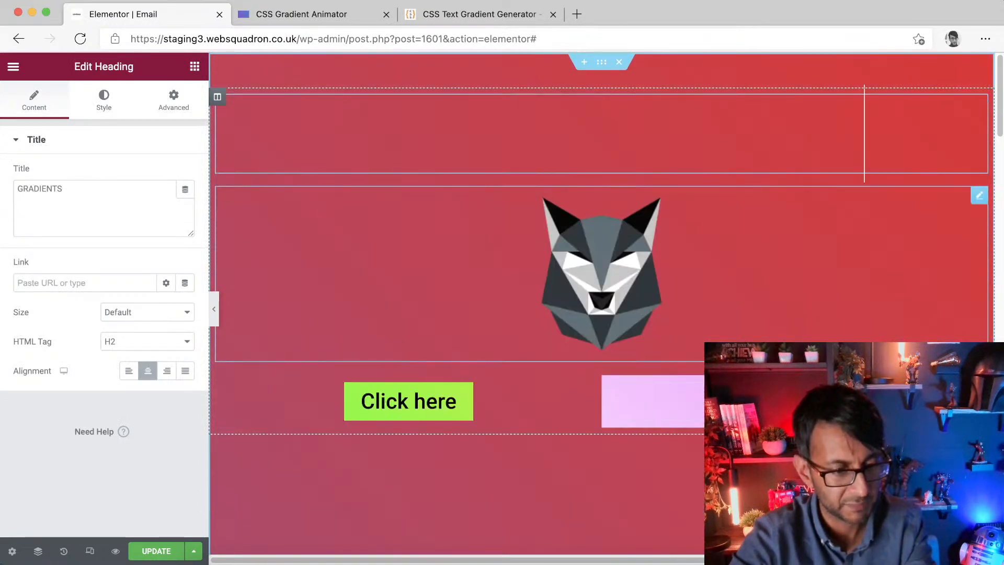
Step: Add a spacer to the gradient column and set its height to about 227 px
left_click(608, 409)
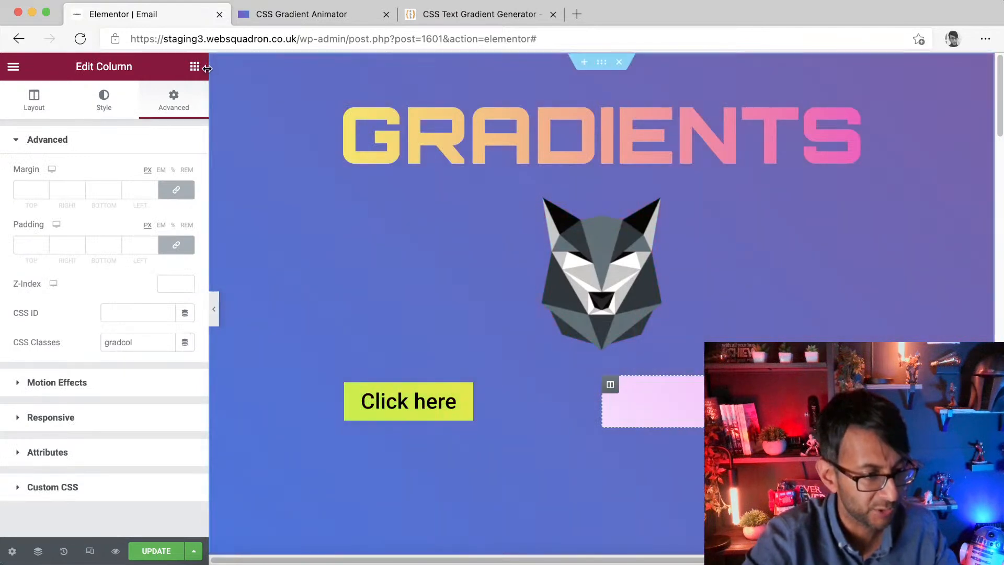
left_click(194, 66)
left_click_drag(155, 393, 654, 403)
left_click_drag(23, 195, 65, 195)
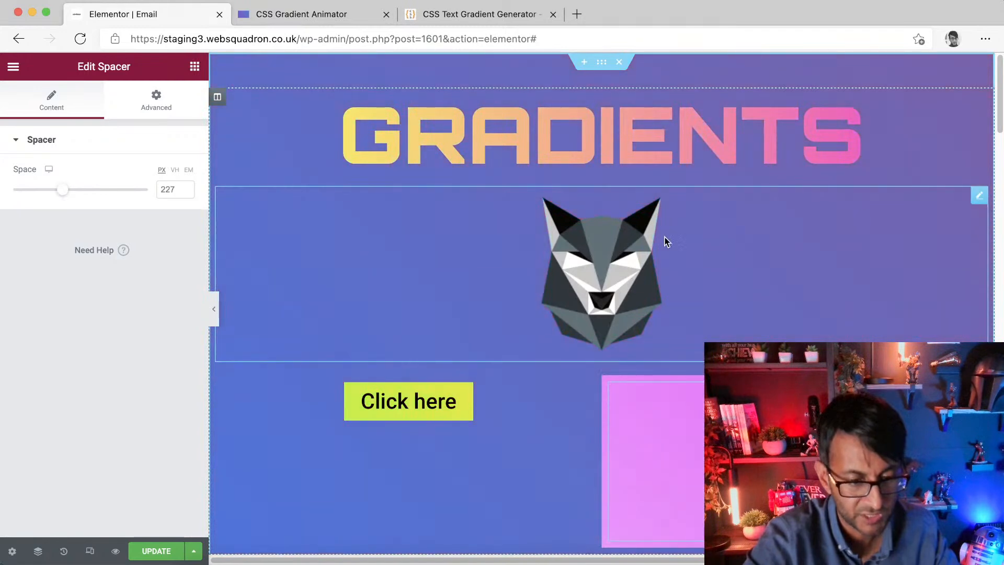
Step: Delete the logo image and update the page
right_click(624, 245)
left_click(657, 445)
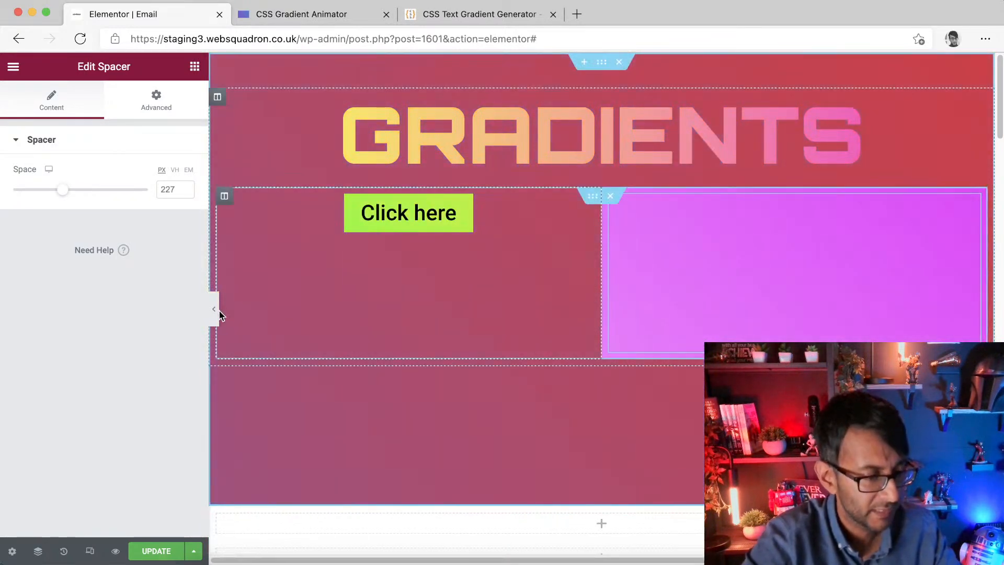
left_click(157, 550)
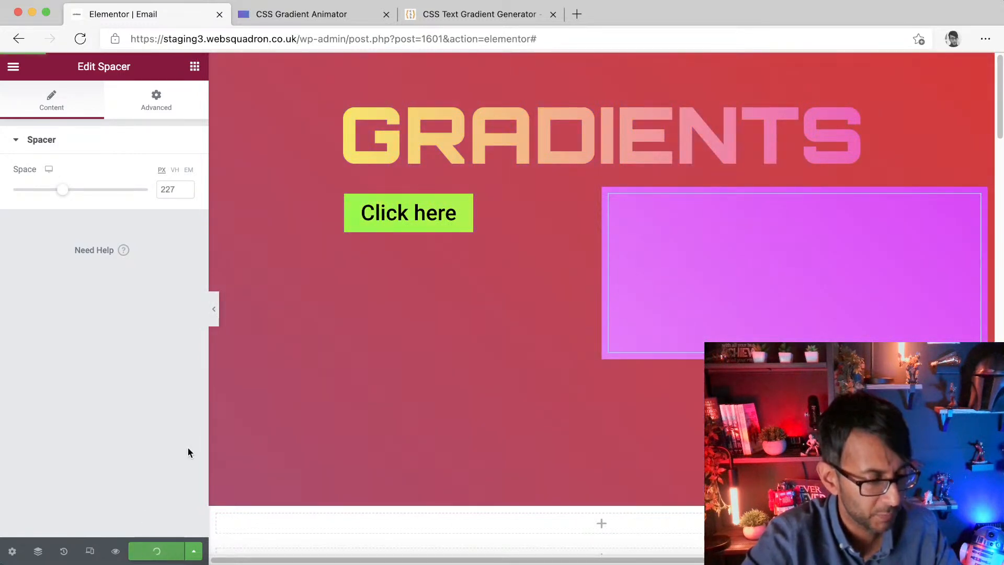
Step: Preview the page with the editor panel hidden
left_click(214, 309)
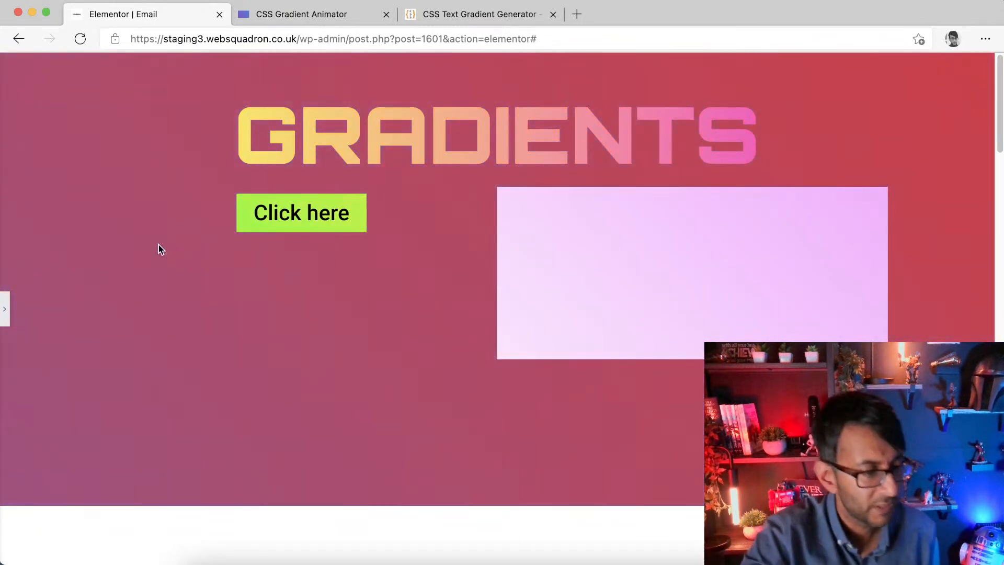
left_click(5, 309)
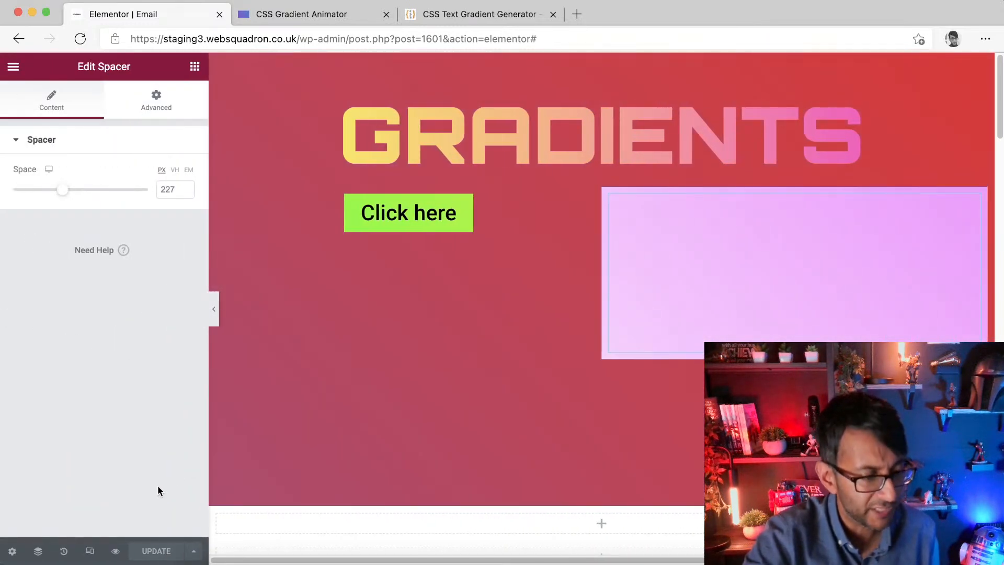
Step: Change the gradient column's animation duration from the custom CSS to 10s and save
left_click(613, 193)
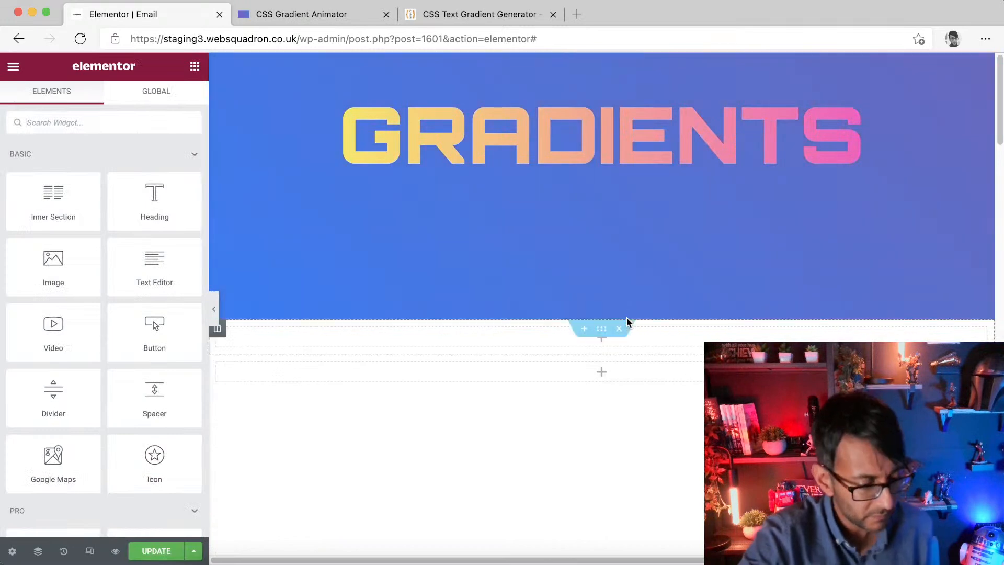
key("ctrl+z")
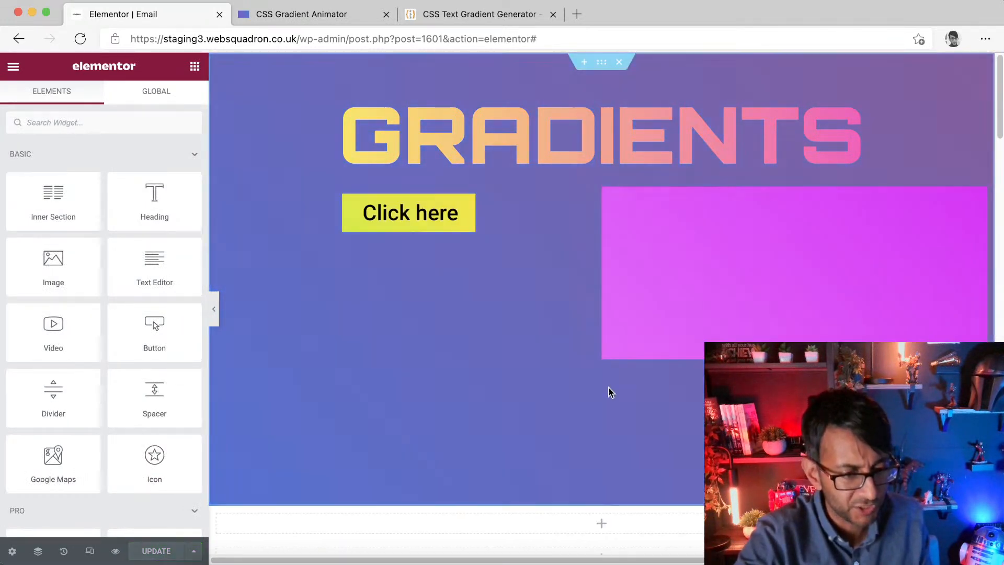
left_click(634, 232)
left_click(611, 196)
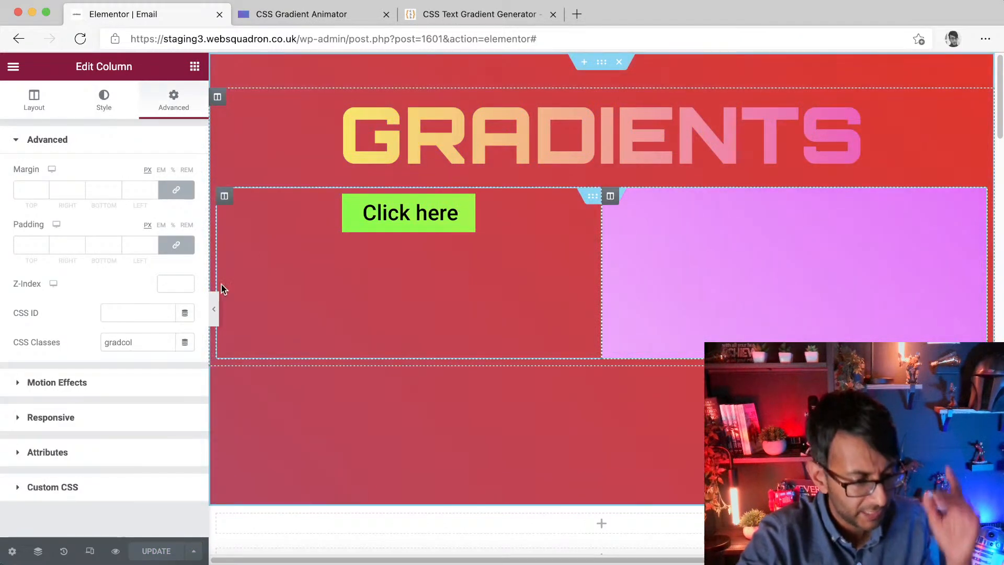
left_click(178, 492)
left_click(184, 414)
key("Left")
key("Left")
key("Left")
key("Left")
key("Left")
key("Left")
key("Left")
key("Left")
key("Left")
key("Left")
key("Left")
key("Left")
key("Left")
key("Left")
key("Left")
key("Left")
key("Left")
key("BackSpace")
type("1")
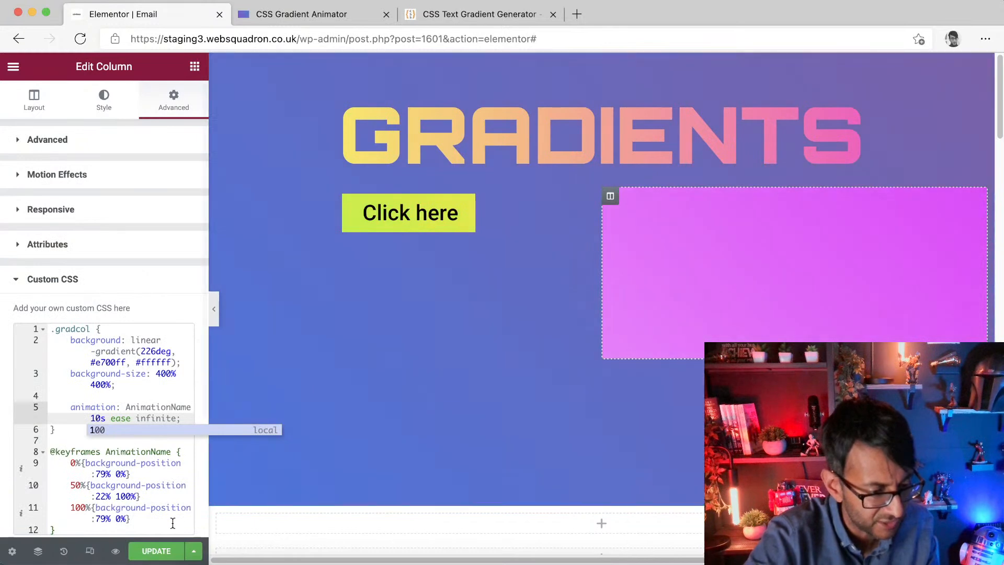
key("ctrl+s")
Step: Search for and add a Progress Bar widget to the gradient column, then preview it
left_click(193, 66)
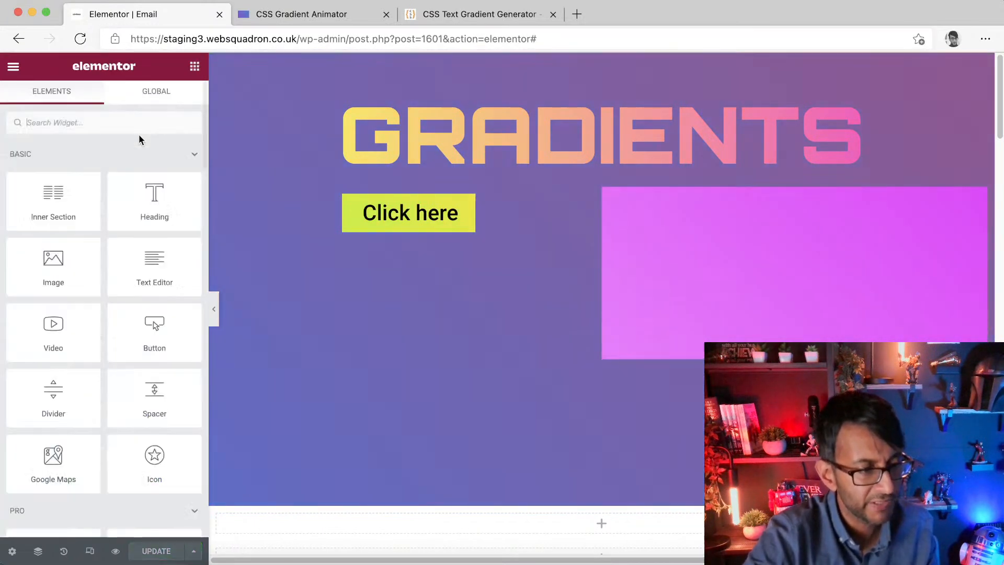
type("pro")
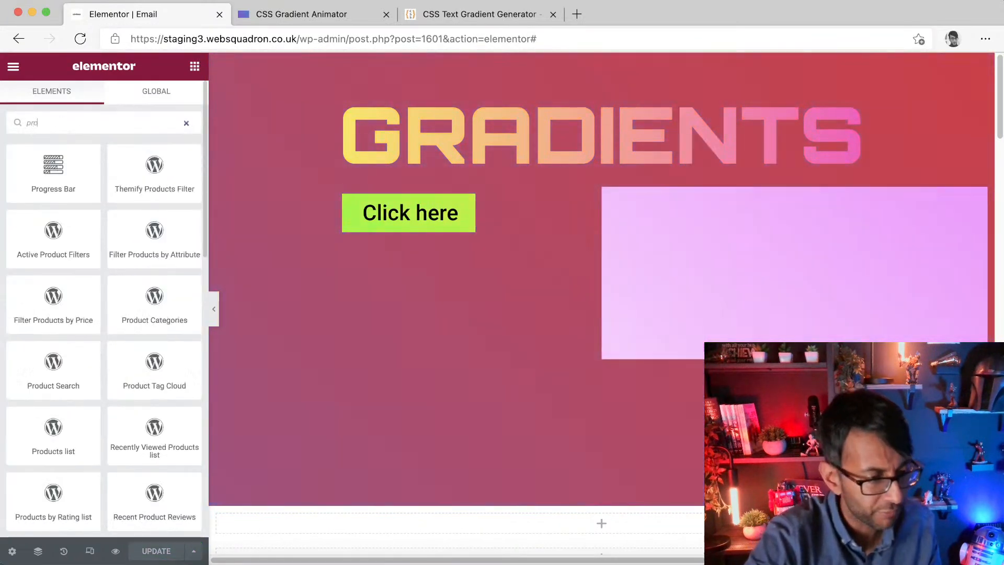
left_click_drag(71, 166, 758, 256)
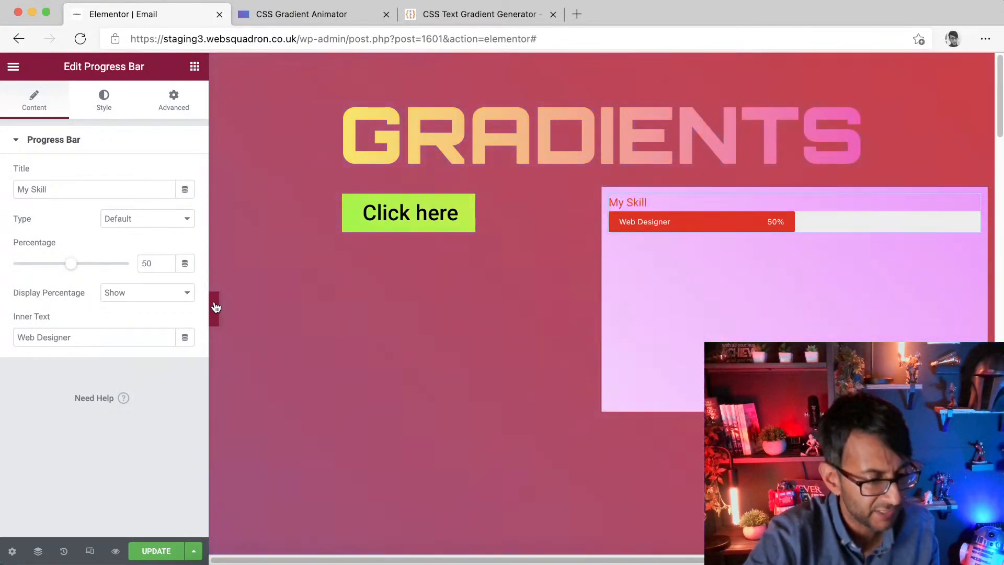
left_click(215, 308)
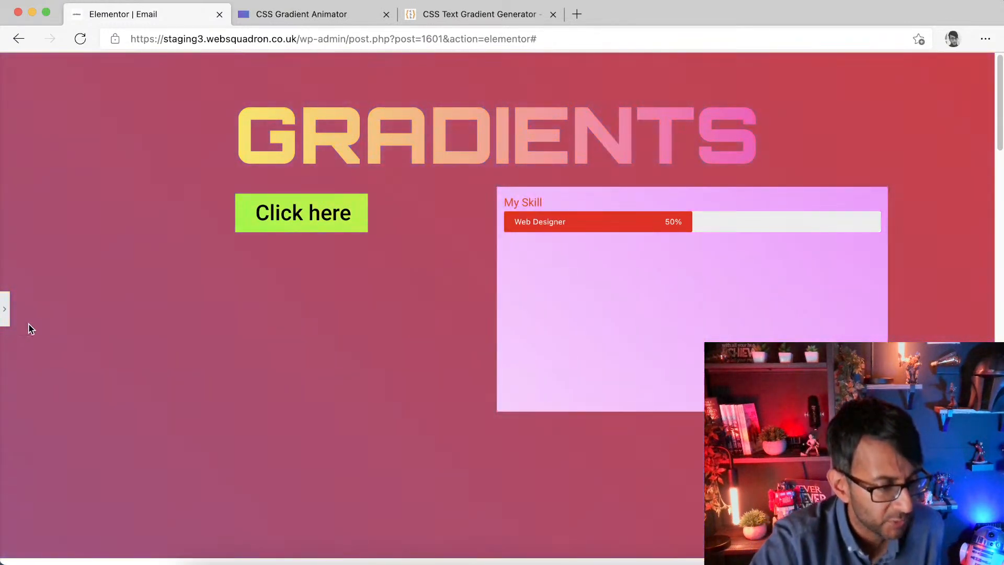
Step: Try shrinking the column gradient's background-size to 400% 40% in its custom CSS
left_click(6, 317)
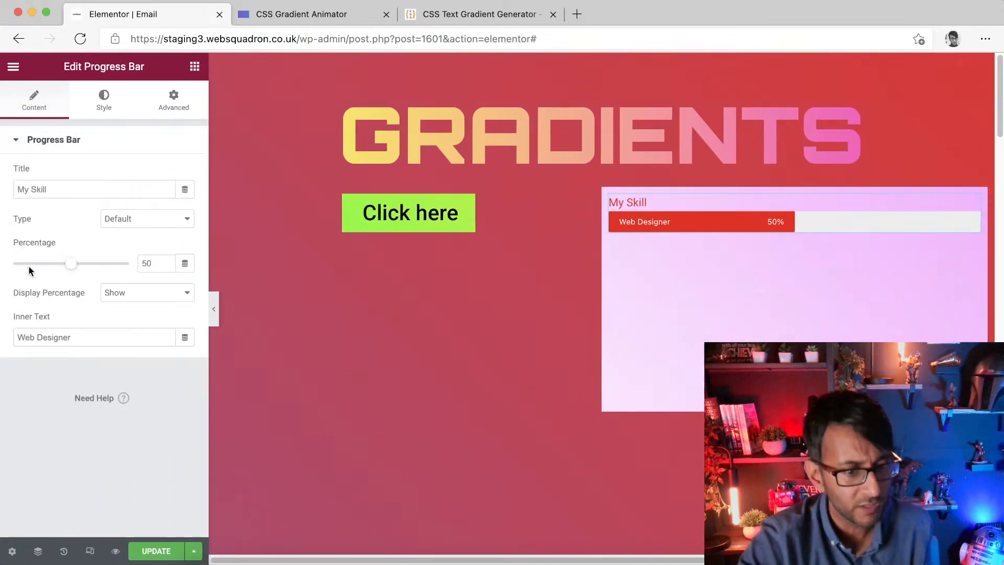
left_click(639, 264)
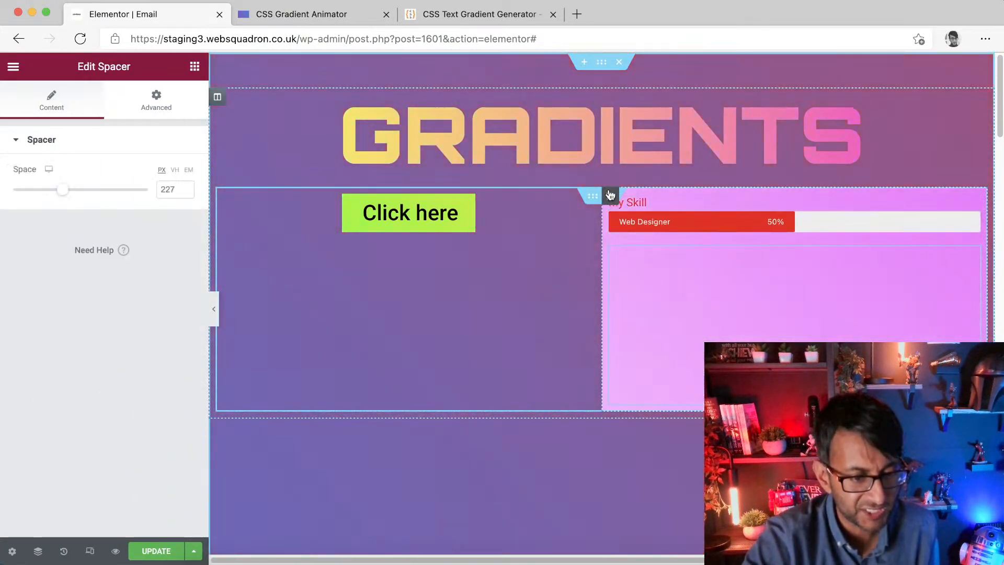
left_click(610, 195)
left_click(112, 482)
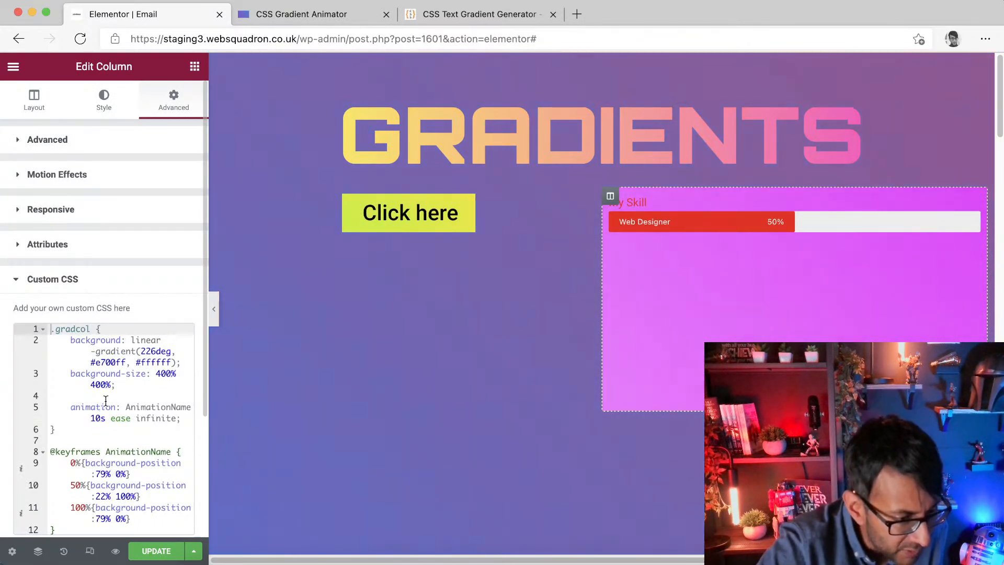
left_click(106, 384)
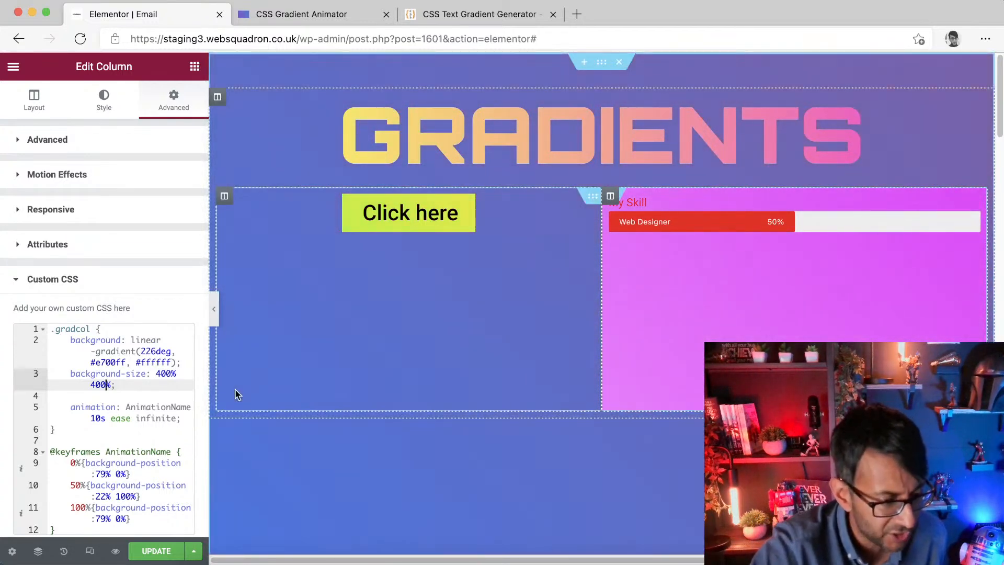
key("BackSpace")
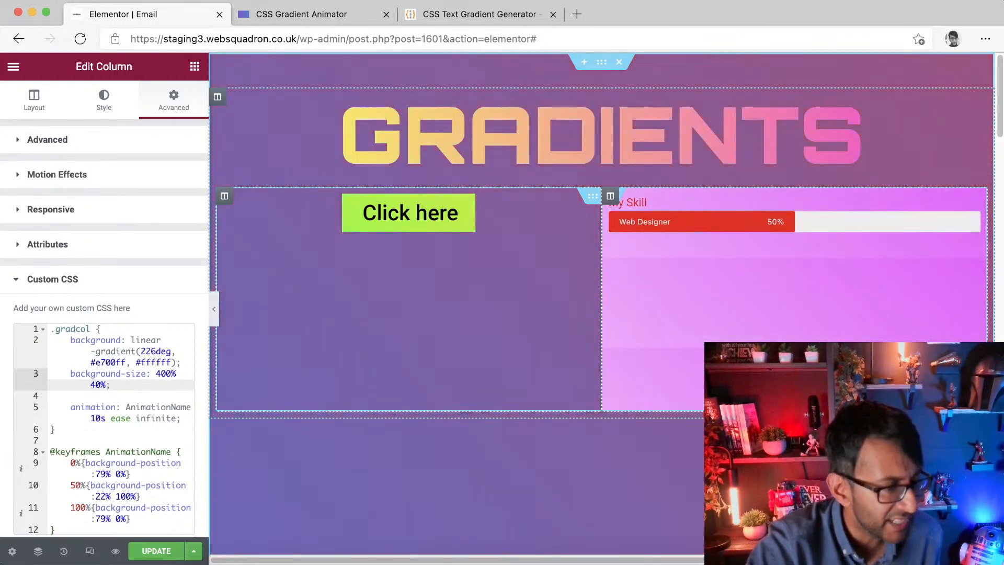
key("BackSpace")
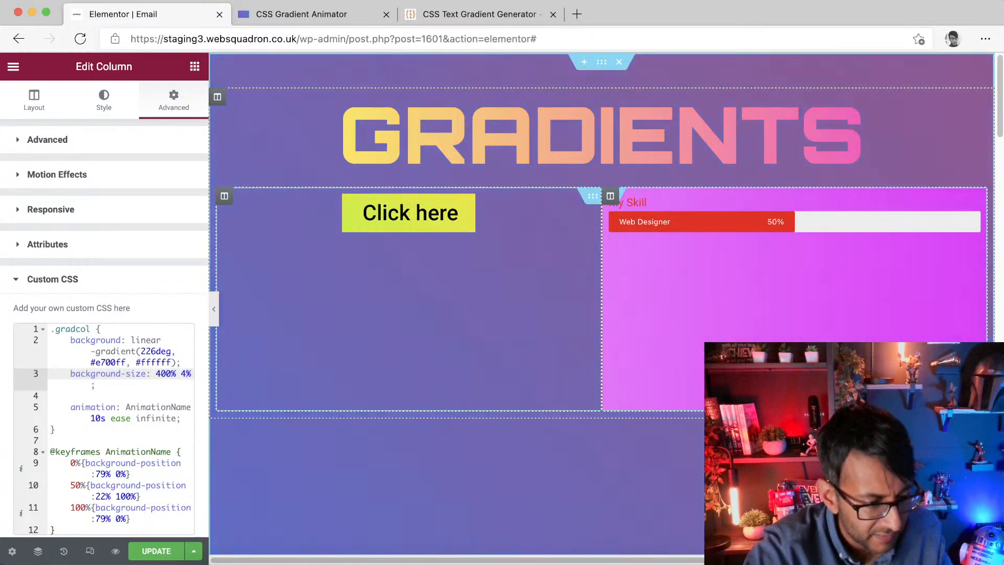
type("0")
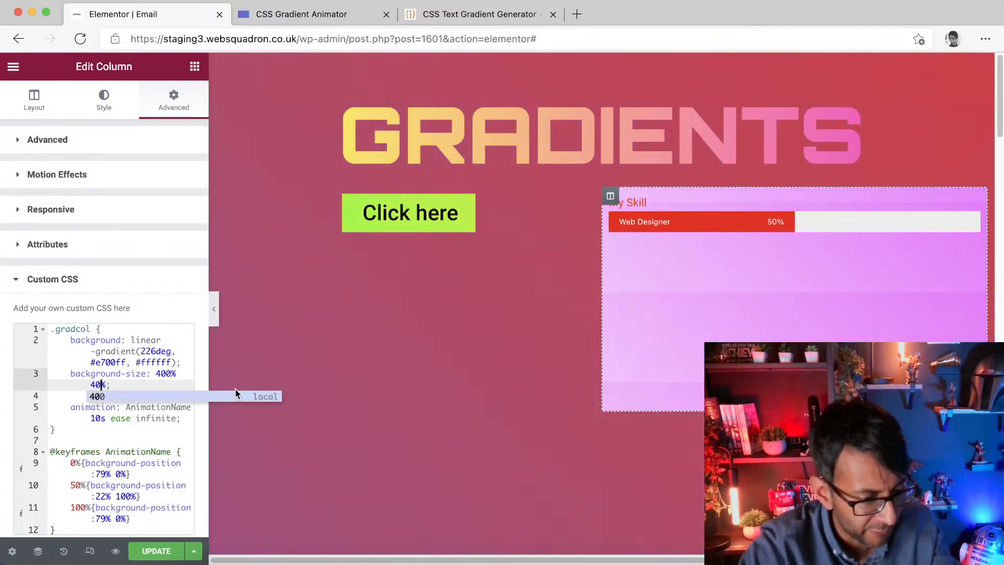
Step: Try a background-size of 90% 40% before restoring it to 400% 400%
left_click(173, 374)
key("BackSpace")
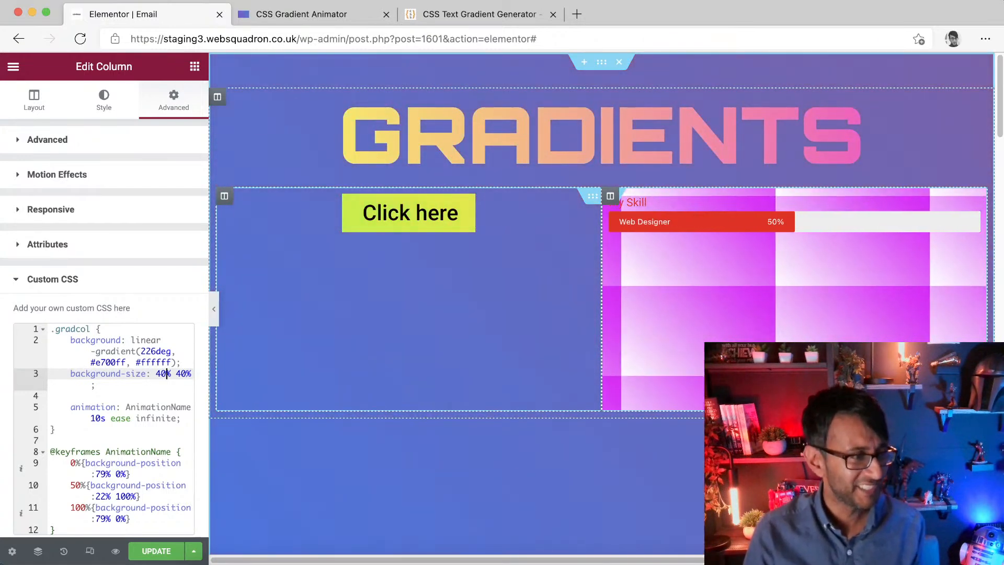
key("BackSpace")
key("BackSpace")
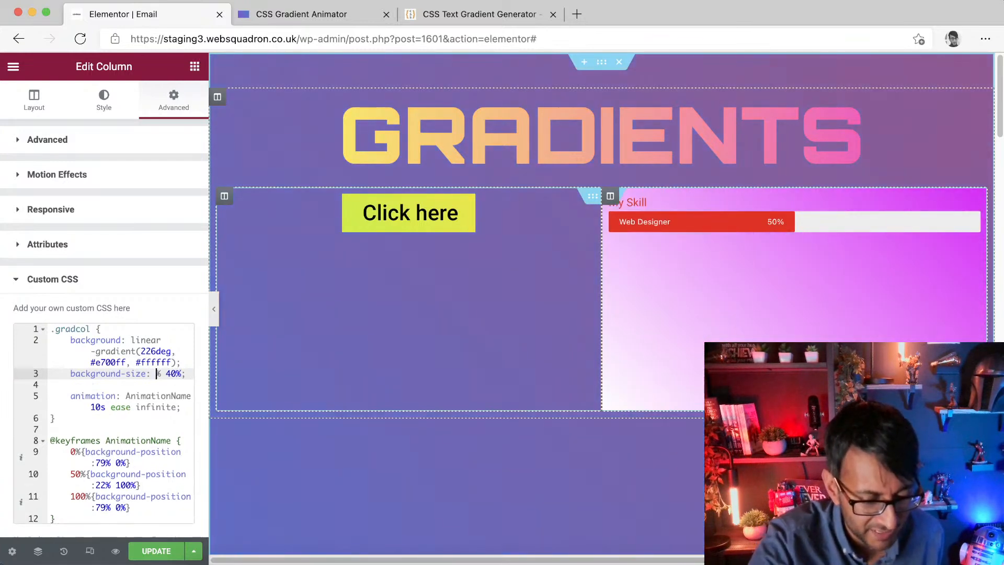
type("90")
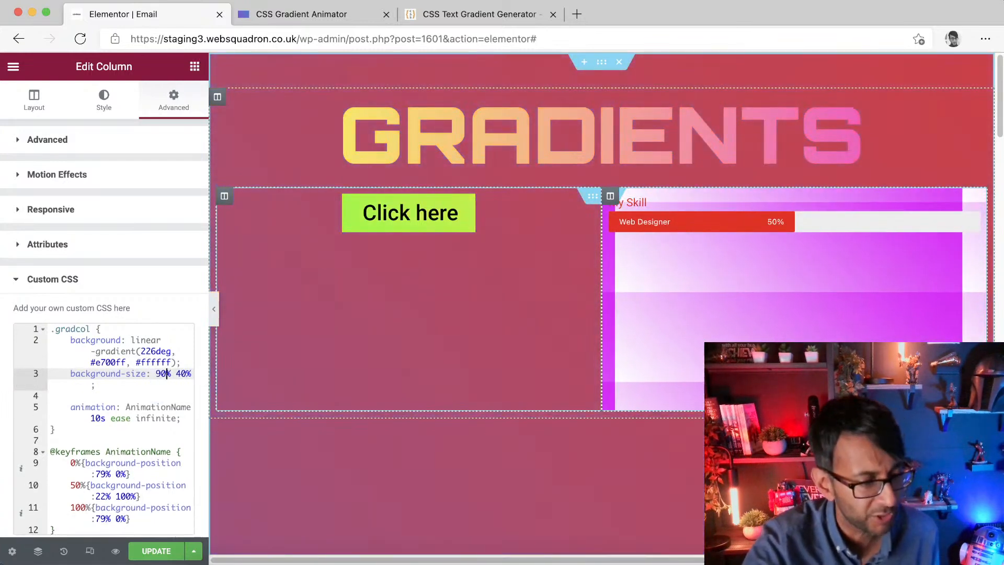
key("BackSpace")
key("BackSpace")
type("400")
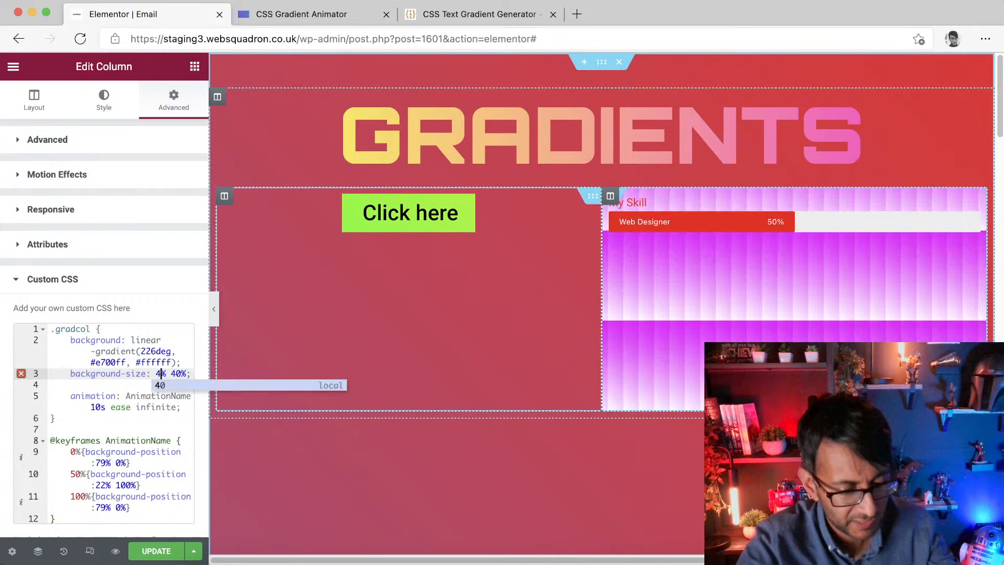
key("Left")
key("Left")
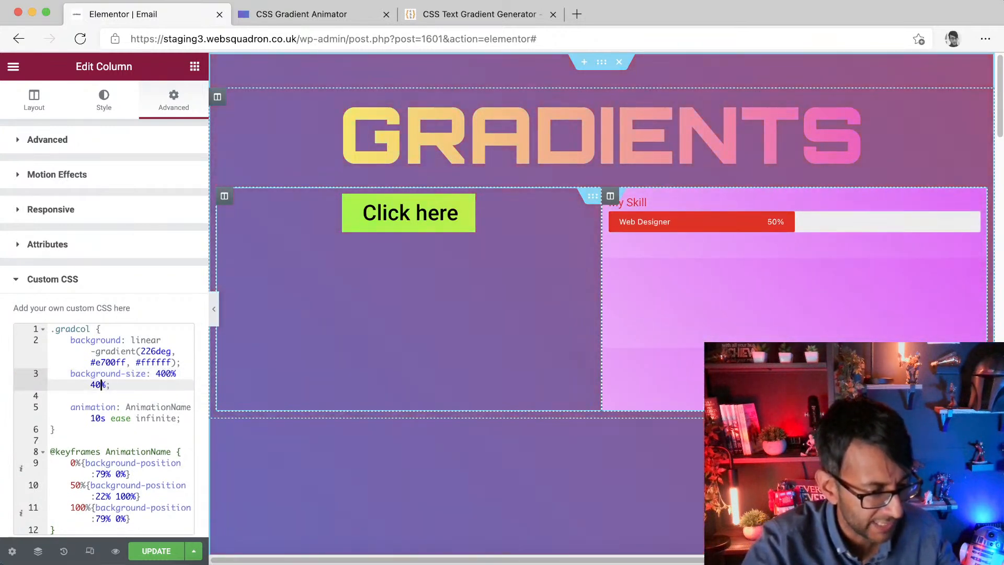
type("0")
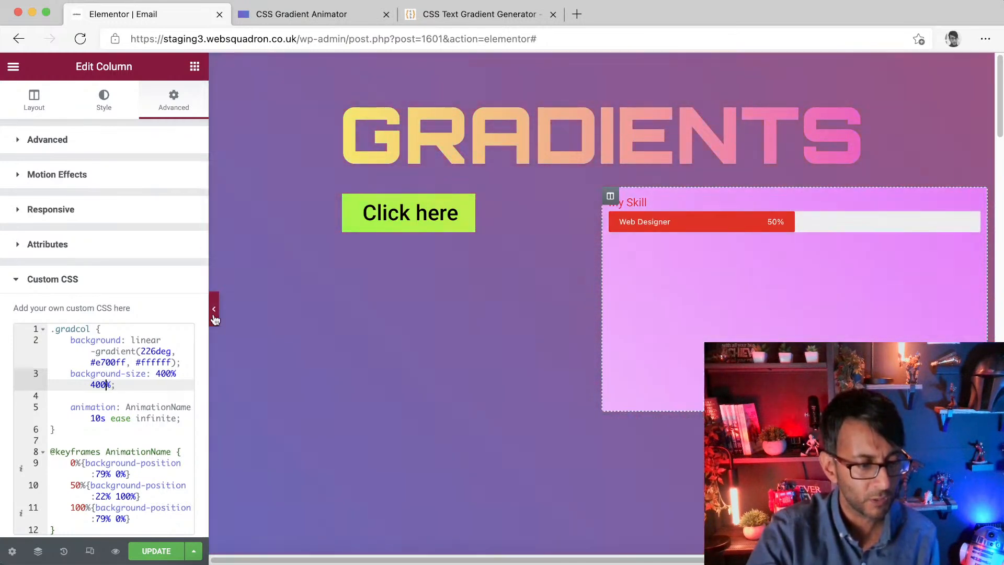
Step: Preview the page with the panel hidden and open a new browser tab
left_click(214, 311)
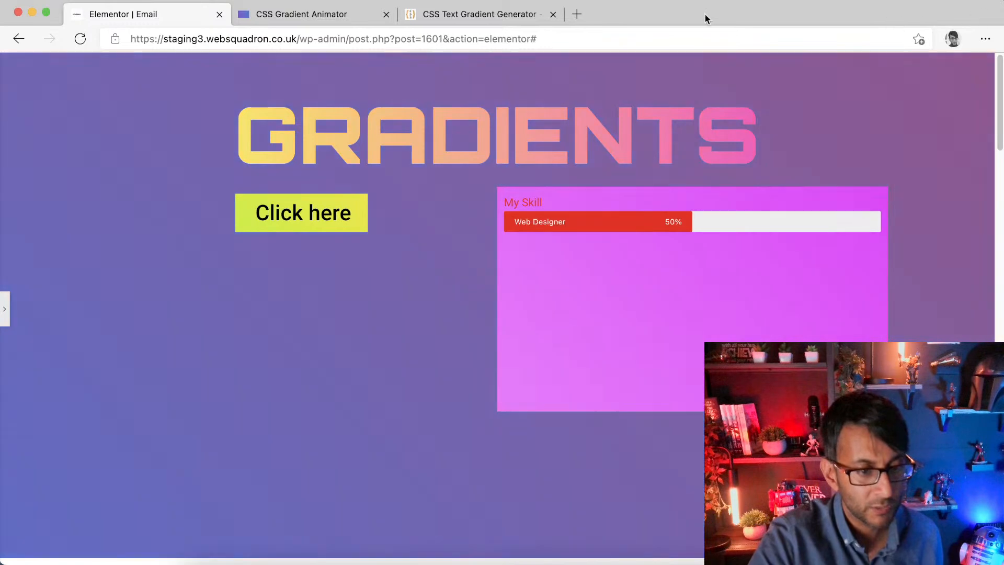
left_click(577, 14)
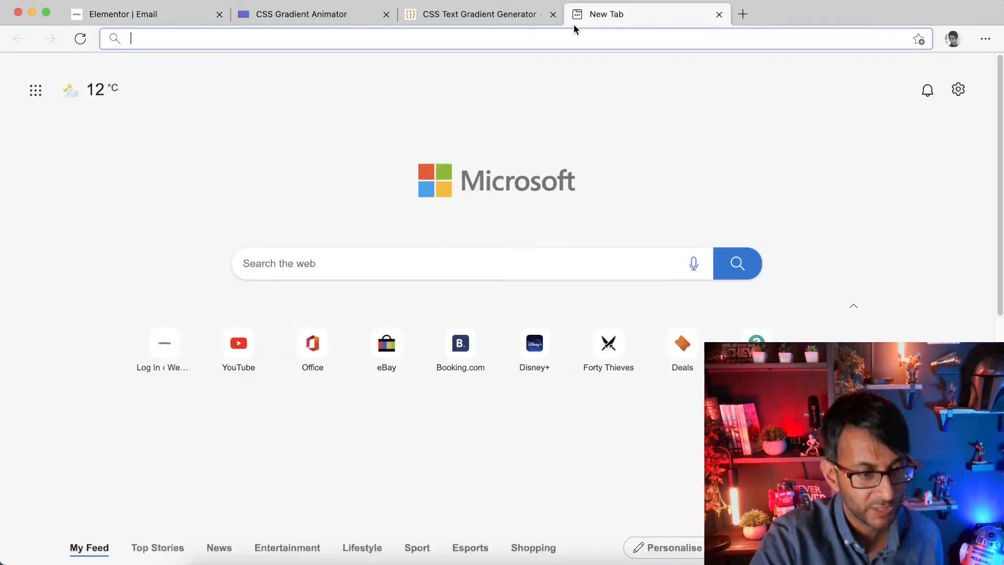
Step: Visit websquadron.co.uk in the new tab, scroll through its homepage, then close the tab
type("web")
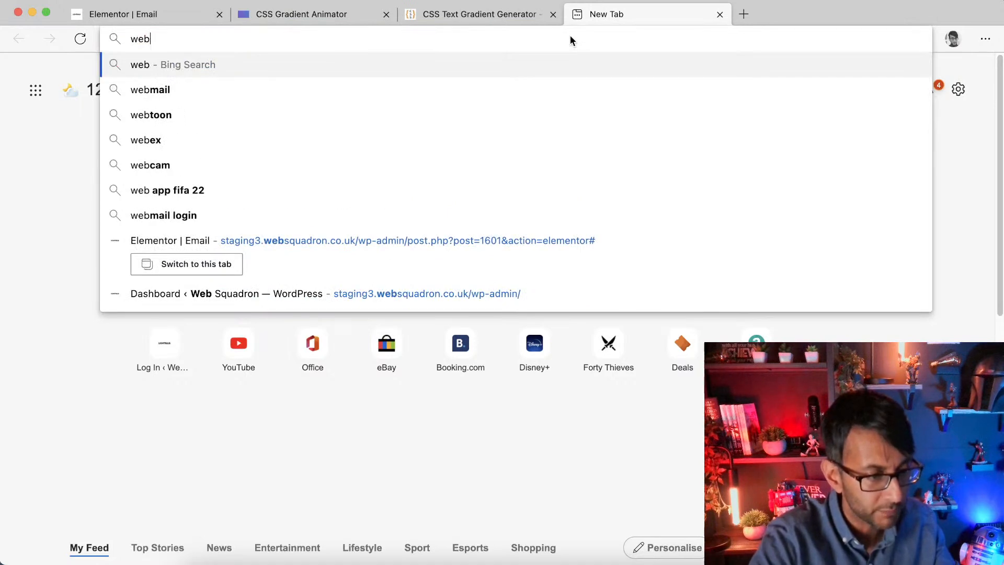
type("squadron")
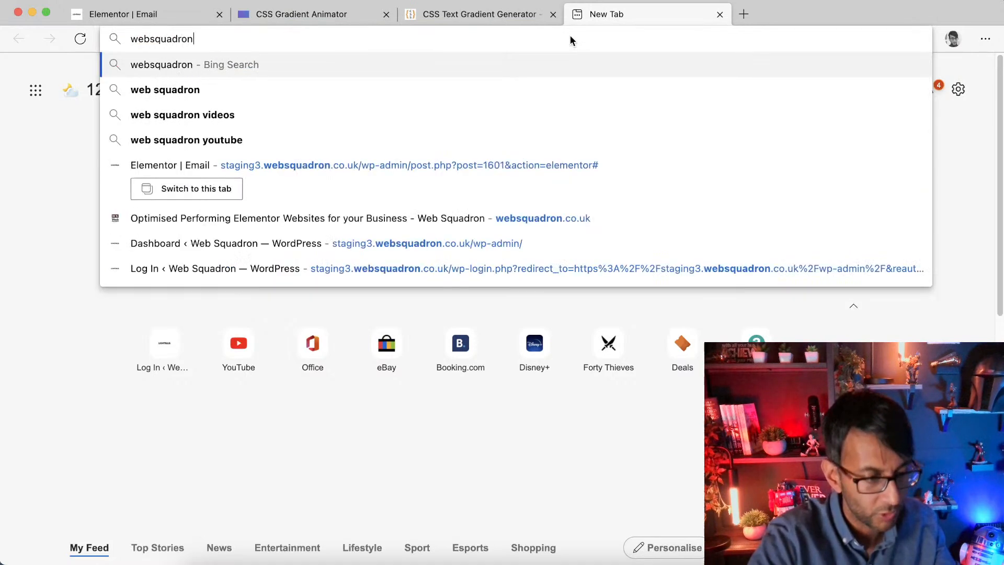
type(".co.uk")
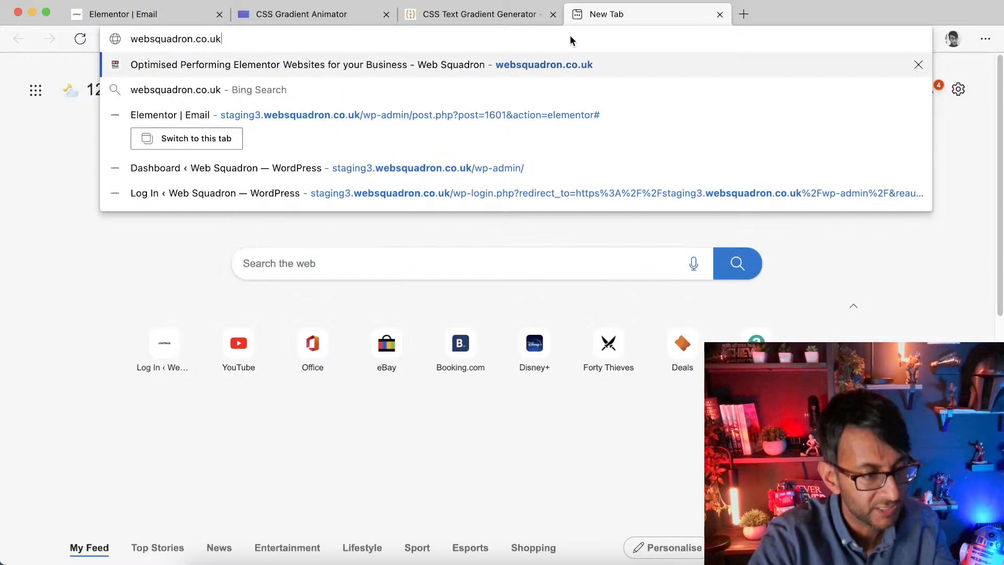
key("Return")
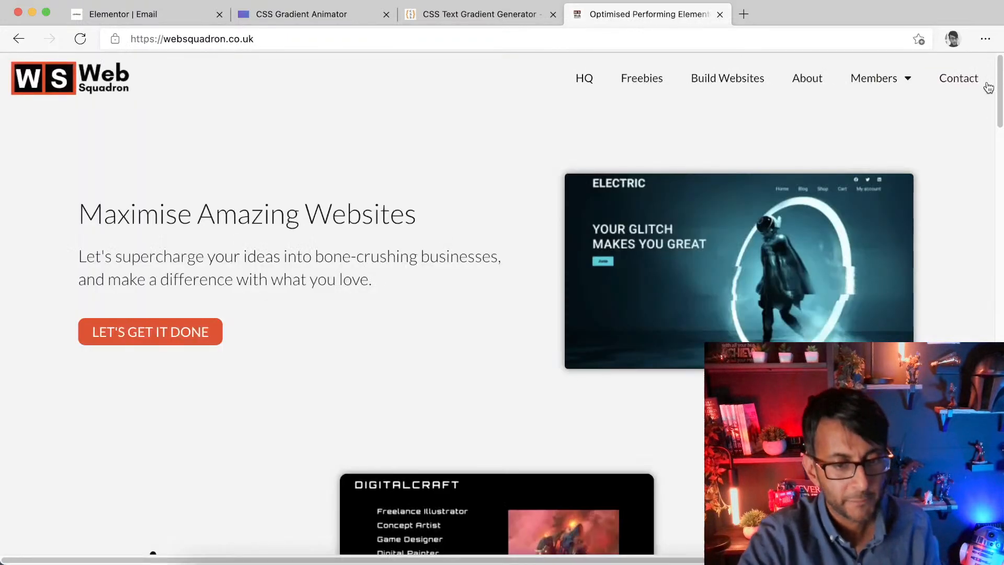
left_click_drag(1000, 86, 1000, 314)
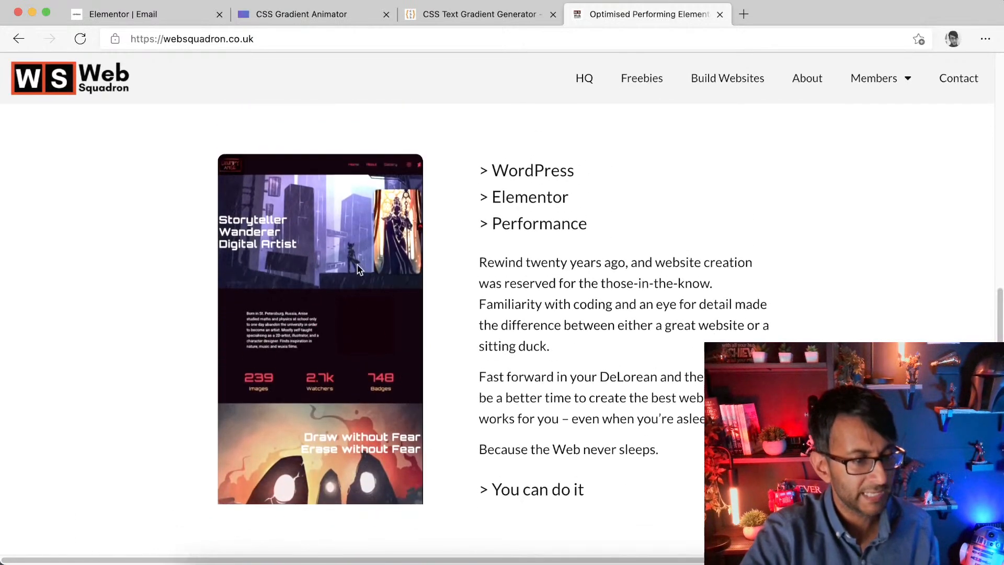
mouse_move(334, 272)
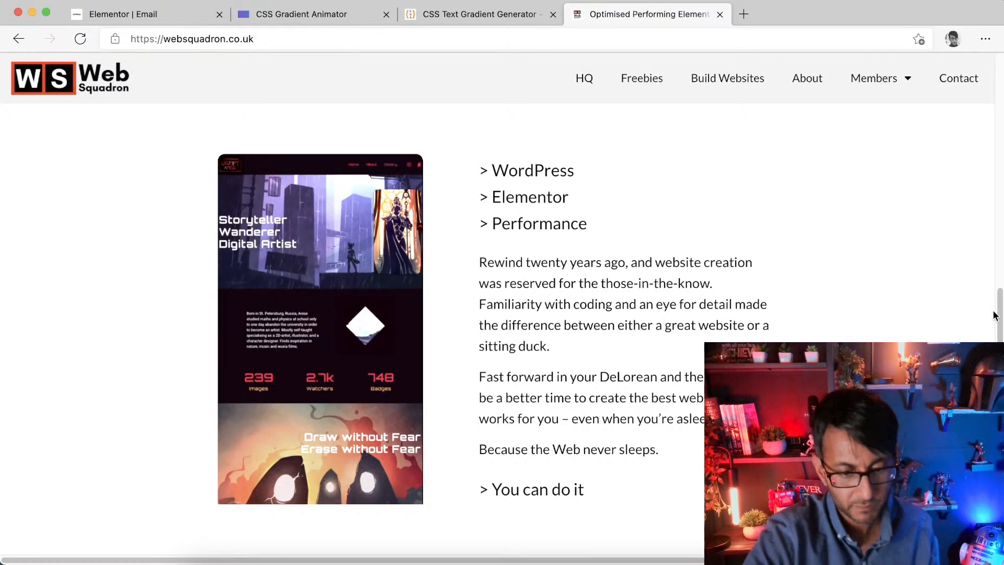
left_click_drag(1000, 310, 975, 53)
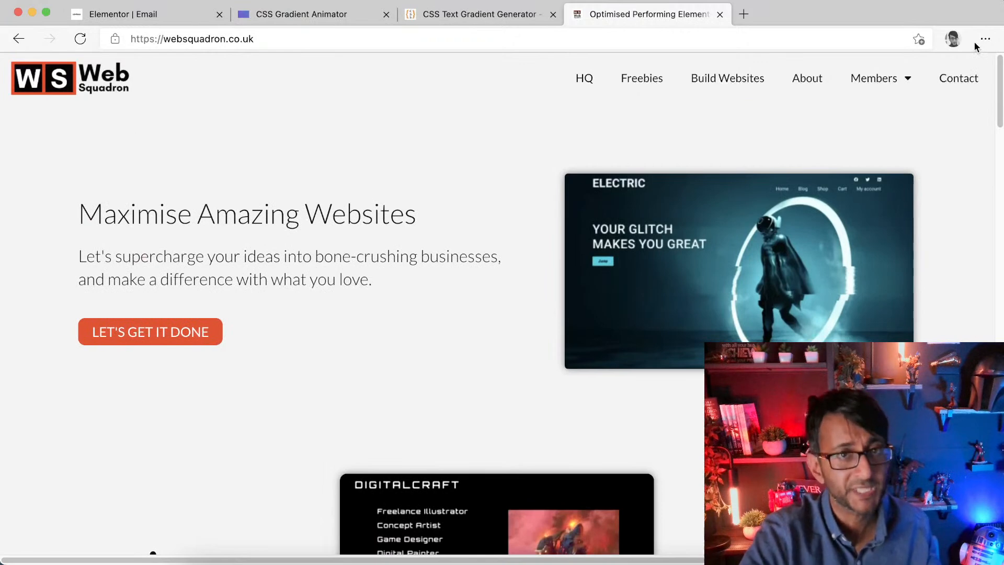
left_click(718, 16)
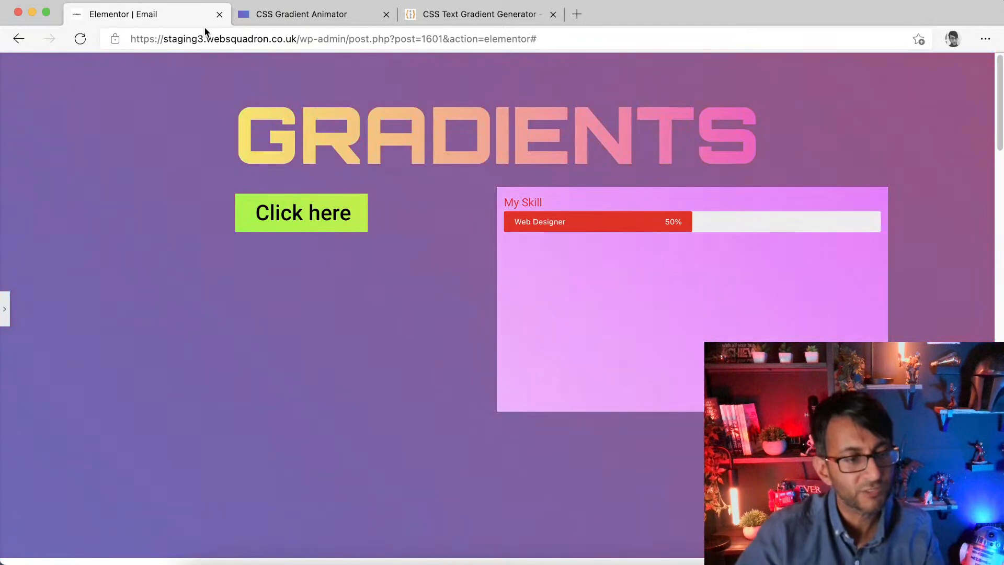
Step: Reload the CSS Text Gradient Generator, set a gradient from #ff0000 to #0000ff, and copy the generated CSS code
left_click(434, 18)
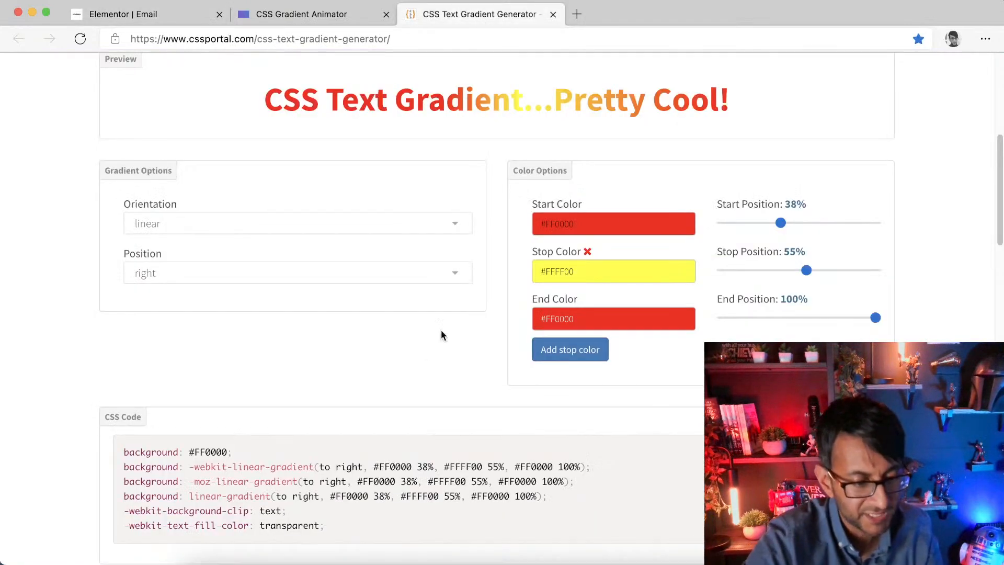
left_click(306, 42)
key("Return")
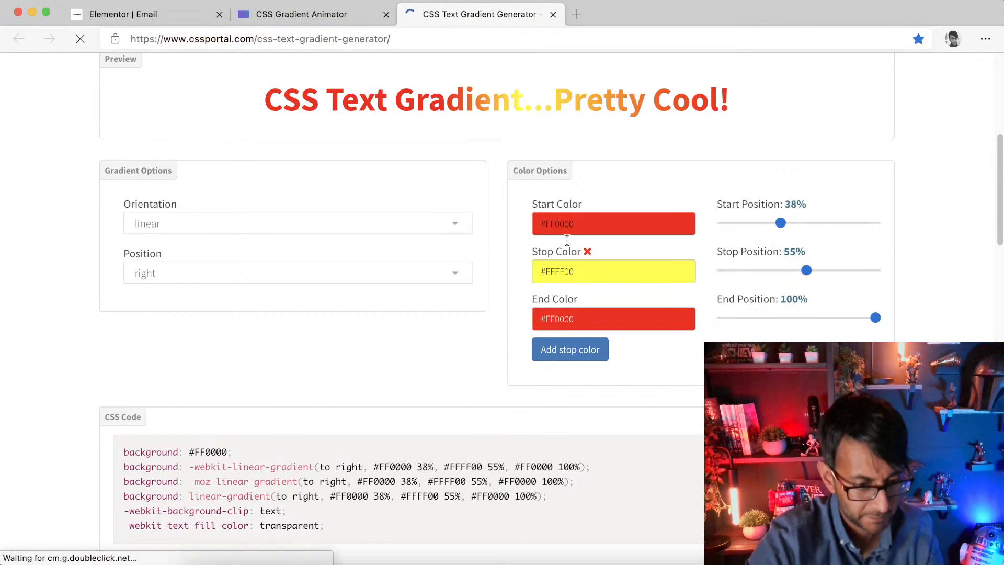
left_click(575, 228)
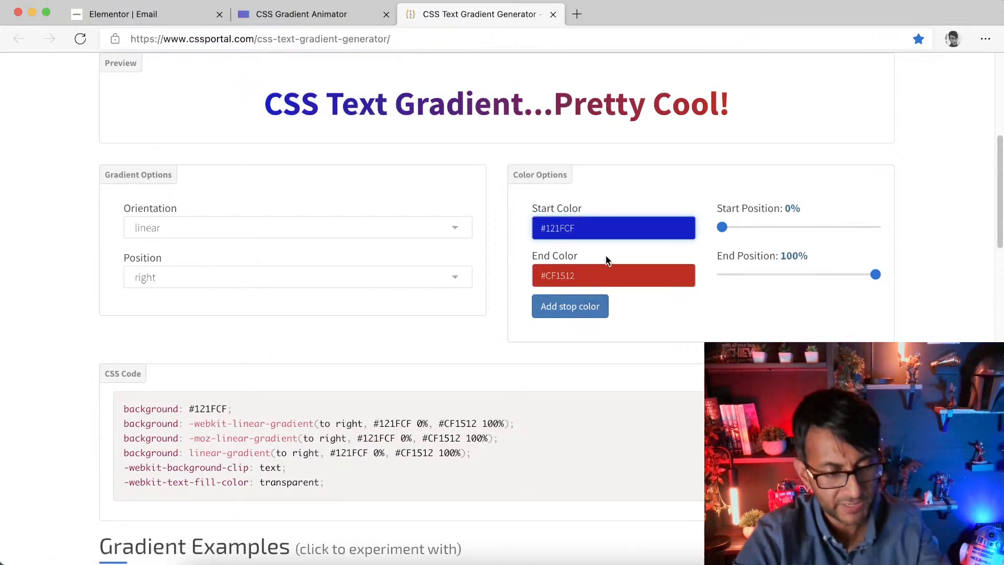
left_click_drag(576, 229, 540, 225)
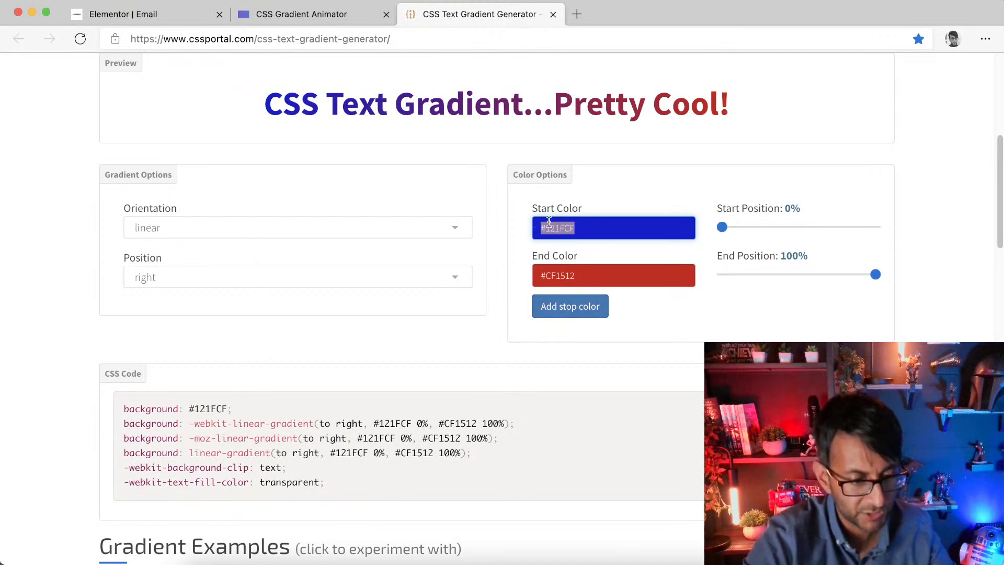
type("ff0000")
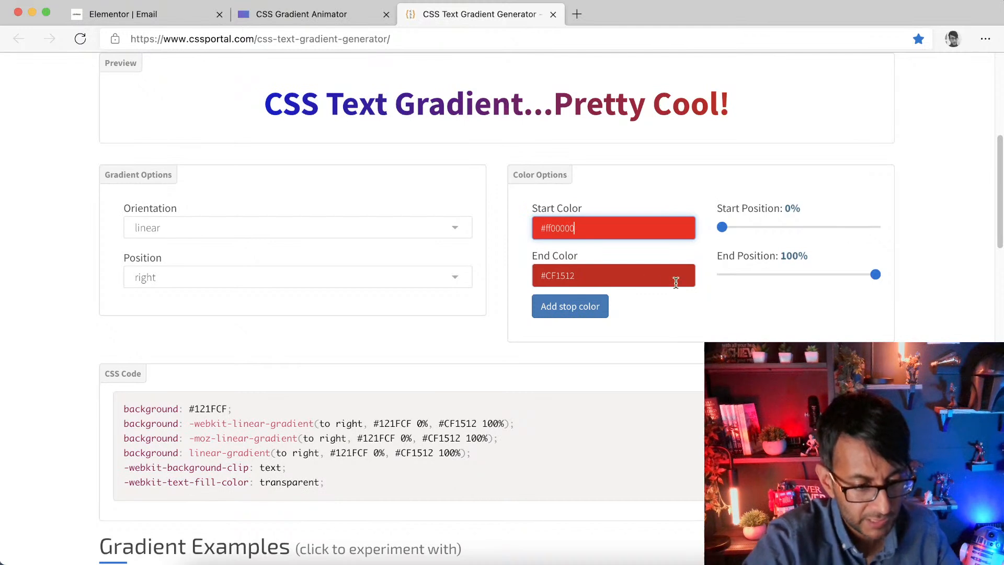
left_click(588, 276)
left_click_drag(550, 275, 733, 272)
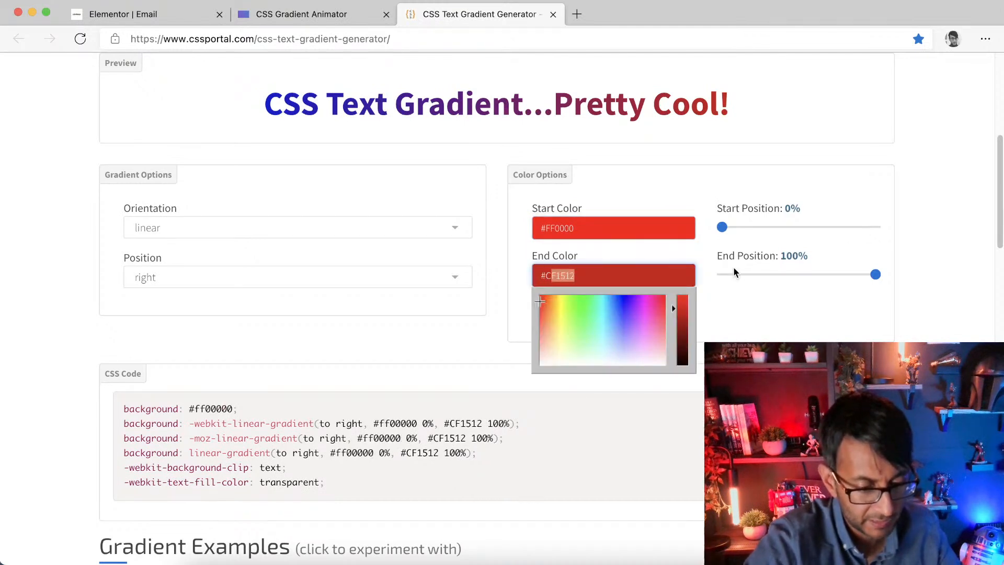
type("0000ff")
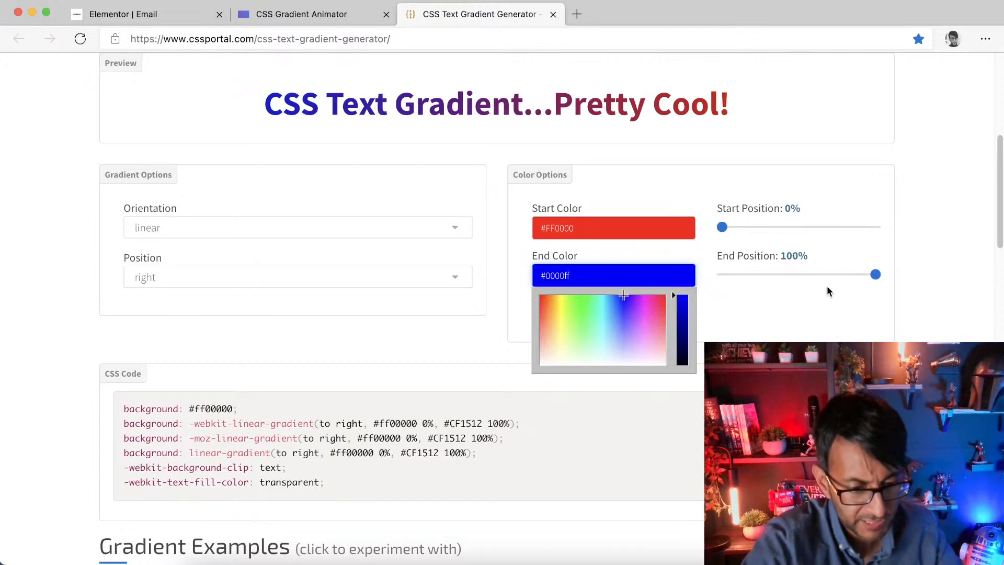
left_click(804, 327)
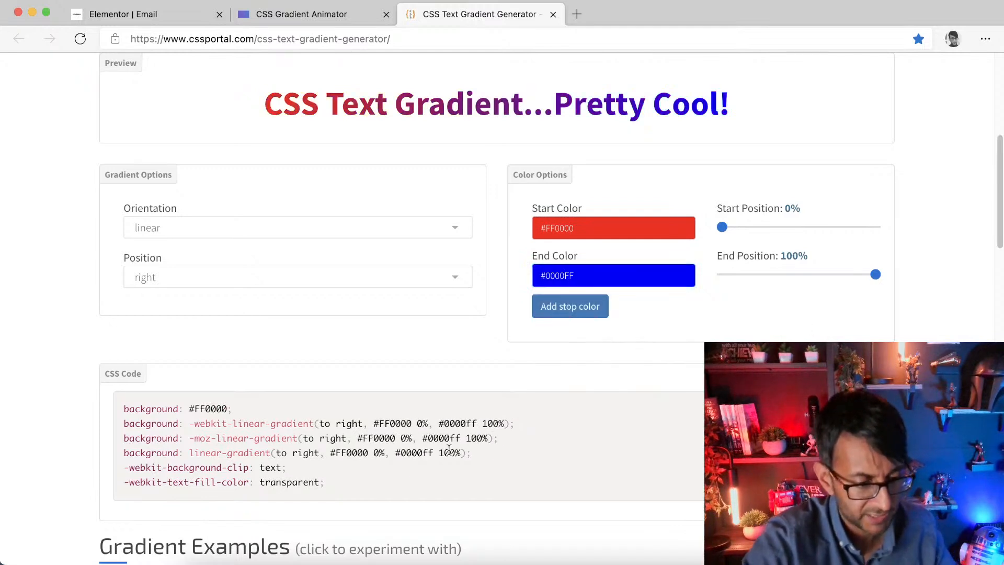
left_click_drag(346, 481, 115, 409)
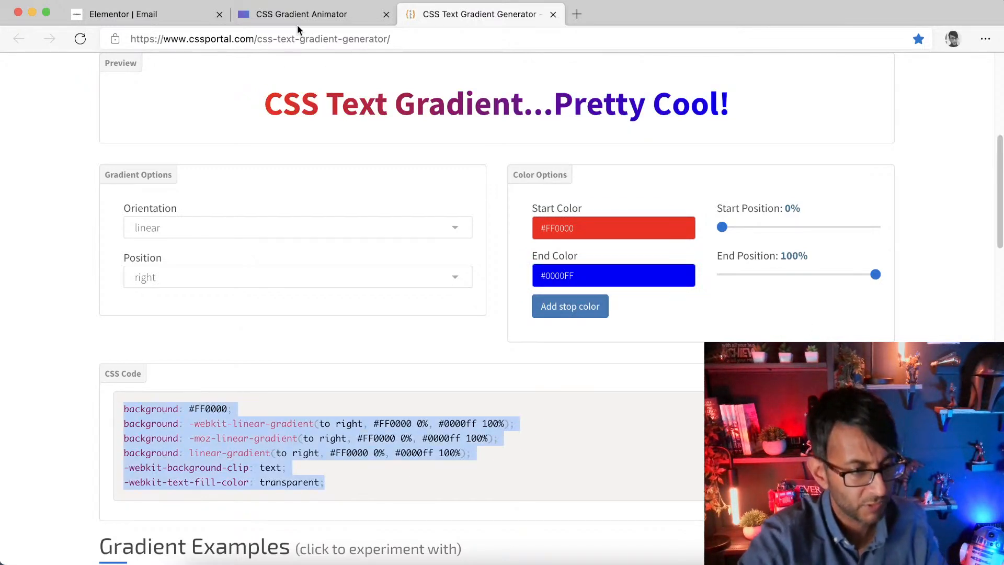
Step: Select the GRADIENTS heading and delete the old gradient code from its custom CSS
left_click(131, 14)
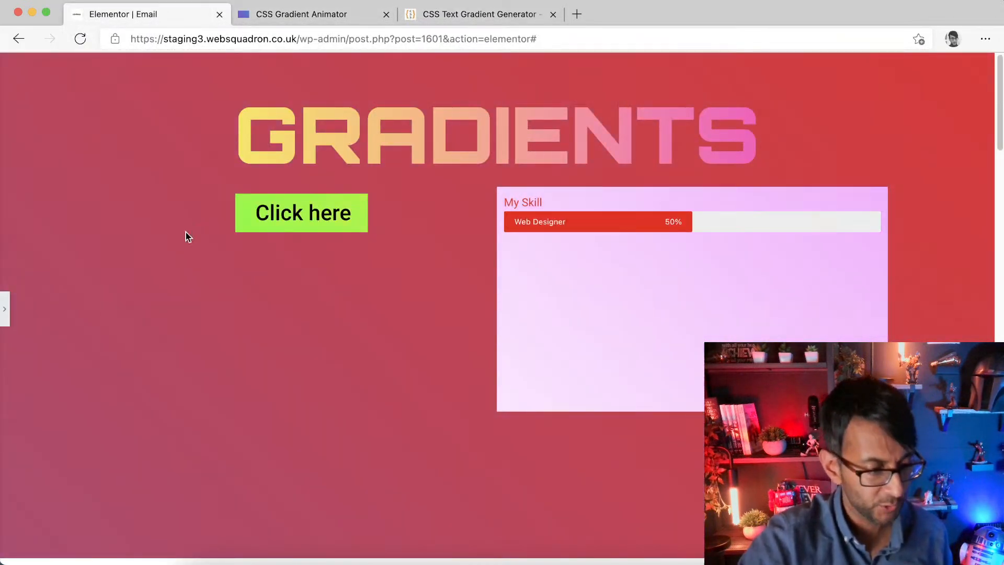
left_click(3, 309)
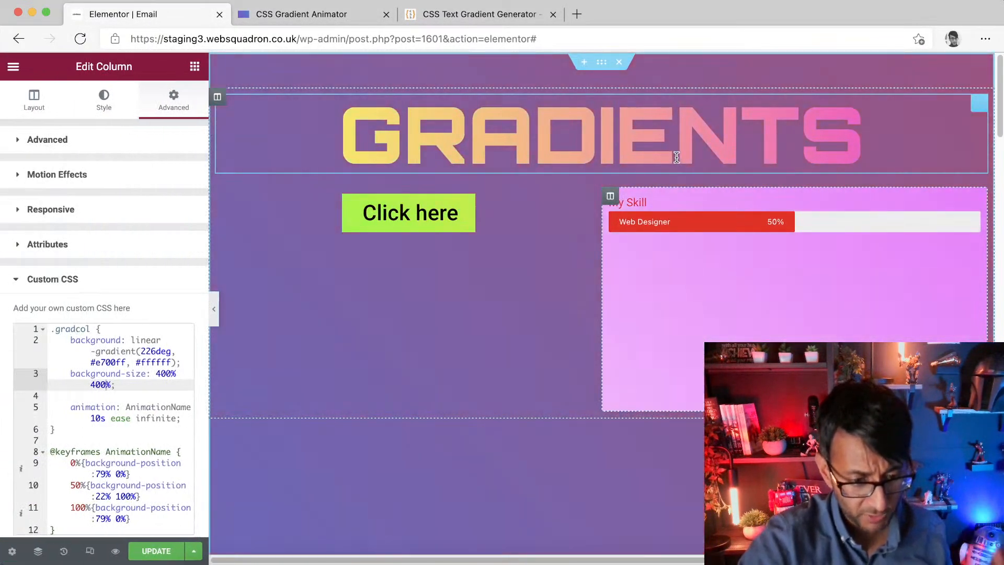
left_click(937, 116)
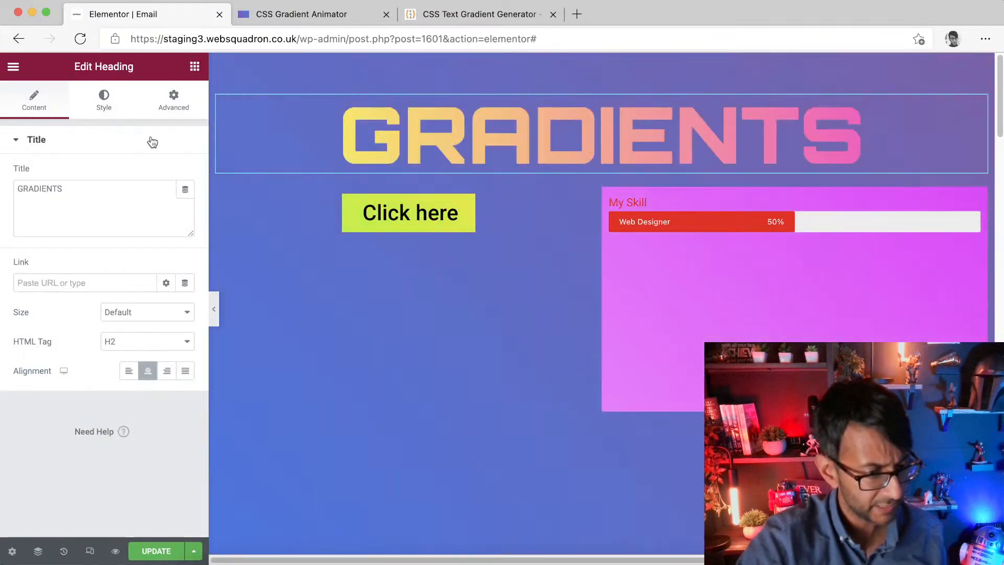
left_click(151, 111)
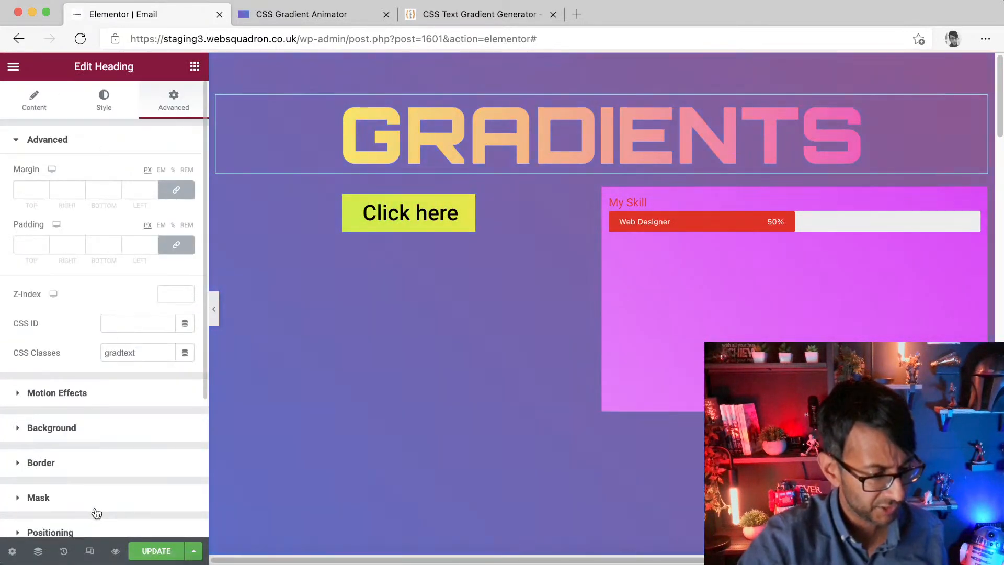
scroll(92, 508, "down", 5)
left_click(93, 440)
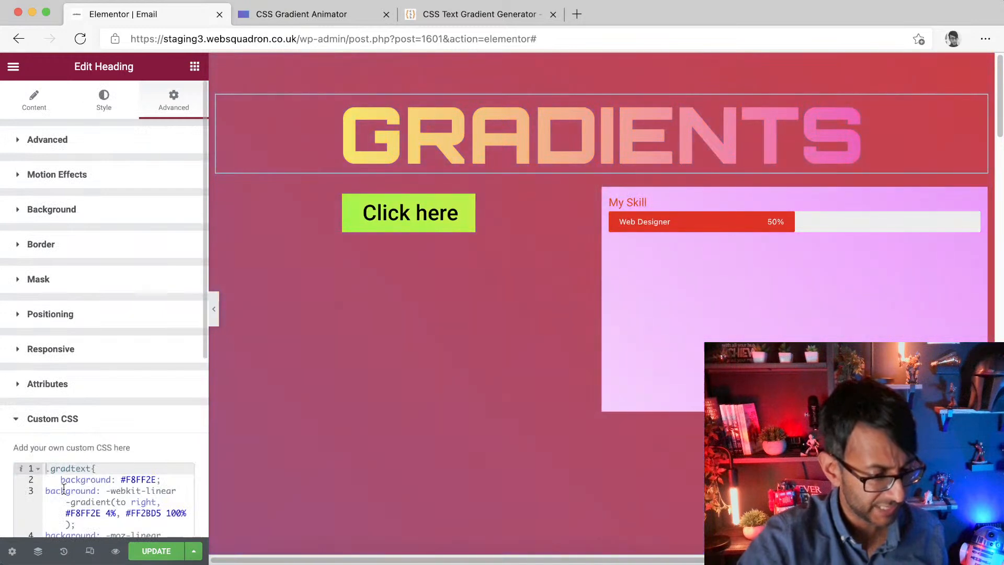
left_click_drag(58, 485, 156, 552)
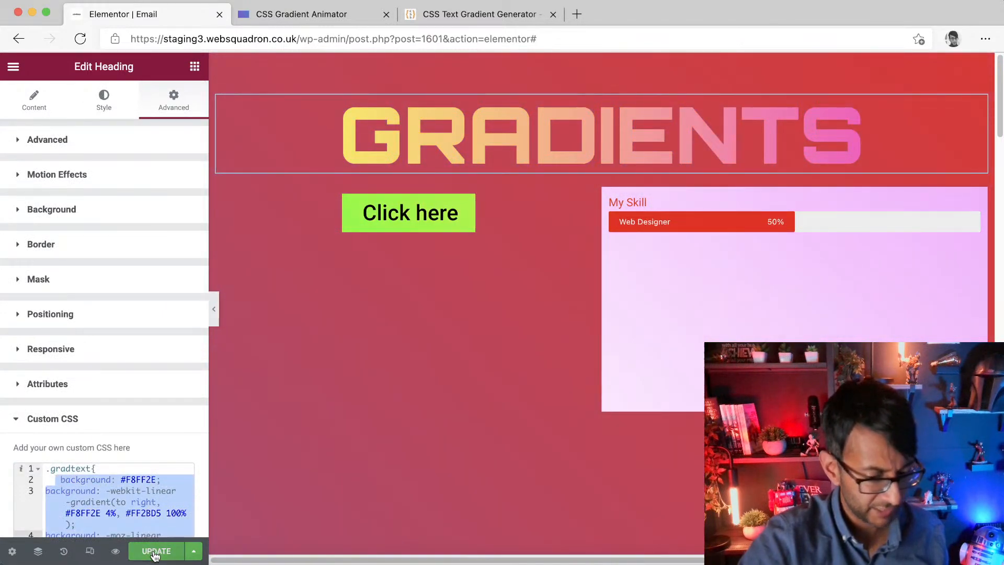
key("BackSpace")
left_click_drag(56, 483, 176, 555)
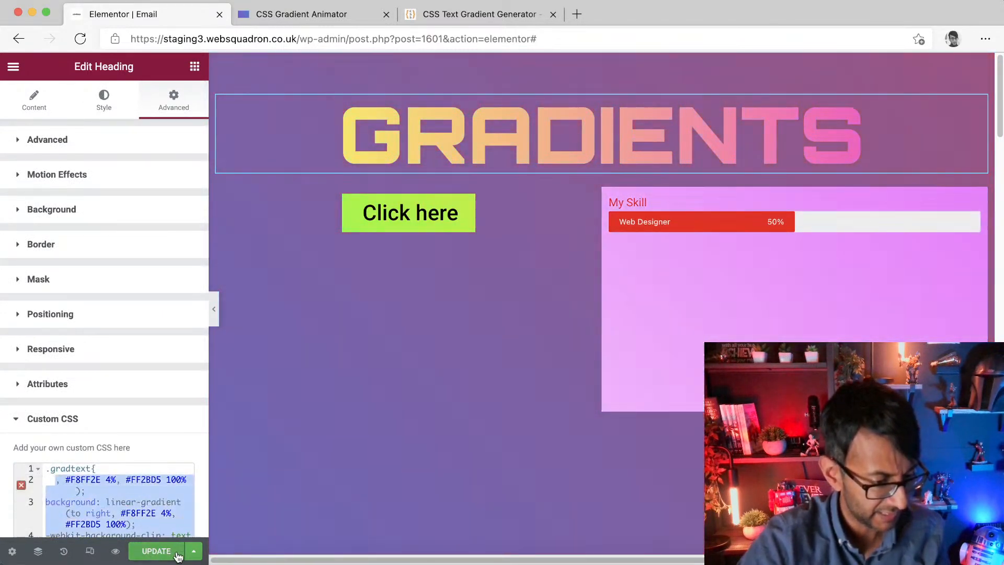
key("BackSpace")
left_click_drag(143, 481, 39, 480)
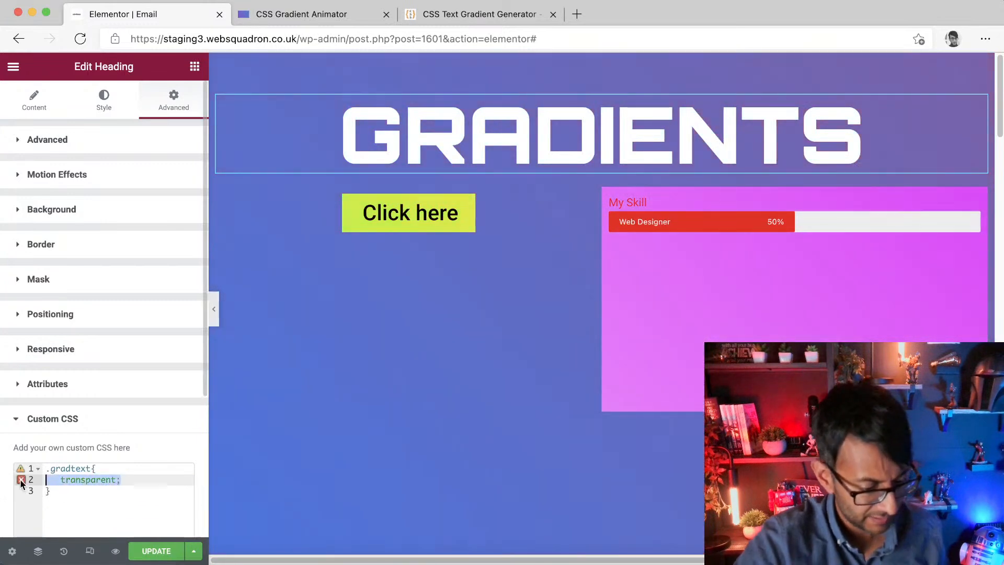
Step: Paste the copied gradient CSS into the heading's custom CSS and undo the paste
key("super+v")
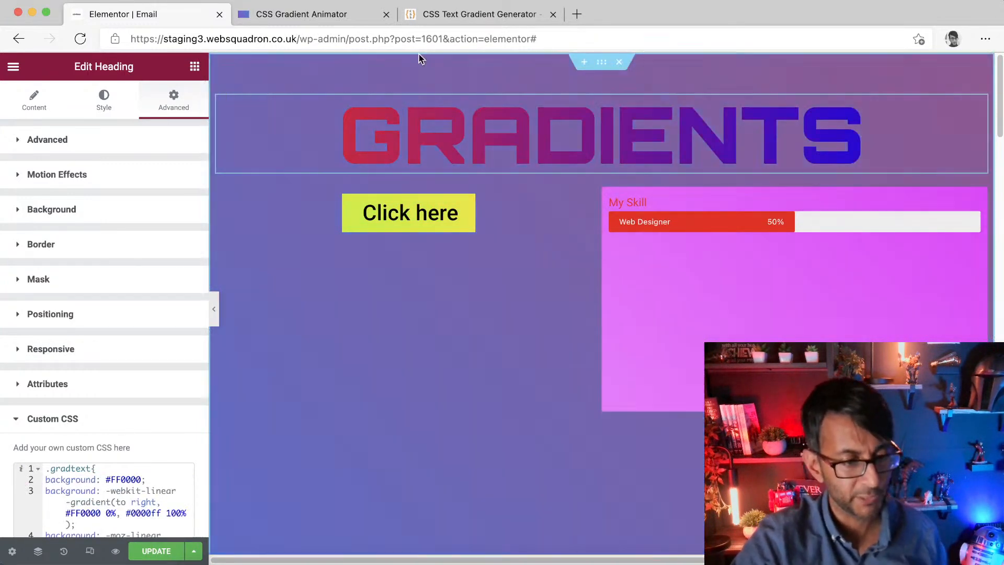
key("super+z")
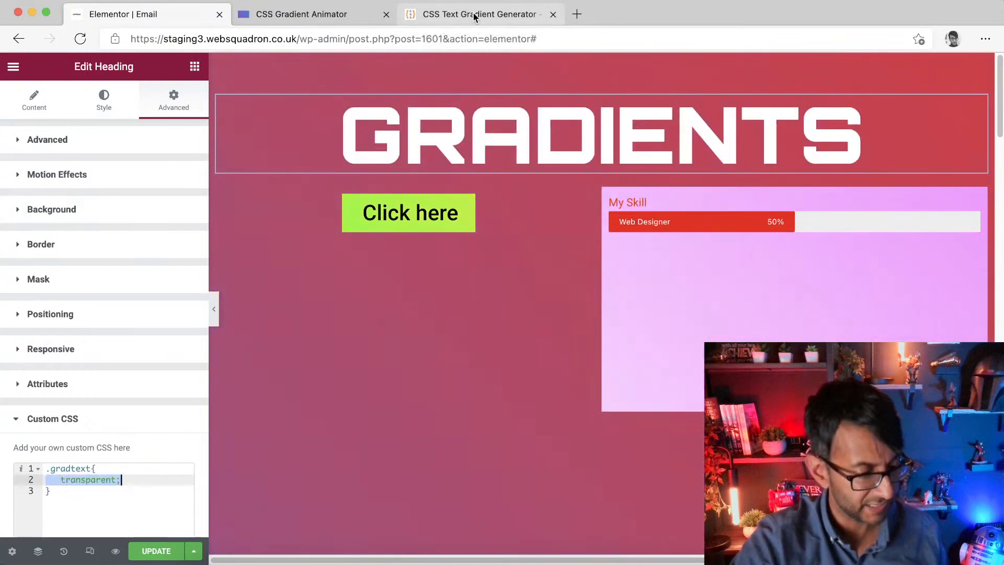
Step: Set both colour positions to 60% in the text gradient generator and paste the new CSS into the heading's custom CSS
left_click(475, 16)
left_click_drag(722, 227, 785, 230)
left_click_drag(873, 281, 784, 281)
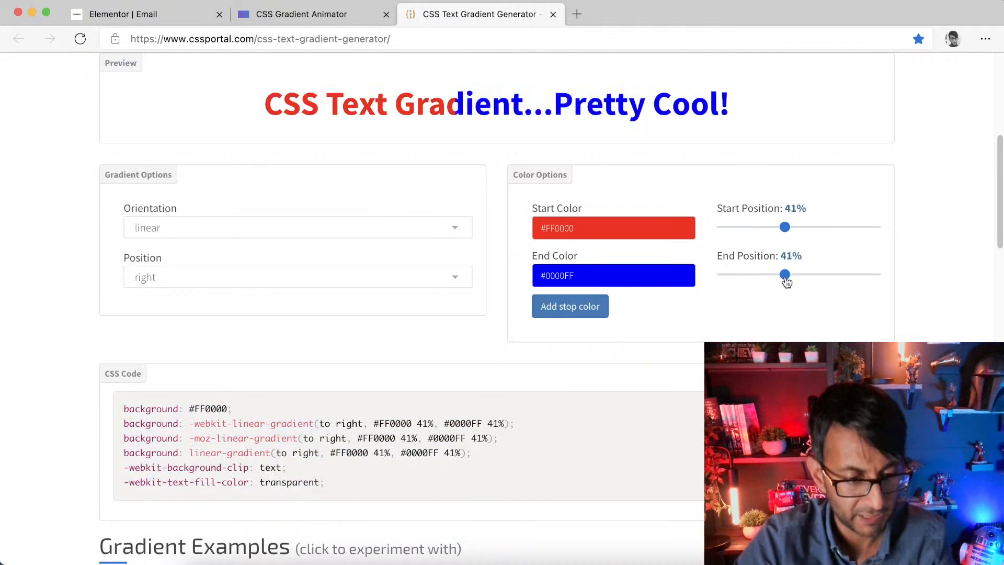
left_click_drag(786, 230, 815, 229)
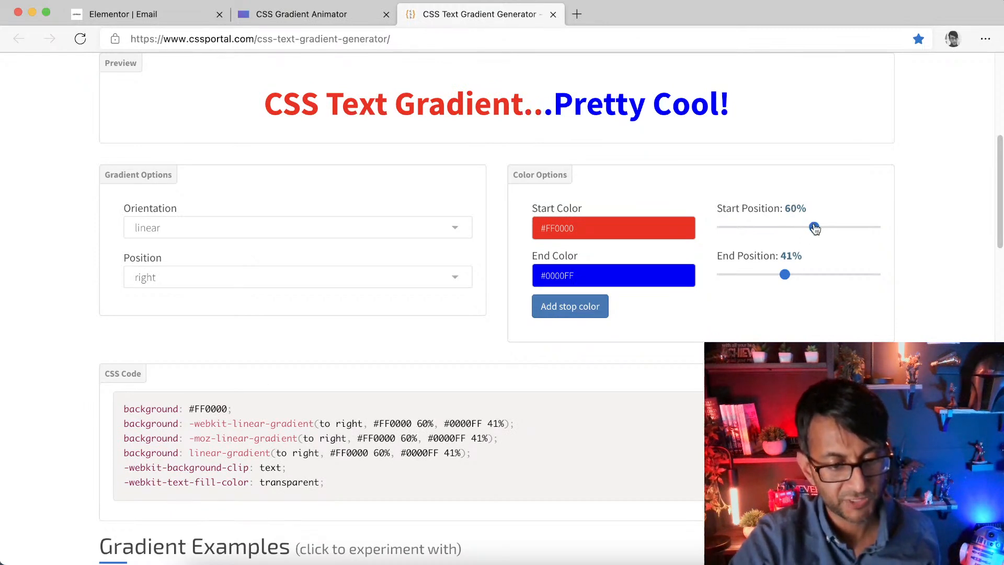
left_click_drag(783, 278, 815, 278)
left_click_drag(363, 481, 124, 399)
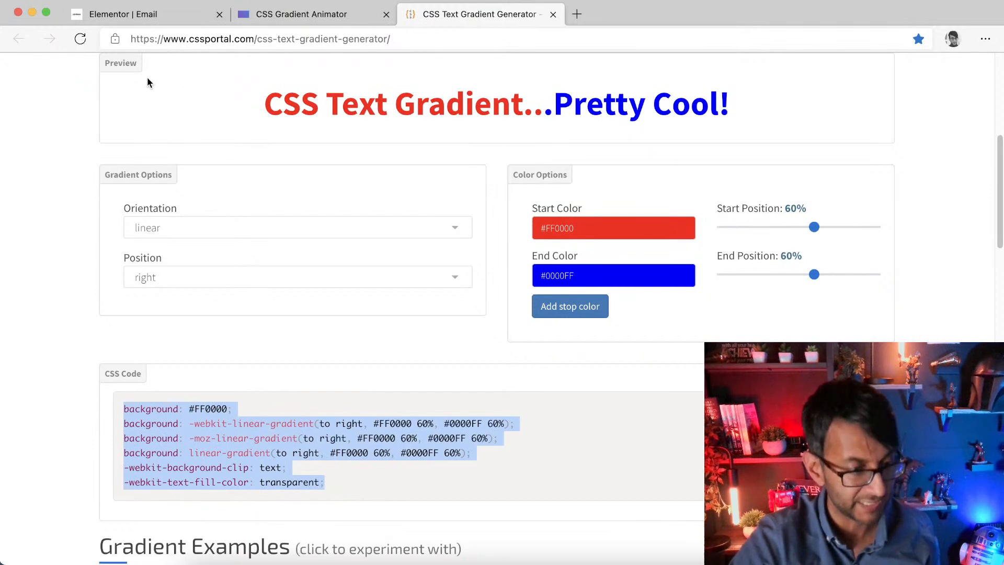
left_click(164, 20)
key("super+v")
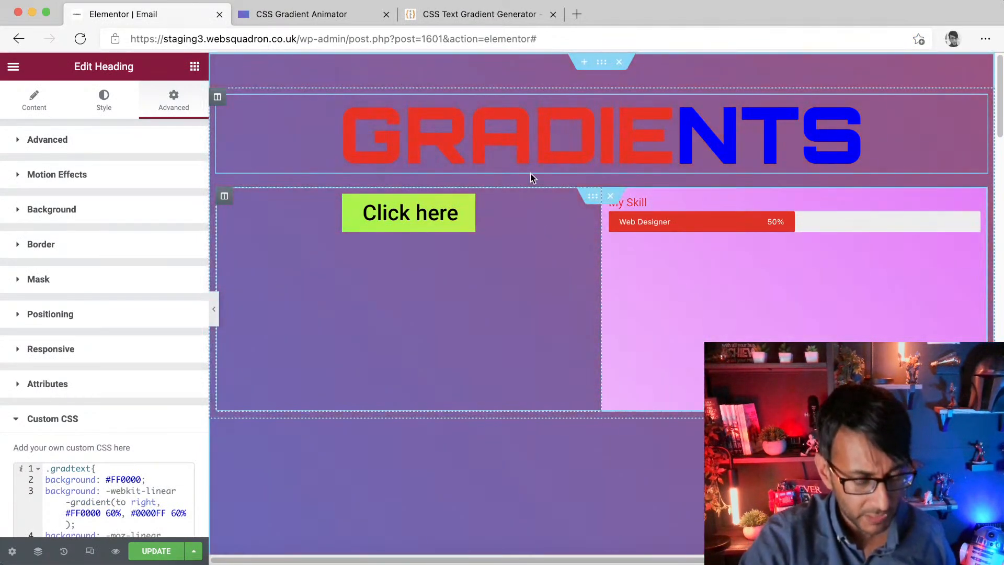
Step: Select the section and remove the gradbg CSS class from its advanced settings
left_click(602, 63)
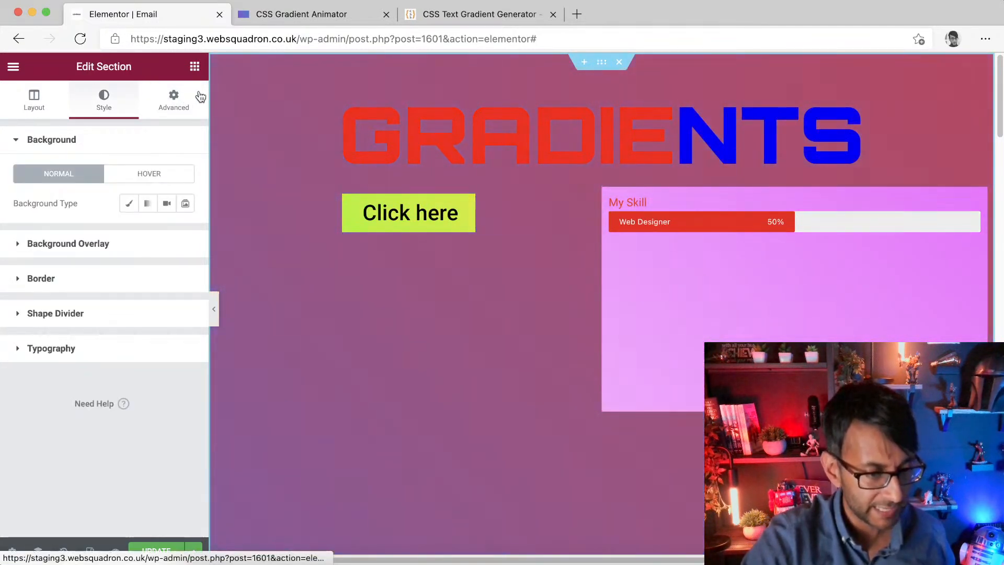
right_click(602, 62)
left_click(632, 103)
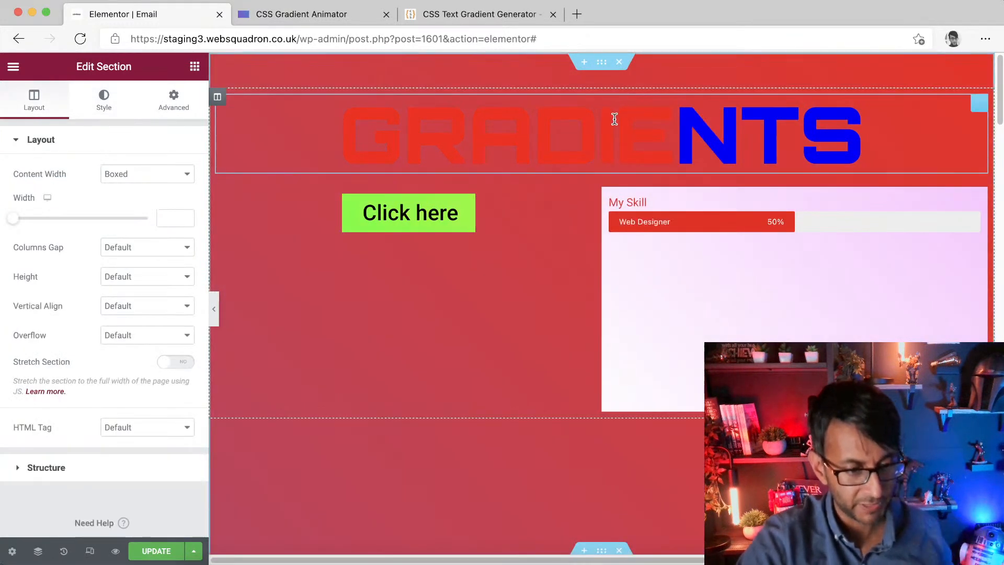
left_click(104, 99)
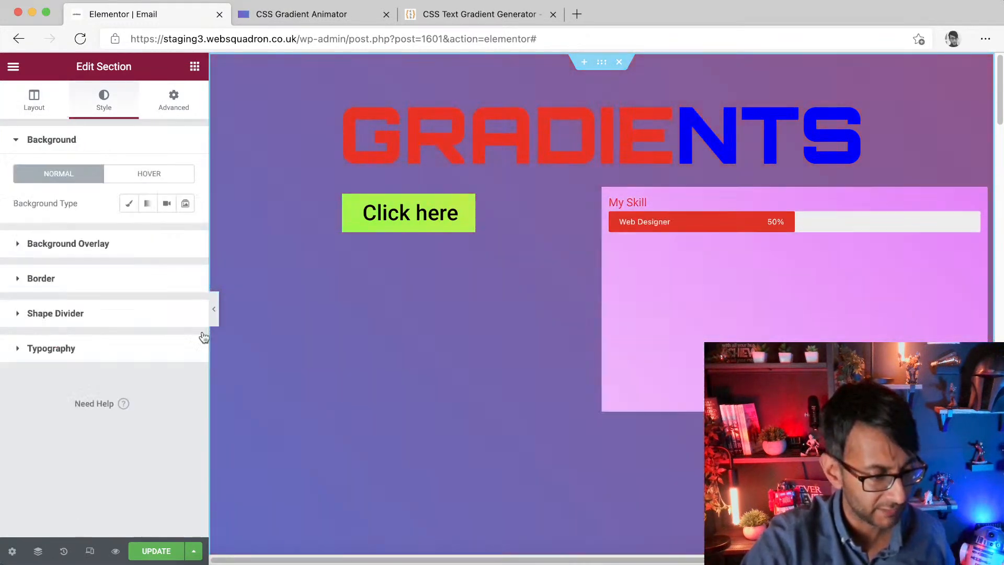
left_click(174, 100)
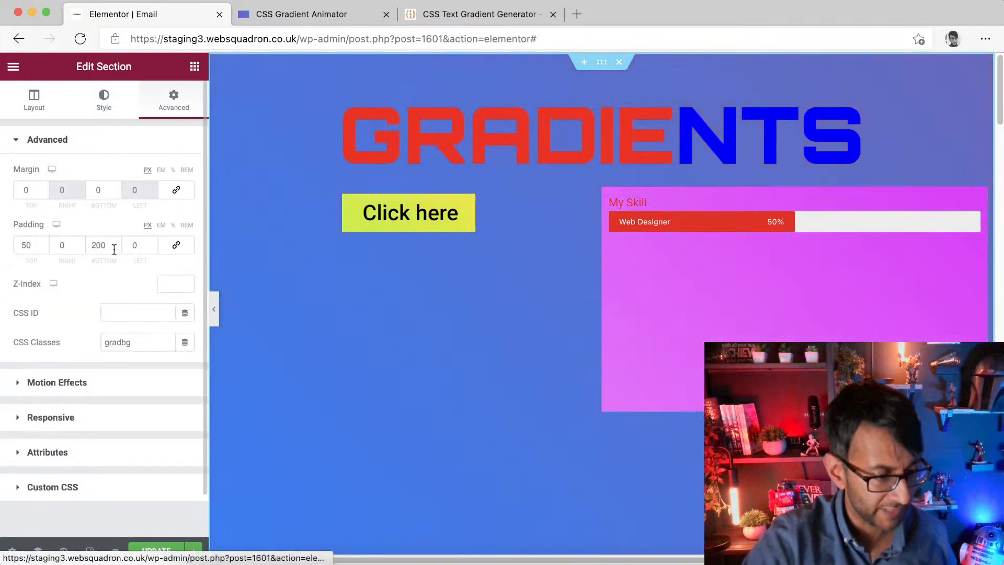
left_click_drag(139, 342, 65, 321)
key("BackSpace")
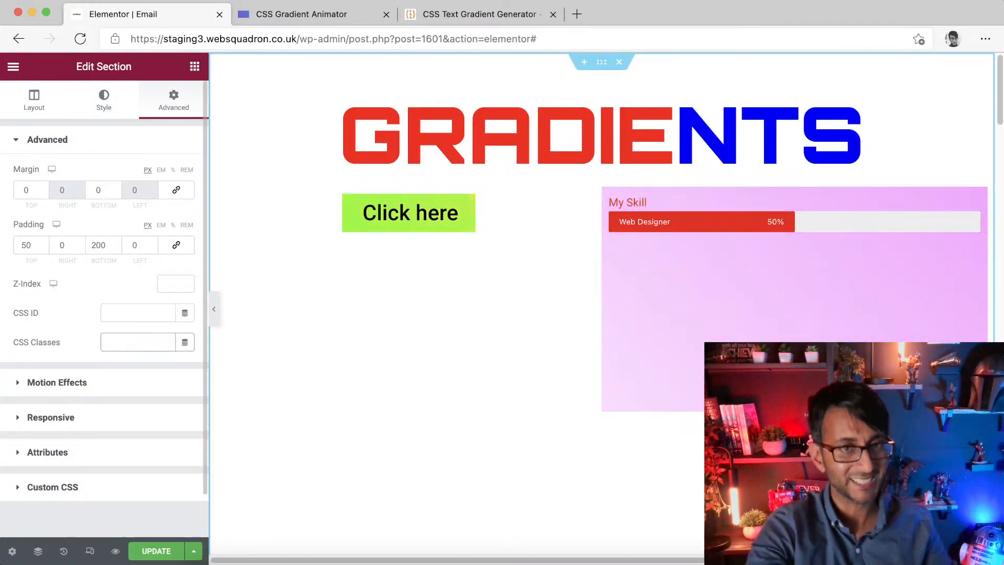
Step: Give the section a gradient background and set its first colour to #0000ff
left_click(85, 111)
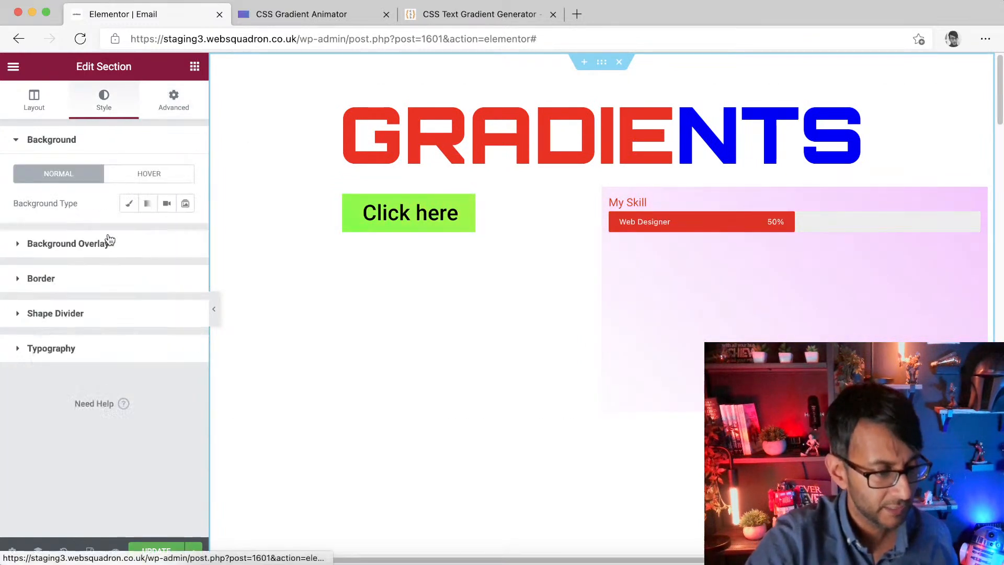
left_click(147, 203)
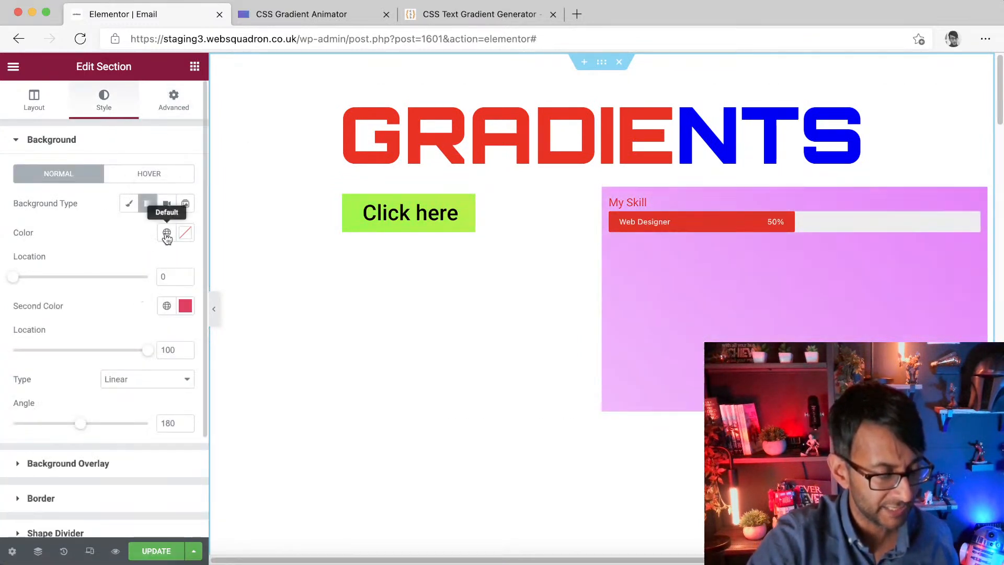
left_click(166, 232)
left_click(126, 296)
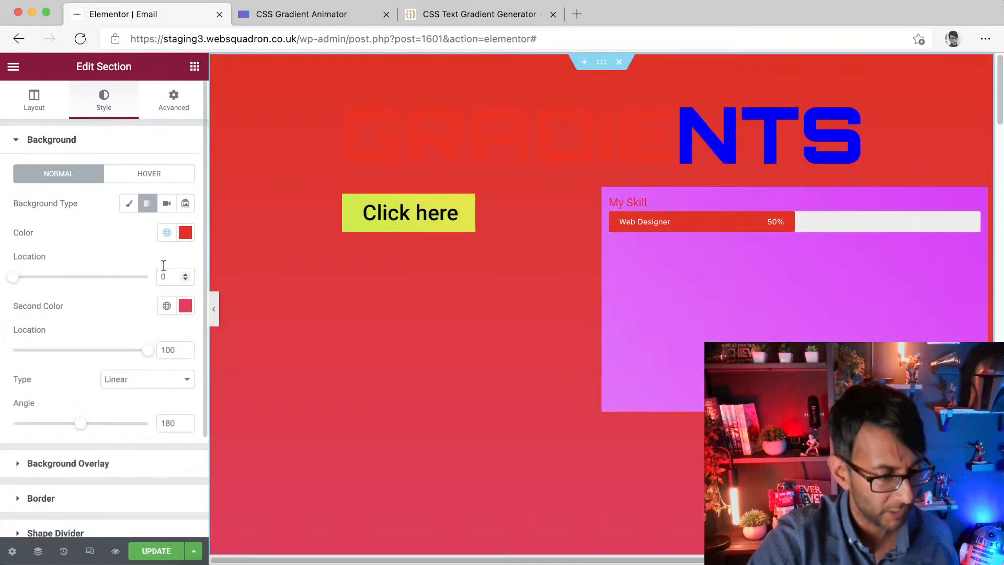
left_click(167, 234)
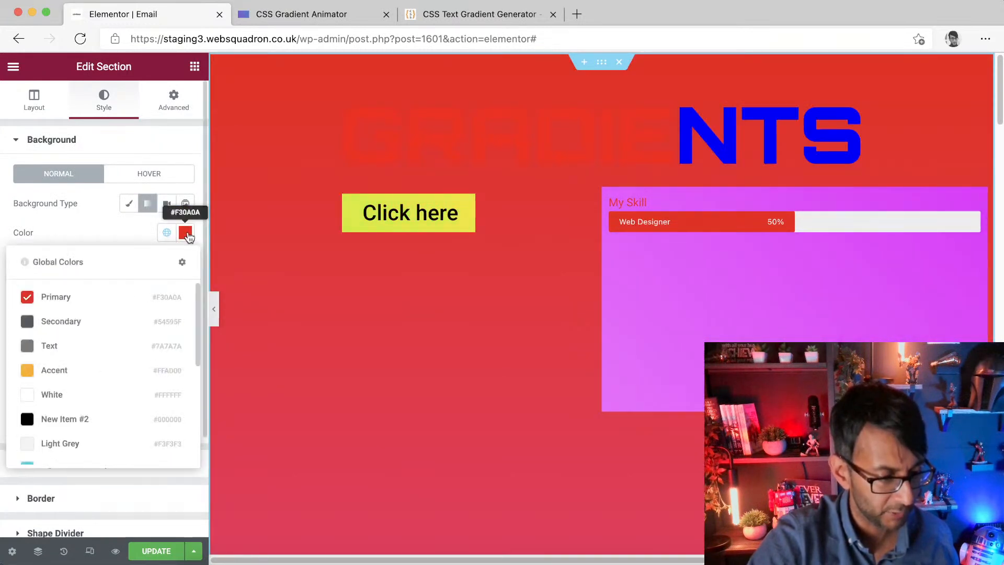
left_click(185, 233)
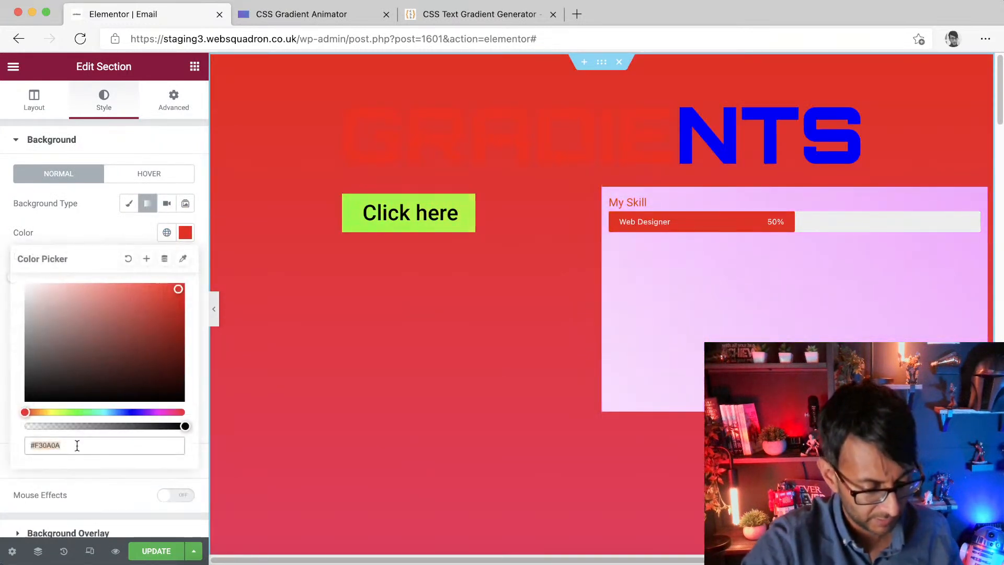
type("00000ff")
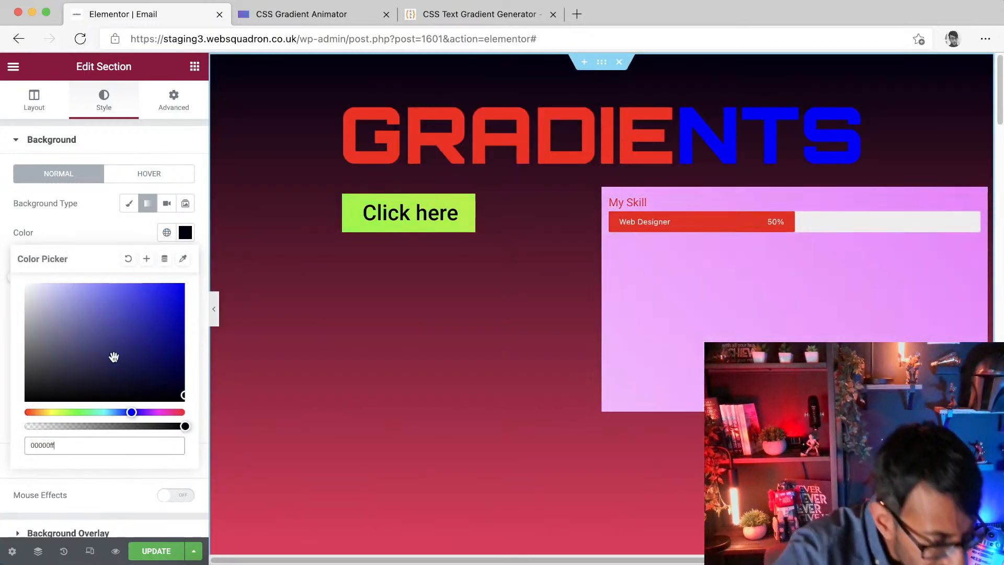
left_click(50, 449)
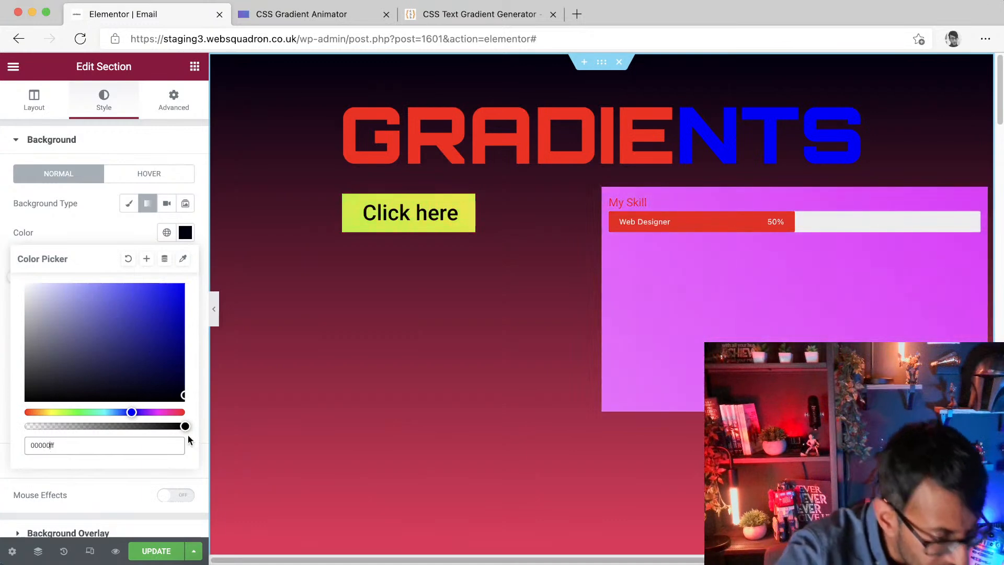
key("BackSpace")
left_click(113, 238)
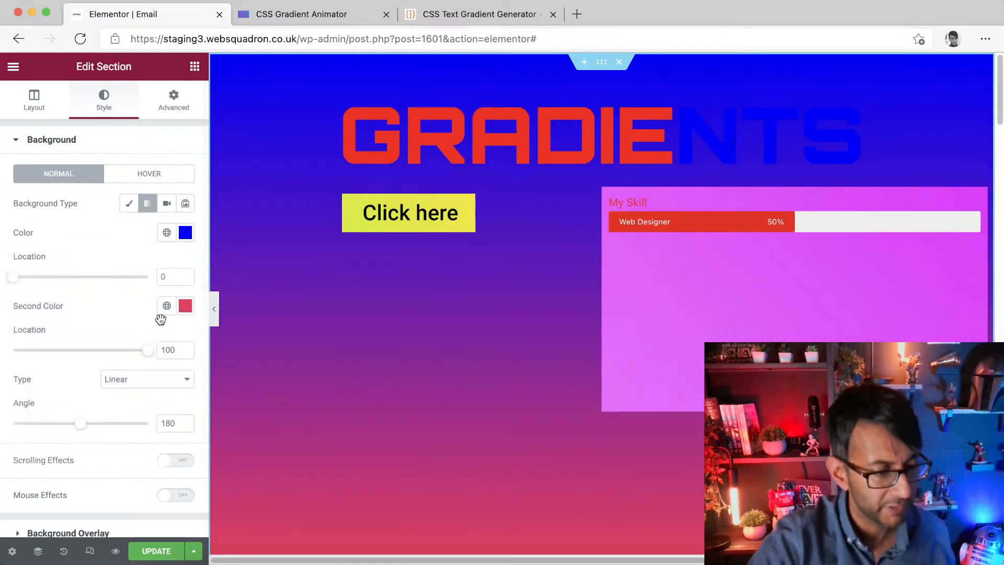
Step: Make the gradient's second colour fully transparent by adding a 00 alpha value
left_click(185, 306)
key("Right")
type("00")
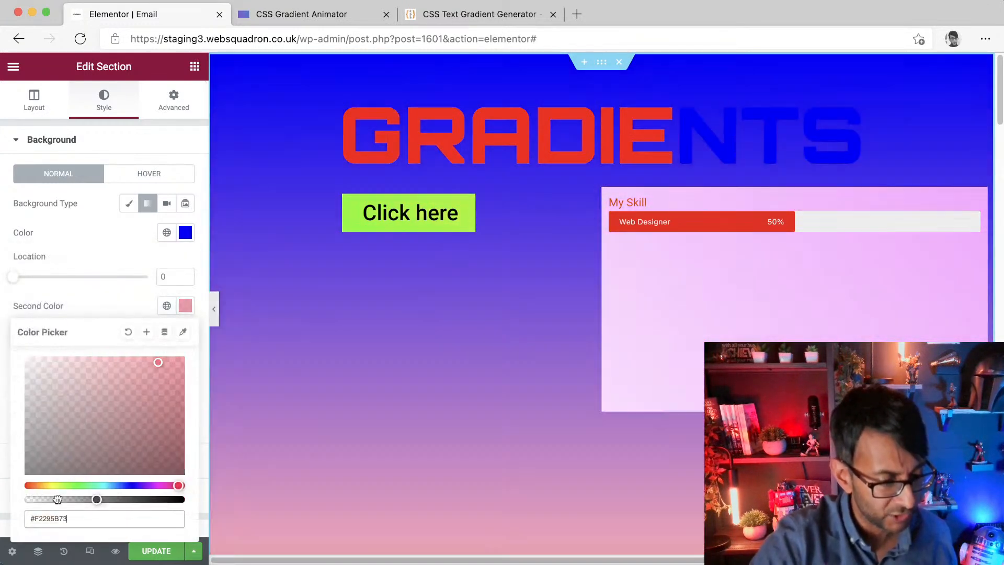
left_click(86, 245)
Step: Set the gradient angle to 90 and both colour locations to 60 for a hard split
left_click_drag(78, 429, 70, 427)
left_click_drag(13, 278, 78, 278)
left_click_drag(147, 357, 68, 358)
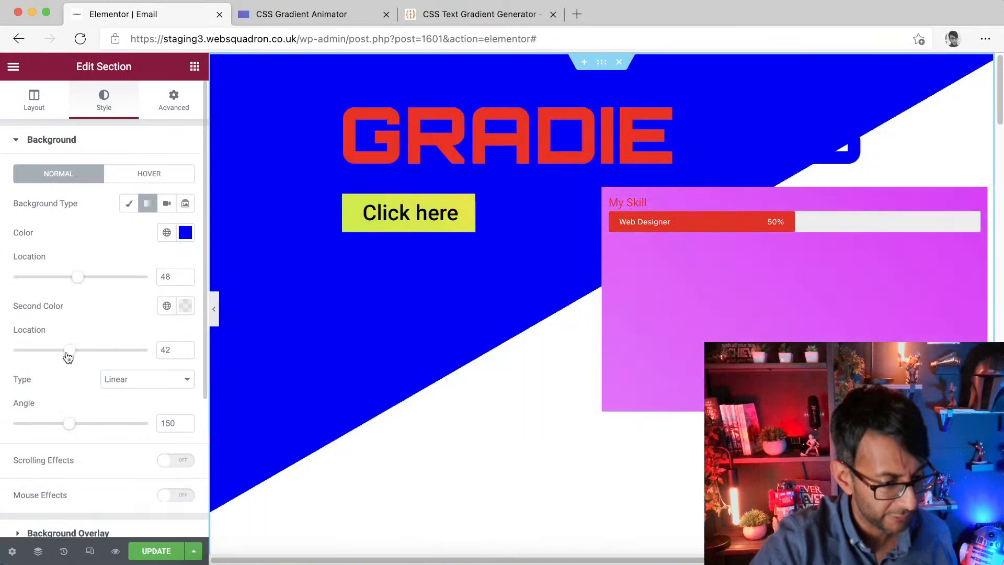
left_click_drag(71, 425, 50, 435)
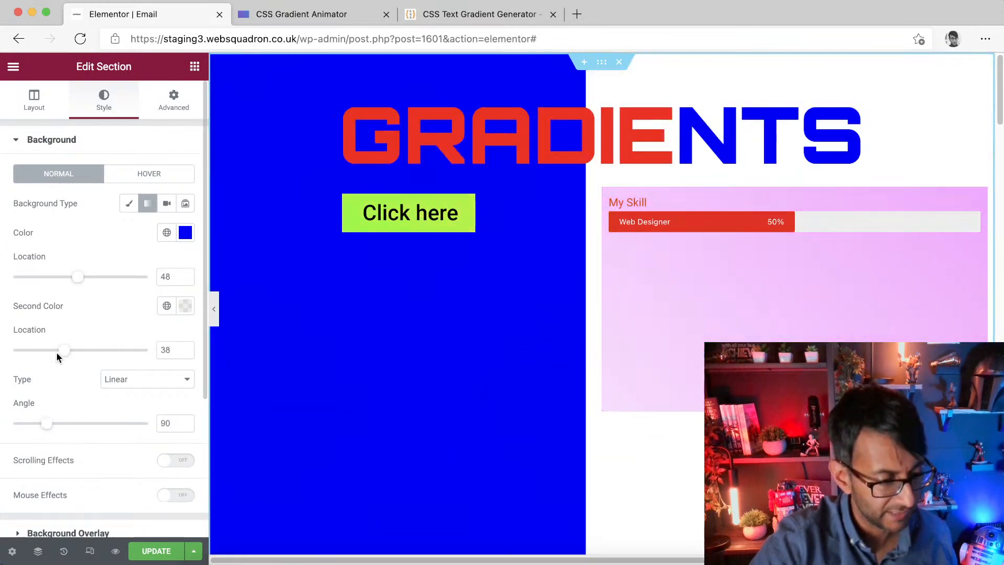
left_click_drag(81, 276, 97, 280)
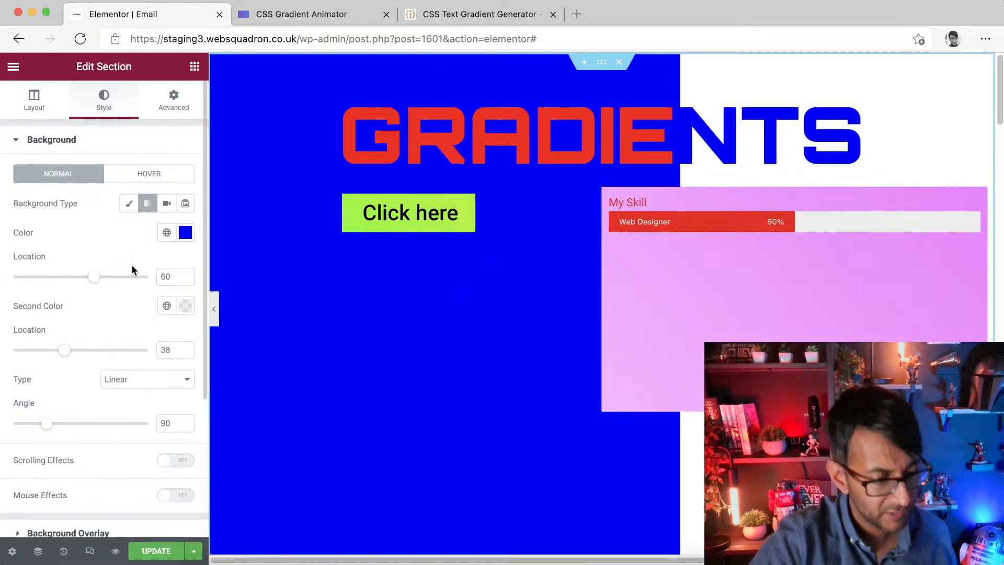
left_click(184, 276)
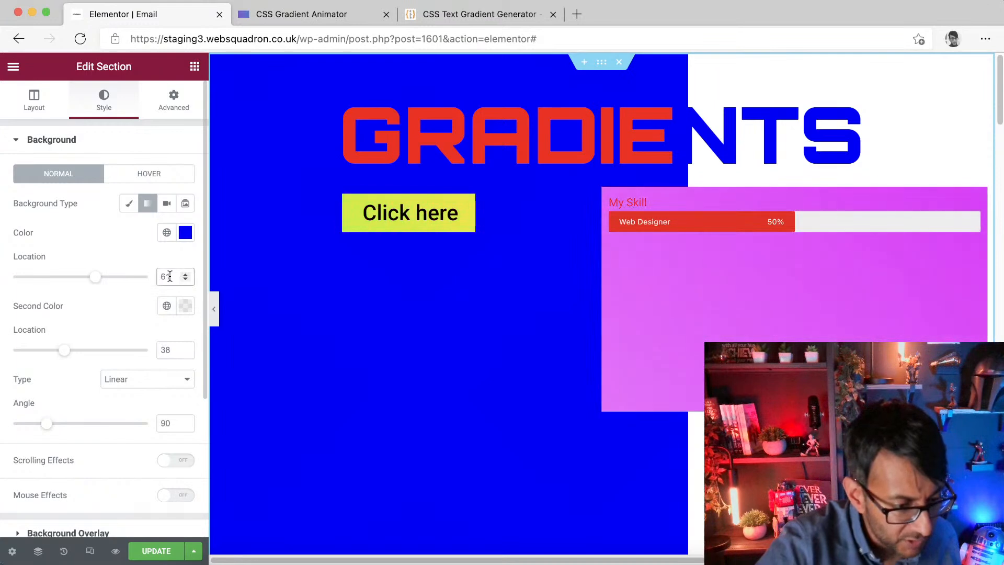
key("BackSpace")
type("0.5")
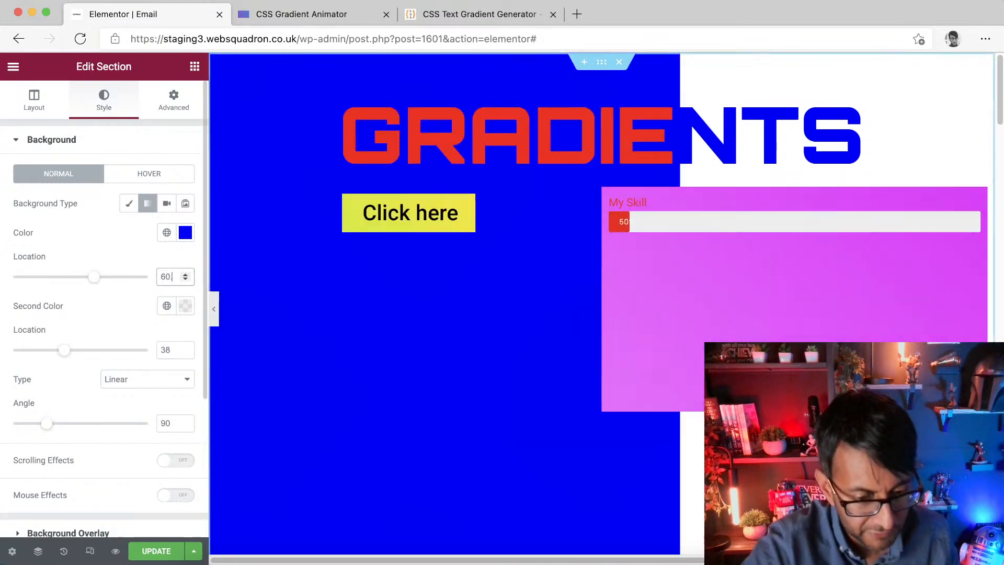
key("BackSpace")
key("BackSpace")
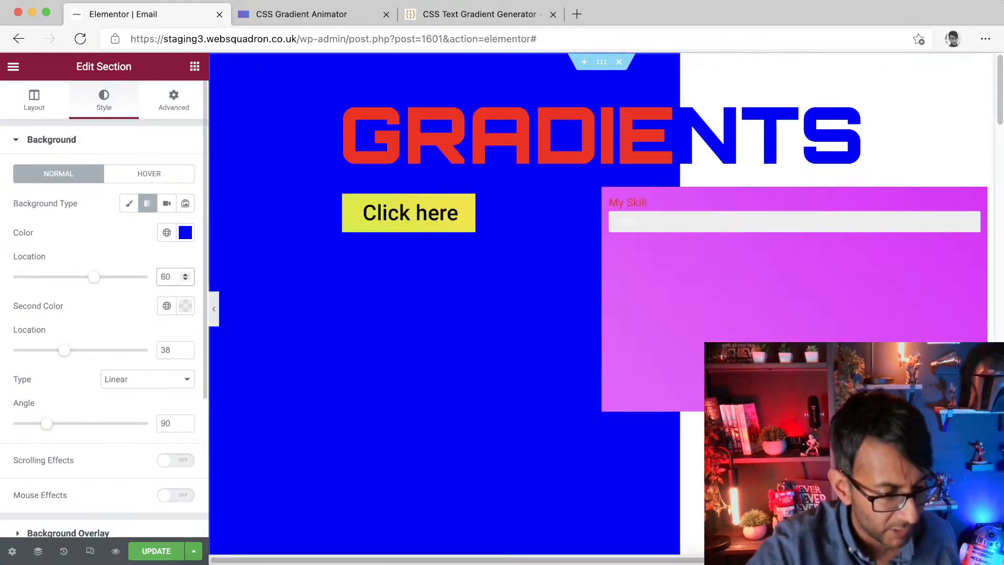
left_click_drag(173, 350, 96, 345)
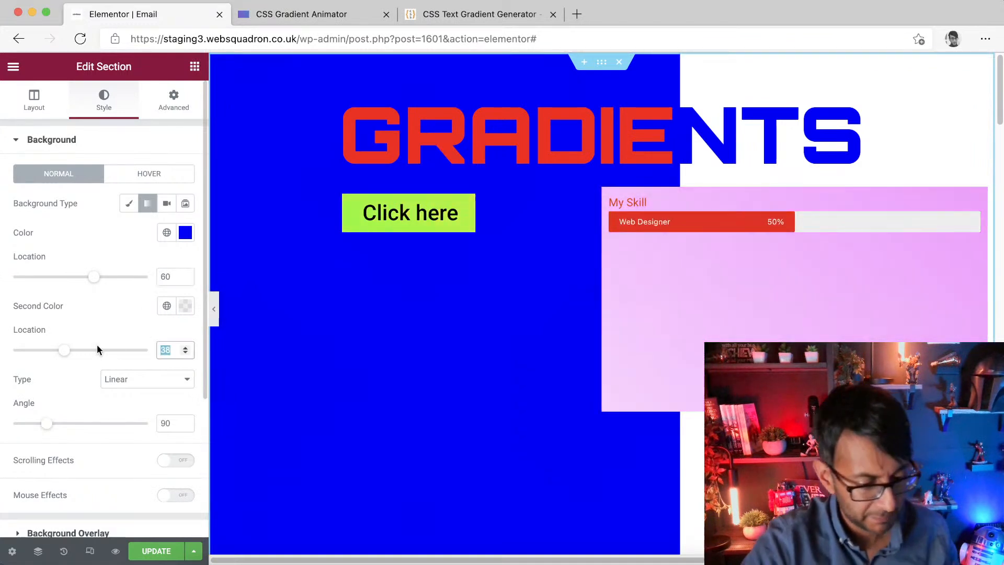
type("60")
Step: Select the GRADIENTS heading and set its letter spacing to 4.5
left_click(728, 135)
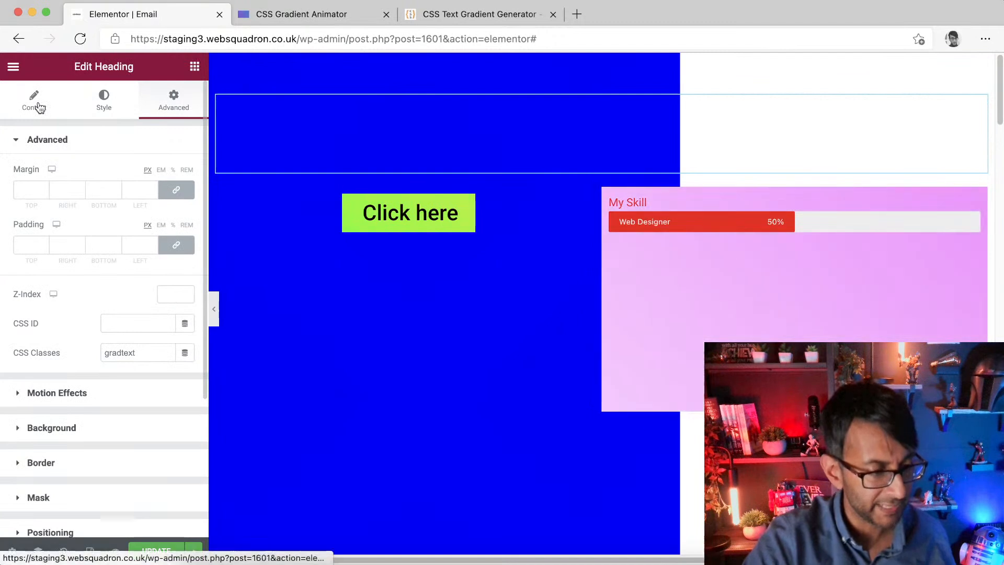
left_click(103, 98)
left_click(186, 205)
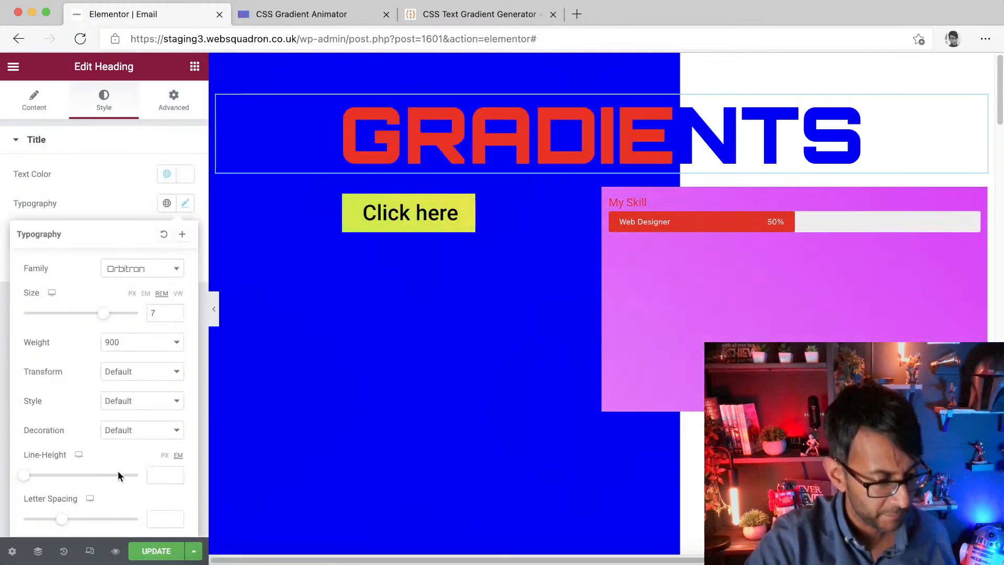
left_click_drag(61, 523, 95, 529)
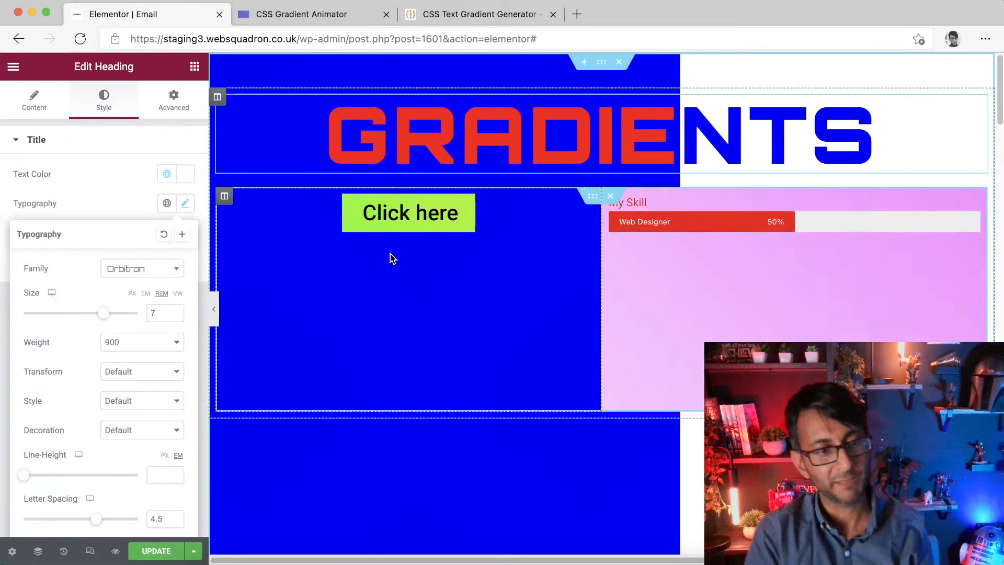
Step: Set the text gradient generator's start colour to #FFFFFF and copy the generated CSS
left_click(441, 14)
left_click(563, 224)
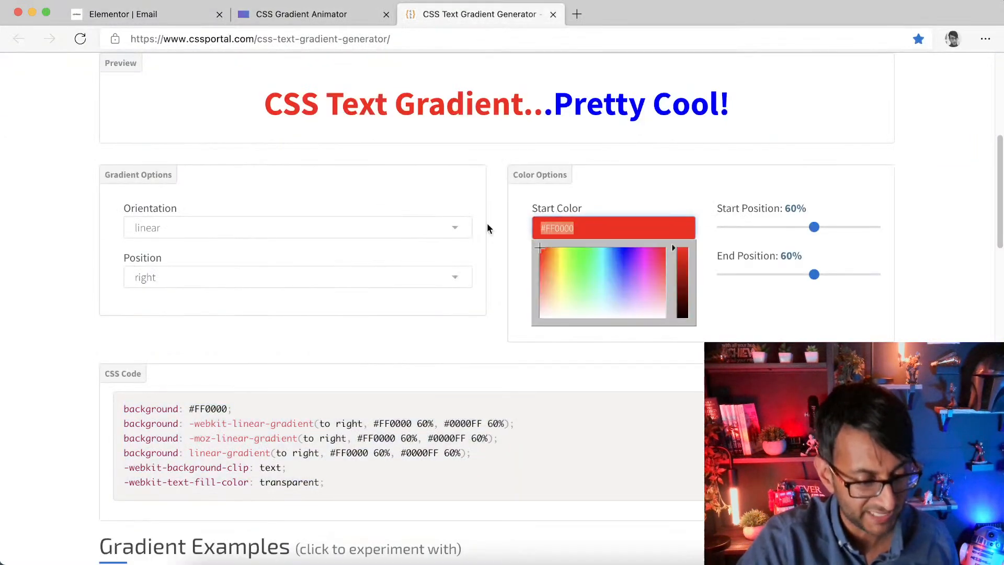
key("BackSpace")
type("fff")
key("Return")
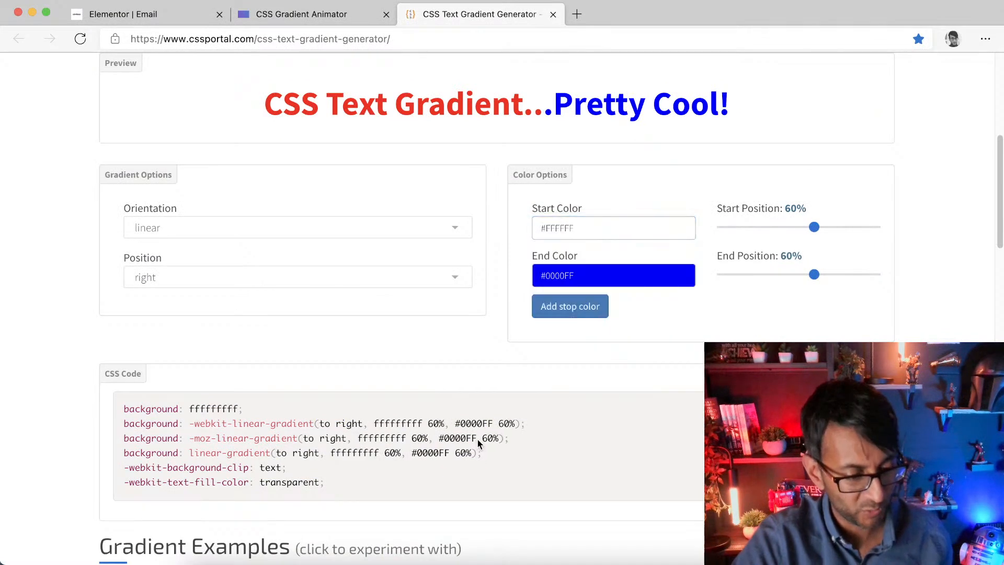
left_click(373, 482)
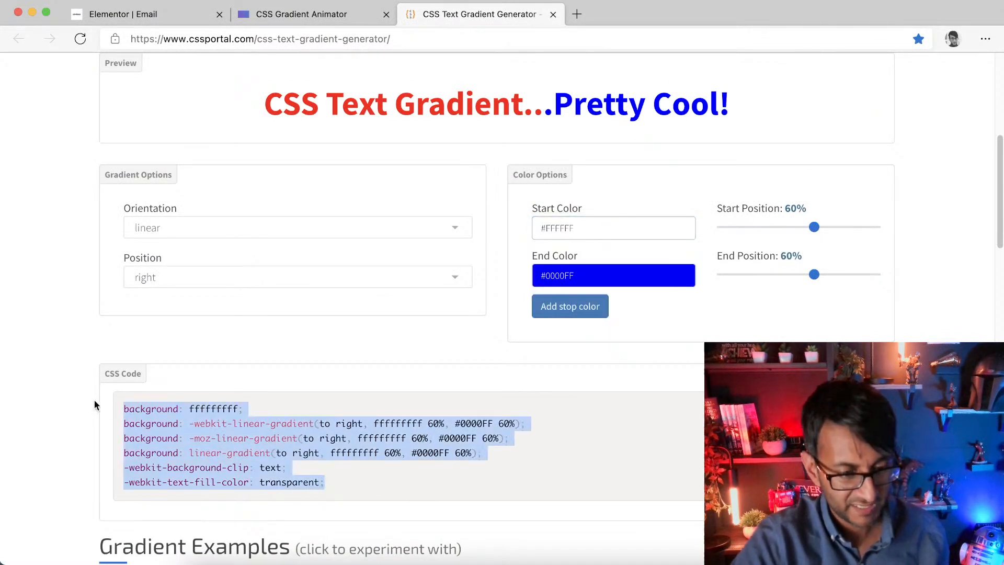
left_click(610, 231)
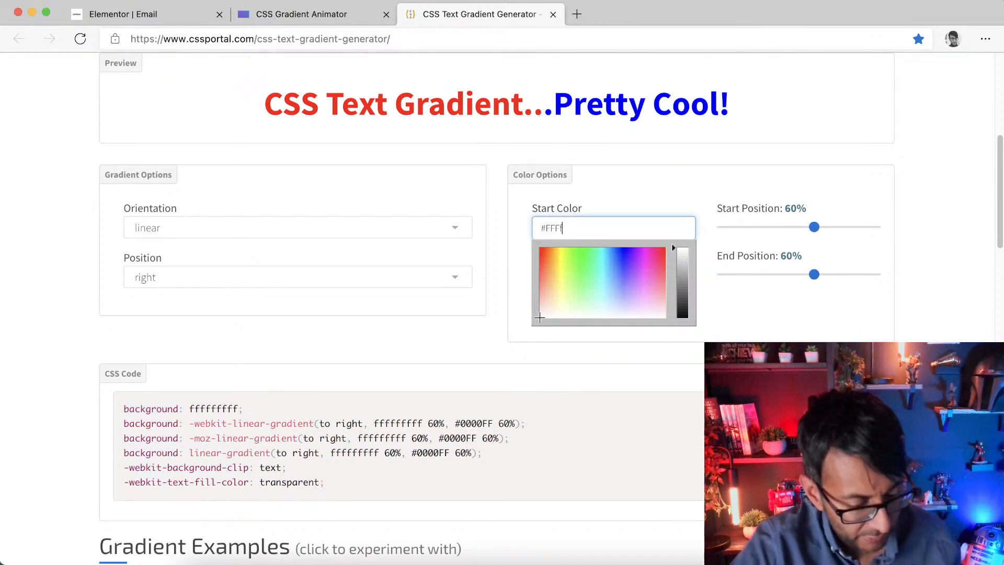
left_click(609, 365)
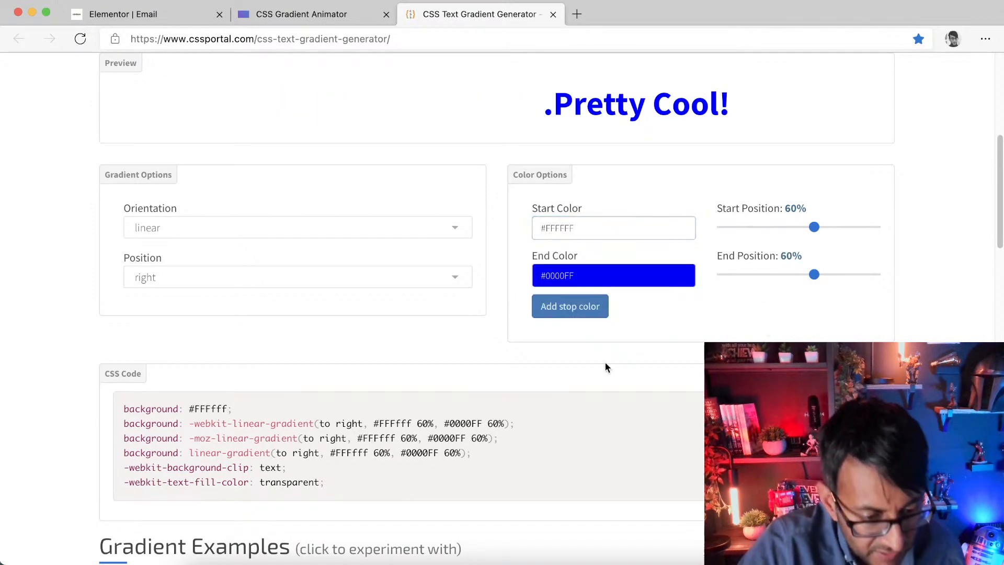
left_click_drag(394, 477, 57, 375)
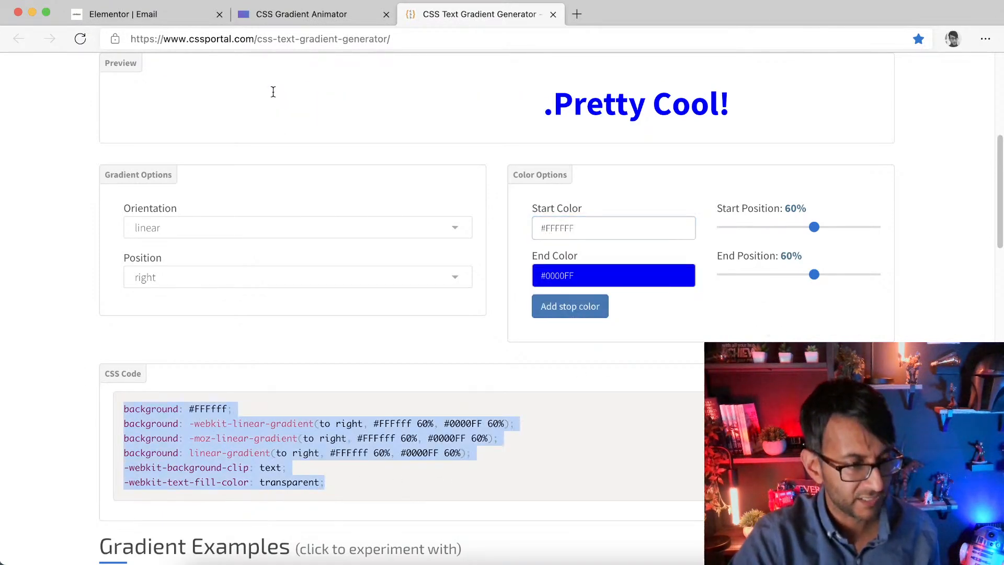
Step: Replace the heading's custom CSS with the copied white-to-blue gradient code
left_click(313, 15)
left_click(183, 15)
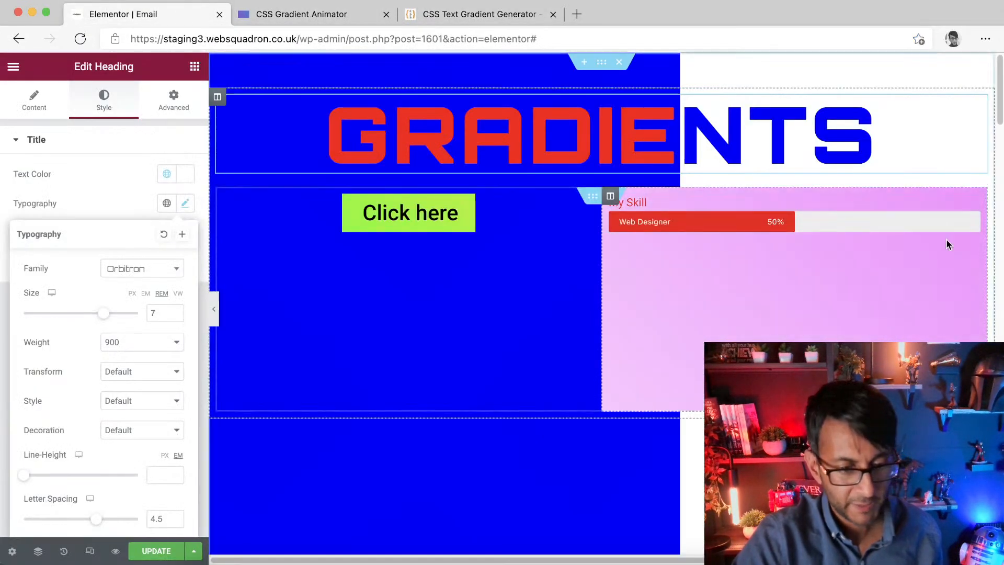
left_click(915, 143)
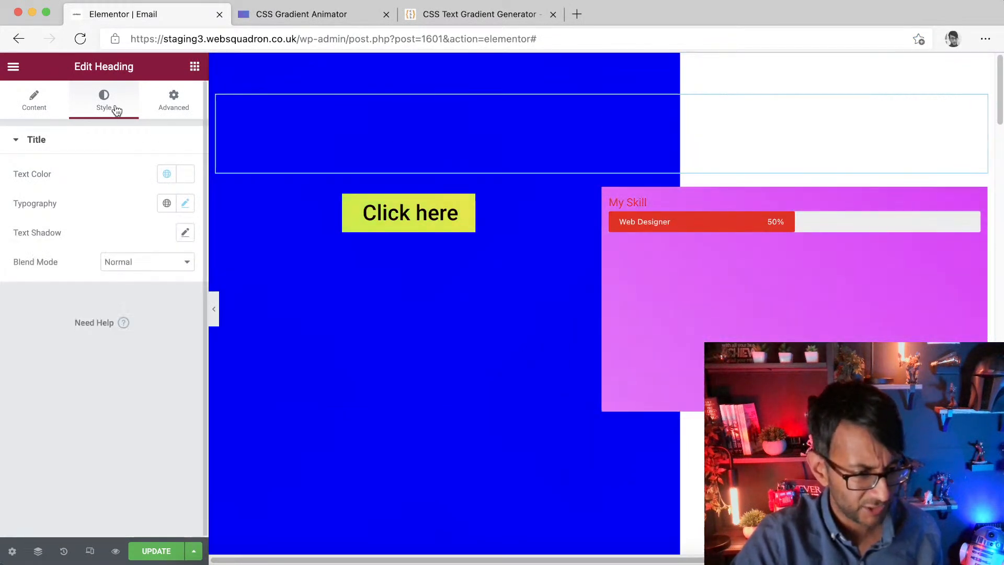
left_click(175, 114)
scroll(107, 471, "down", 4)
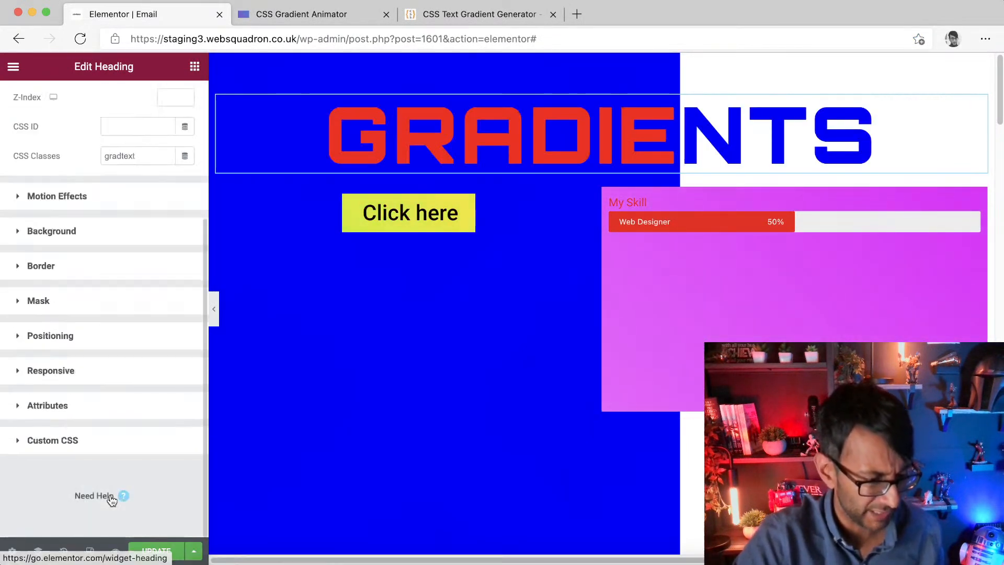
left_click(112, 448)
scroll(106, 479, "down", 5)
left_click_drag(126, 354, 46, 187)
key("BackSpace")
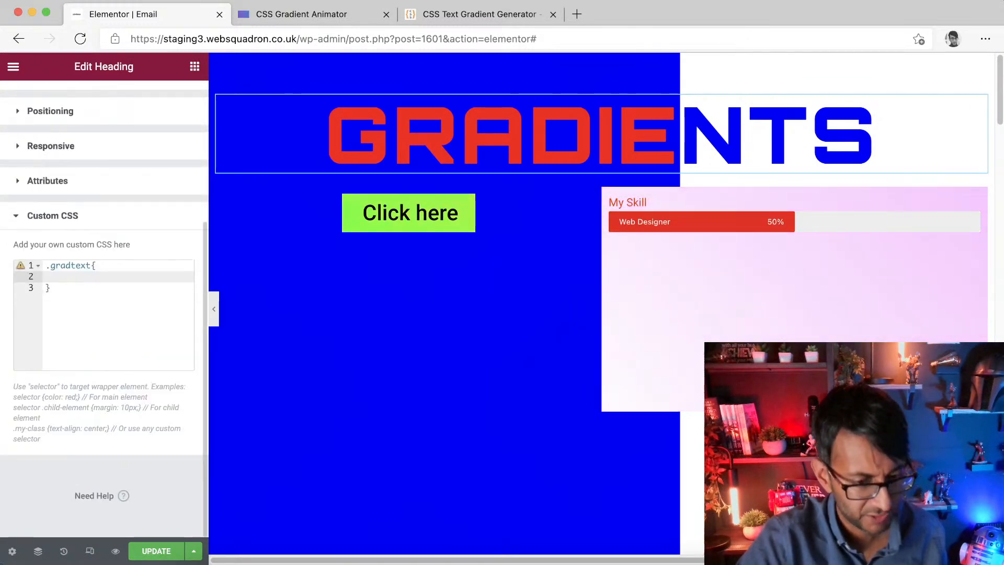
type("background: #FFFFFF; background: -webkit-linear-gradient(to right, #FFFFFF 60%, #0000FF 60%); background: -moz-linear-gradient(to right, #FFFFFF 60%, #0000FF 60%); background: linear-gradient(to right, #FFFFFF 60%, #0000FF 60%); -webkit-background-clip: text; -webkit-text-fill-color: transparent;")
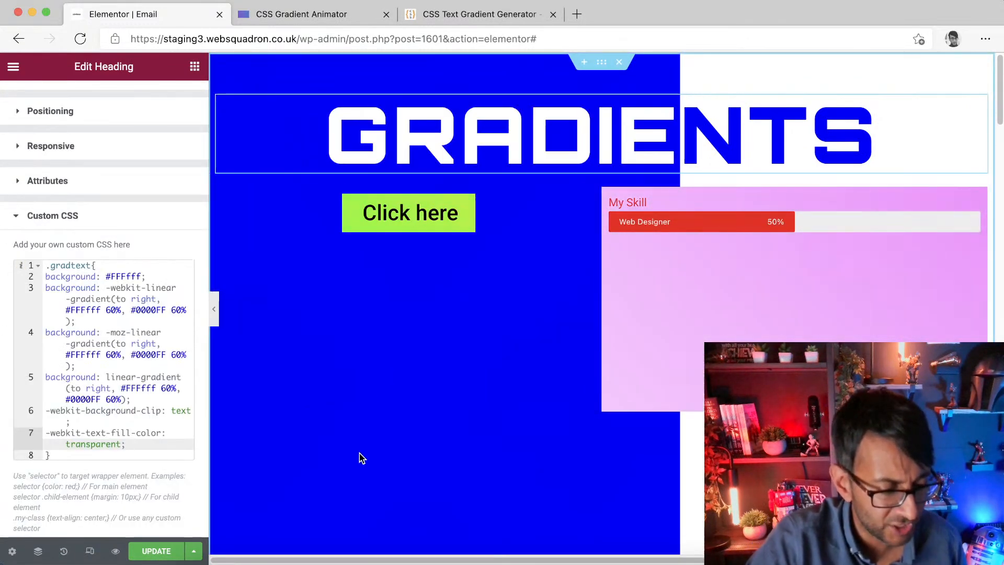
Step: Try nudging the heading's letter spacing up to 4.6 while toggling the editor panel to preview the page
left_click(213, 309)
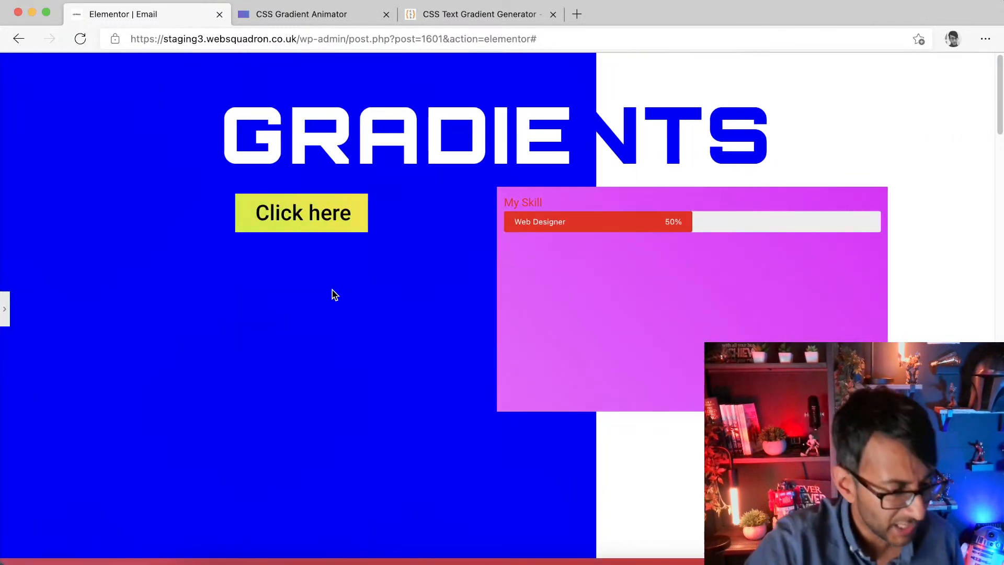
left_click(4, 310)
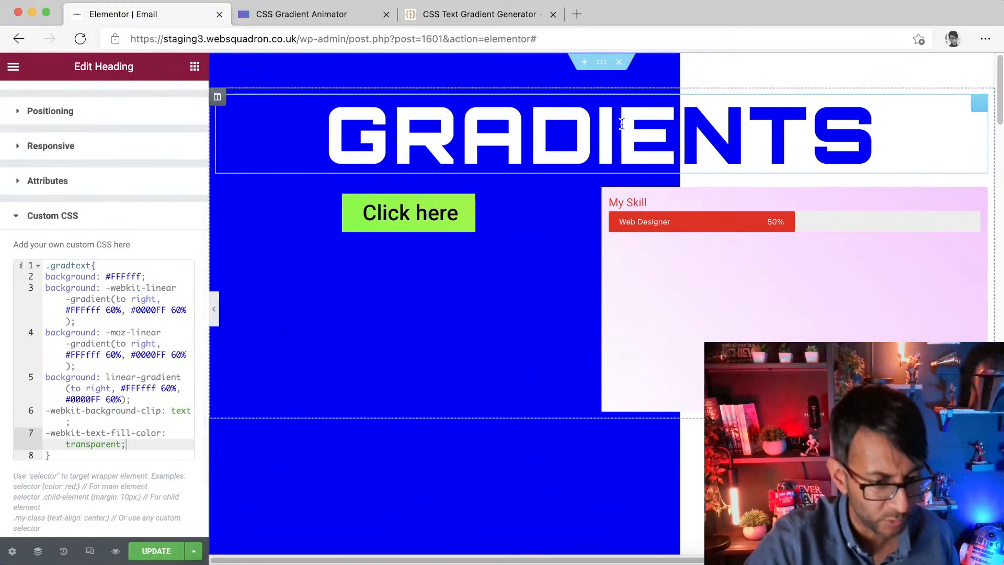
scroll(89, 122, "up", 5)
left_click(102, 111)
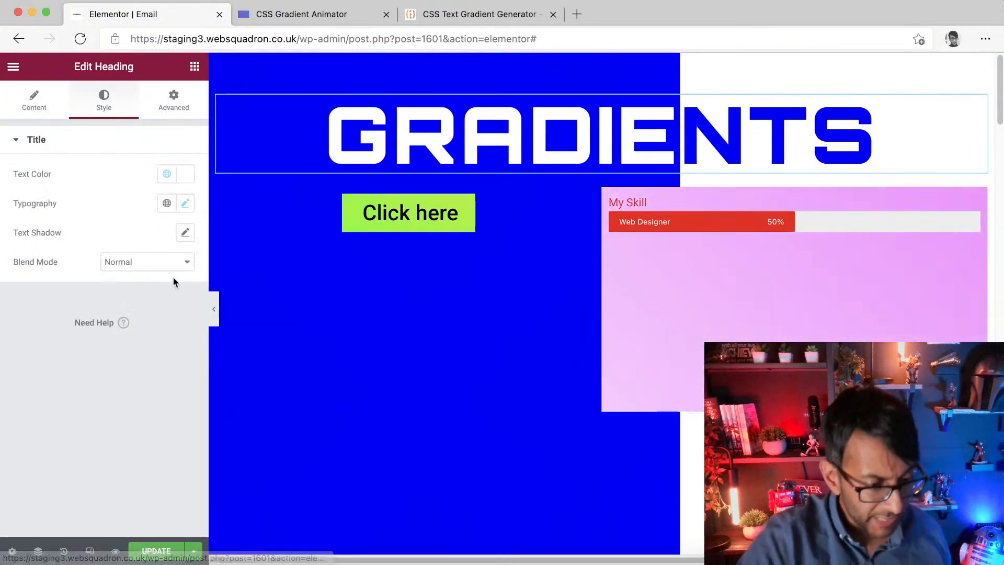
left_click(185, 203)
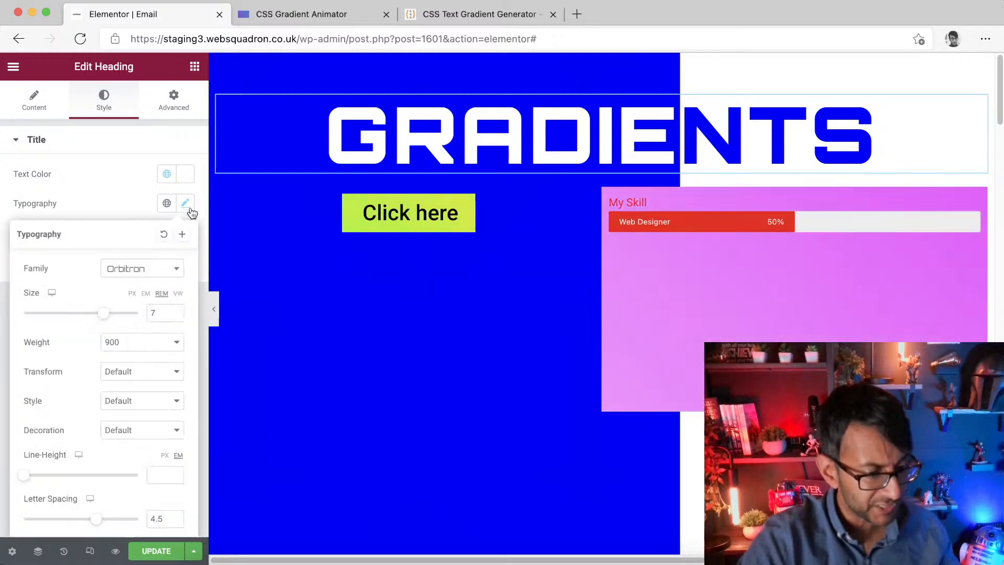
left_click(176, 517)
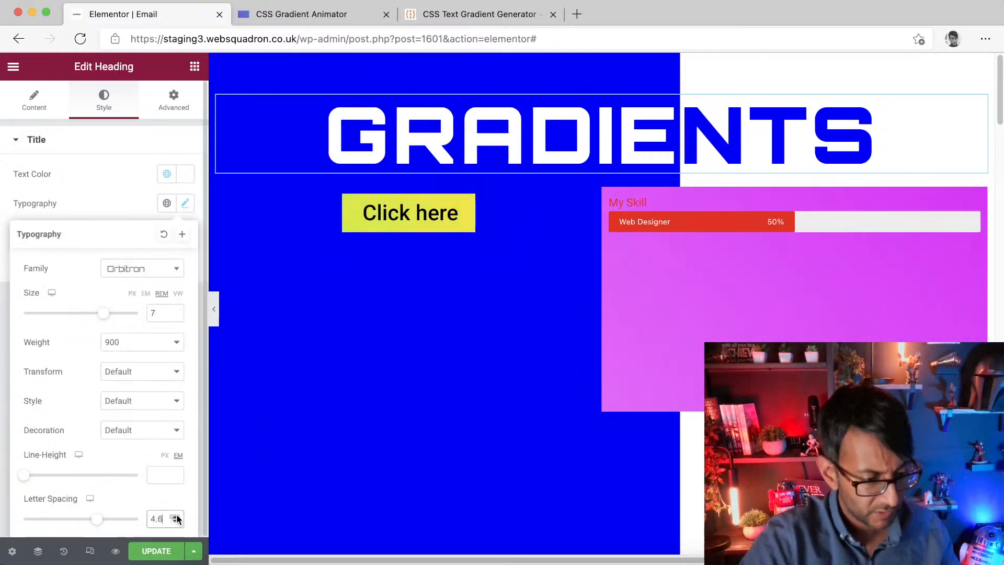
left_click(214, 310)
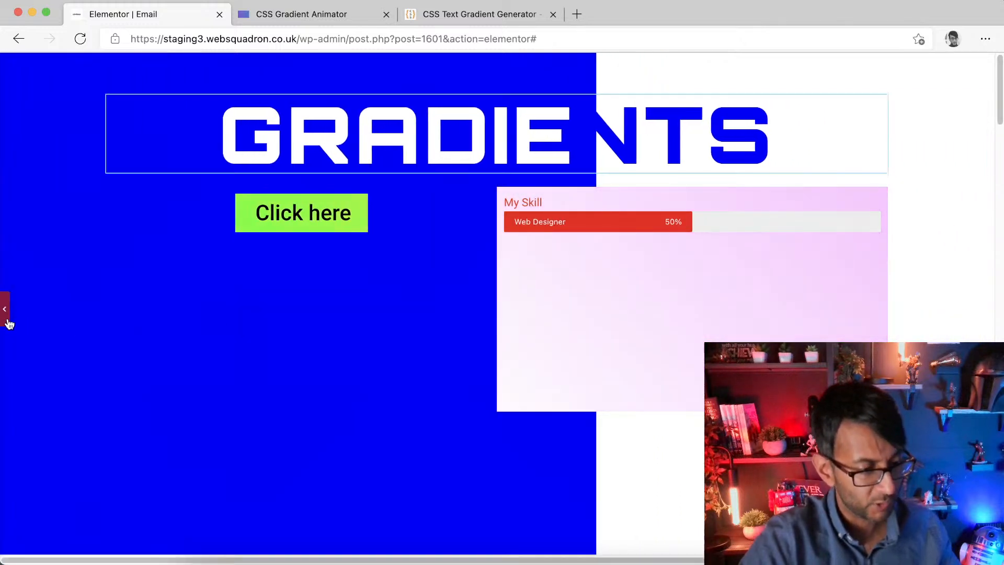
left_click(6, 310)
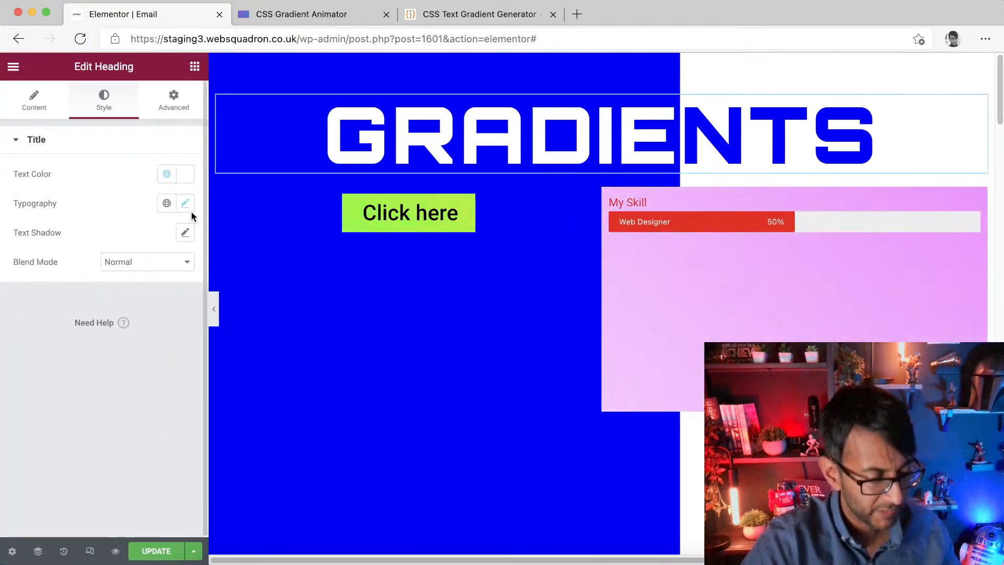
Step: Set the GRADIENTS heading's letter spacing to 4 and update the page
left_click(185, 203)
left_click(175, 522)
left_click(176, 522)
left_click(176, 522)
left_click(175, 522)
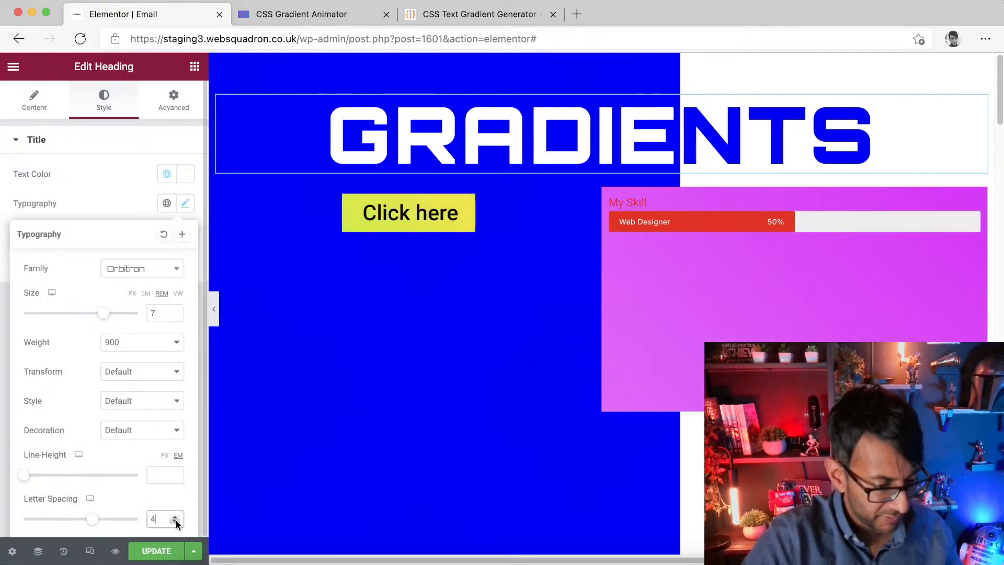
left_click(164, 546)
Step: Preview the page without the editor panel and inspect the heading's title text
left_click(214, 311)
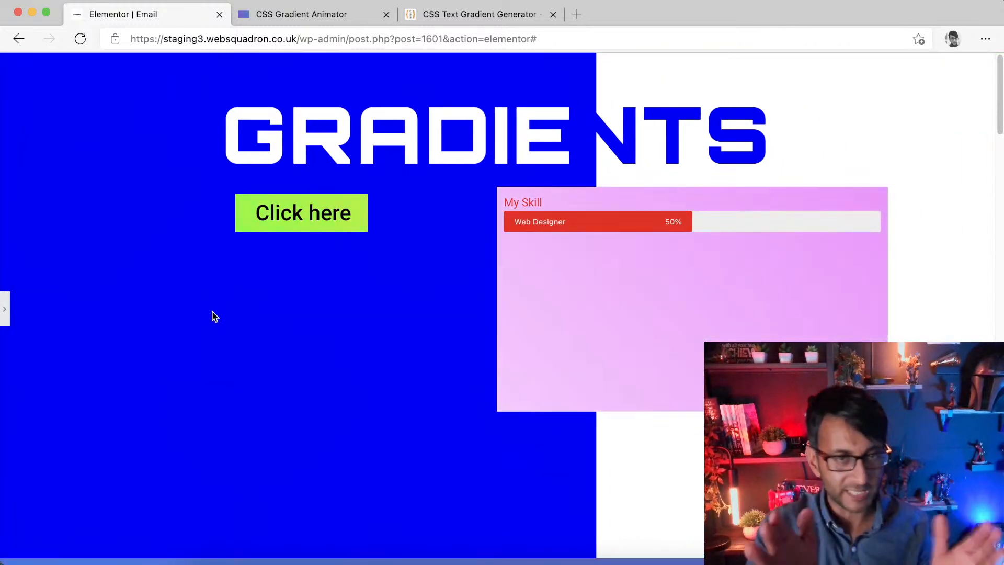
left_click(6, 321)
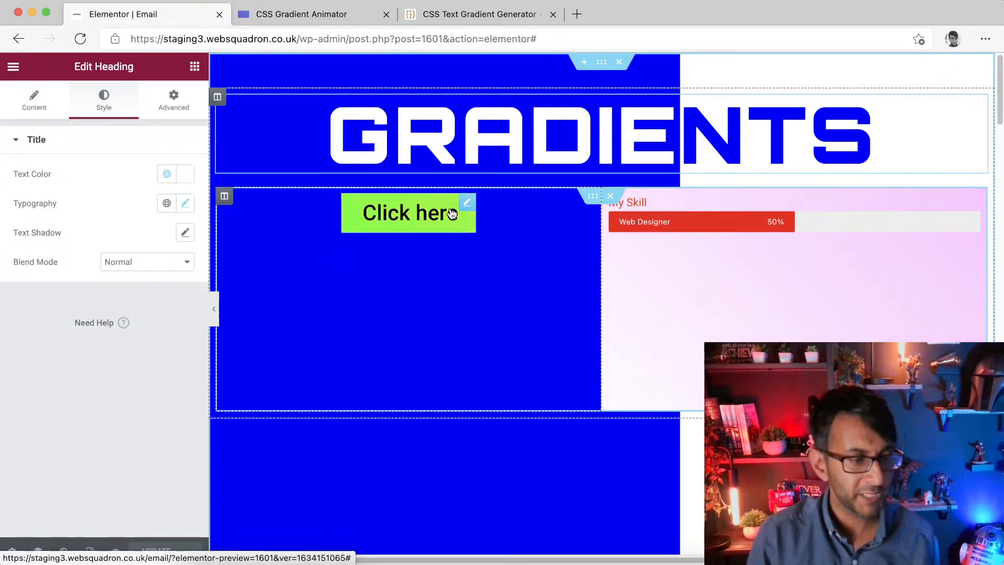
left_click(34, 104)
left_click_drag(92, 191, 11, 190)
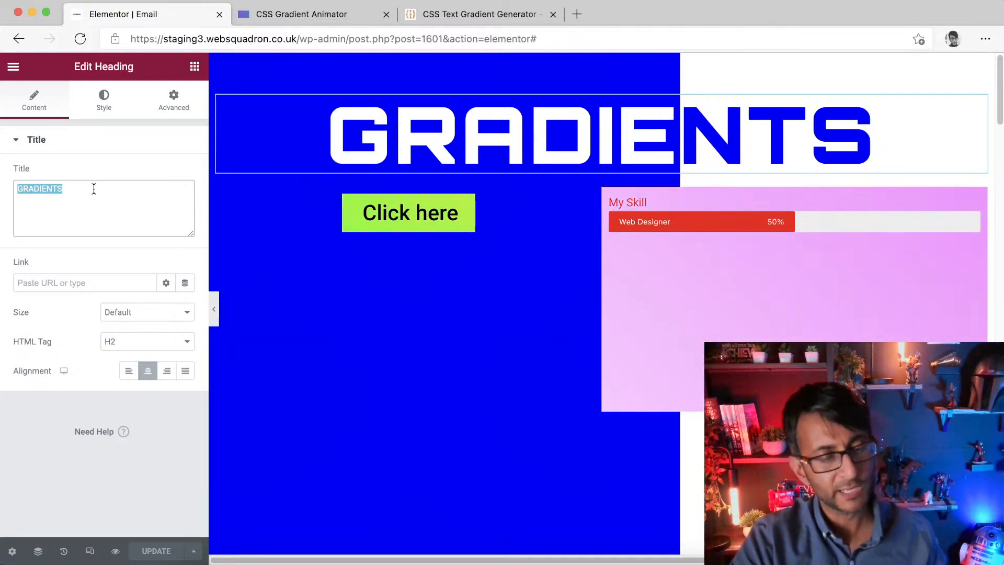
left_click(94, 188)
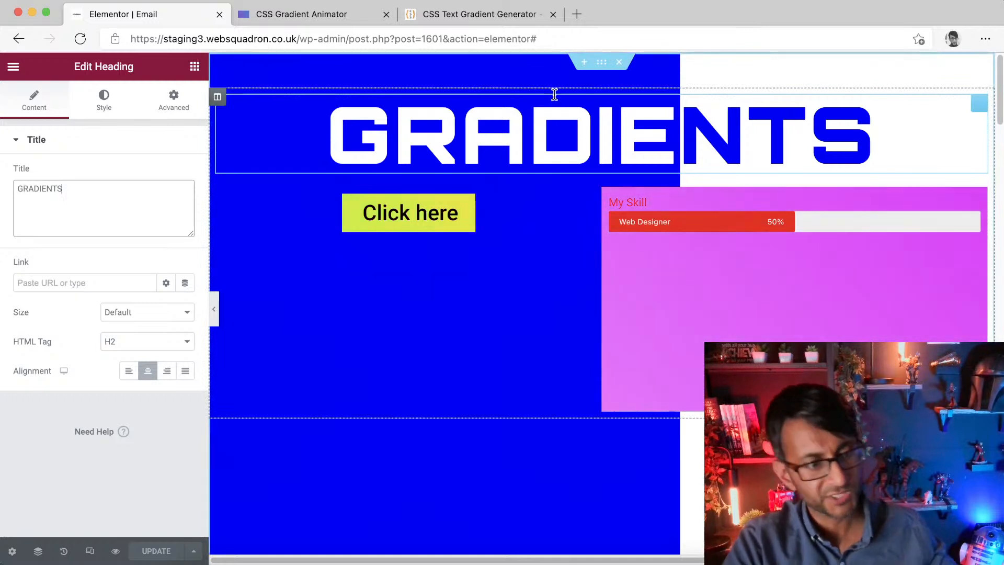
Step: Browse the gradient examples in the CSS Text Gradient Generator
left_click(357, 14)
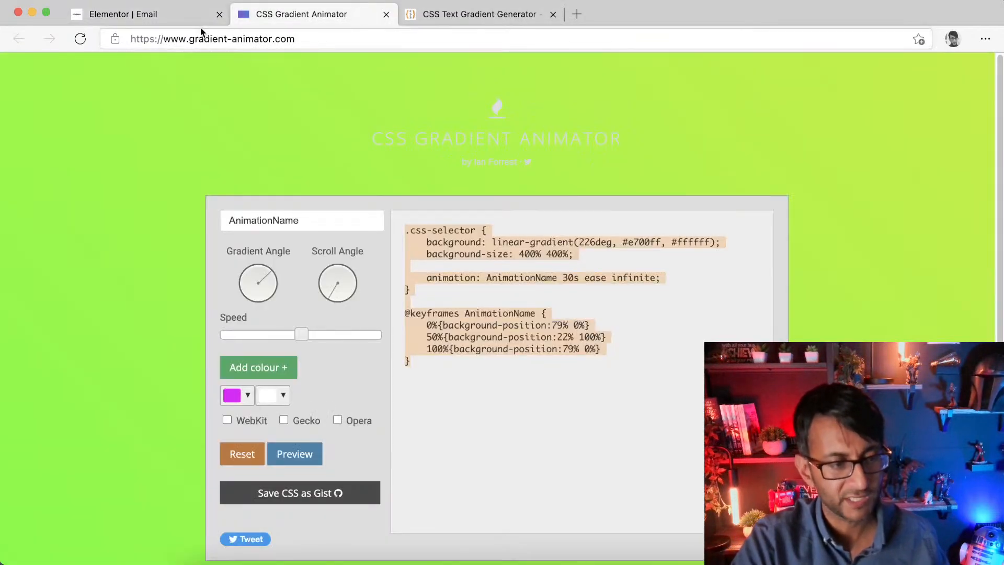
left_click(448, 17)
scroll(464, 470, "down", 10)
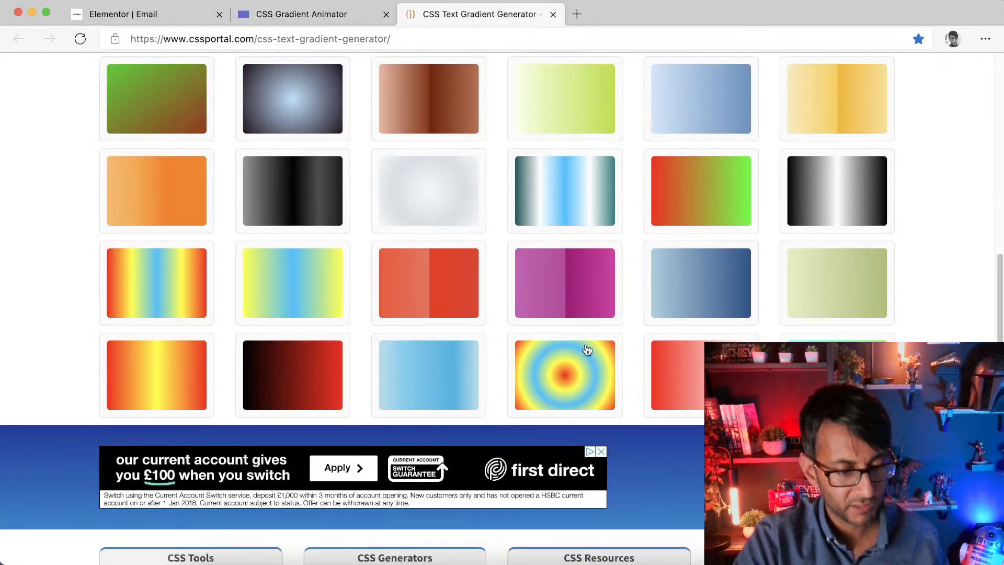
left_click(567, 380)
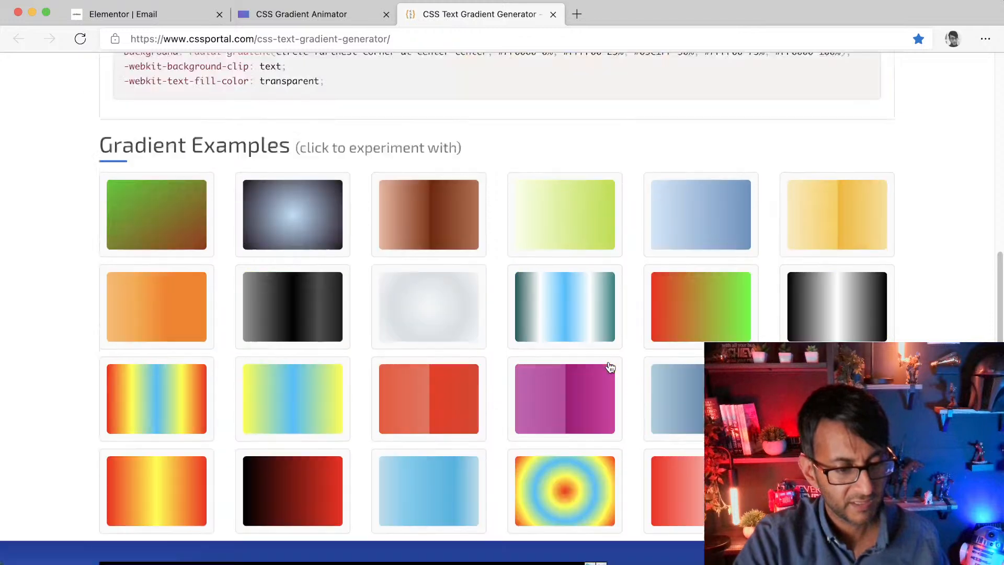
scroll(605, 376, "down", 15)
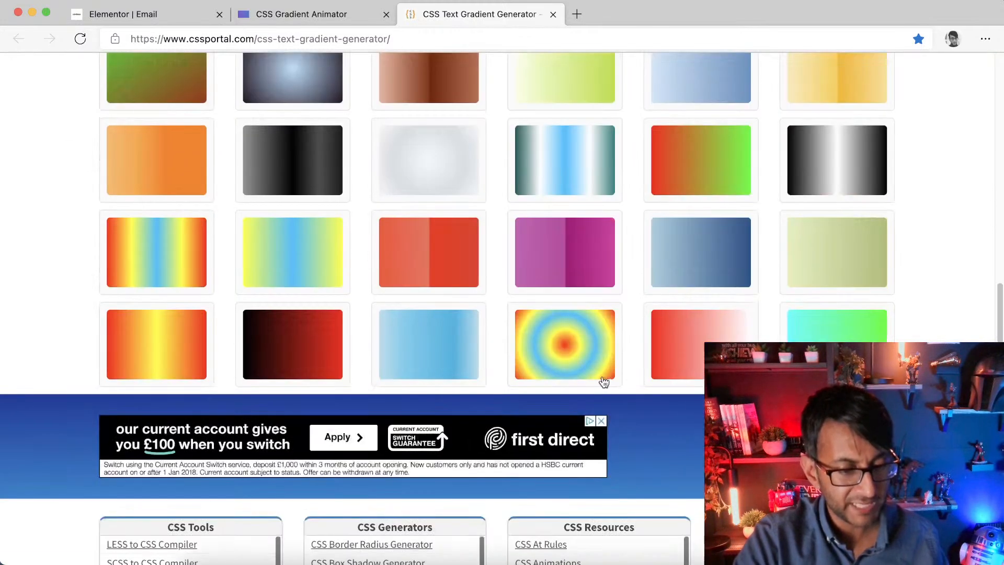
scroll(440, 257, "up", 2)
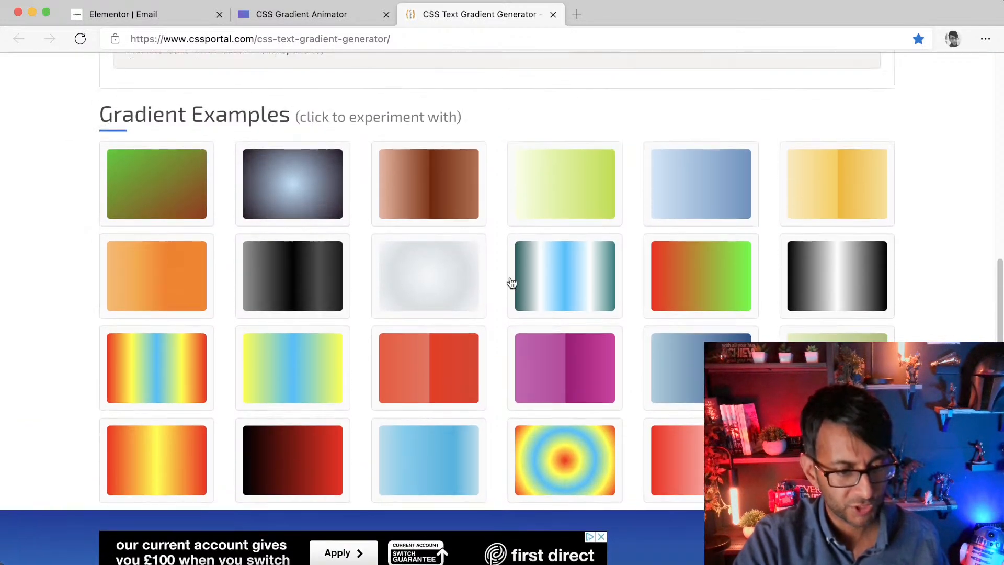
scroll(593, 286, "down", 1)
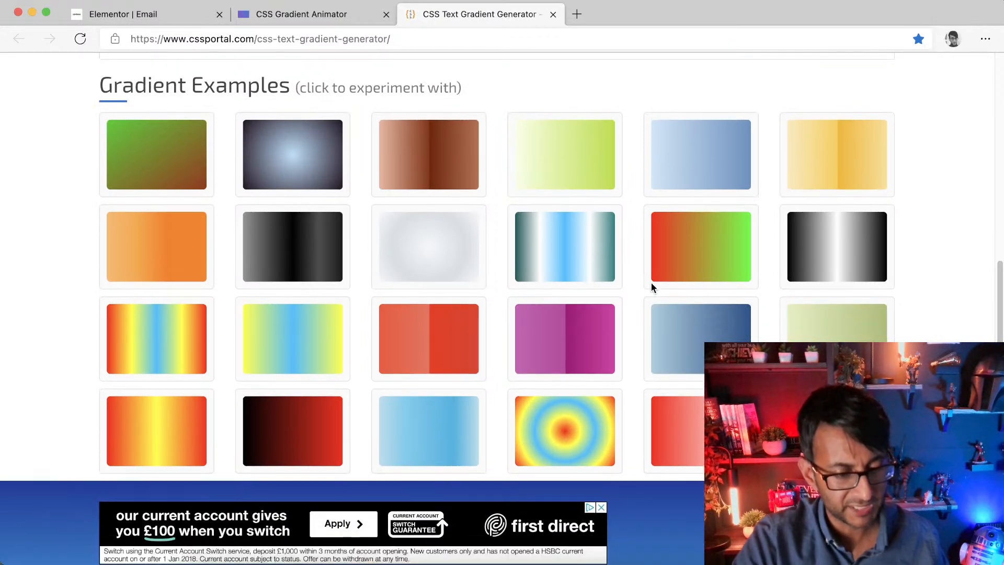
scroll(651, 287, "up", 15)
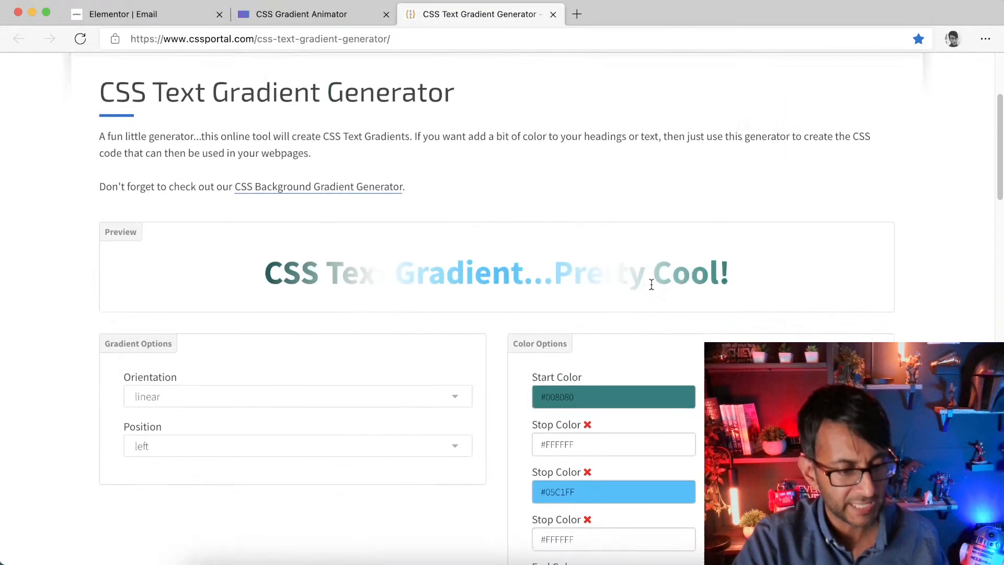
scroll(651, 284, "down", 1)
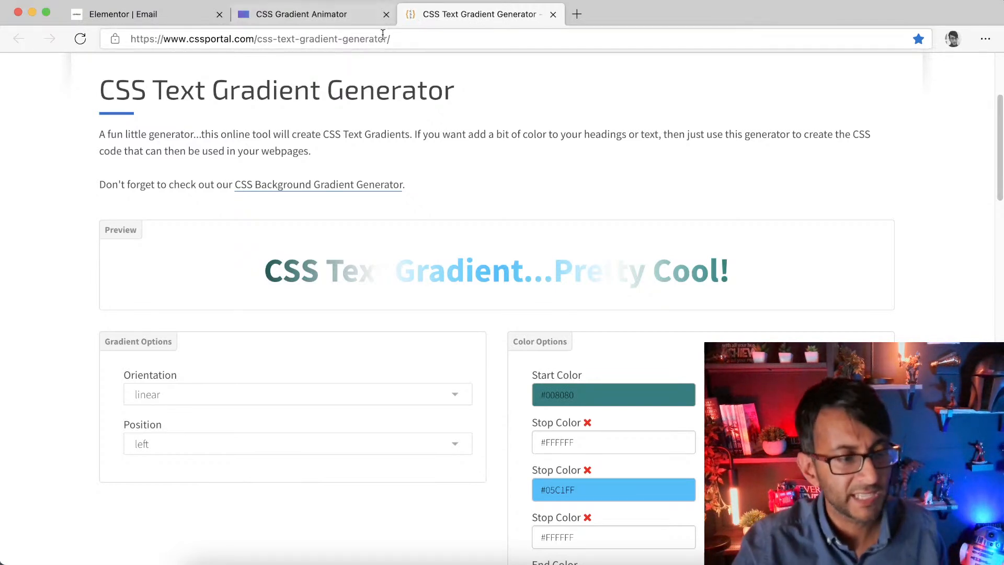
Step: Return to the Elementor editor and delete the section
left_click(177, 16)
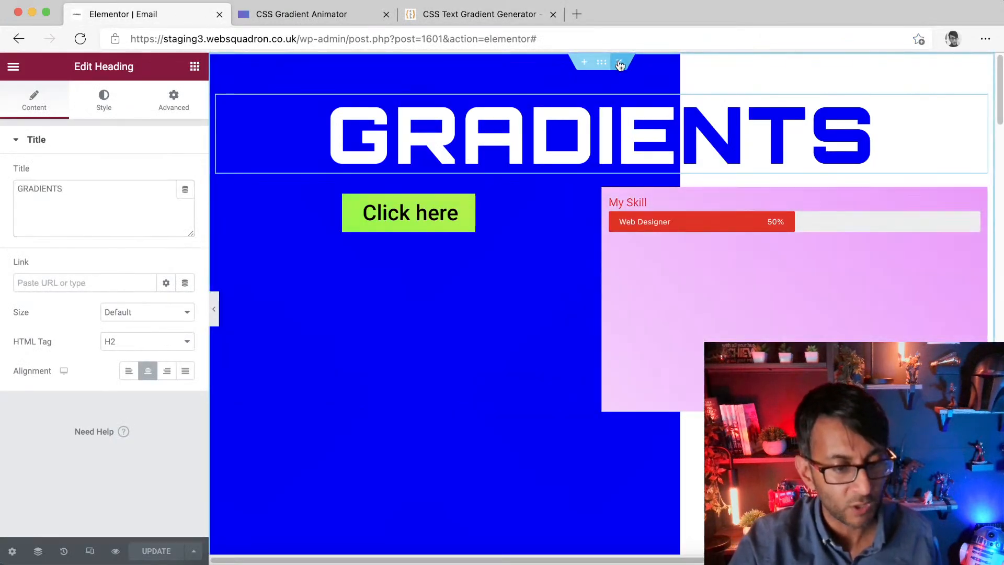
left_click(619, 64)
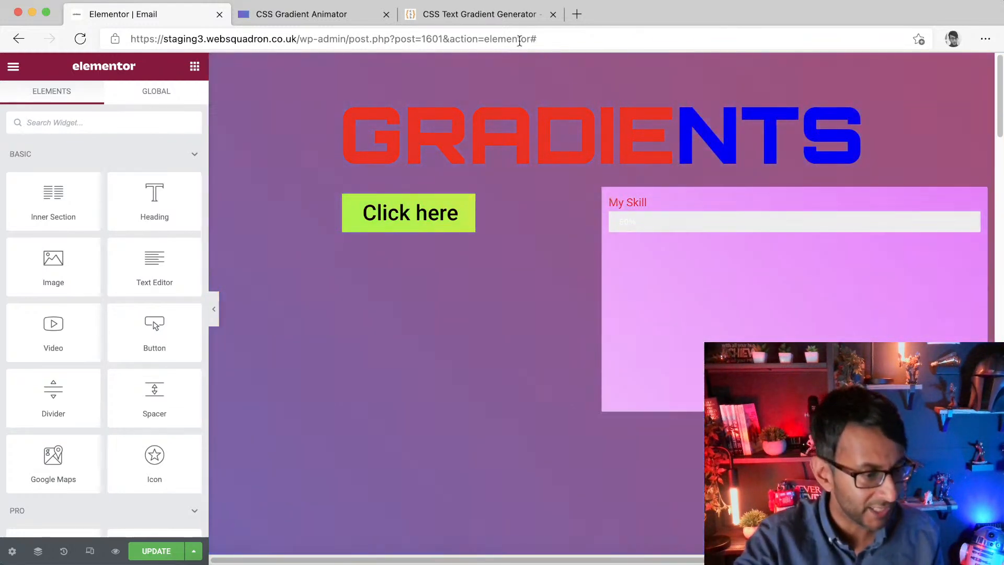
Step: Add an Image widget to the section and insert the flaming sword image from the Media Library
left_click_drag(53, 261, 665, 183)
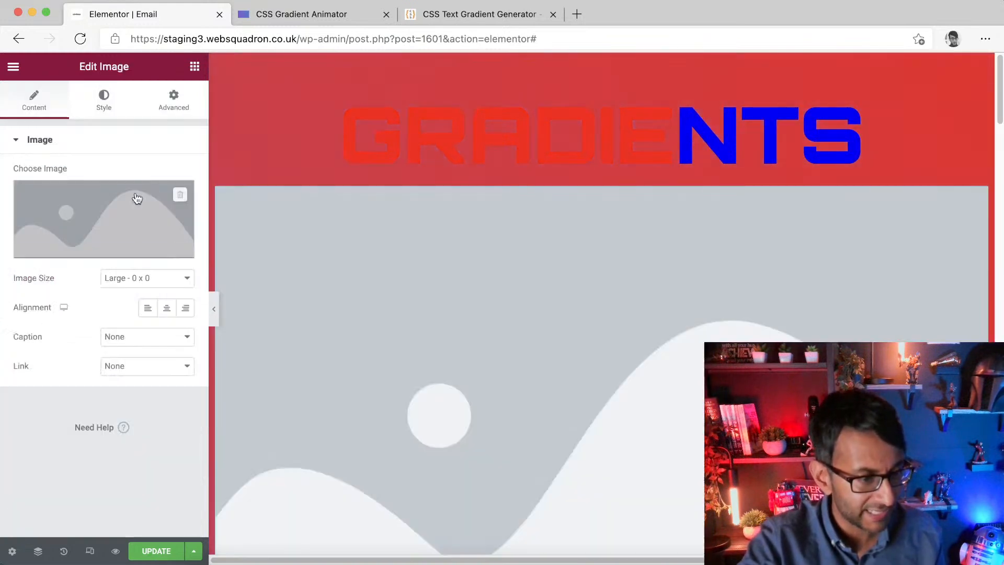
left_click(104, 209)
left_click(533, 262)
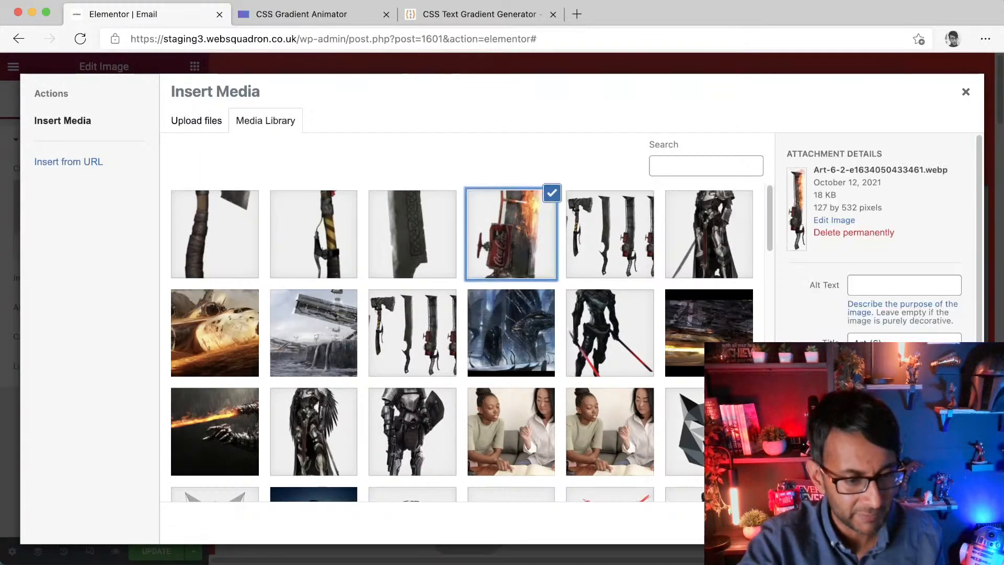
left_click(939, 525)
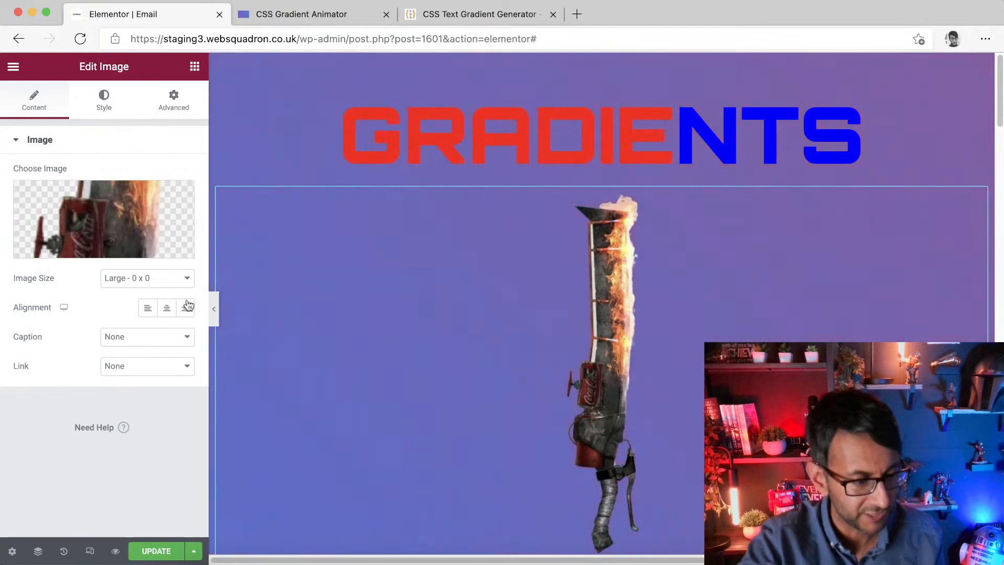
Step: Set the image's width to 100 px
left_click(107, 104)
left_click(171, 187)
type("100")
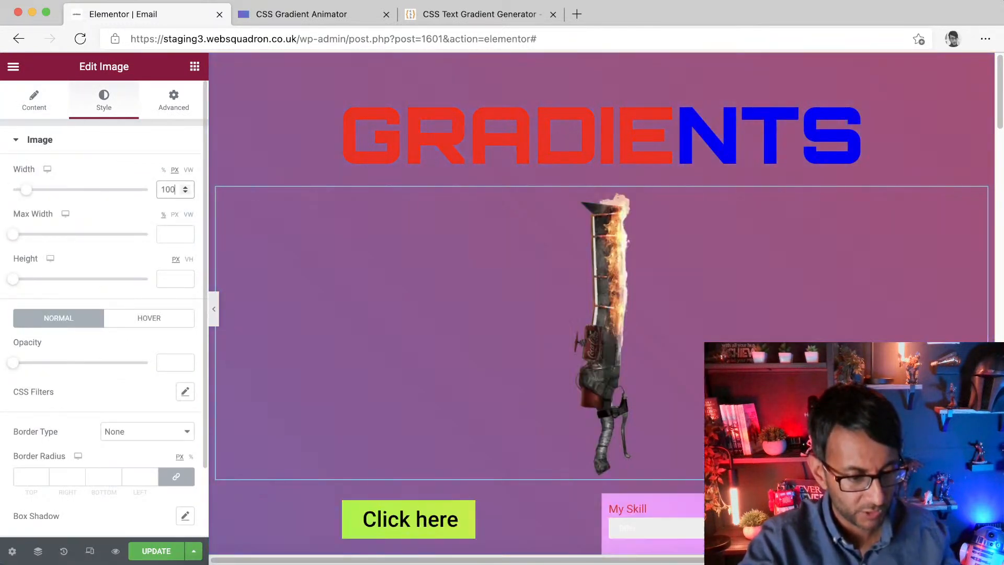
left_click_drag(22, 194, 22, 191)
Step: Enable scrolling motion effects on the image and add a Rotate effect with increased speed
left_click(160, 92)
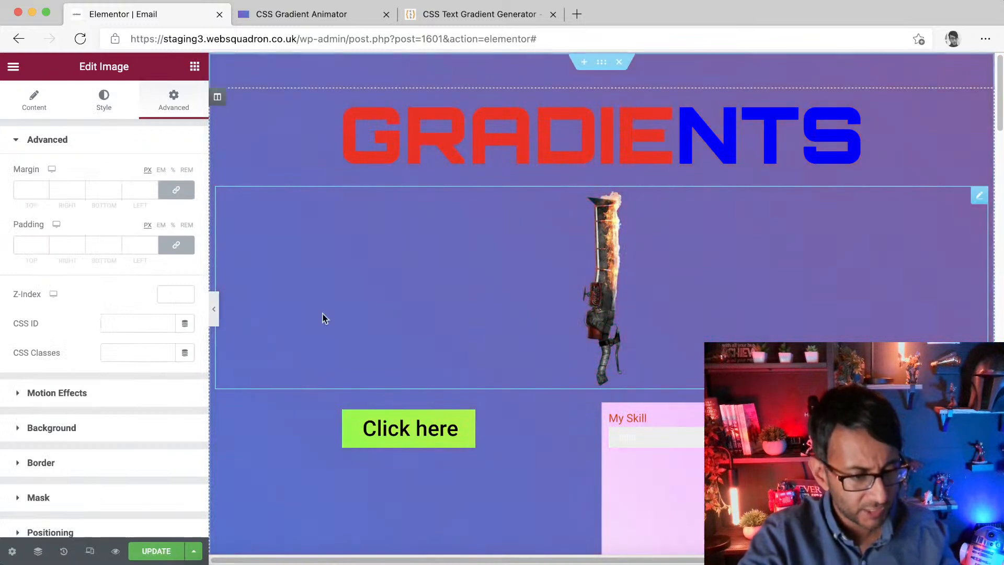
left_click(128, 404)
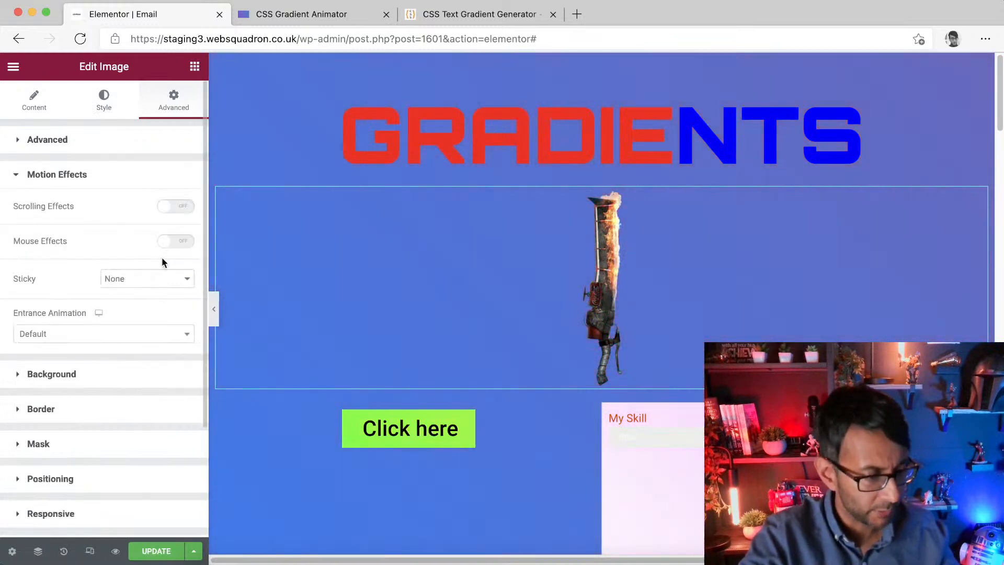
left_click(181, 207)
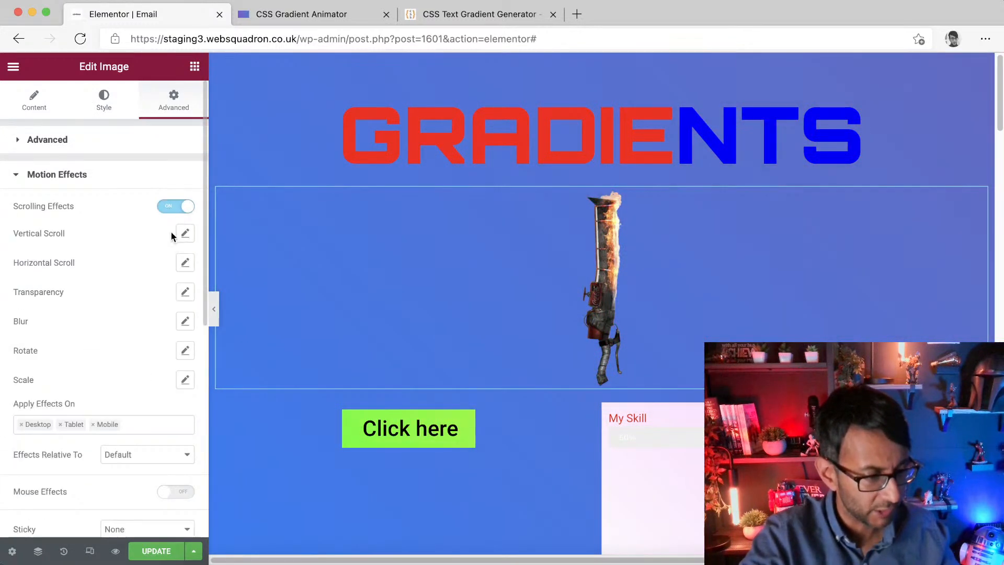
left_click(185, 351)
left_click_drag(37, 435, 131, 434)
left_click(941, 241)
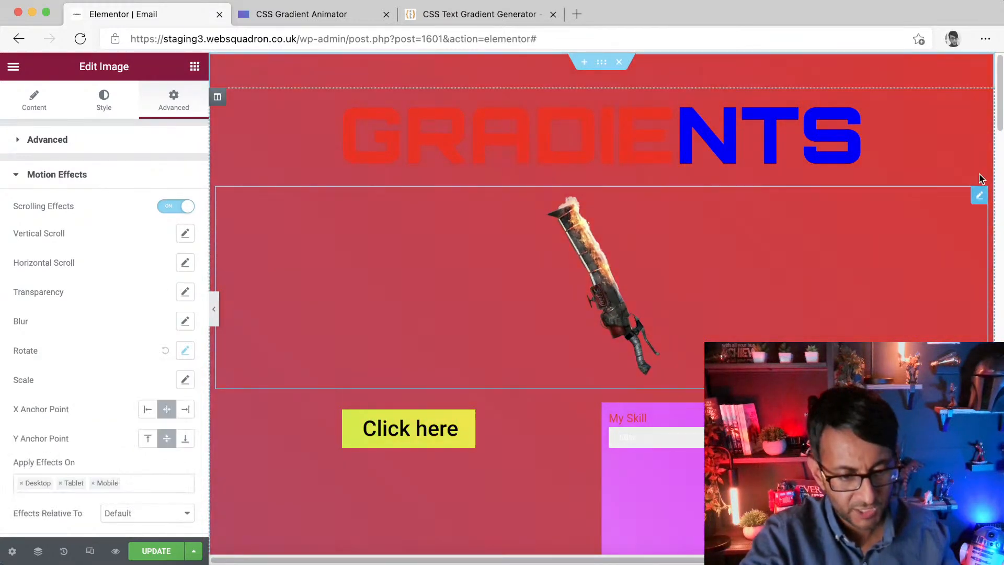
Step: Scroll the page to preview the rotation, then delete the image widget
mouse_move(1000, 108)
left_mouse_down()
mouse_move(1001, 167)
mouse_move(1001, 106)
left_mouse_up()
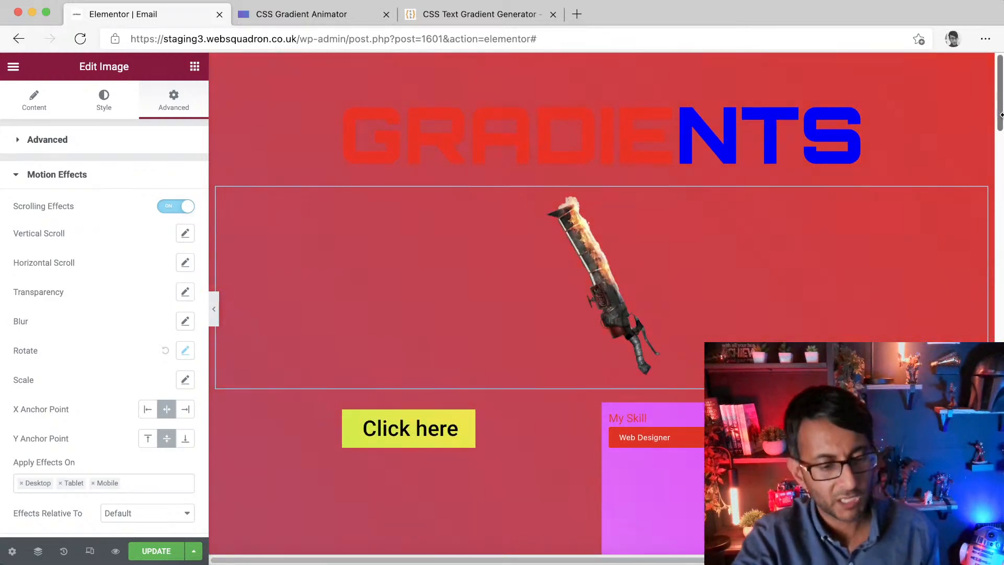
left_click_drag(1001, 114, 1001, 84)
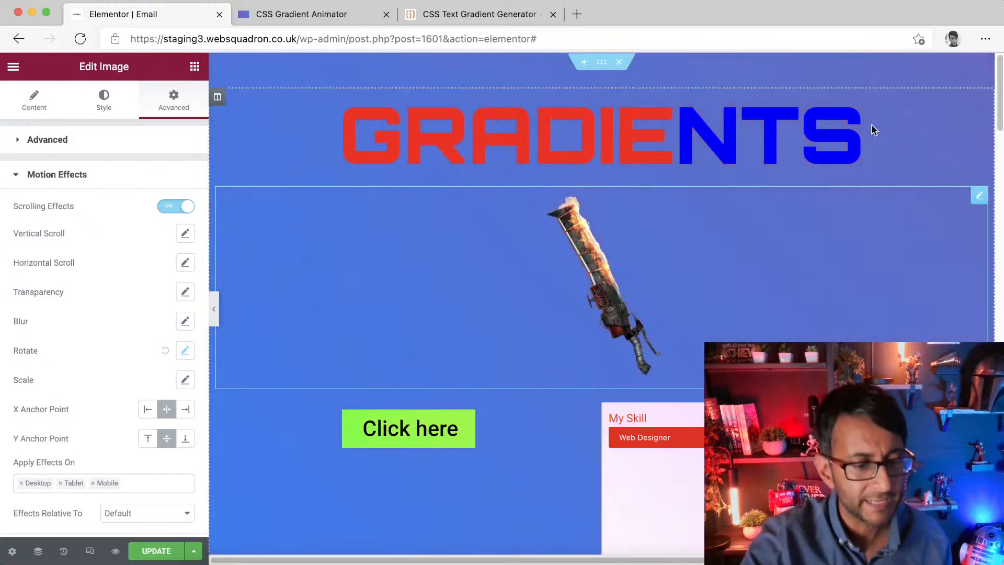
right_click(609, 254)
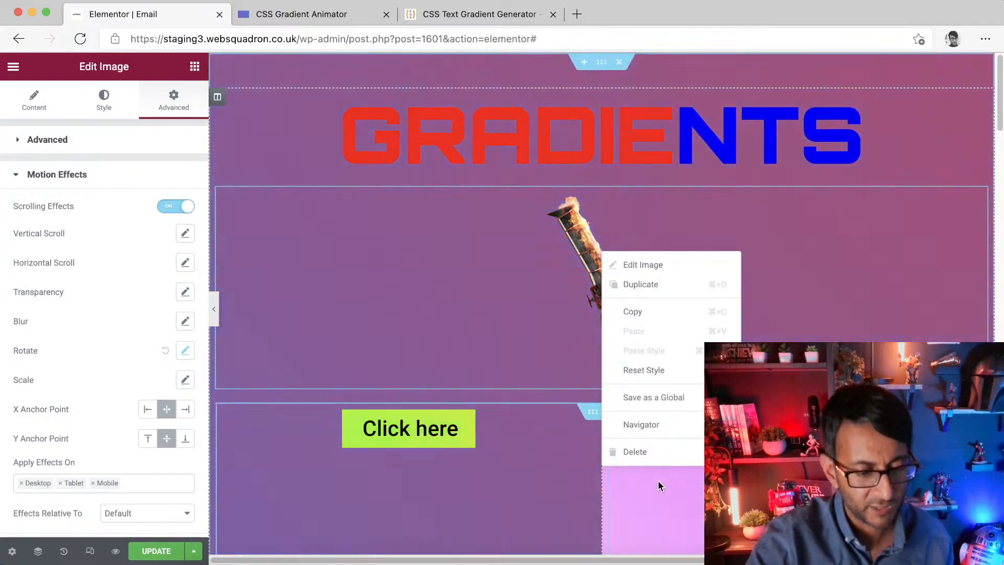
left_click(654, 451)
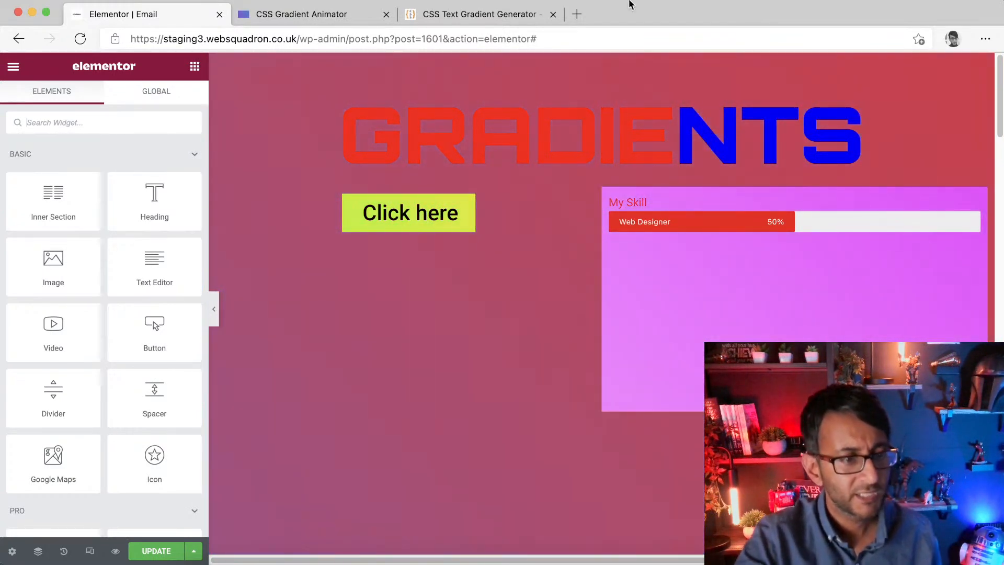
Step: Open websquadron.co.uk in a new browser tab and move that tab to the front of the tab bar
left_click(577, 15)
type("we")
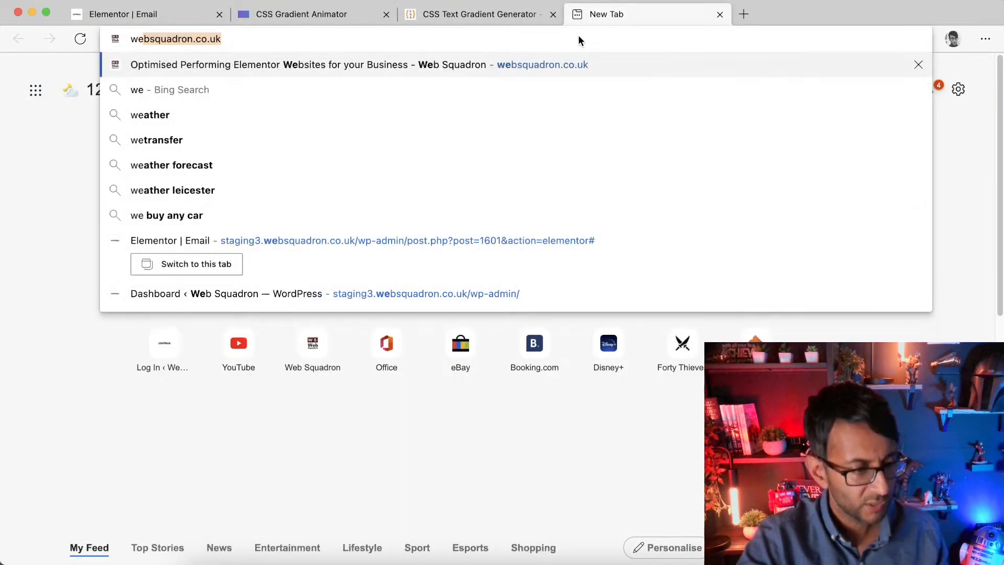
key("Return")
left_click_drag(670, 17, 213, 16)
Step: Browse down the Web Squadron homepage, open the 5-Day Challenge page, then close that tab
scroll(413, 254, "down", 15)
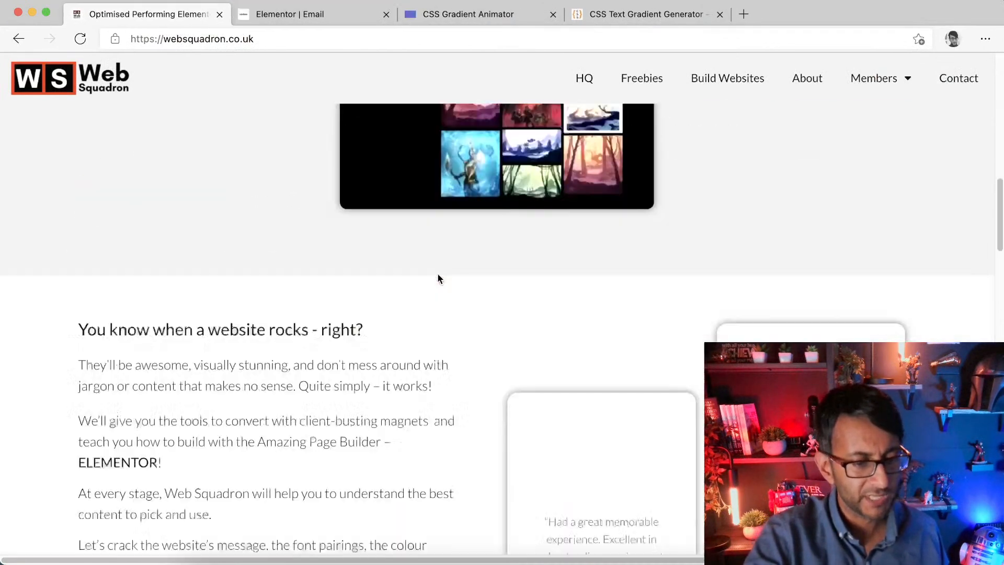
scroll(497, 313, "down", 15)
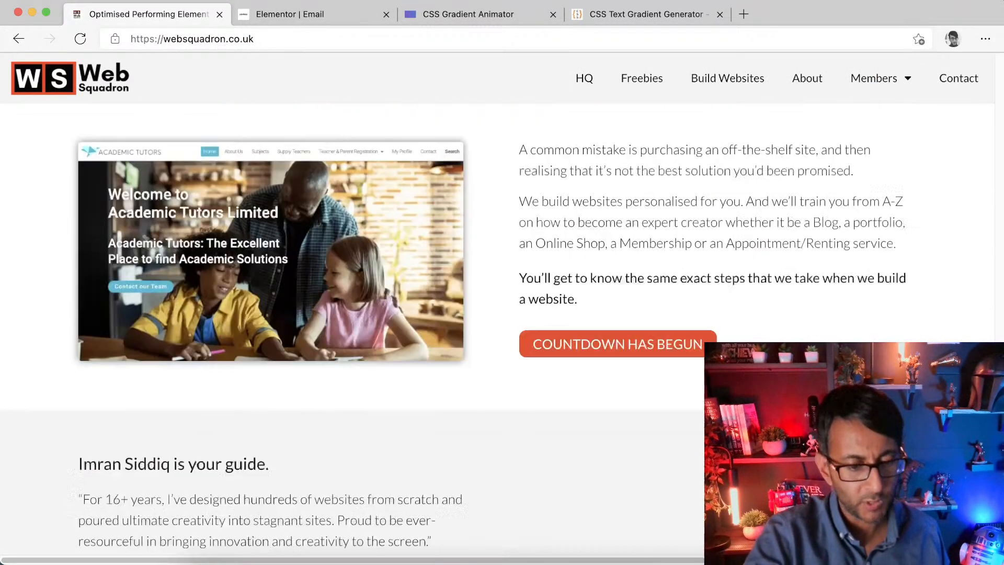
scroll(497, 314, "up", 4)
scroll(992, 209, "up", 15)
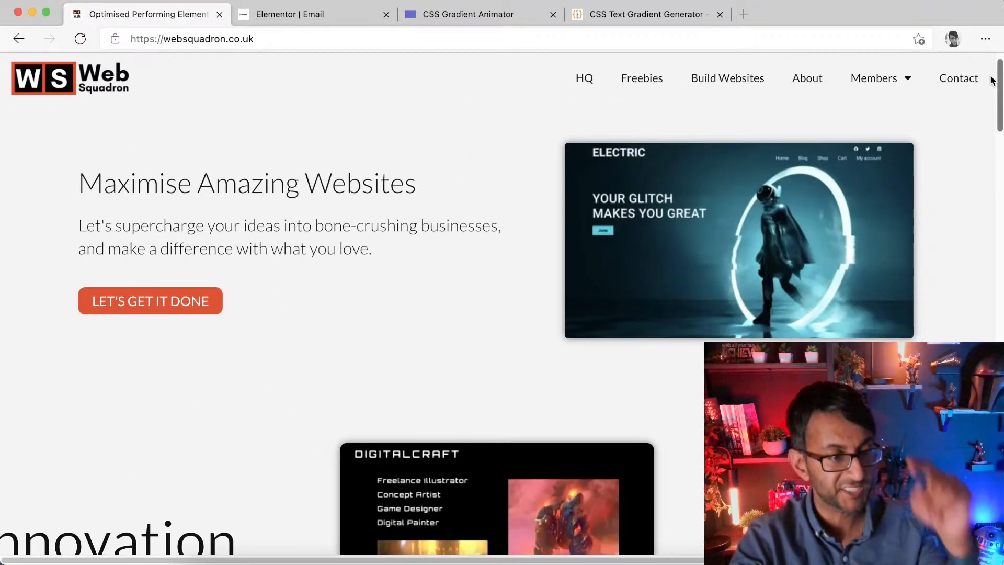
scroll(992, 73, "down", 10)
scroll(420, 467, "down", 4)
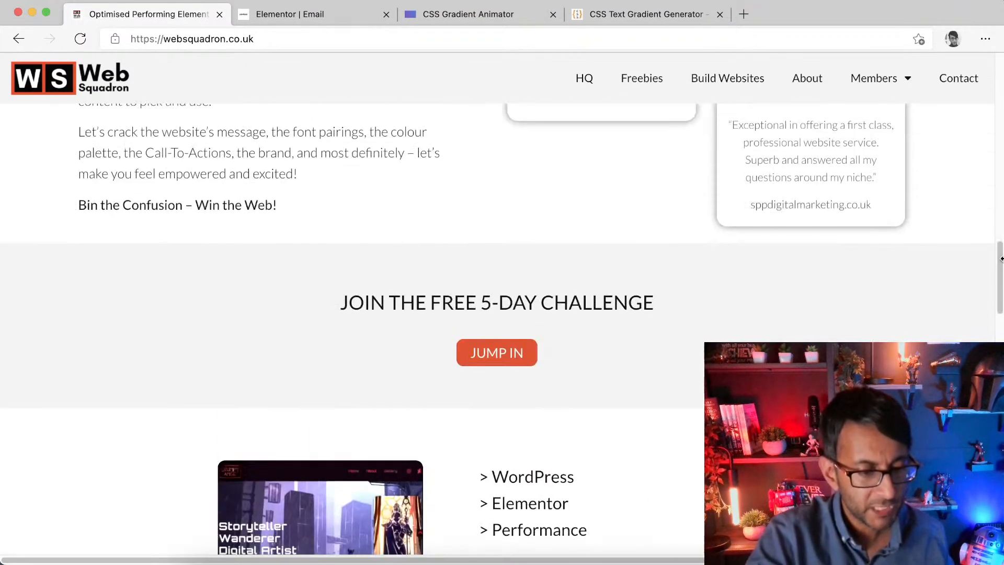
left_click(517, 359)
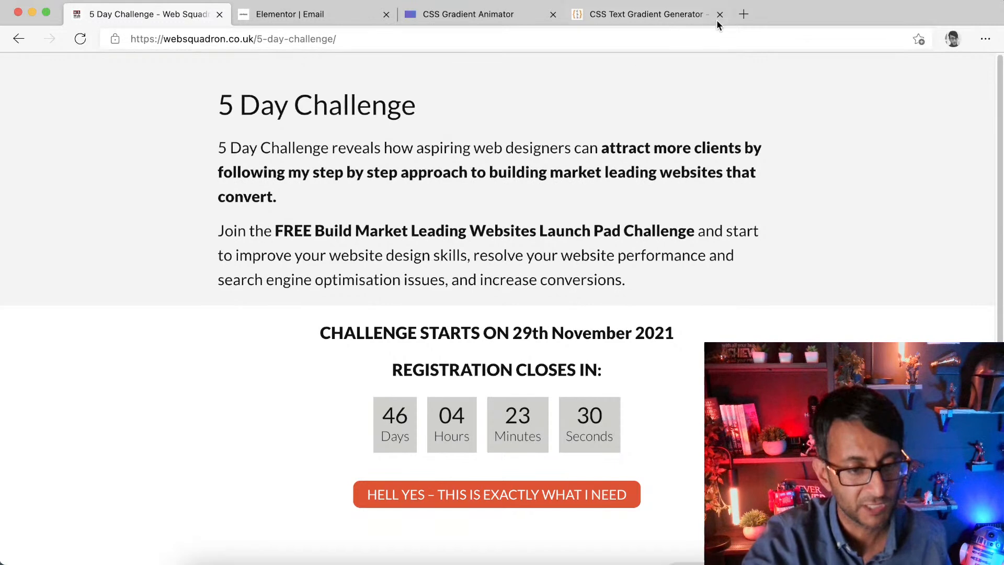
left_click(220, 14)
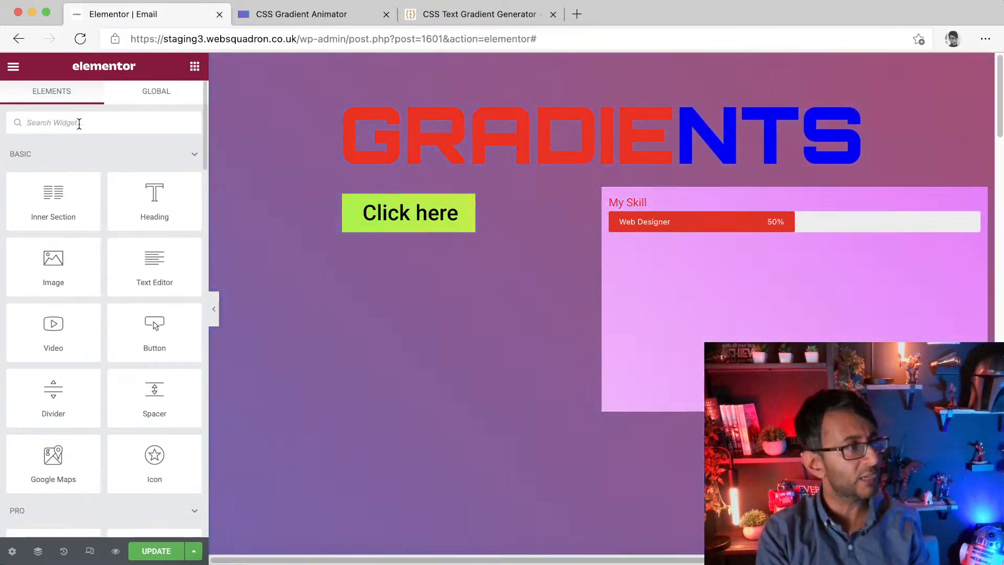
left_click(79, 123)
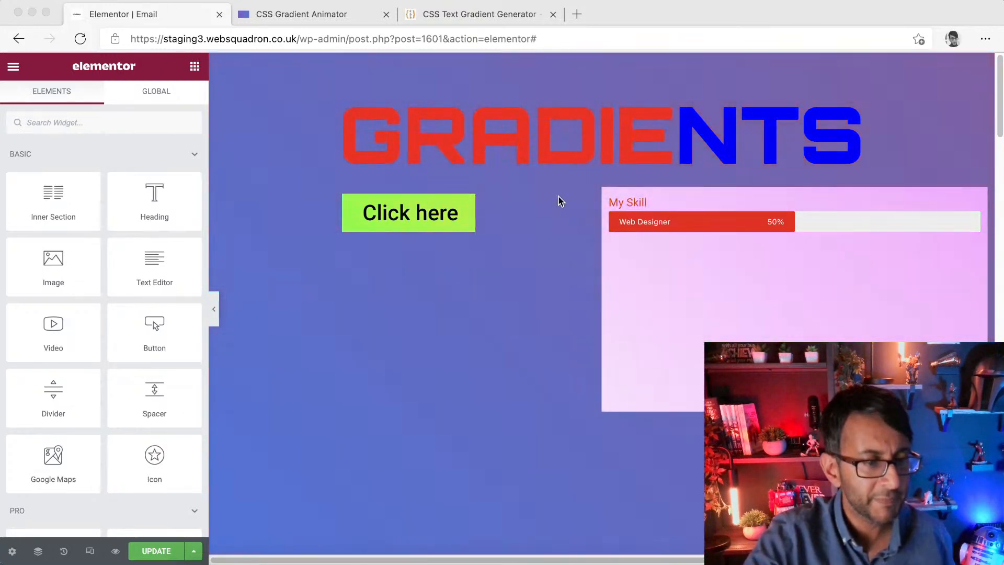
left_click(340, 15)
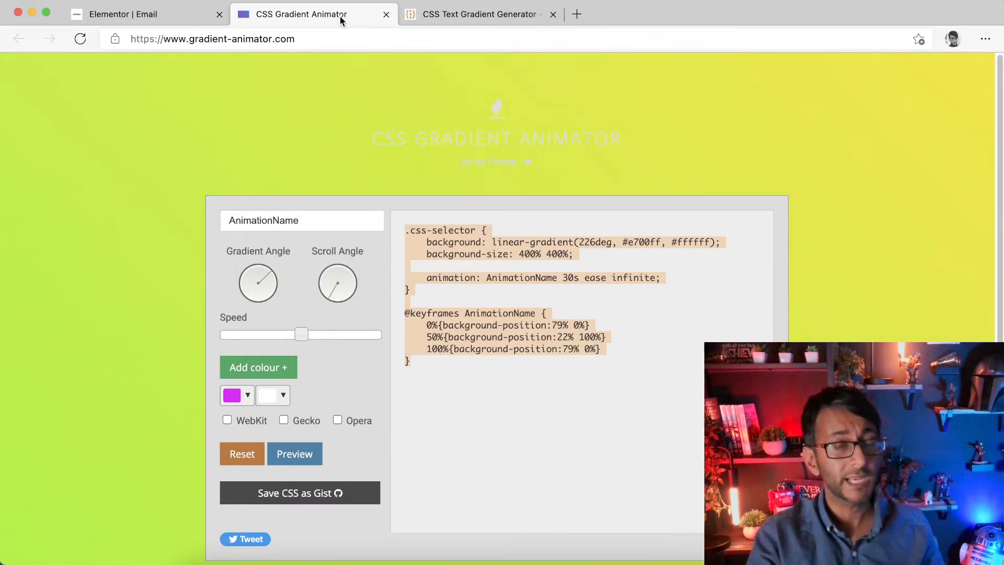
left_click(487, 19)
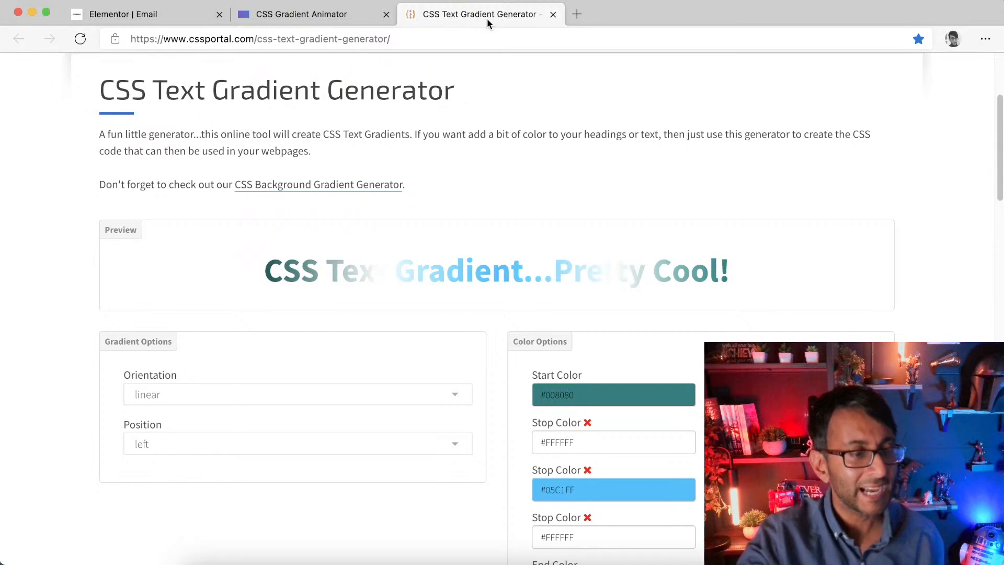
left_click(133, 16)
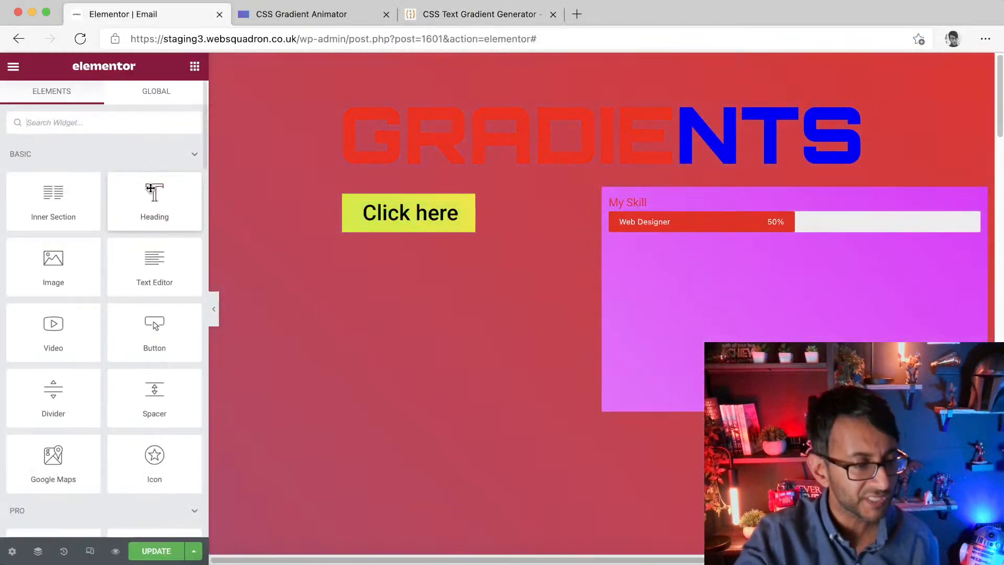
Step: Add a Text Editor widget below the skill bar in the column, and set its typography weight to 800 with a larger font size
left_click_drag(156, 270, 742, 266)
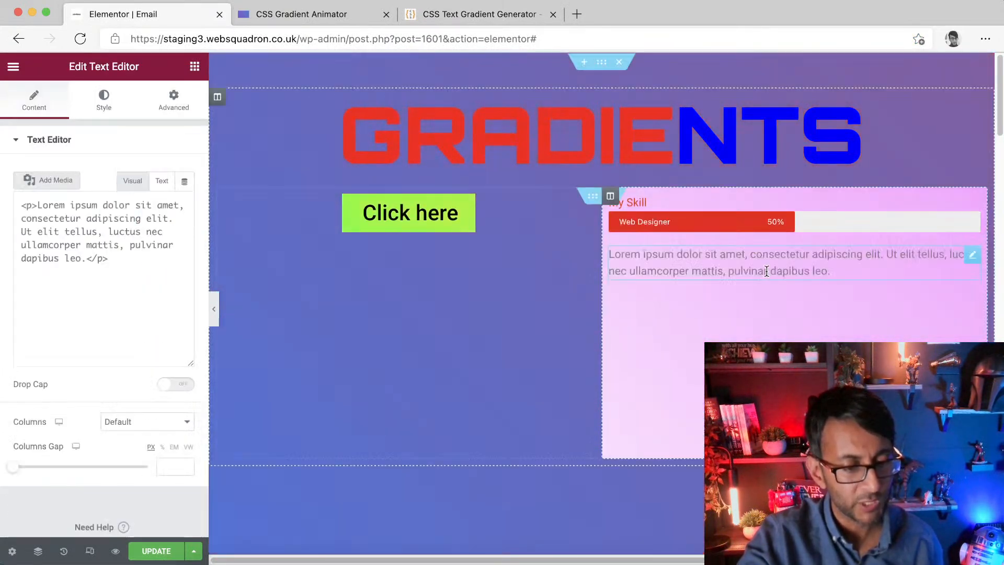
left_click(110, 102)
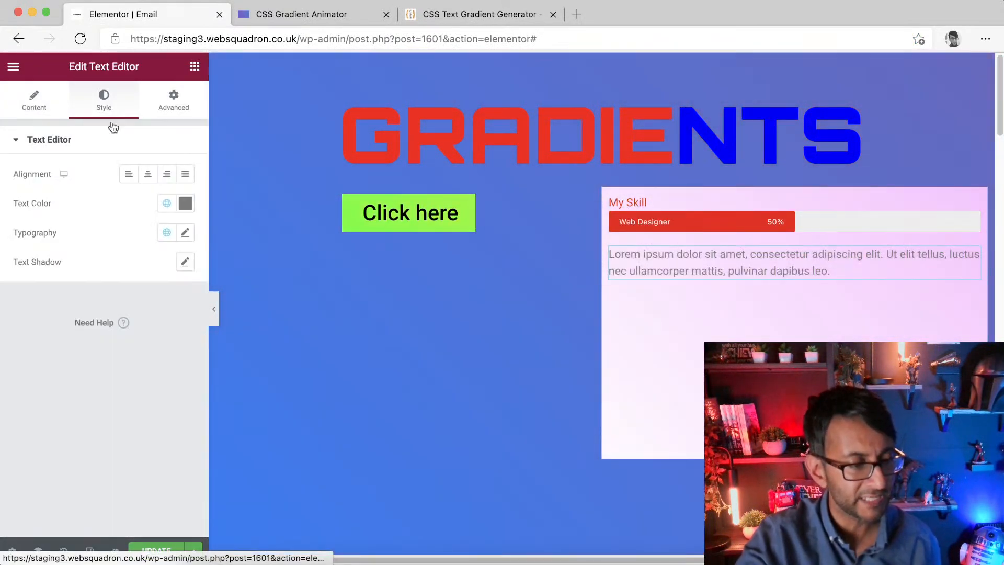
left_click(184, 232)
left_click(131, 372)
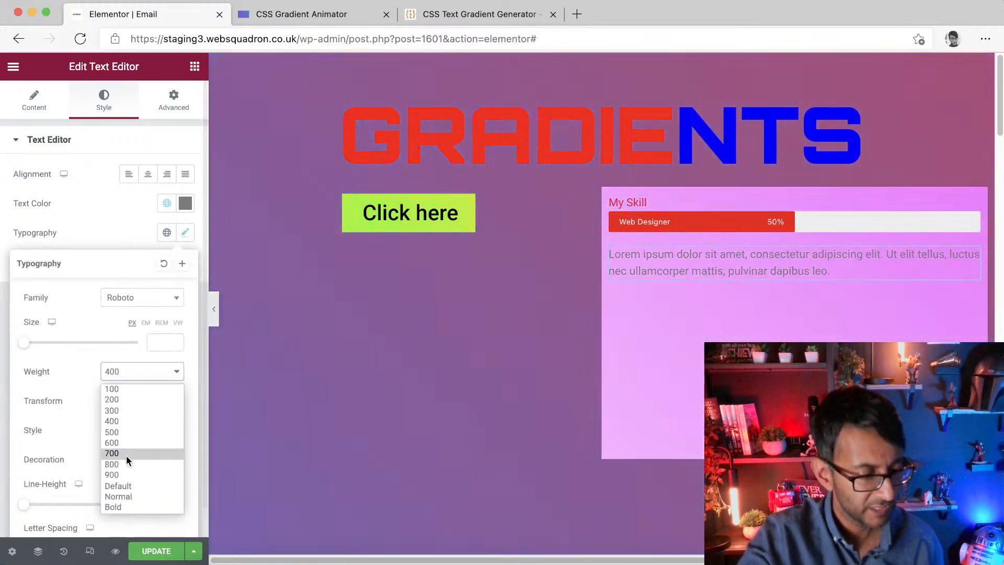
left_click(139, 470)
left_click_drag(30, 345, 56, 343)
Step: Set the text editor's text colour to the global colour New Item #2
left_click(166, 203)
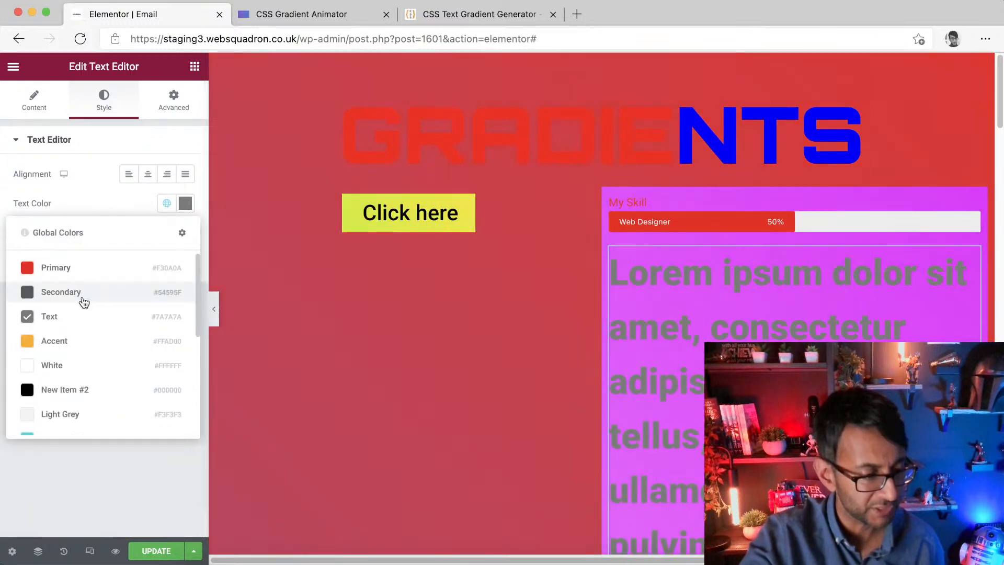
left_click(62, 390)
left_click(109, 152)
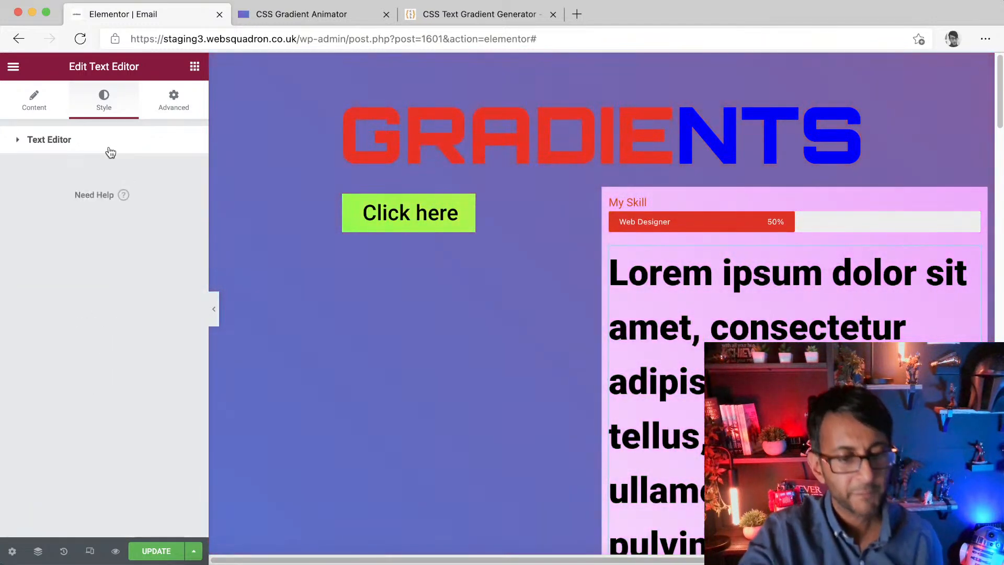